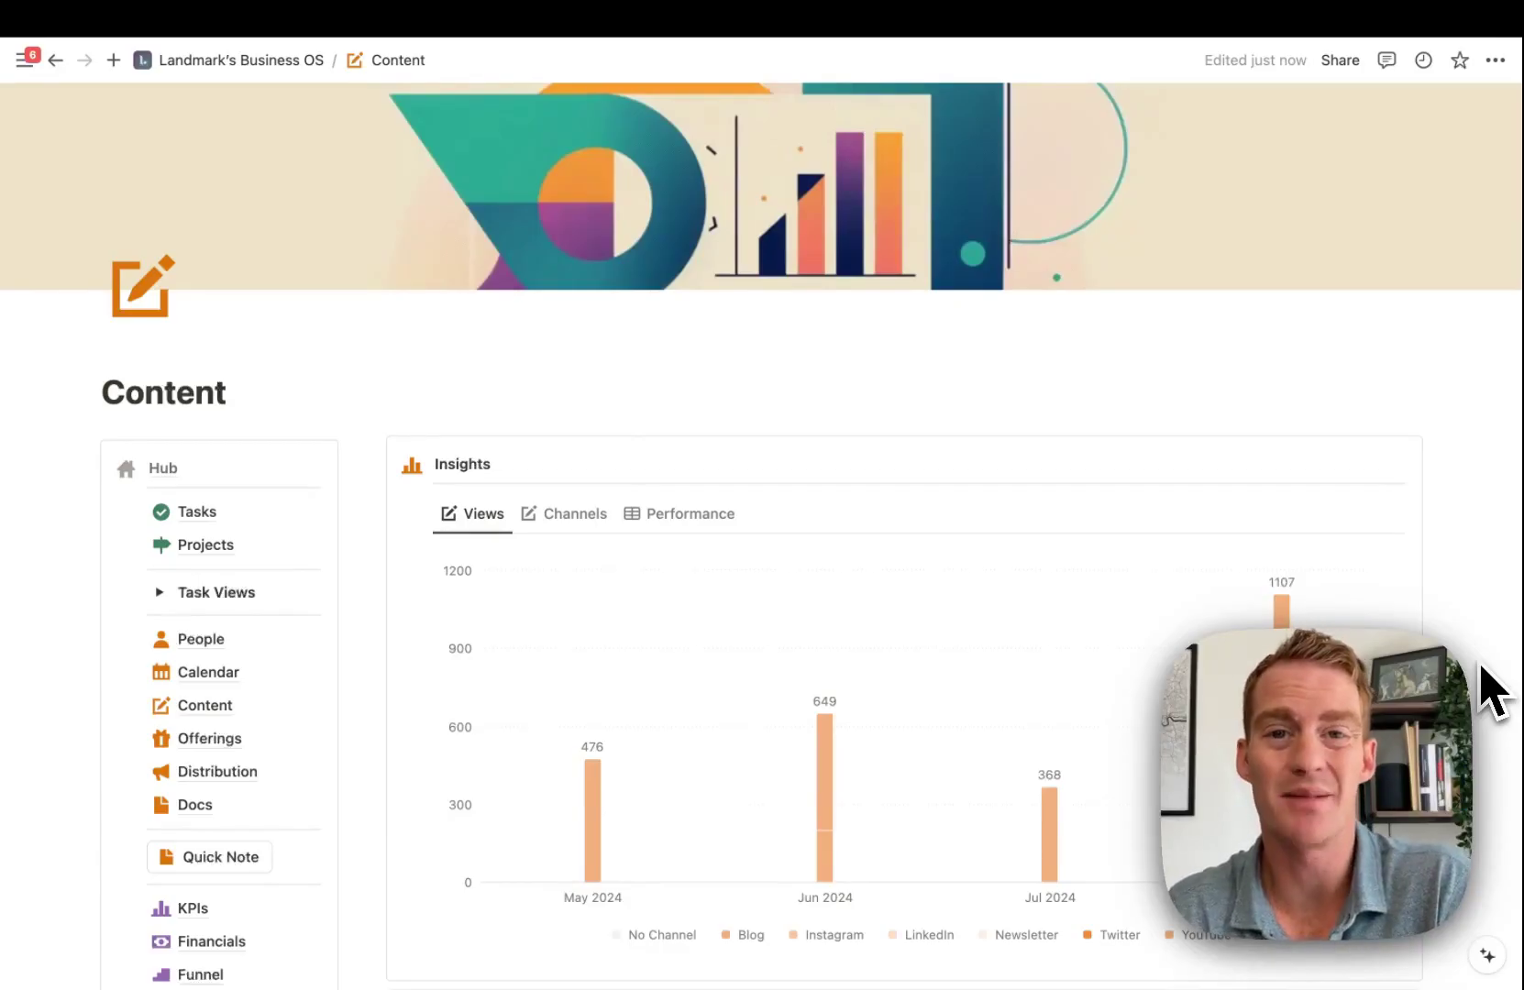
Look over the Content page, from the Insights chart down to the Content posts table.
{"action": "scroll", "coordinate": [1492, 692], "scroll_direction": "down", "scroll_amount": 2}
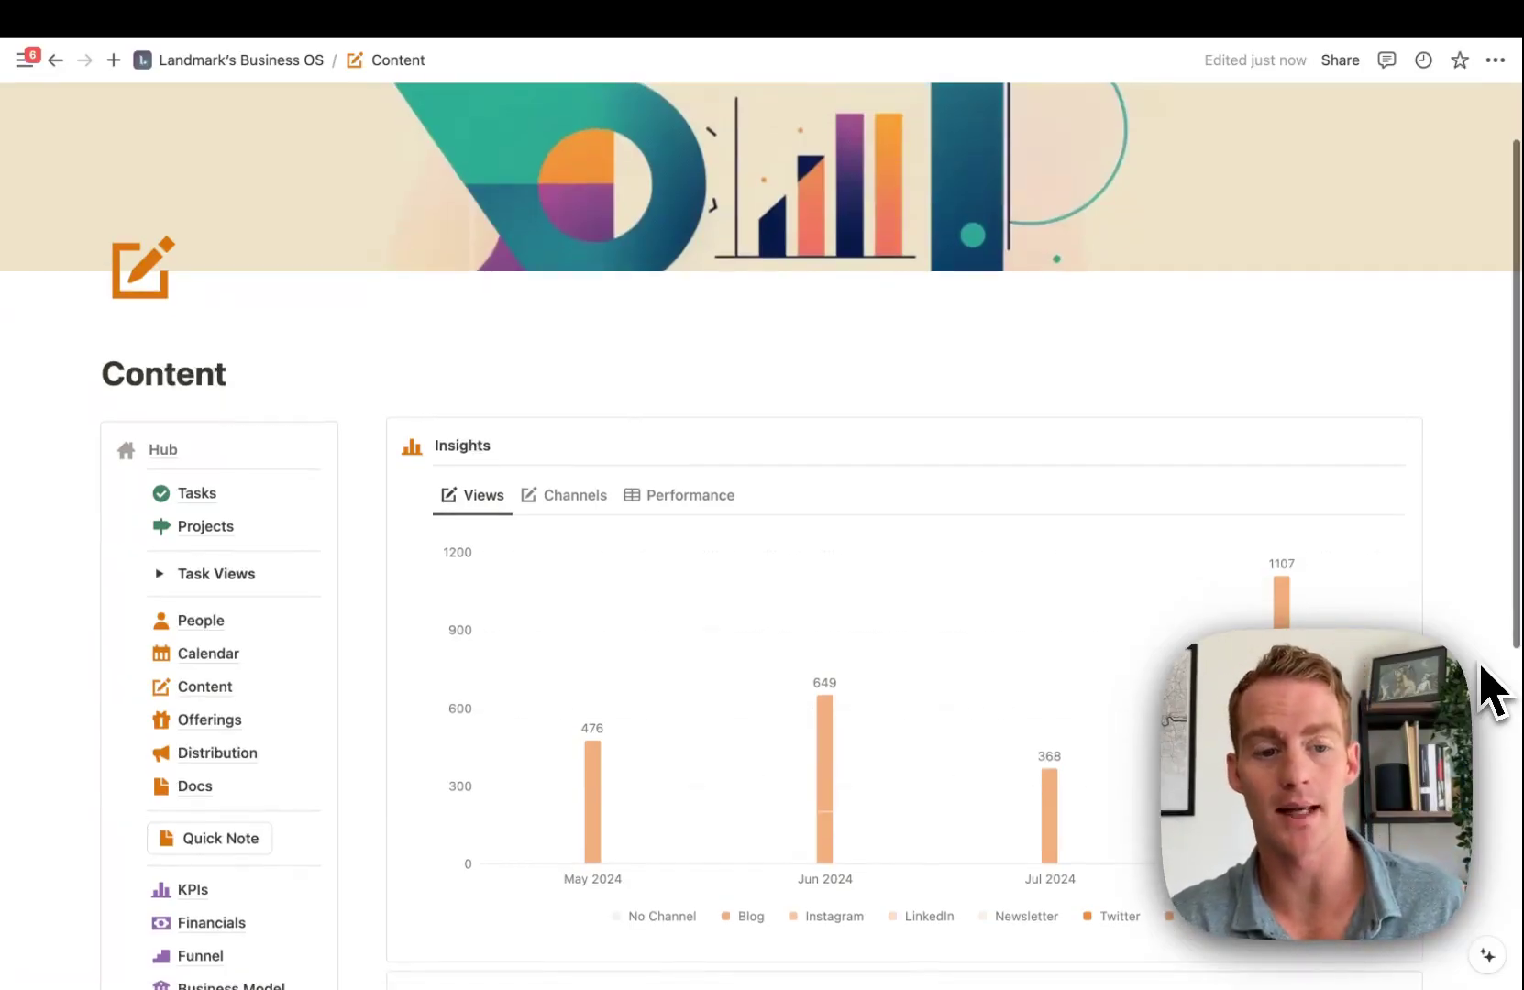
{"action": "scroll", "coordinate": [1492, 692], "scroll_direction": "up", "scroll_amount": 1}
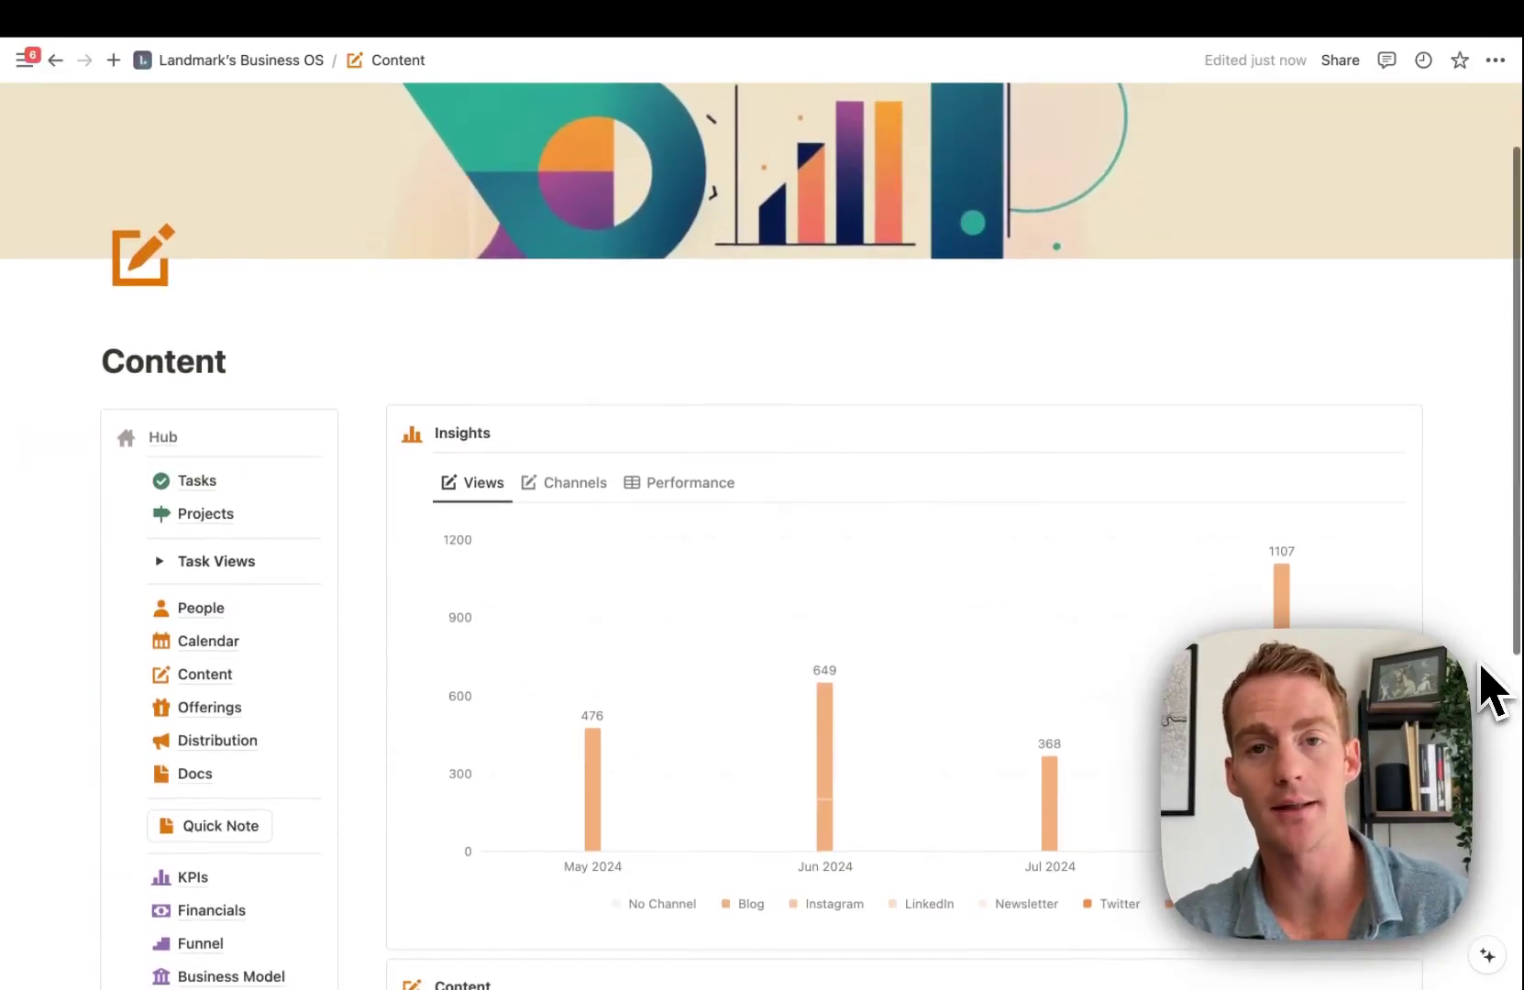
{"action": "scroll", "coordinate": [1492, 692], "scroll_direction": "down", "scroll_amount": 5}
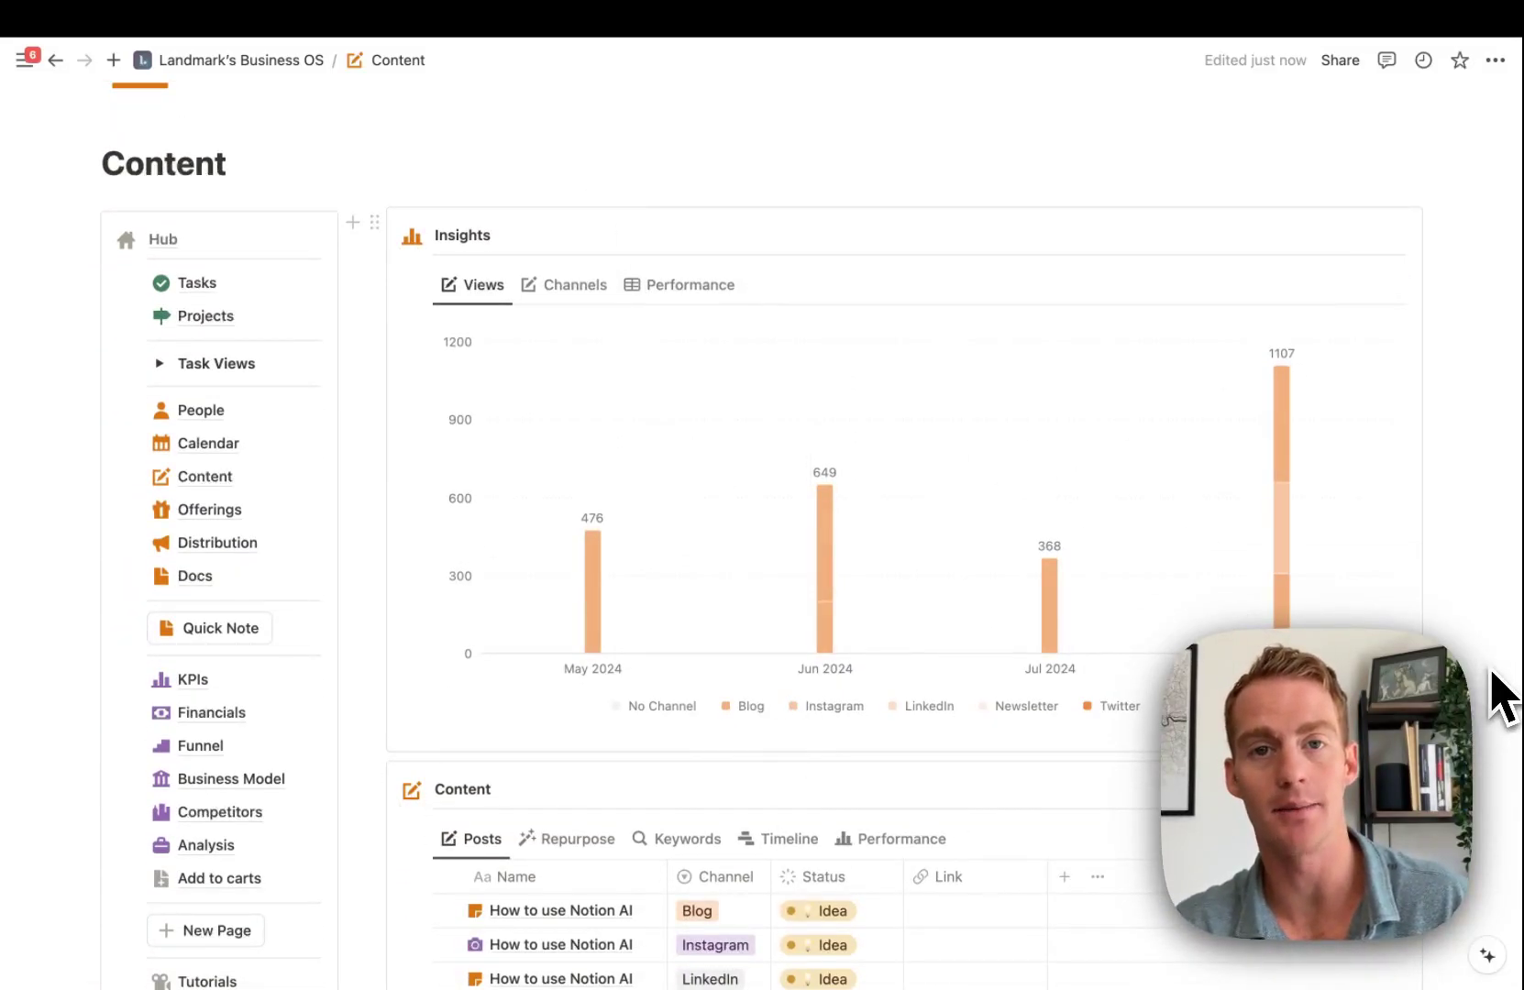
{"action": "scroll", "coordinate": [1492, 679], "scroll_direction": "up", "scroll_amount": 5}
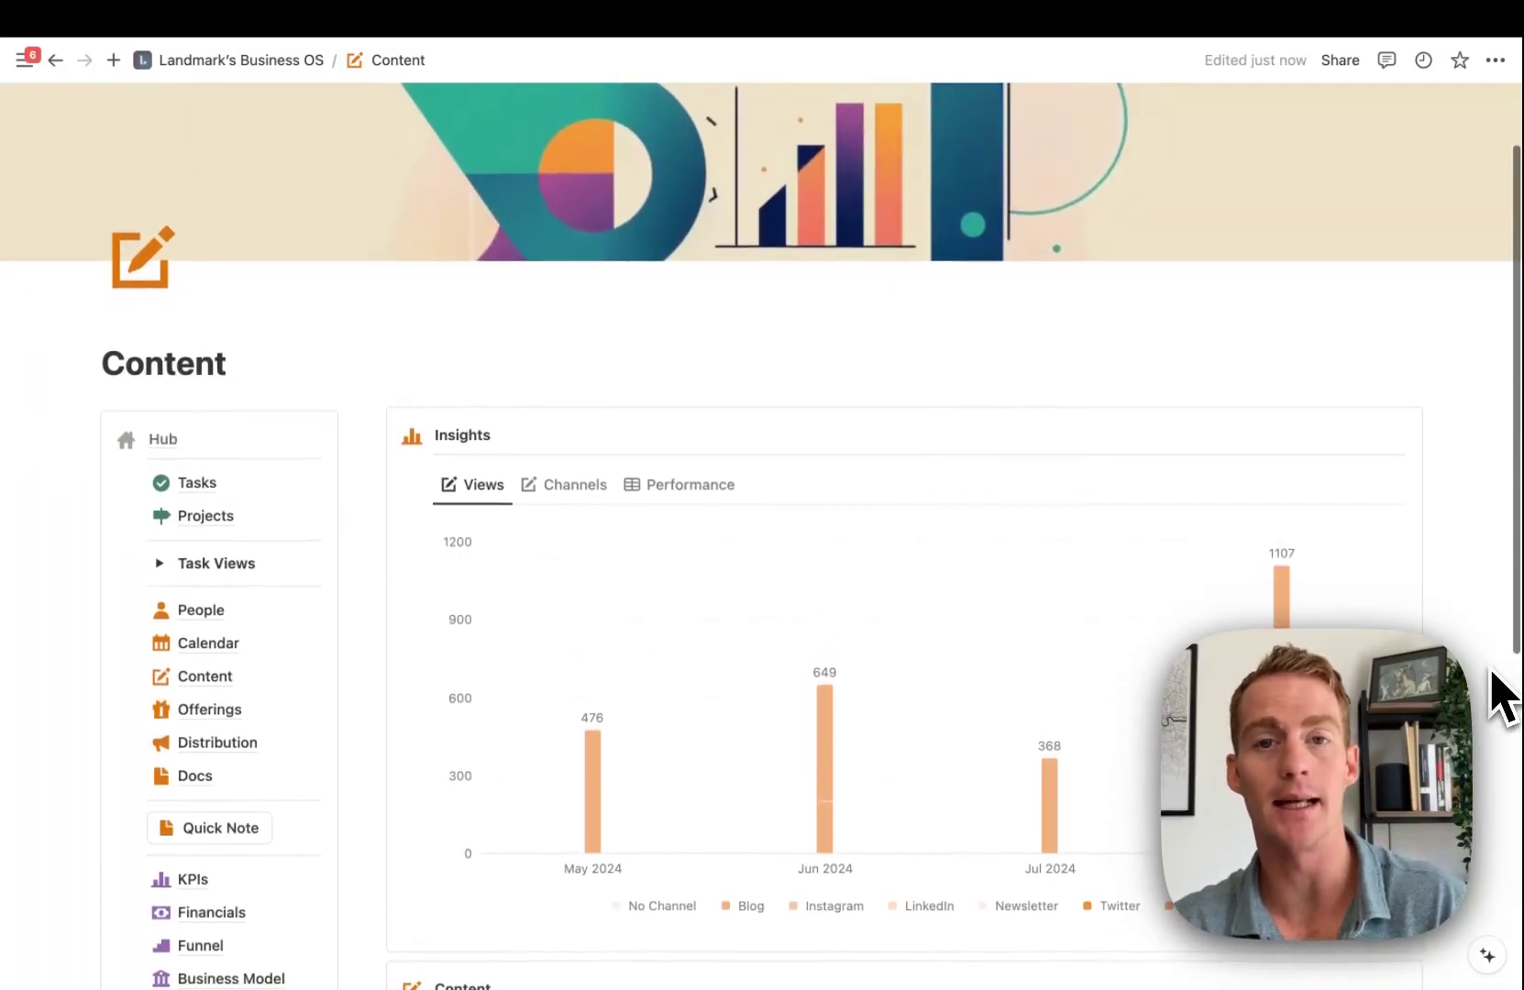
{"action": "scroll", "coordinate": [1502, 697], "scroll_direction": "down", "scroll_amount": 1}
{"action": "scroll", "coordinate": [1502, 696], "scroll_direction": "up", "scroll_amount": 1}
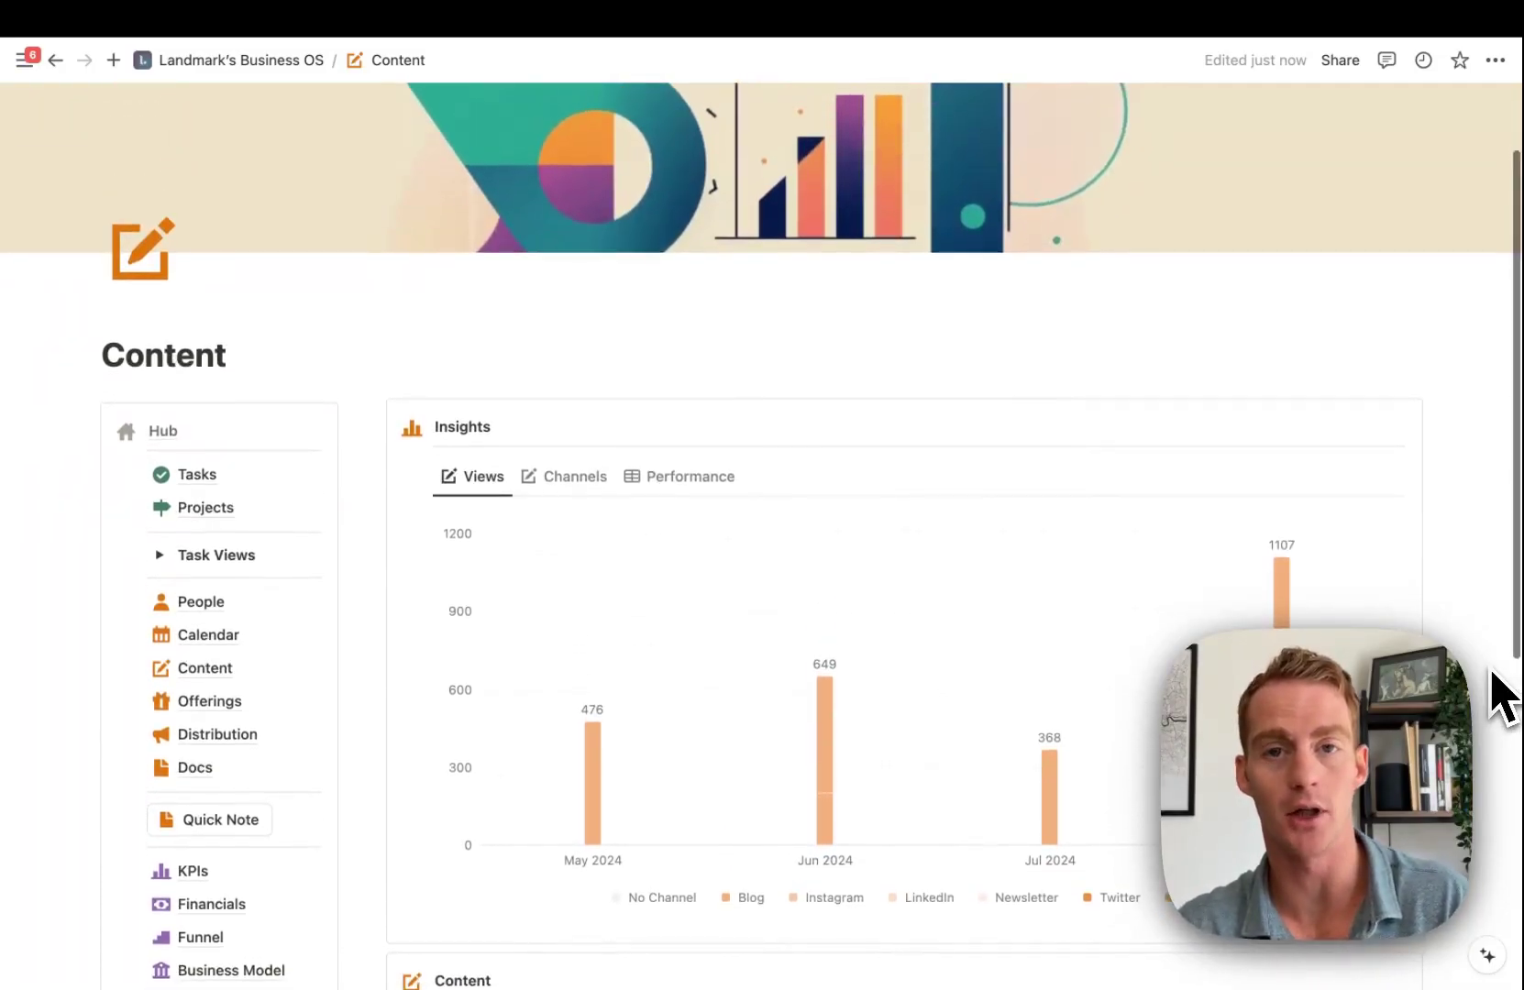
{"action": "scroll", "coordinate": [1499, 696], "scroll_direction": "down", "scroll_amount": 4}
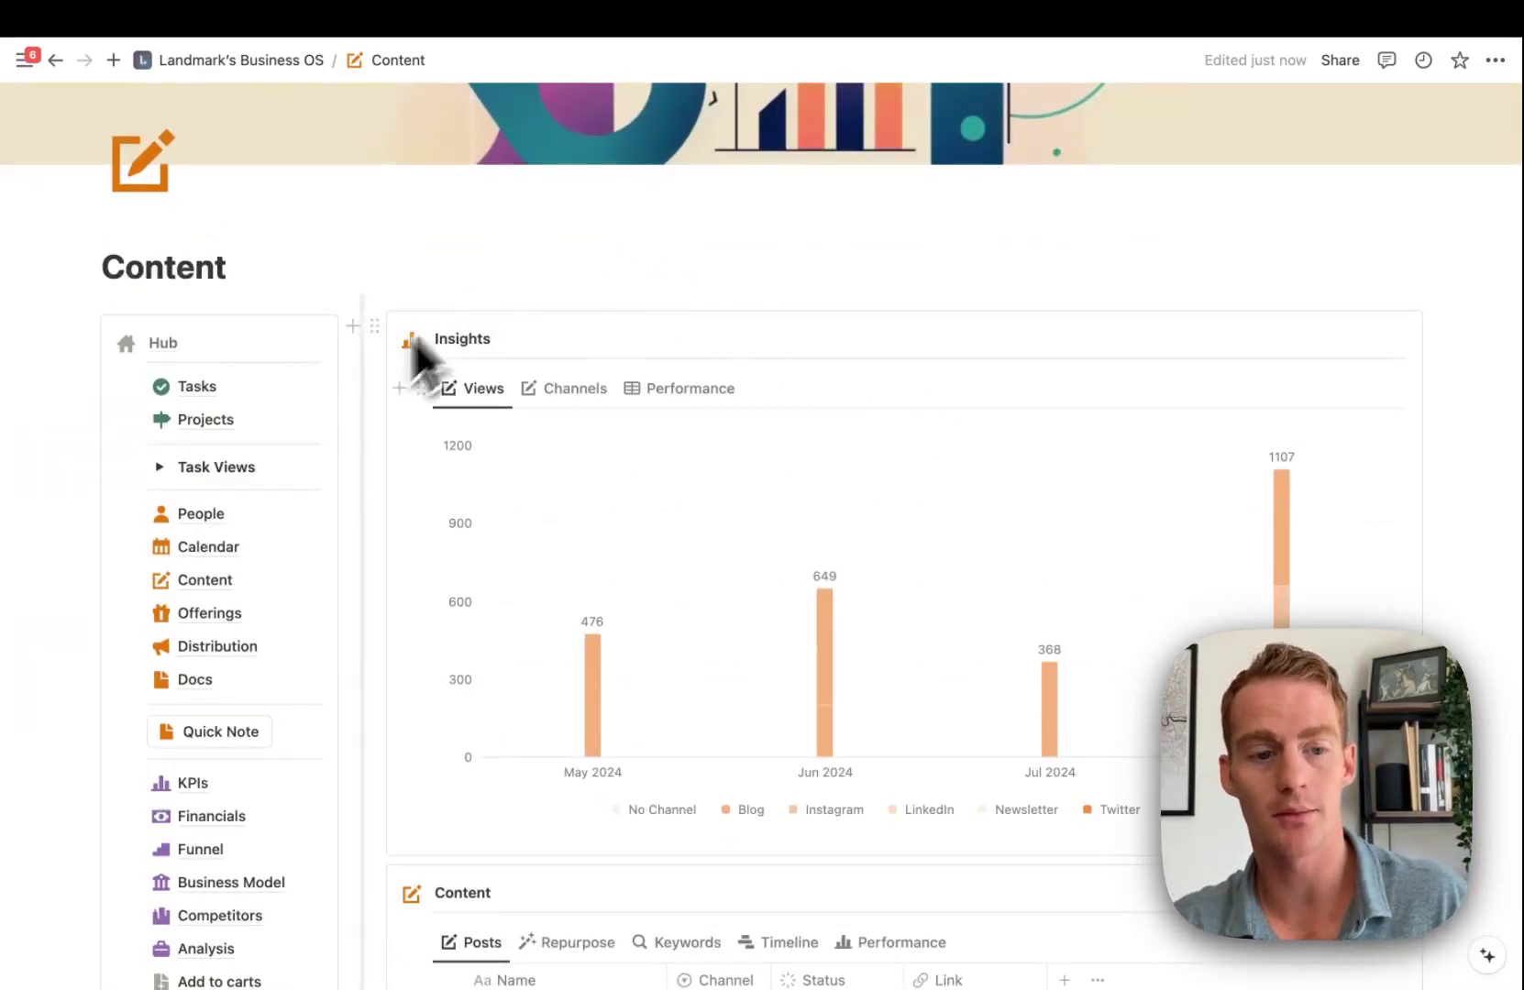
{"action": "scroll", "coordinate": [280, 490], "scroll_direction": "down", "scroll_amount": 3}
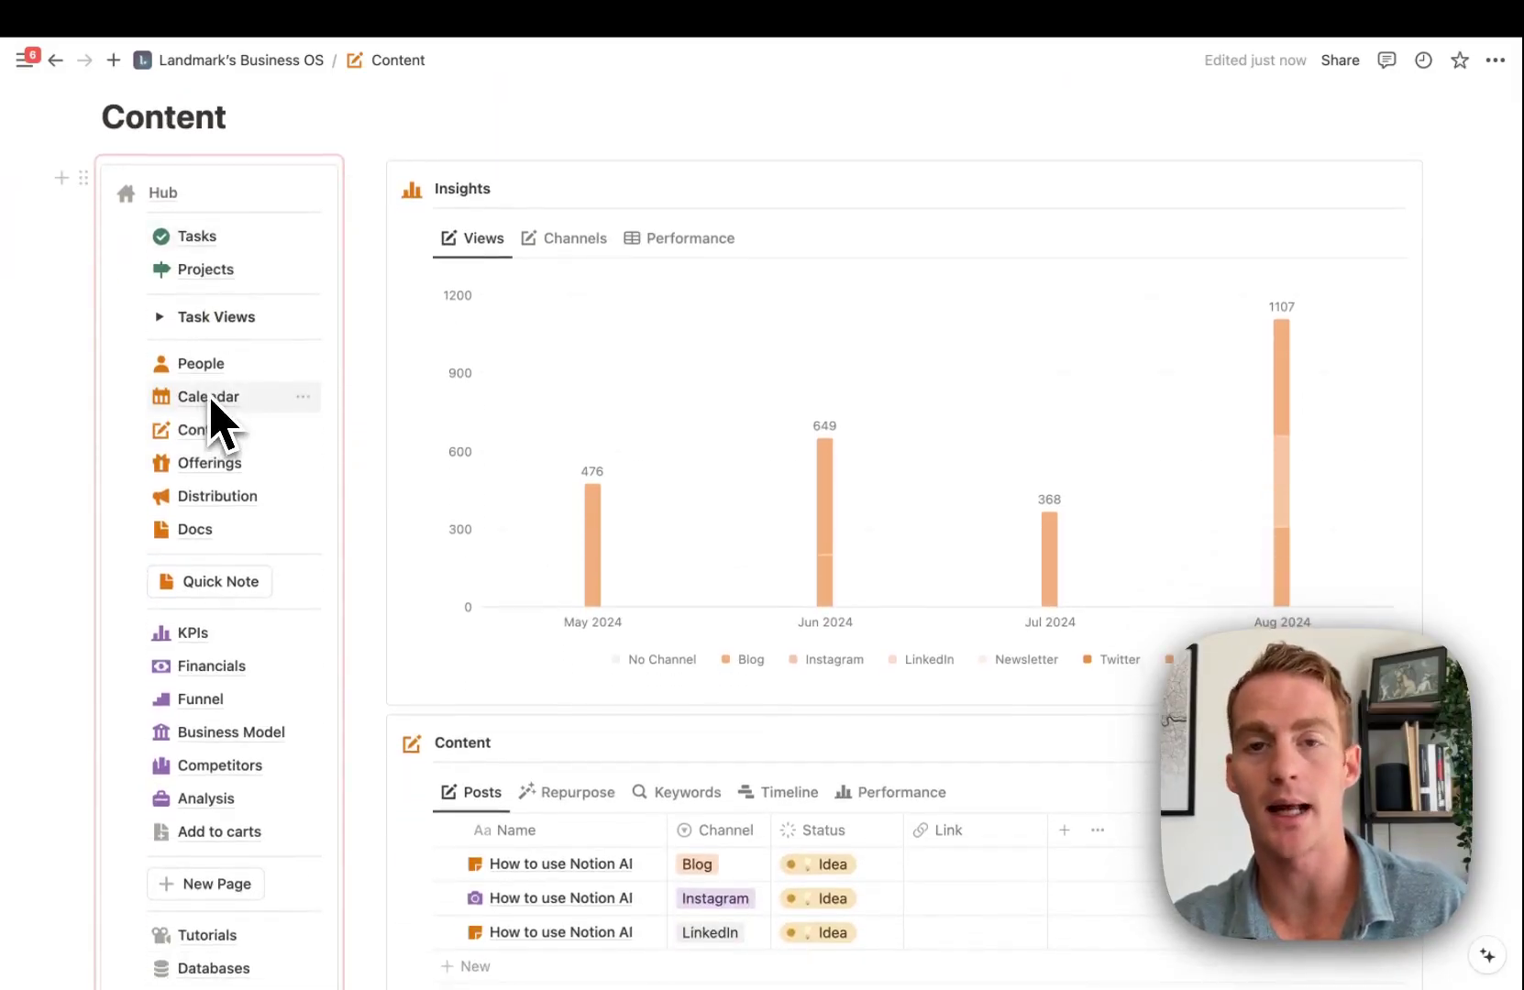
{"action": "scroll", "coordinate": [261, 513], "scroll_direction": "down", "scroll_amount": 2}
{"action": "scroll", "coordinate": [266, 550], "scroll_direction": "up", "scroll_amount": 5}
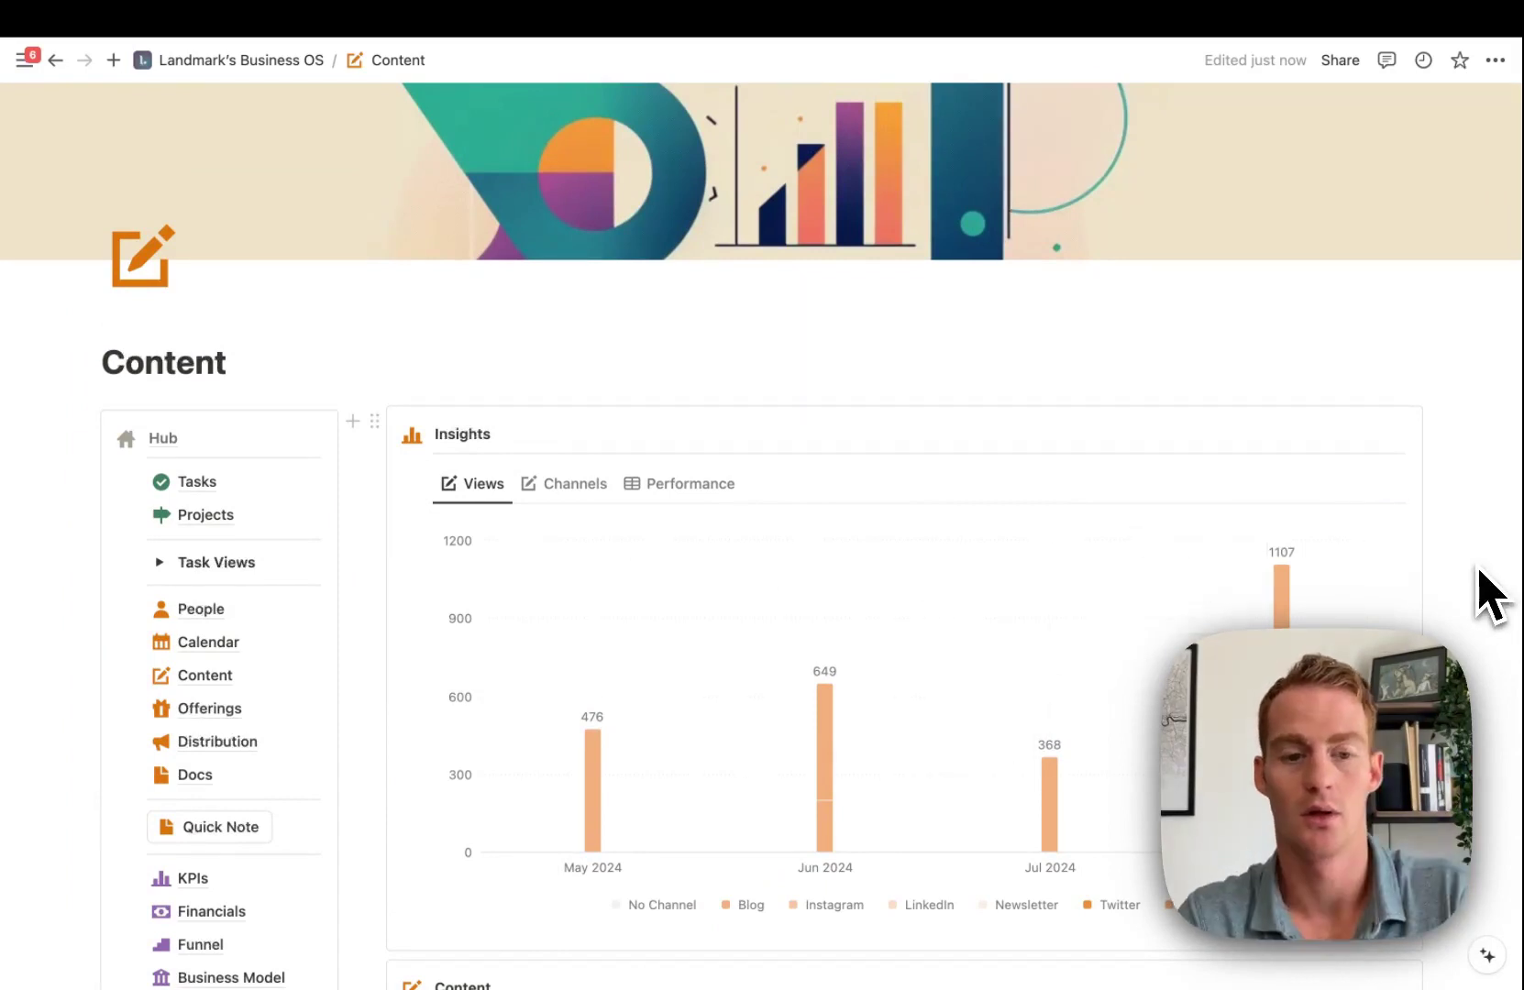
Examine the Channels chart in the Insights section, comparing it with the monthly Views chart.
{"action": "scroll", "coordinate": [1476, 574], "scroll_direction": "down", "scroll_amount": 3}
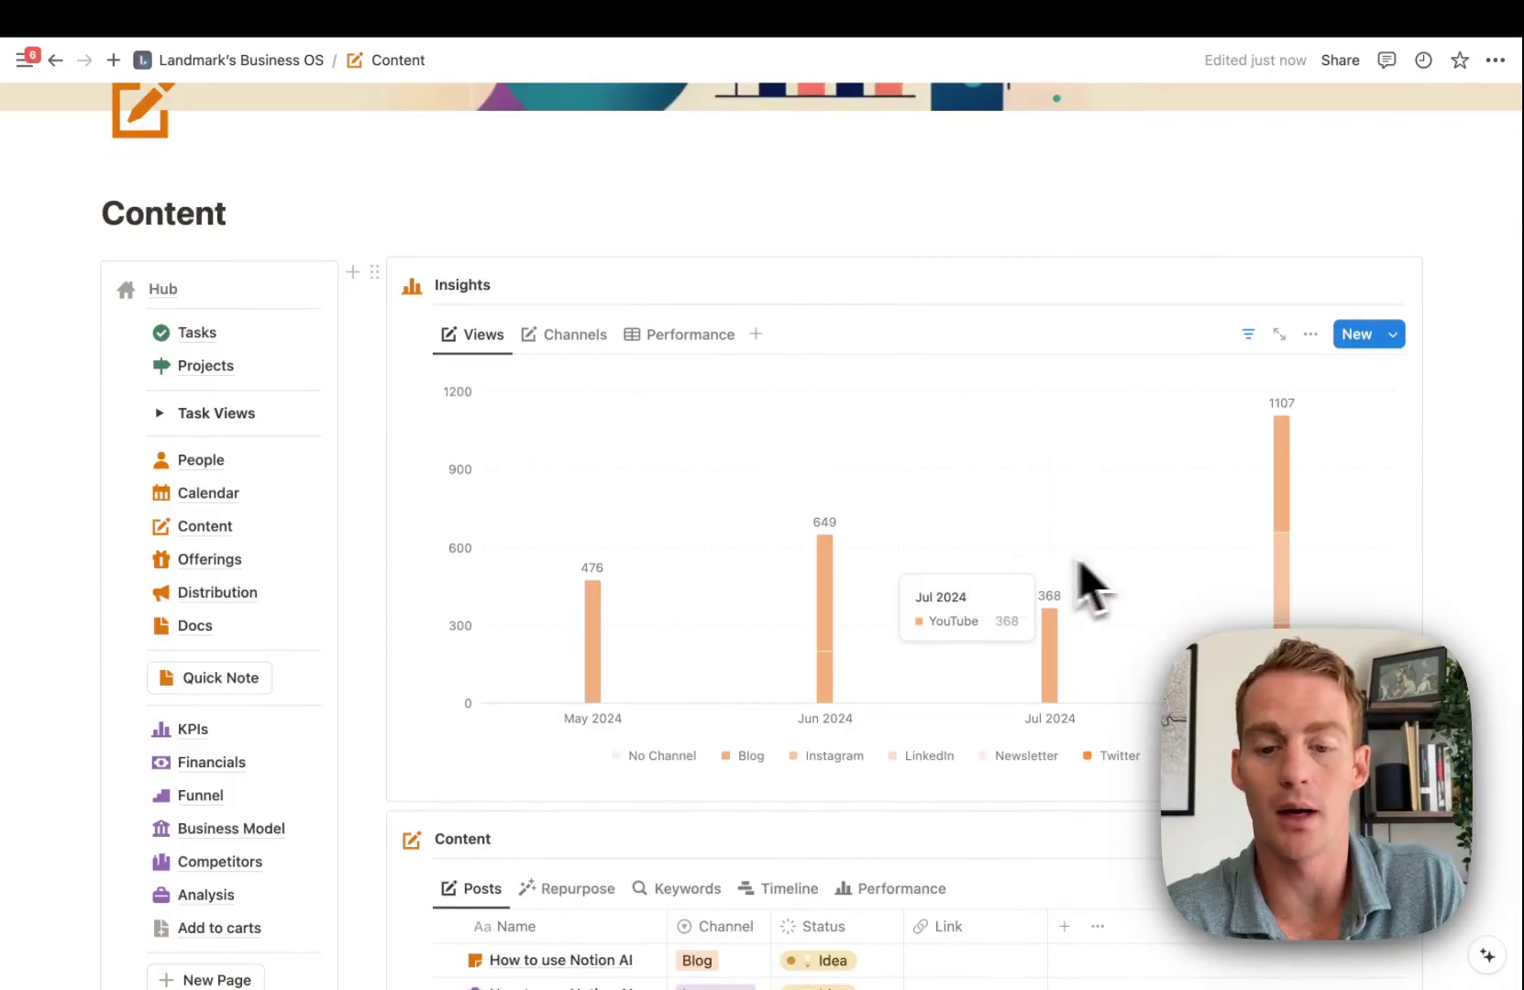
{"action": "left_click", "coordinate": [542, 336]}
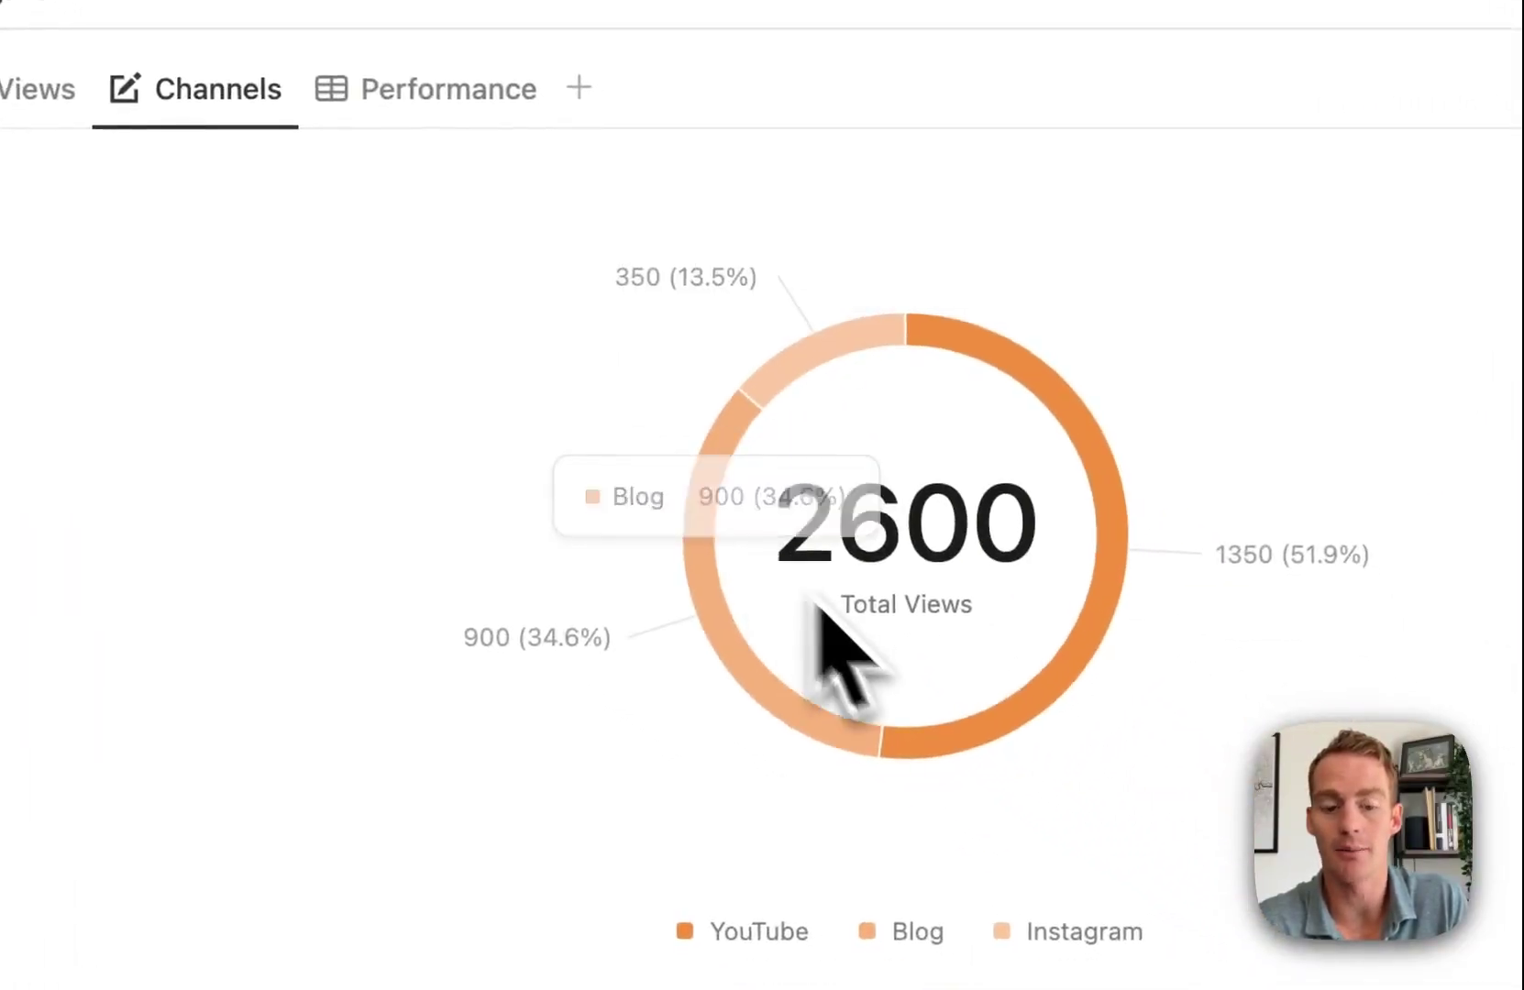
{"action": "scroll", "coordinate": [853, 586], "scroll_direction": "up", "scroll_amount": 1}
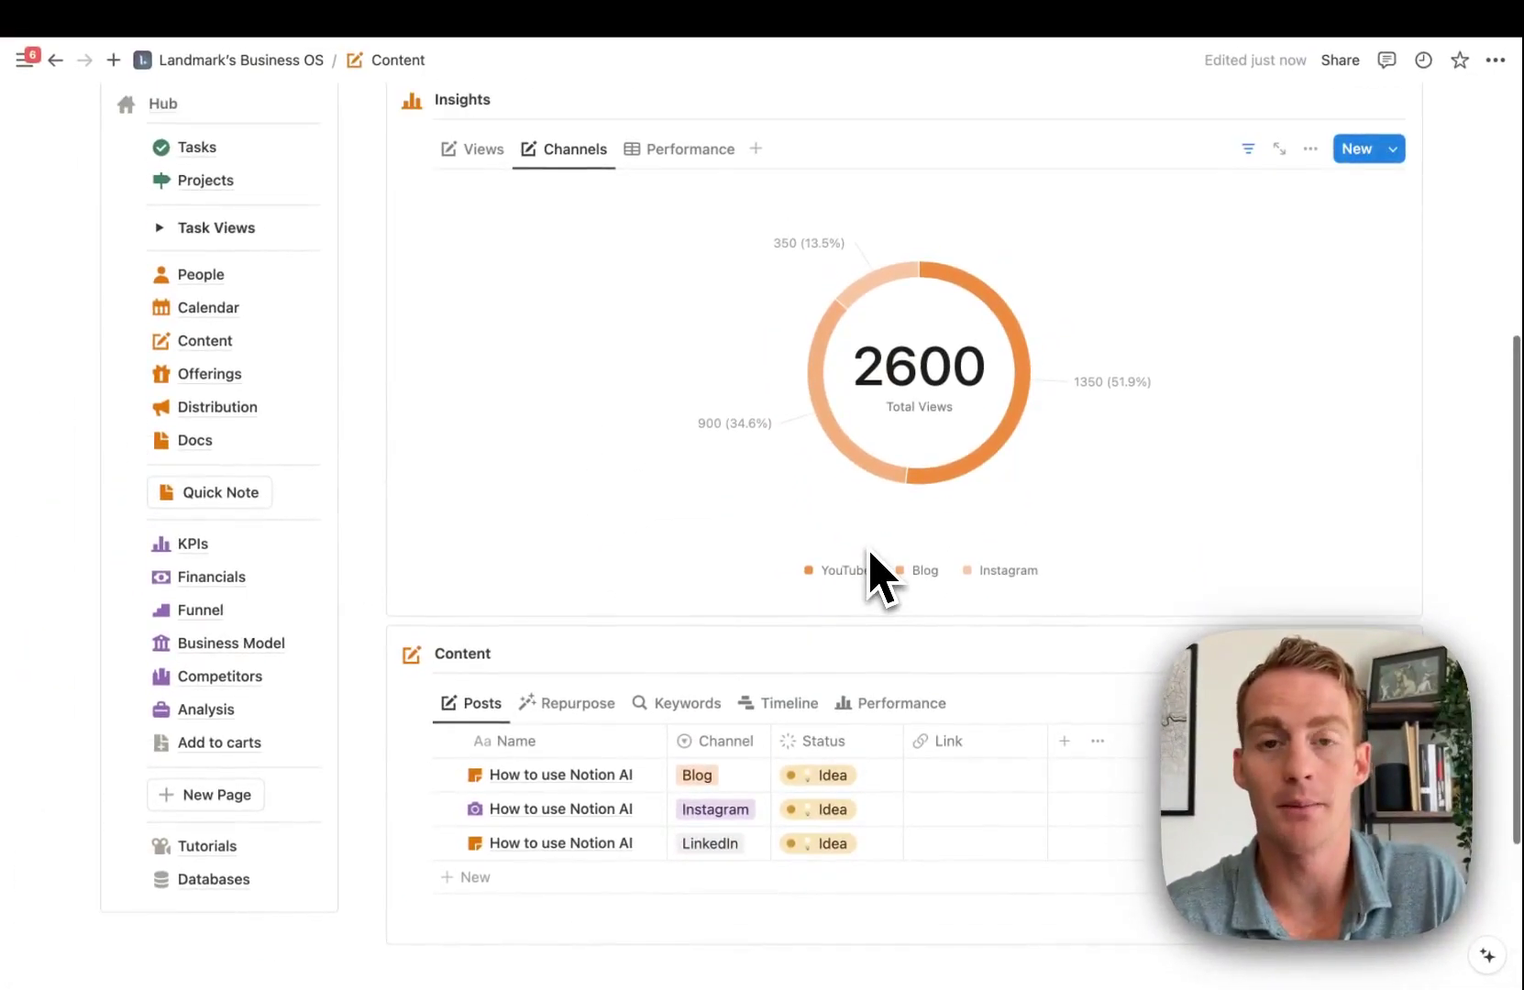
{"action": "scroll", "coordinate": [869, 552], "scroll_direction": "up", "scroll_amount": 1}
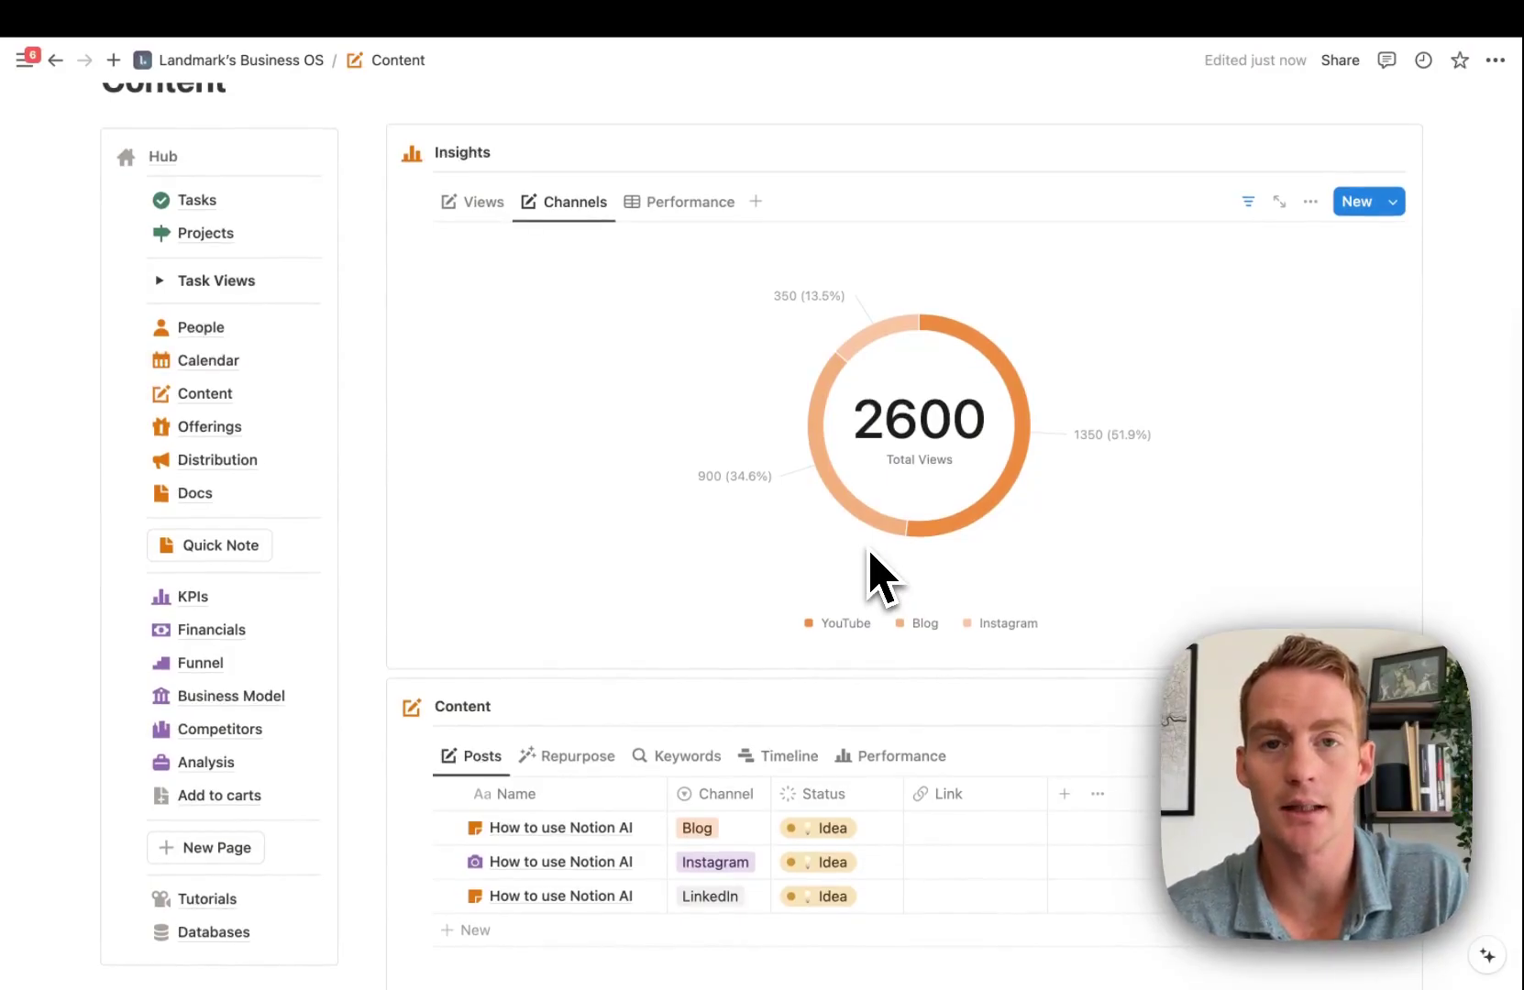
{"action": "scroll", "coordinate": [870, 555], "scroll_direction": "up", "scroll_amount": 1}
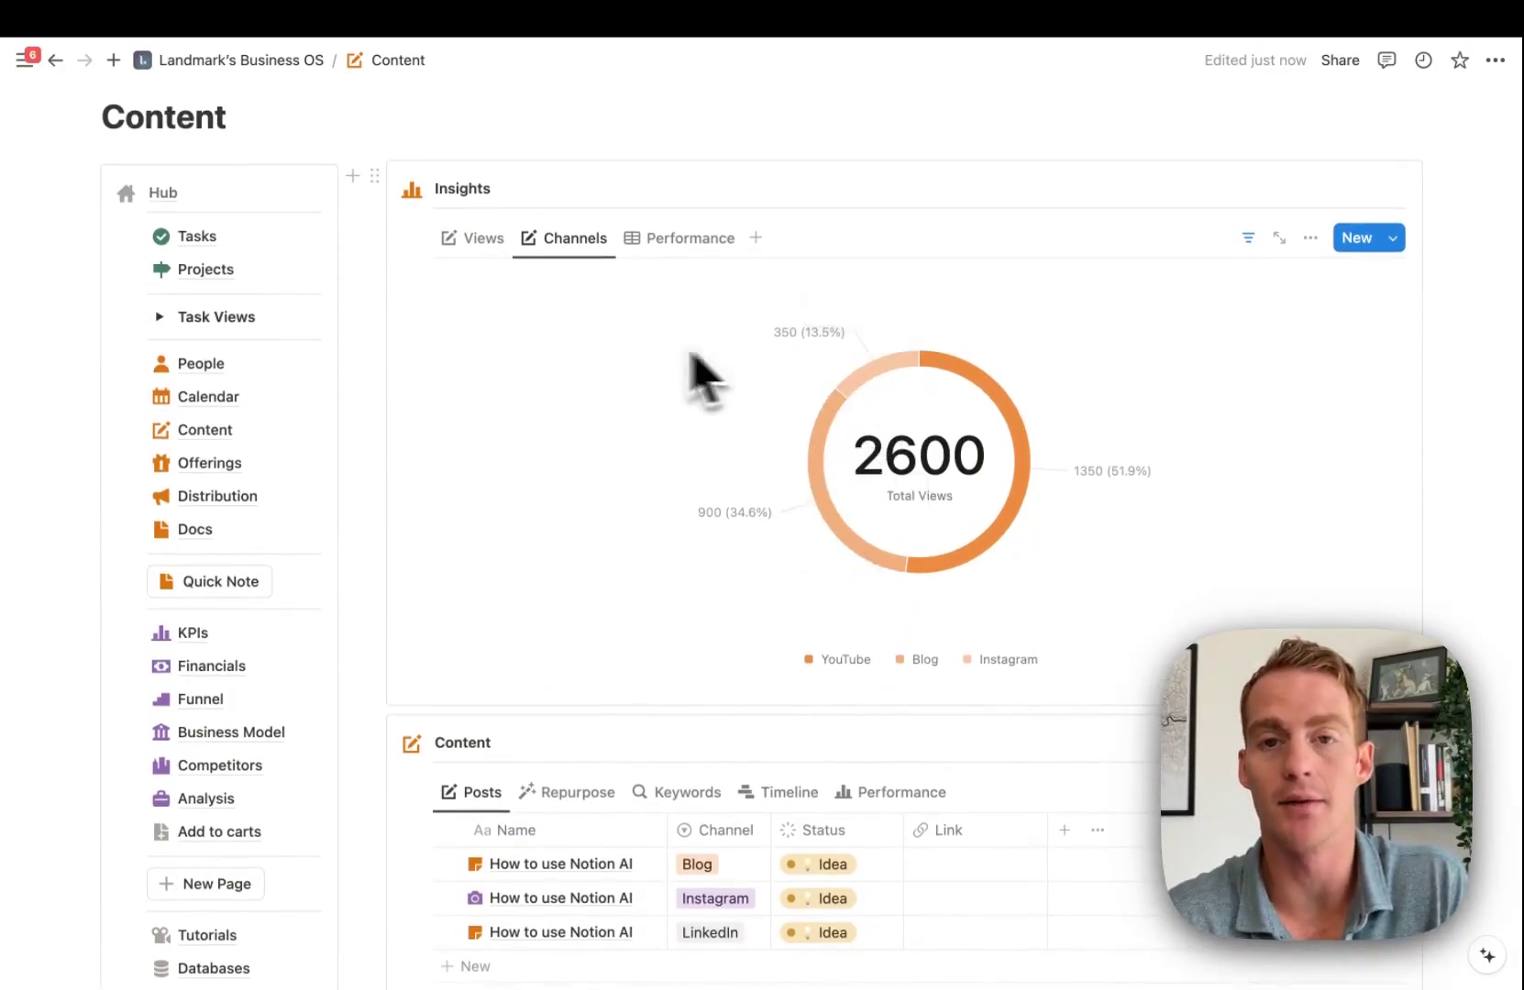
{"action": "left_click", "coordinate": [476, 253]}
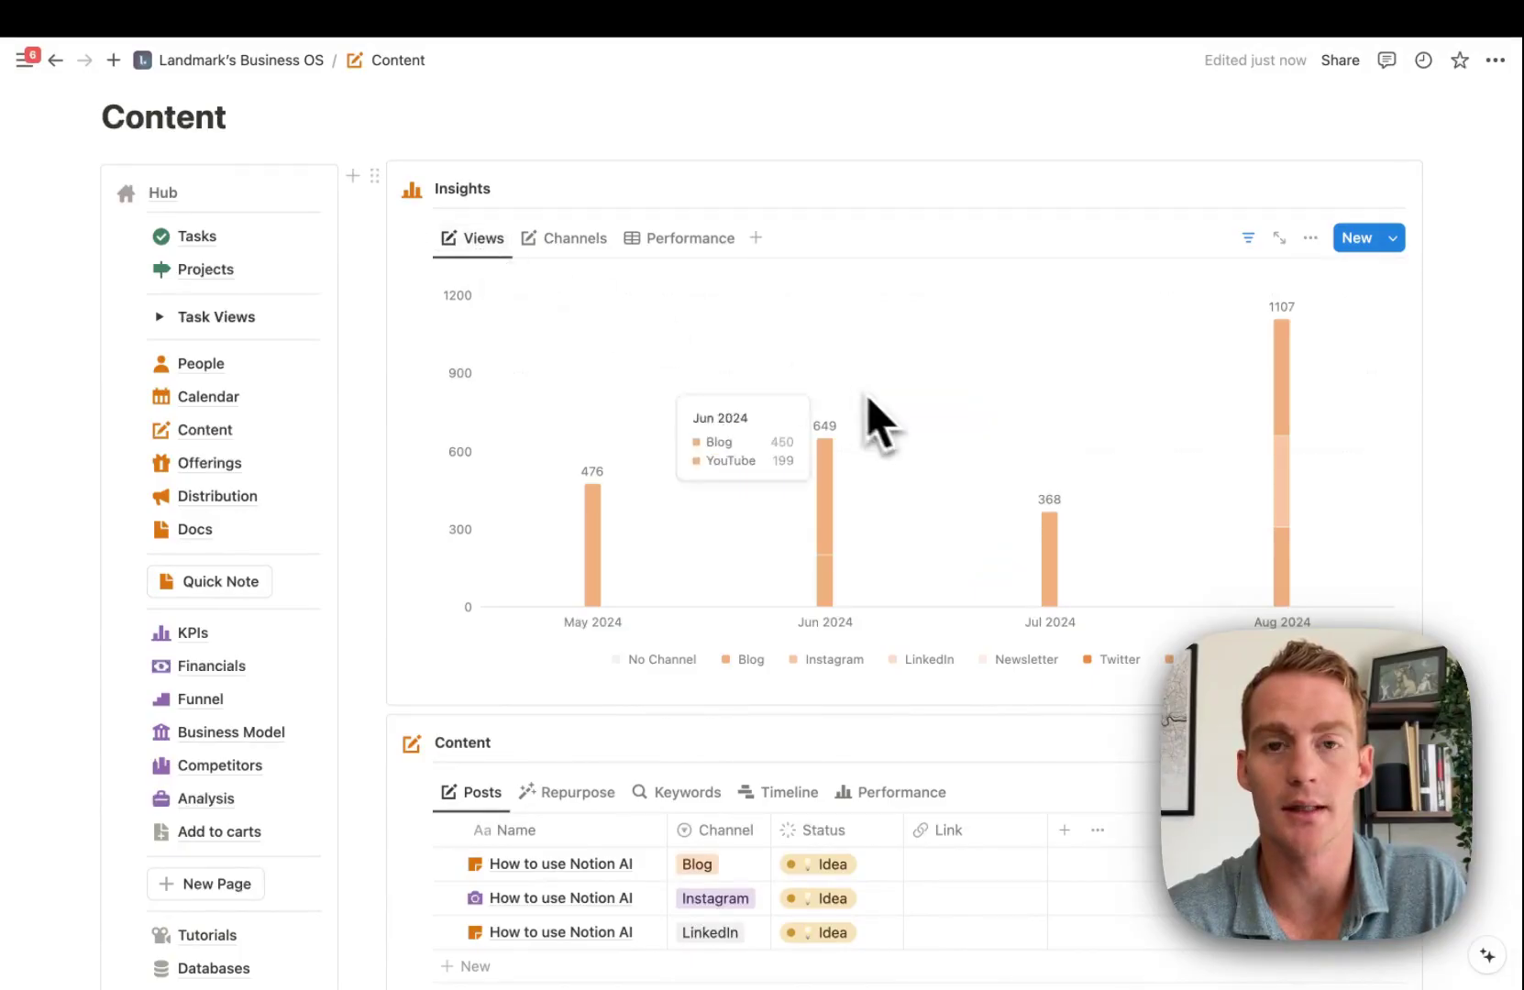
Show the Keywords view in the Content section and widen its Topic column slightly.
{"action": "scroll", "coordinate": [1476, 417], "scroll_direction": "down", "scroll_amount": 5}
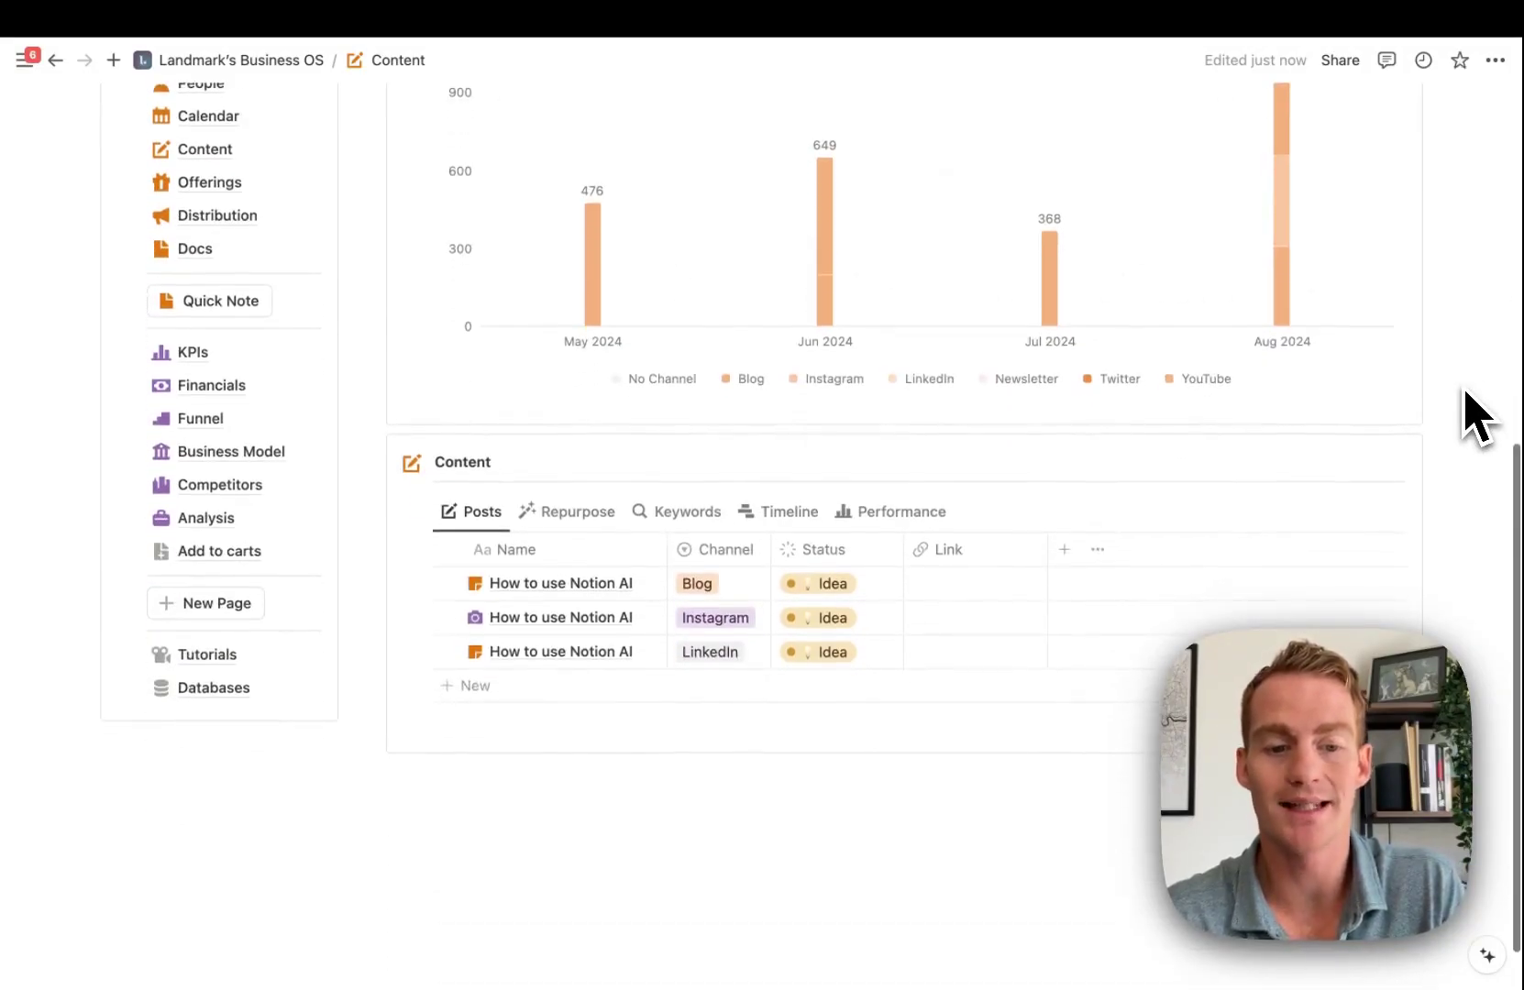
{"action": "scroll", "coordinate": [1476, 417], "scroll_direction": "up", "scroll_amount": 1}
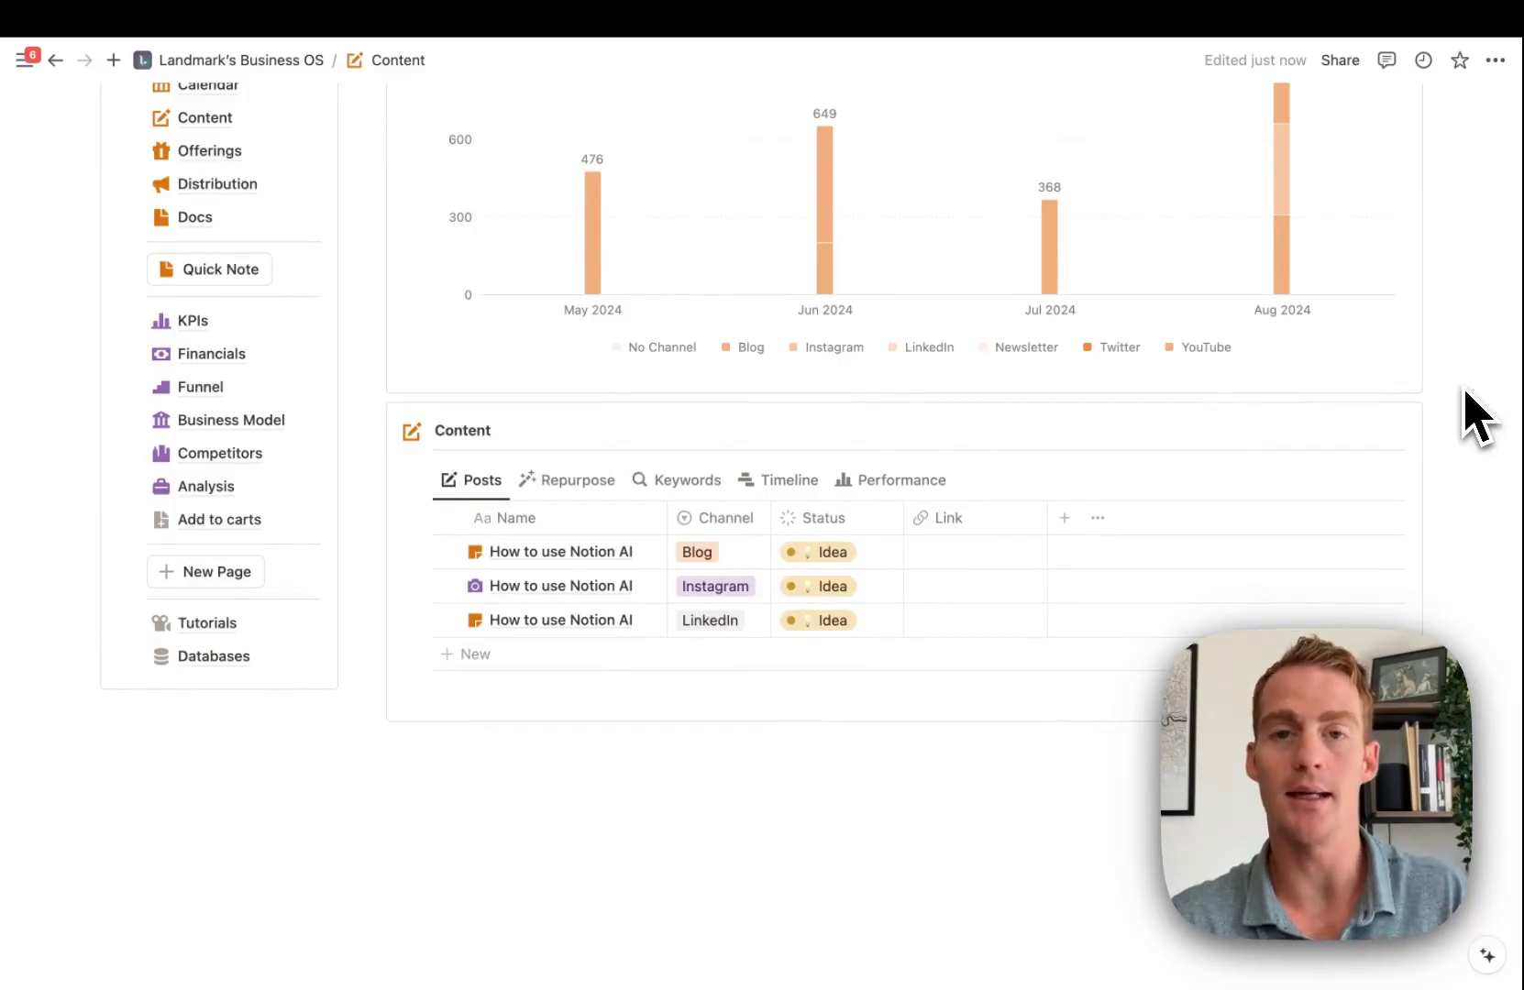
{"action": "scroll", "coordinate": [1476, 417], "scroll_direction": "down", "scroll_amount": 1}
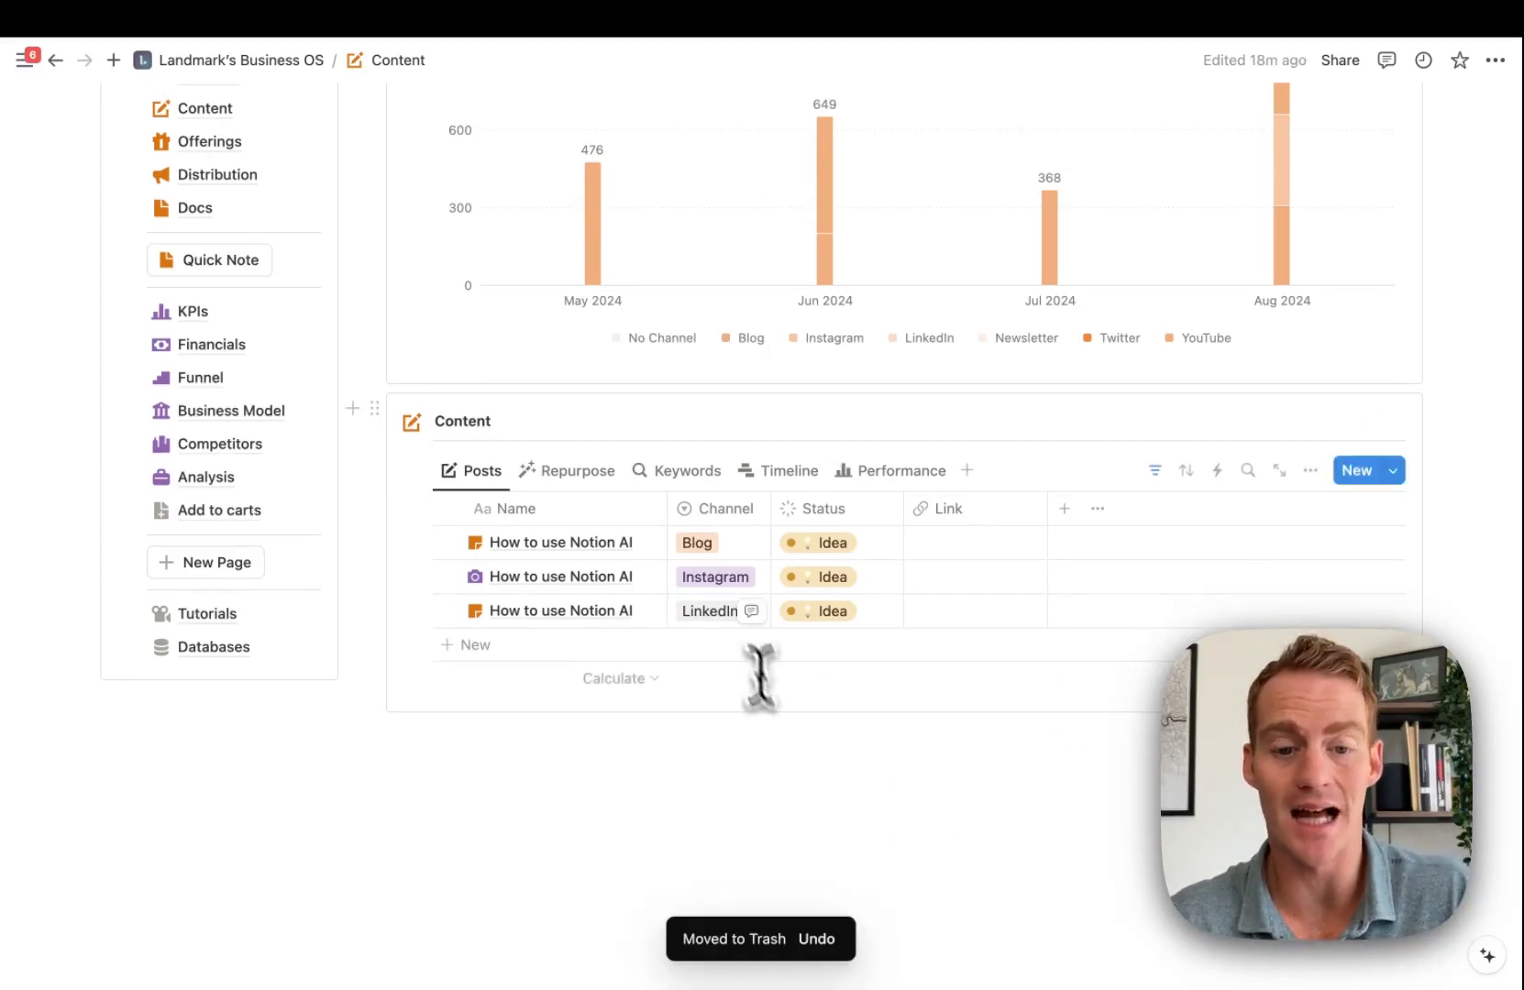
{"action": "left_click", "coordinate": [683, 471]}
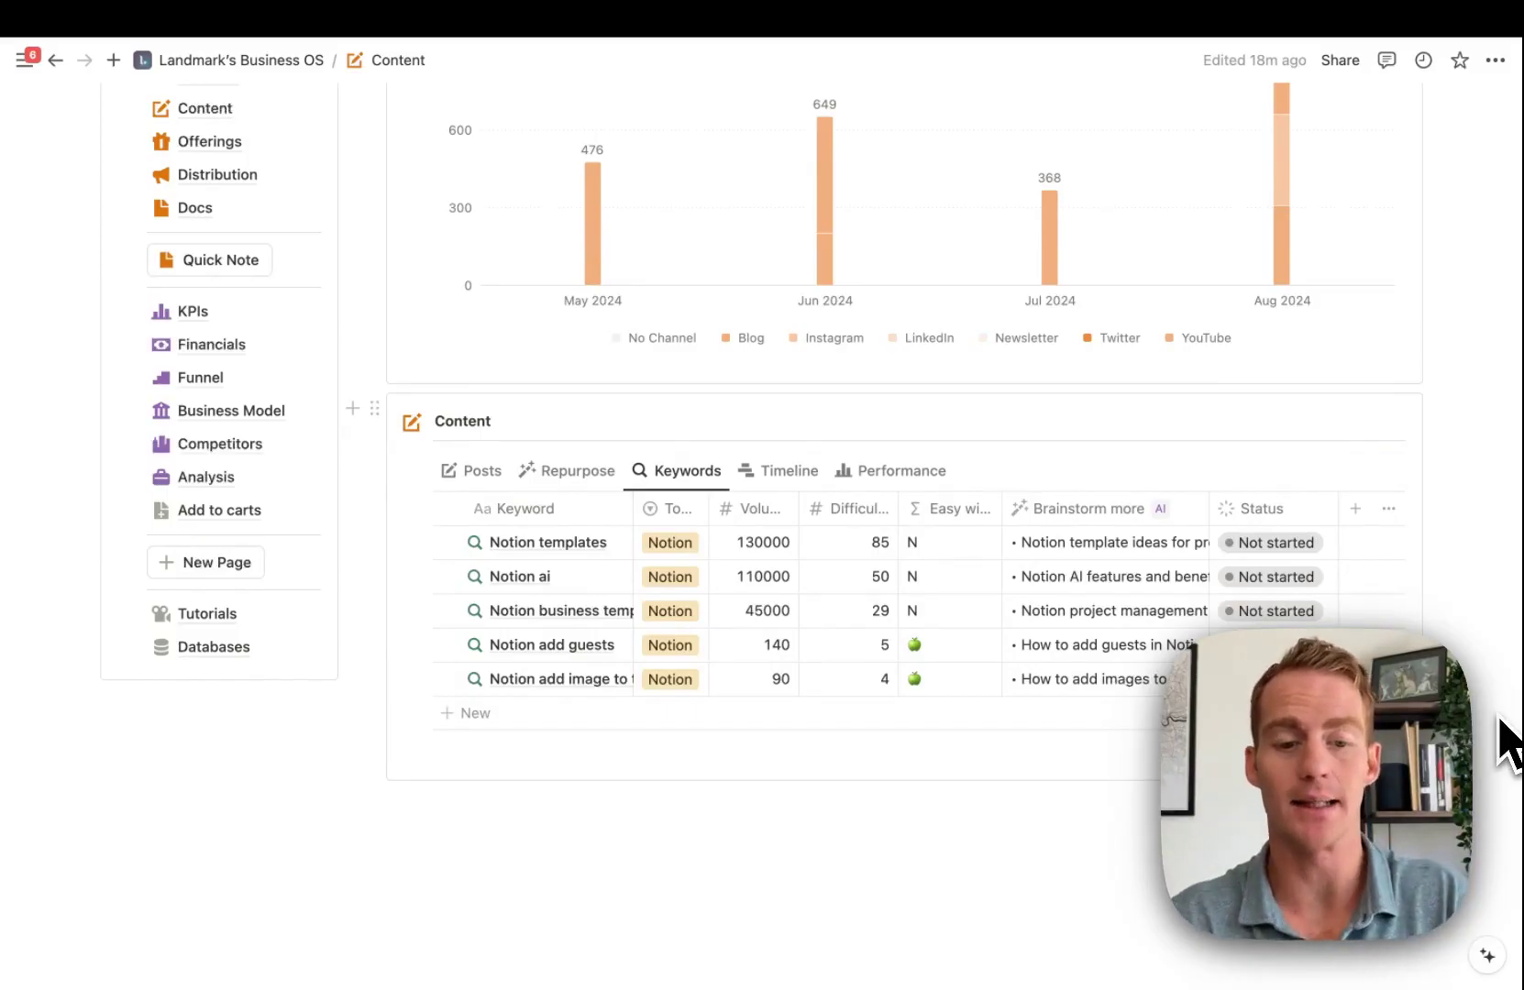
{"action": "left_click_drag", "start_coordinate": [708, 508], "coordinate": [725, 508]}
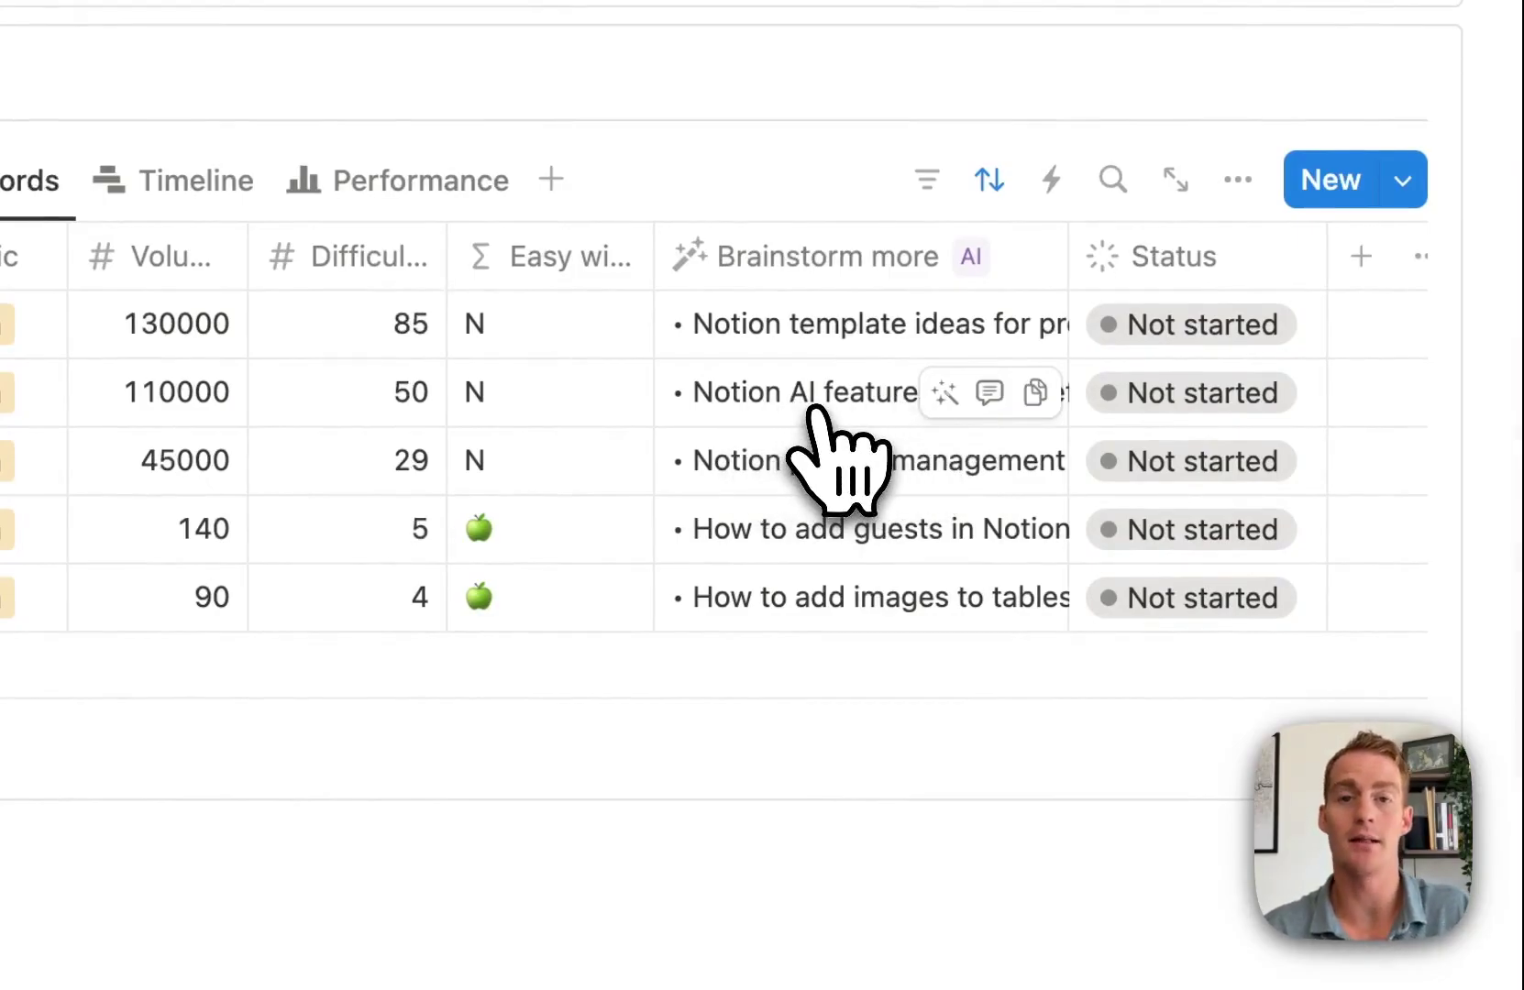
Regenerate the AI-written Brainstorm more ideas for the "Notion ai" keyword.
{"action": "left_click", "coordinate": [813, 412]}
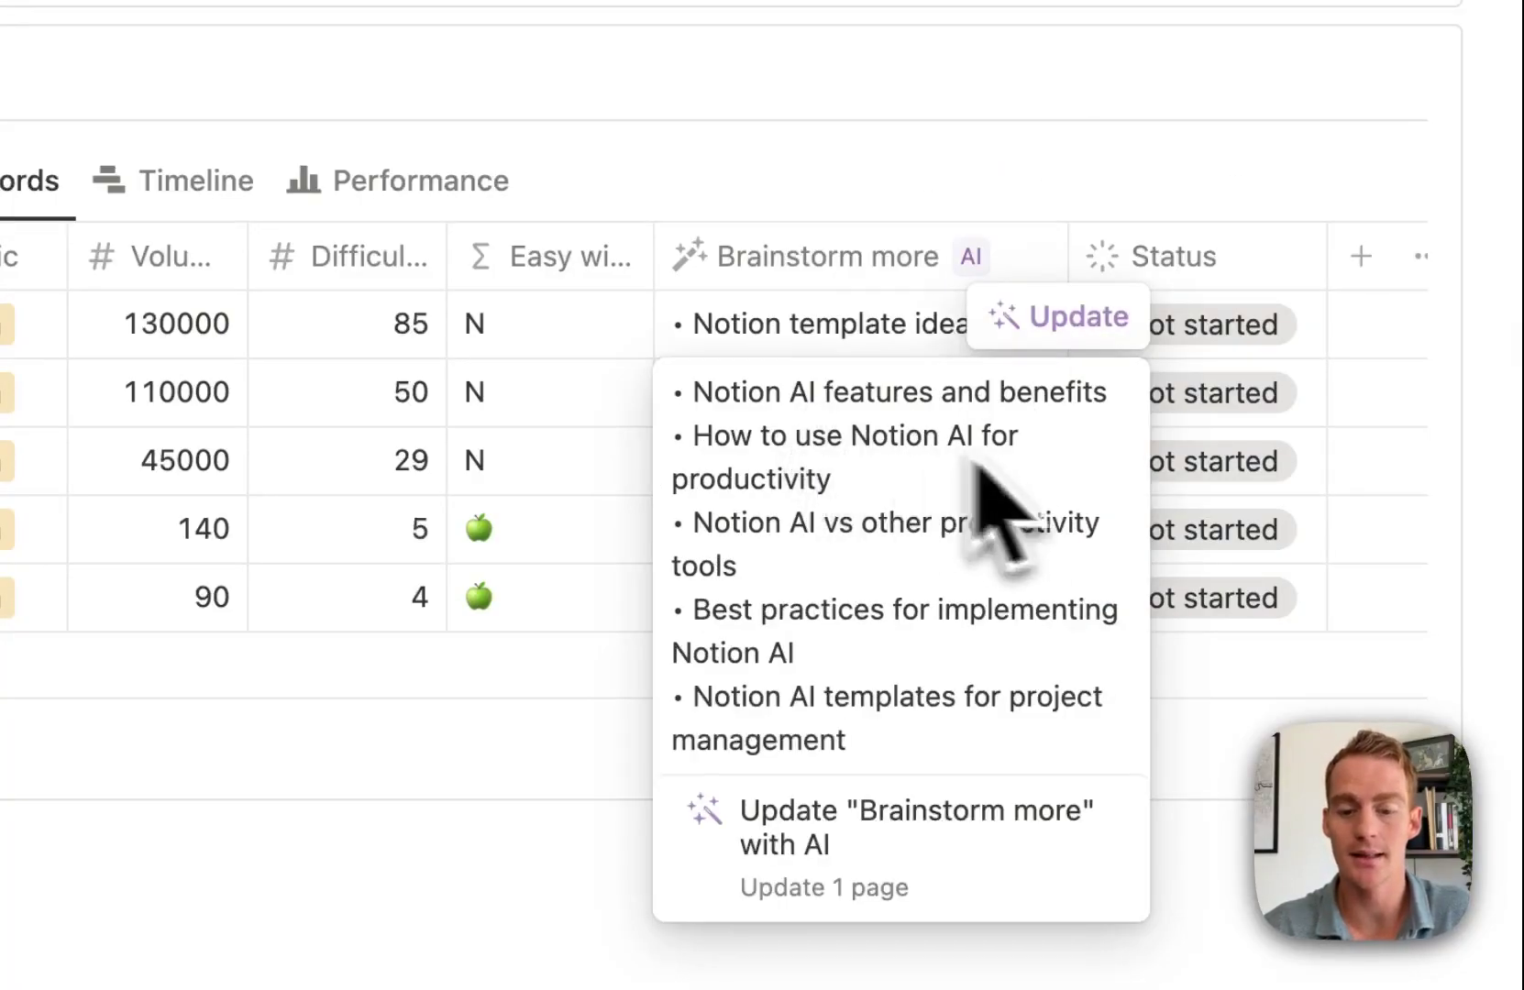
{"action": "left_click", "coordinate": [1018, 335]}
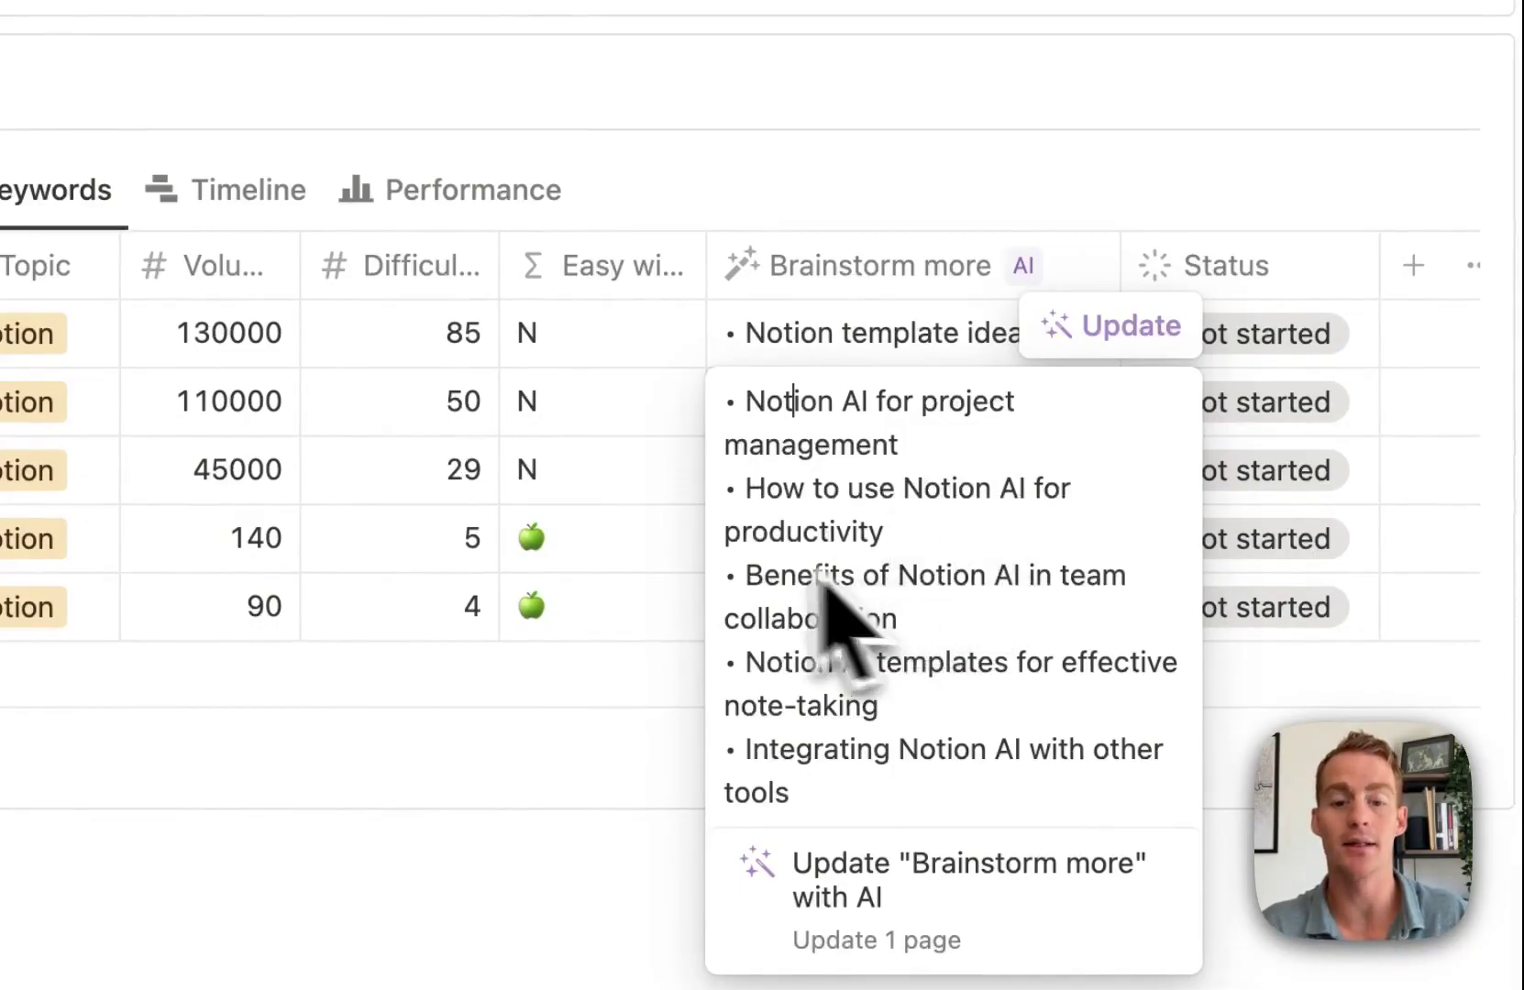
{"action": "key", "text": "Escape"}
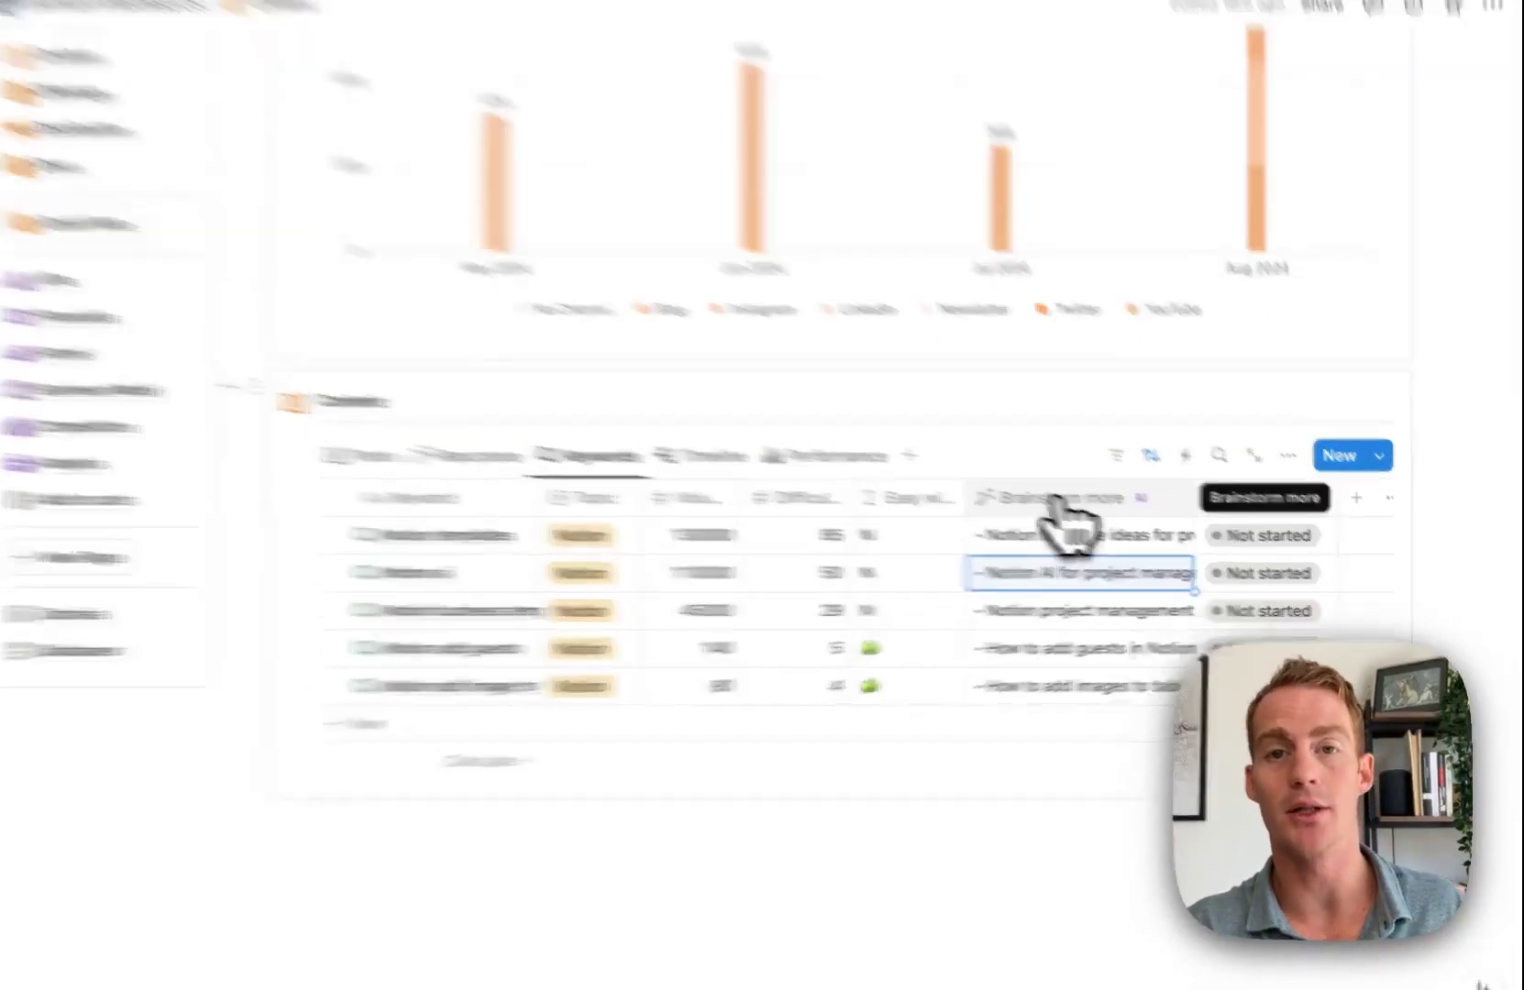
Review the custom AI autofill prompt of the Brainstorm more property and leave its settings.
{"action": "left_click", "coordinate": [1082, 504]}
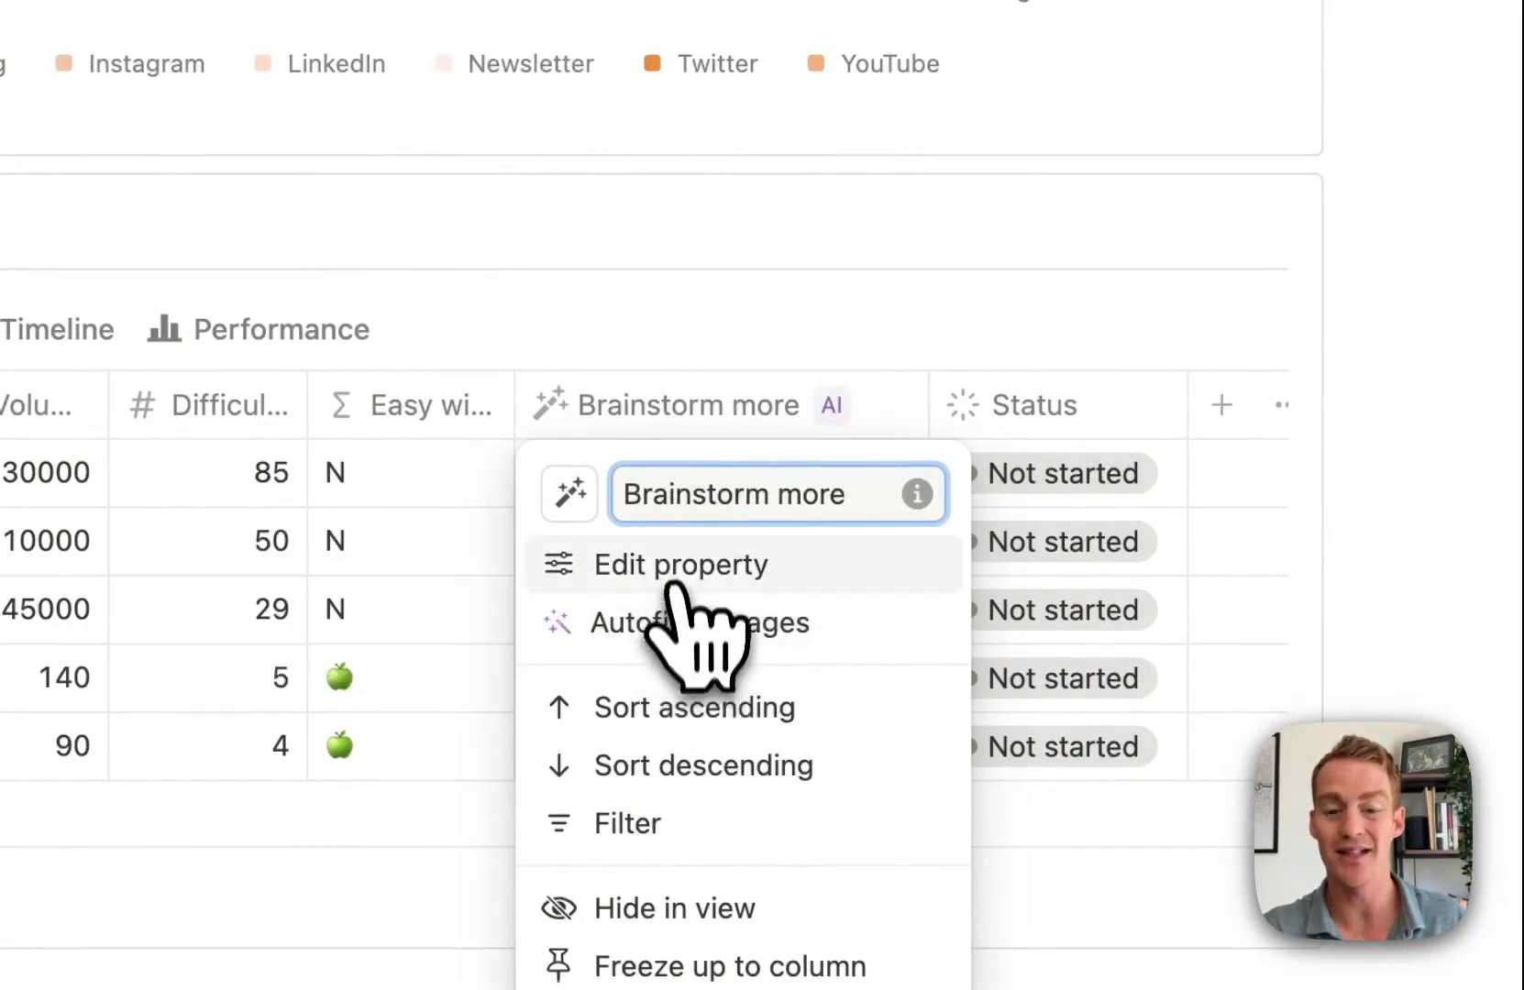
{"action": "left_click", "coordinate": [677, 587]}
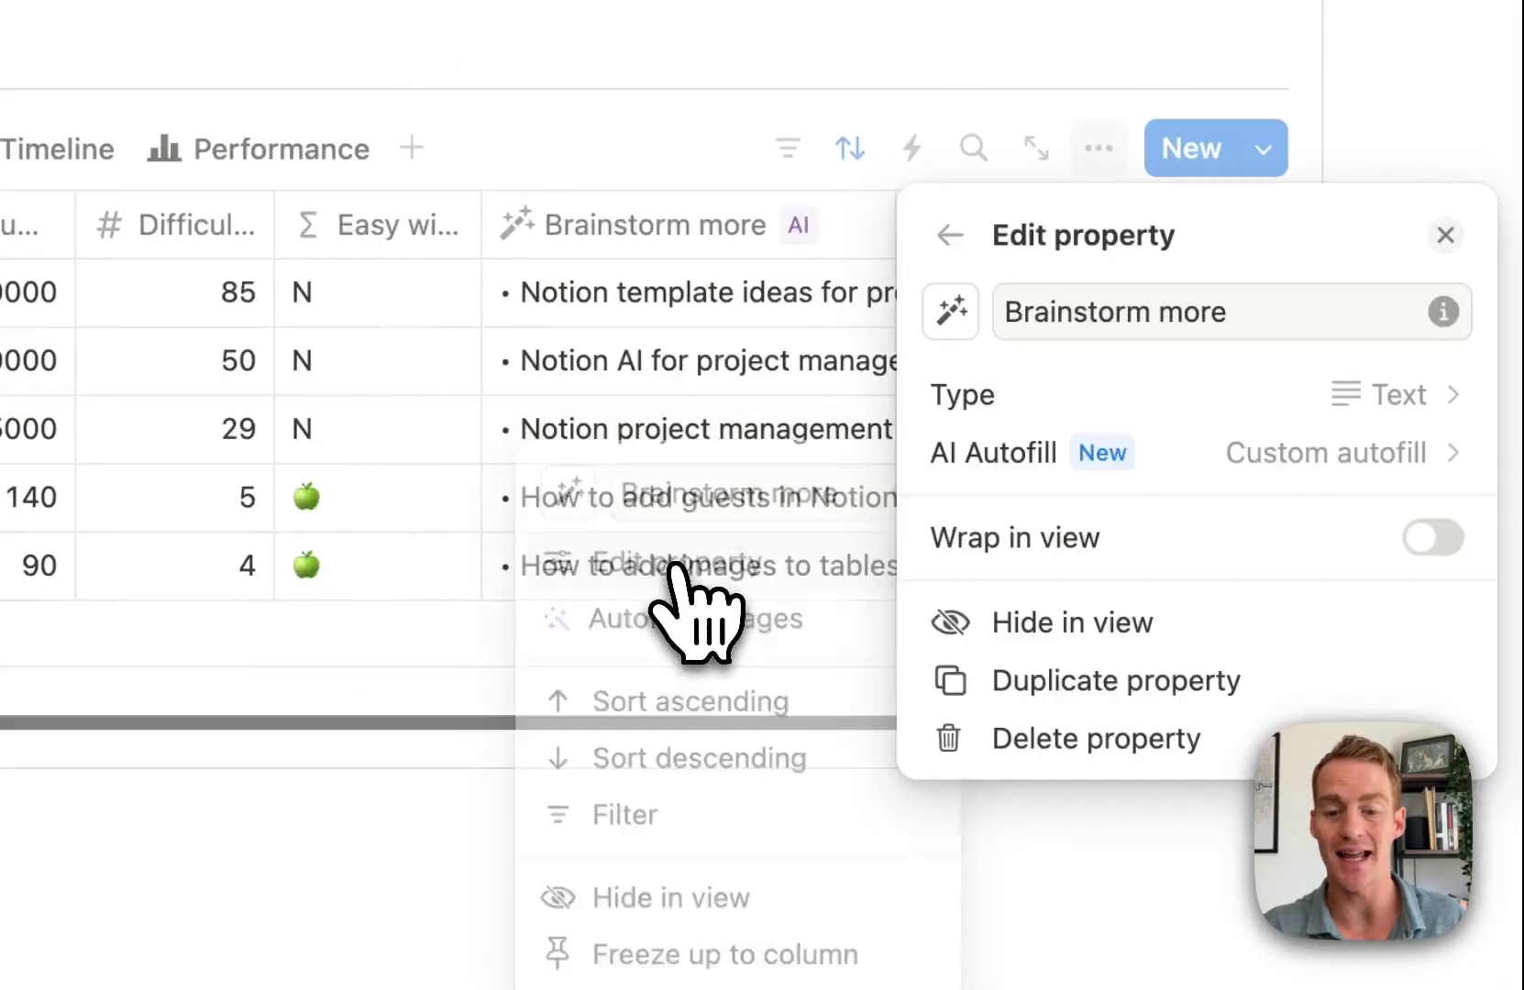
{"action": "left_click", "coordinate": [1182, 449]}
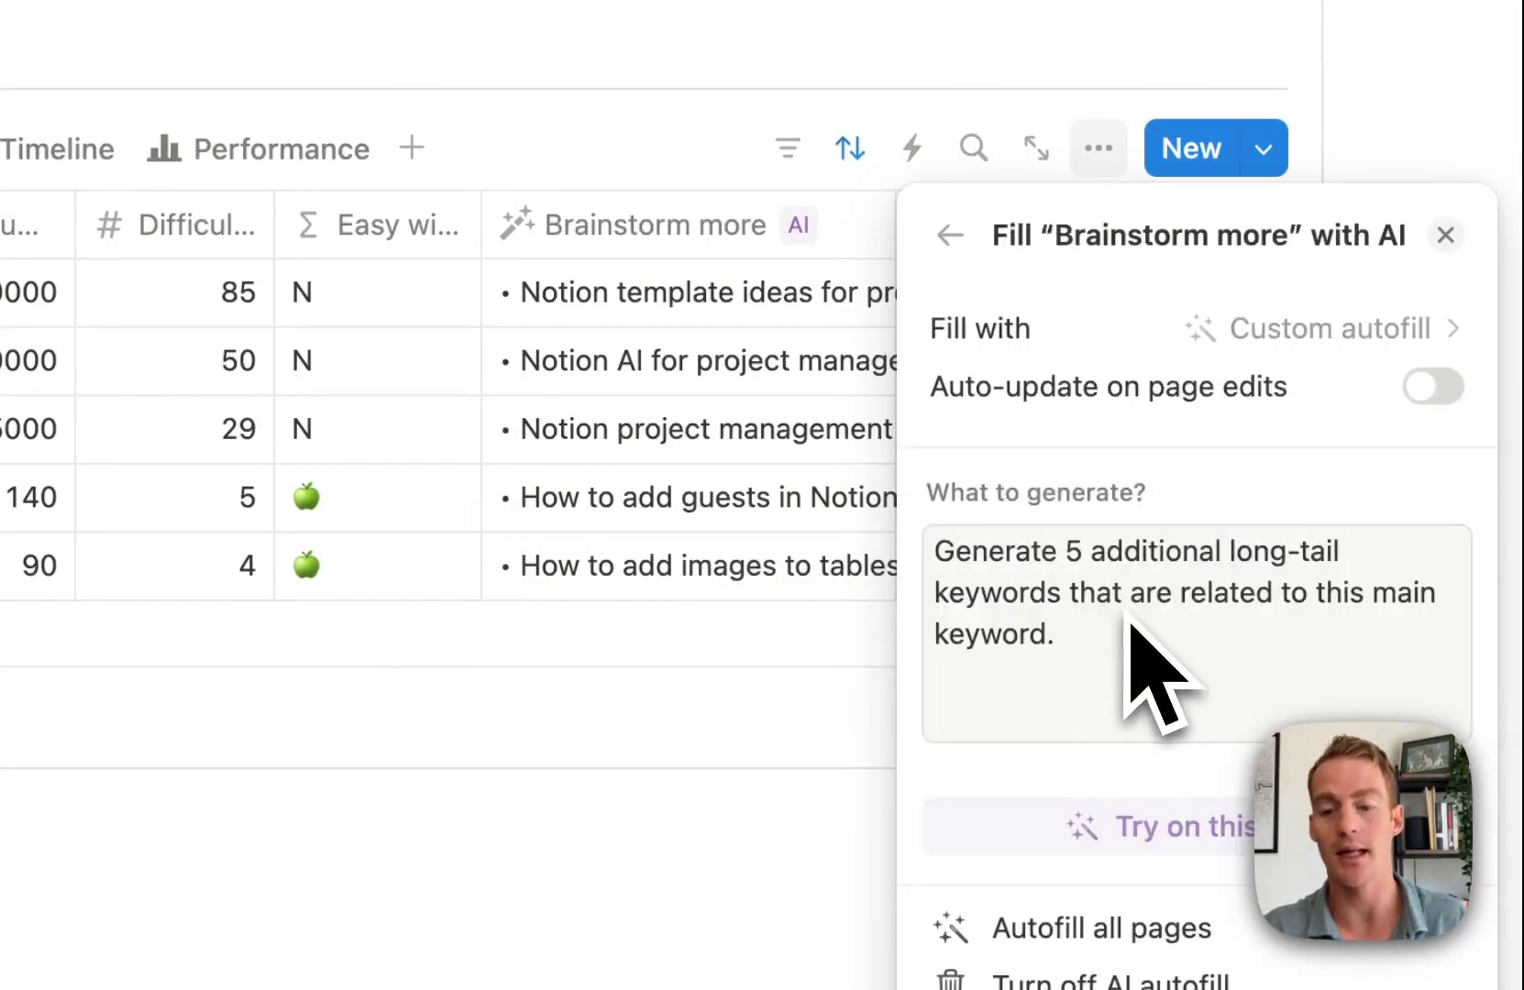
{"action": "left_click", "coordinate": [861, 477]}
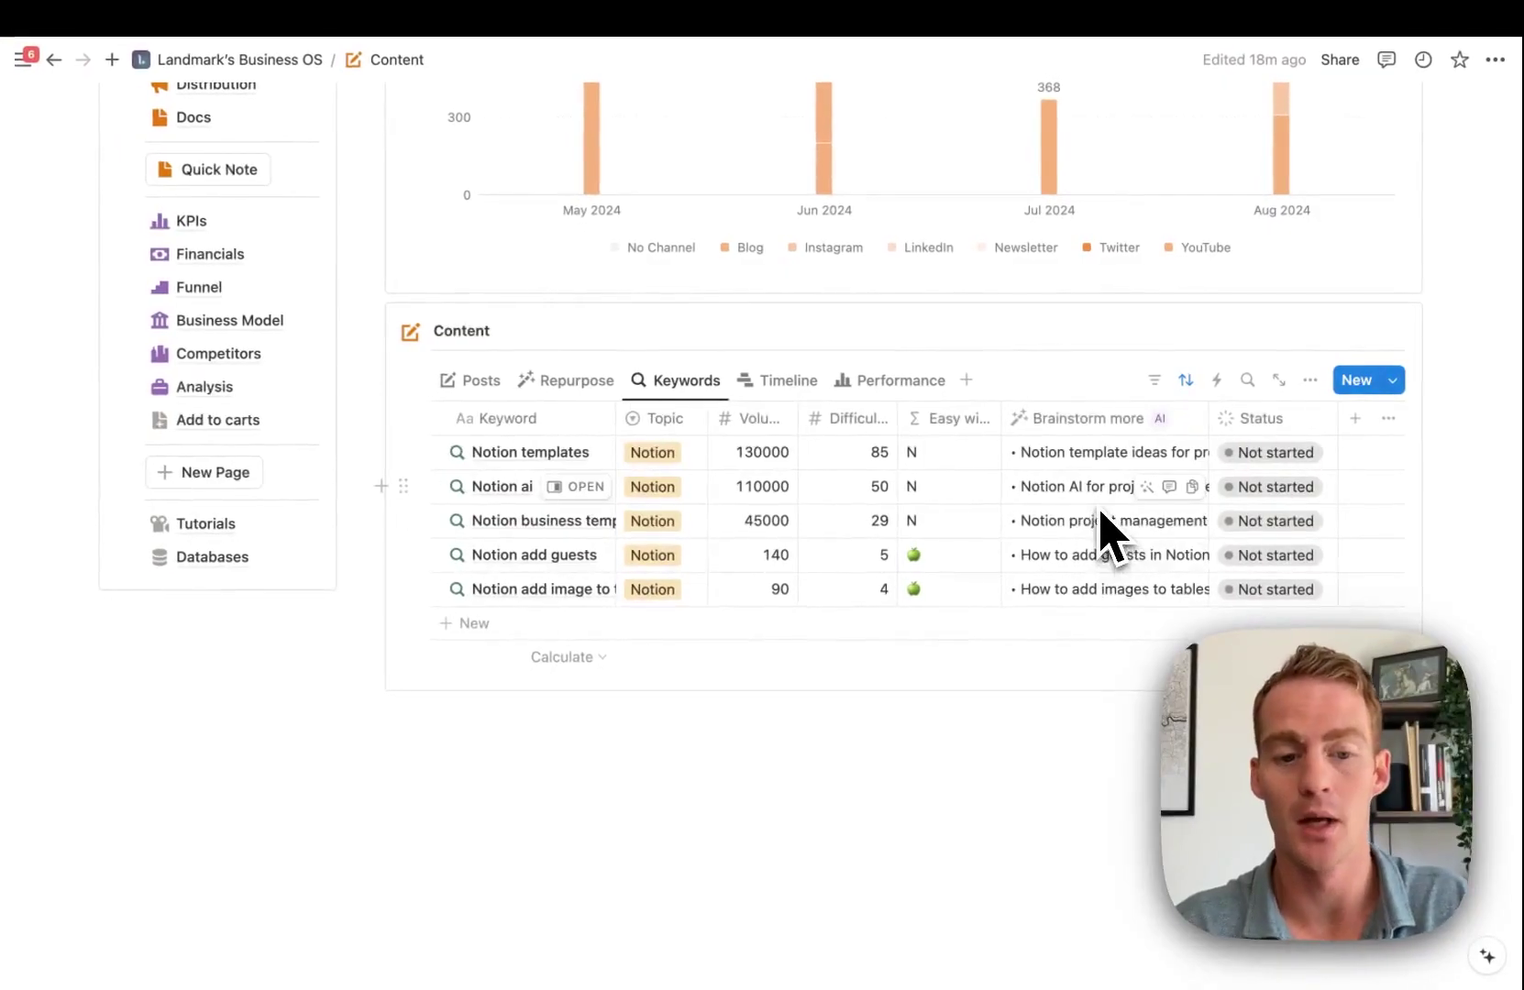
{"action": "scroll", "coordinate": [1100, 518], "scroll_direction": "left", "scroll_amount": 2}
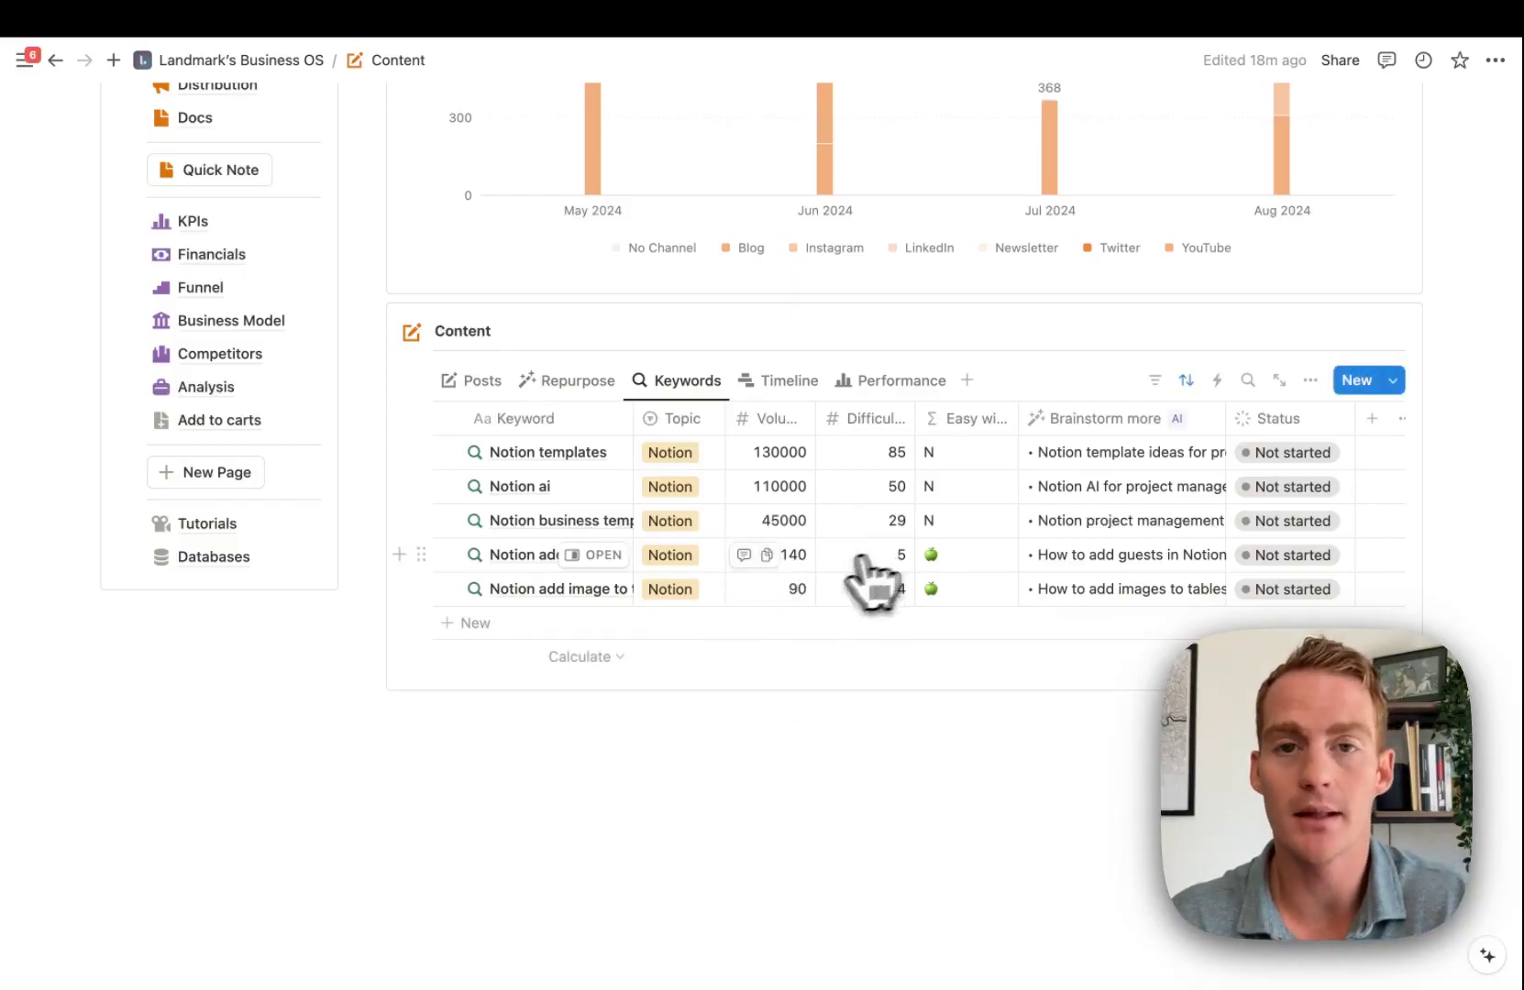
Highlight the idea "How to use Notion AI" in the "Notion ai" row and check its search volume among Google's suggestions in Chrome.
{"action": "left_click", "coordinate": [1091, 488]}
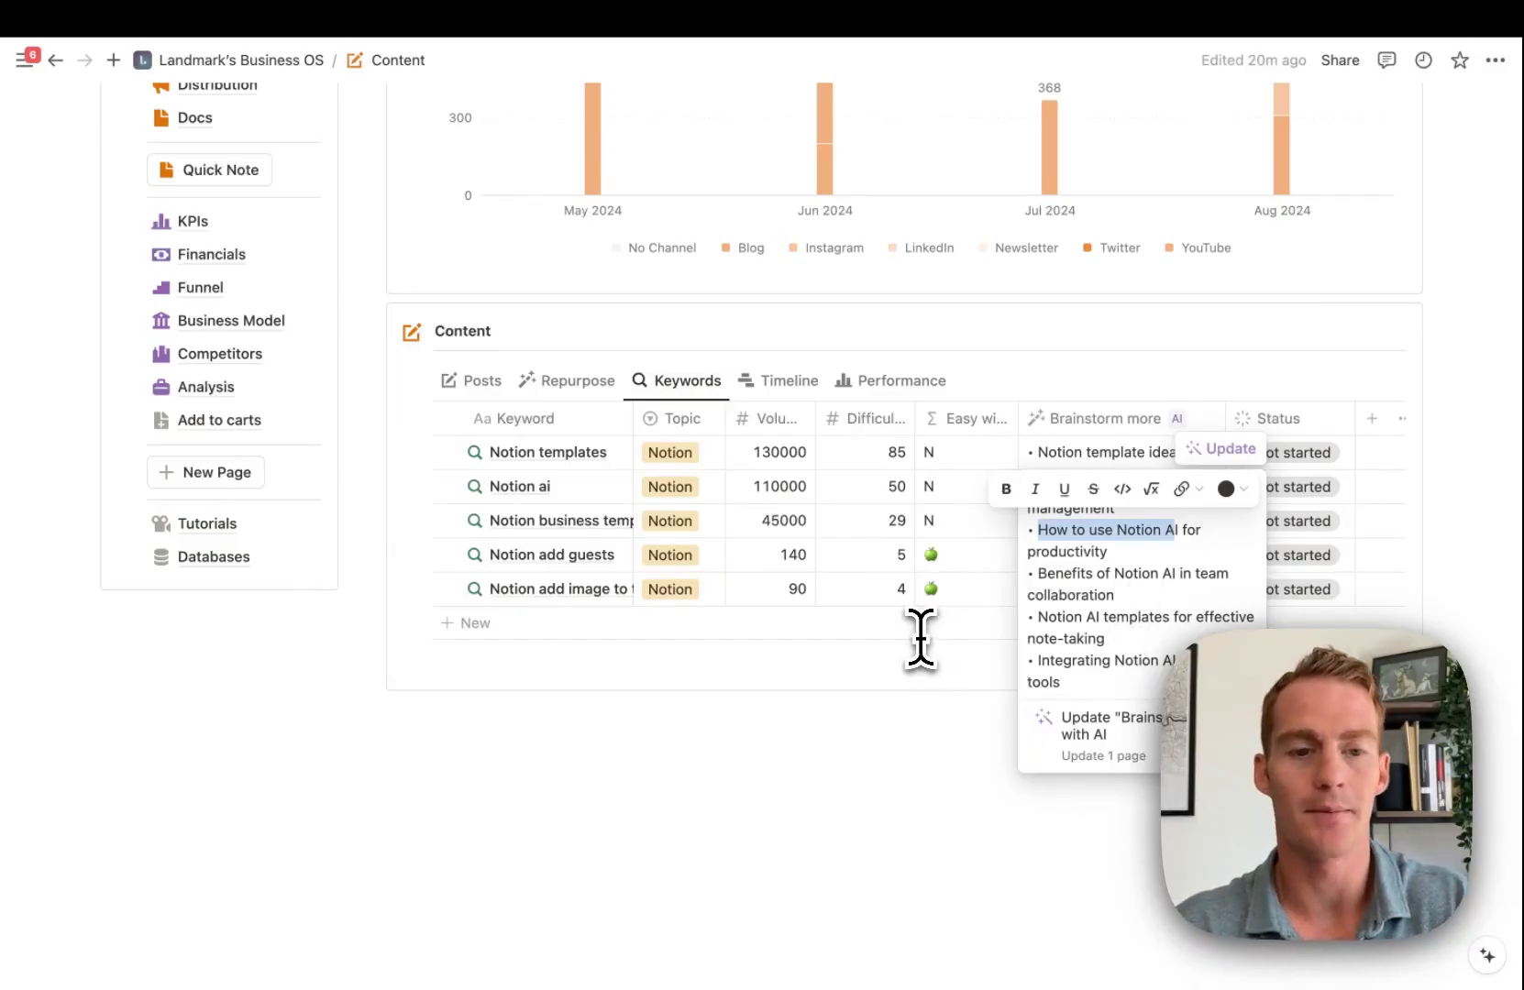
{"action": "key", "text": "ctrl+Right"}
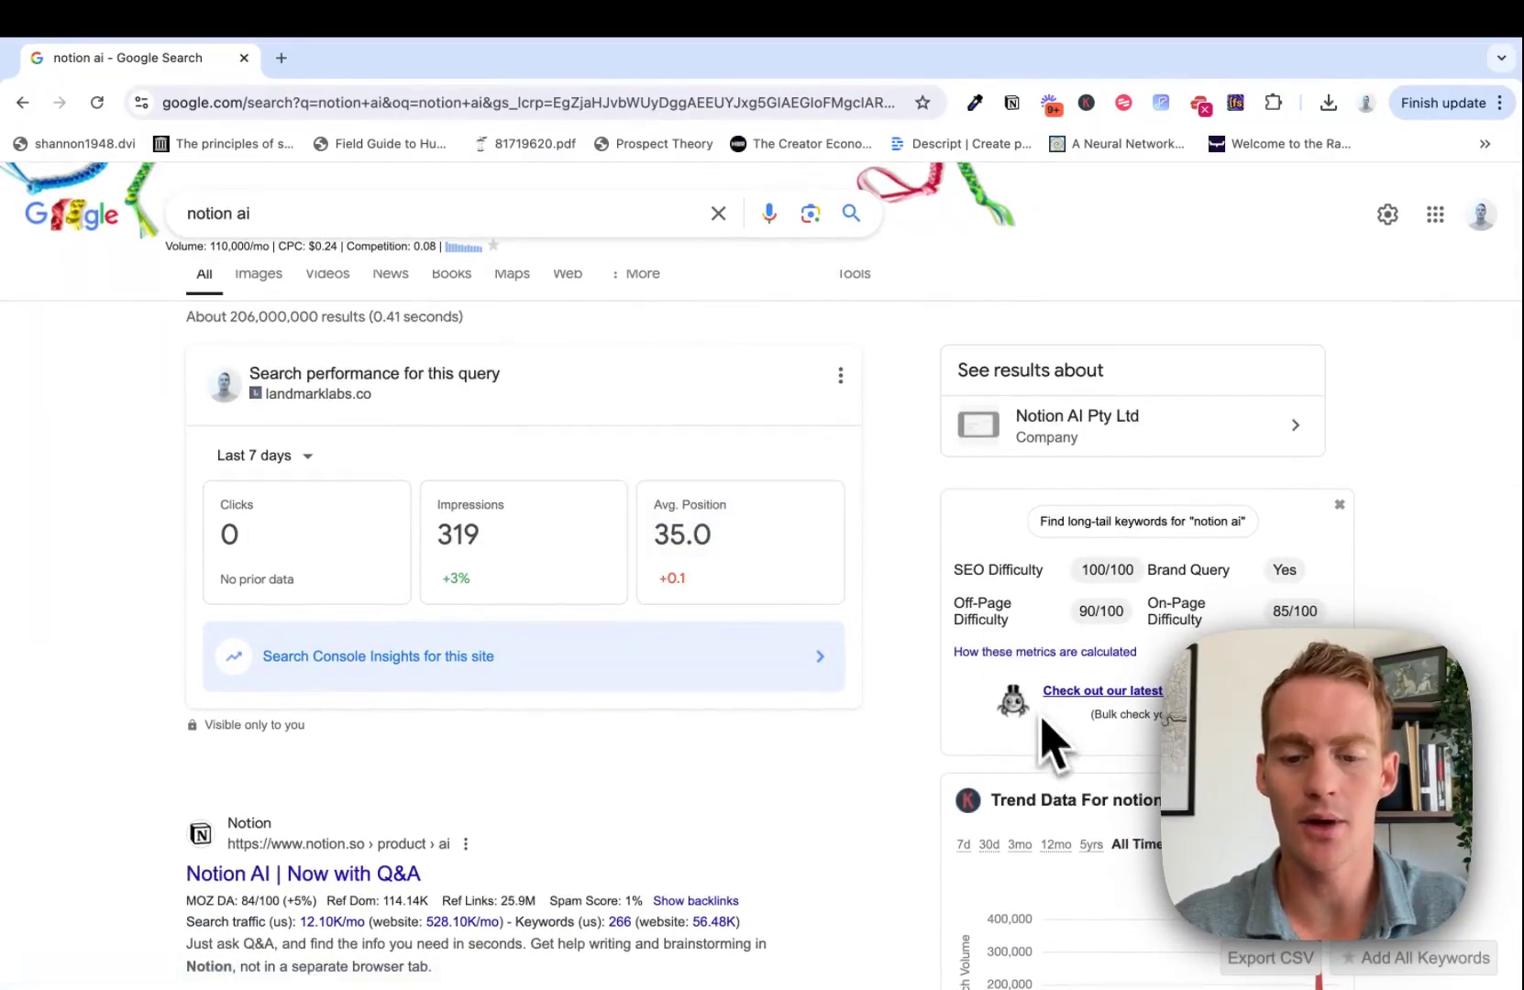
{"action": "left_click", "coordinate": [293, 217]}
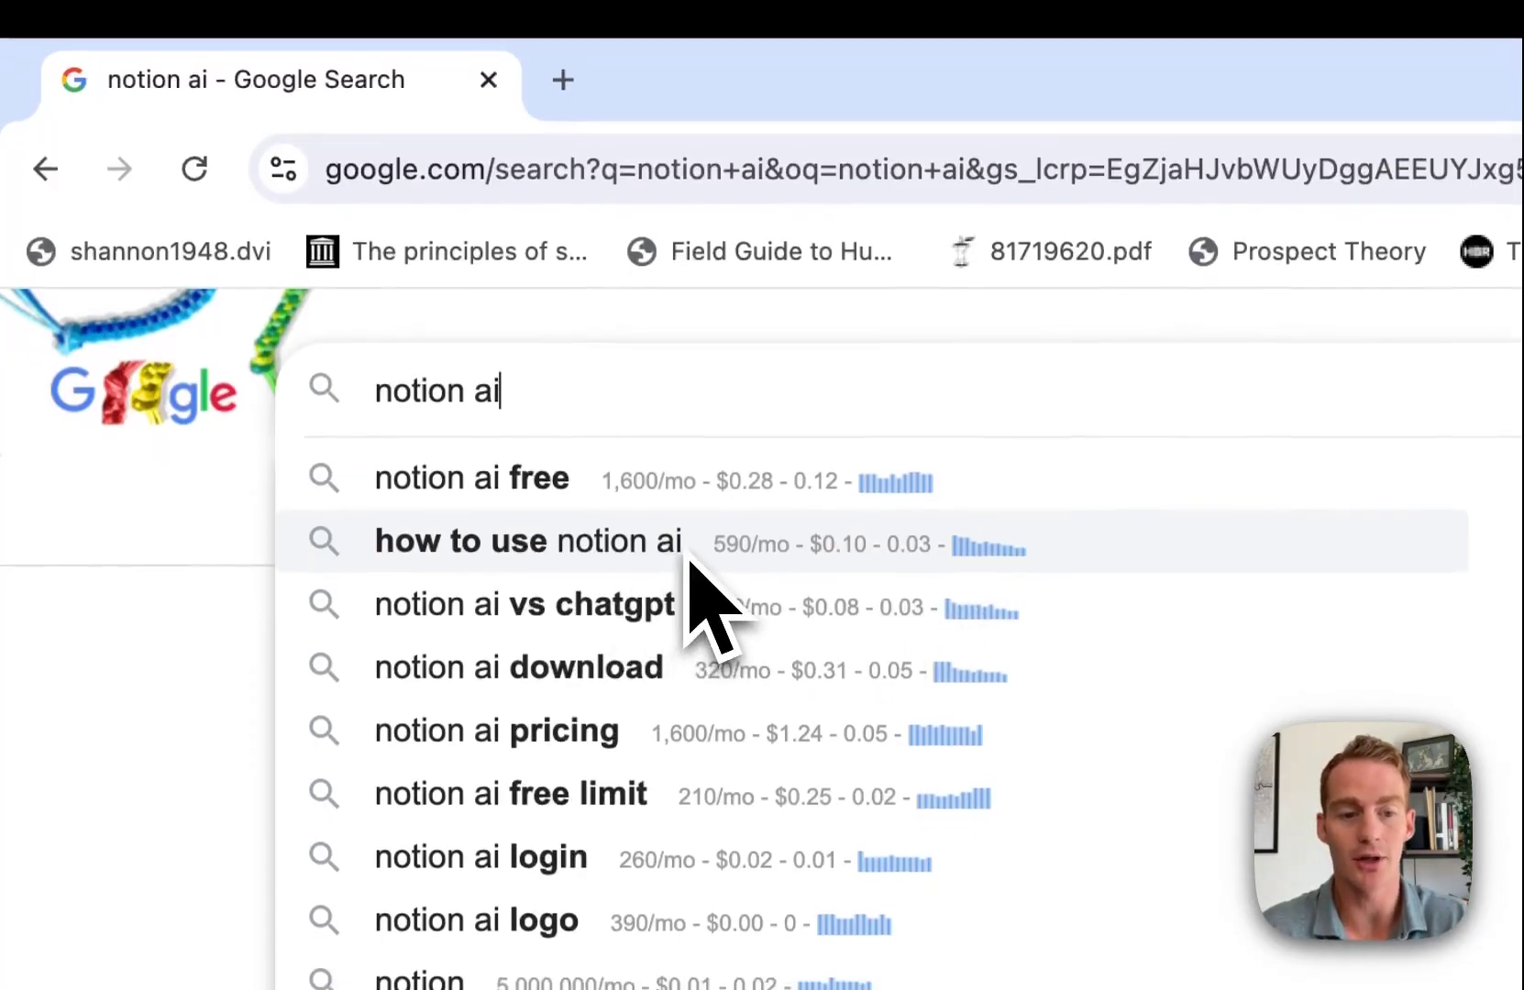
{"action": "left_click", "coordinate": [690, 576]}
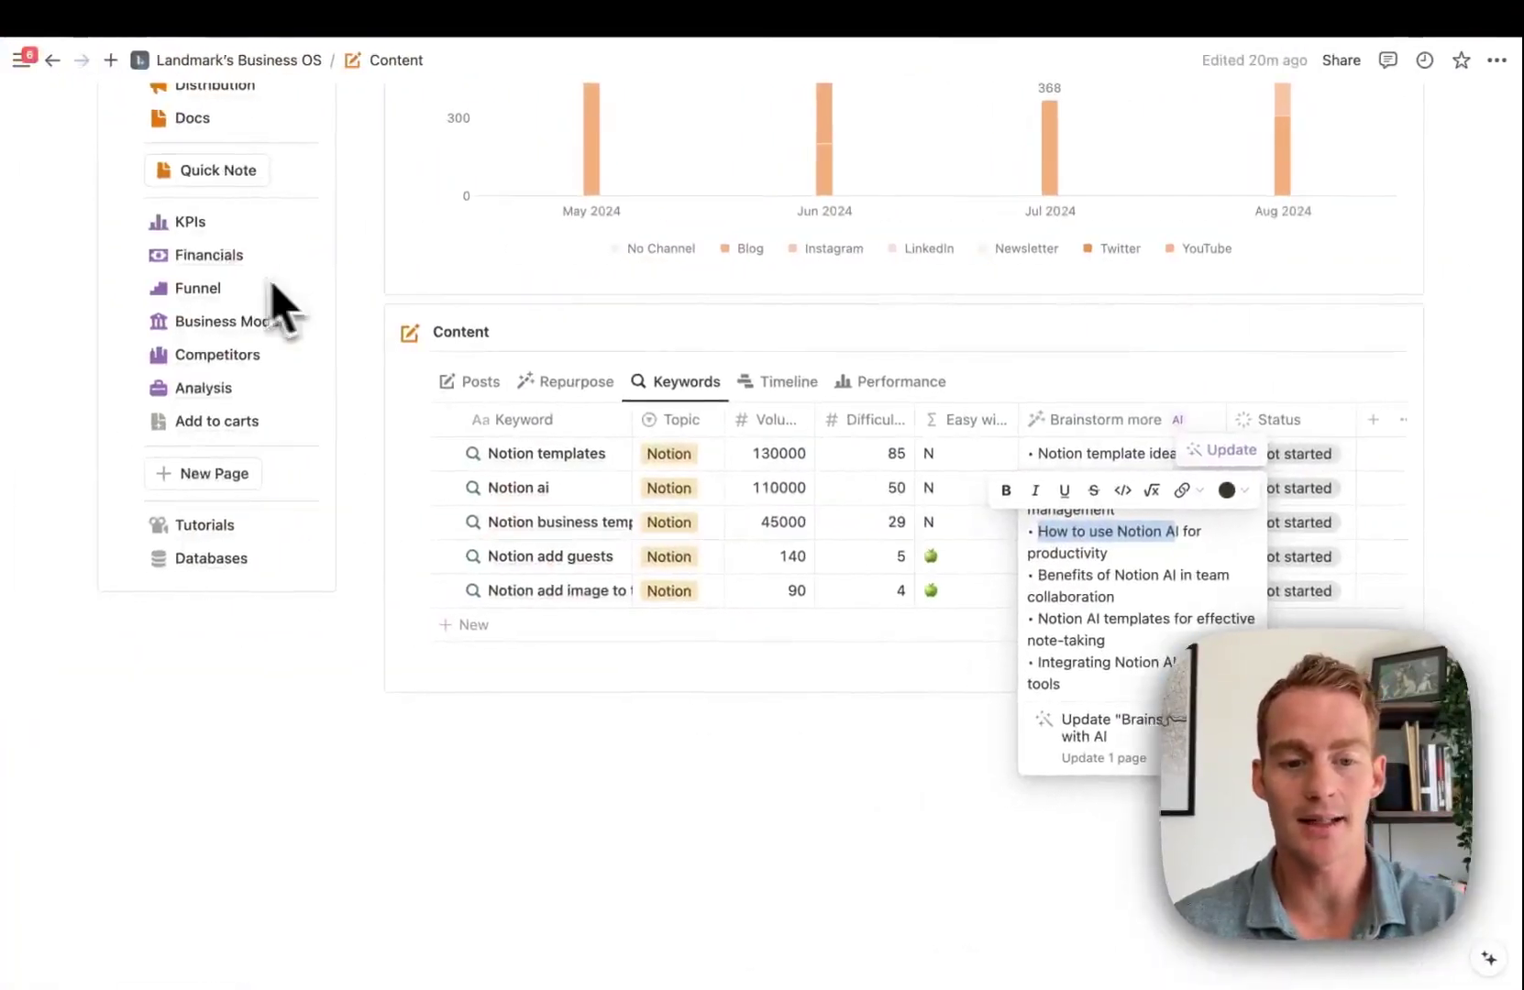
Back in Notion, add a new keyword entry named "How to use Notion AI".
{"action": "left_click", "coordinate": [565, 629]}
{"action": "left_click", "coordinate": [547, 642]}
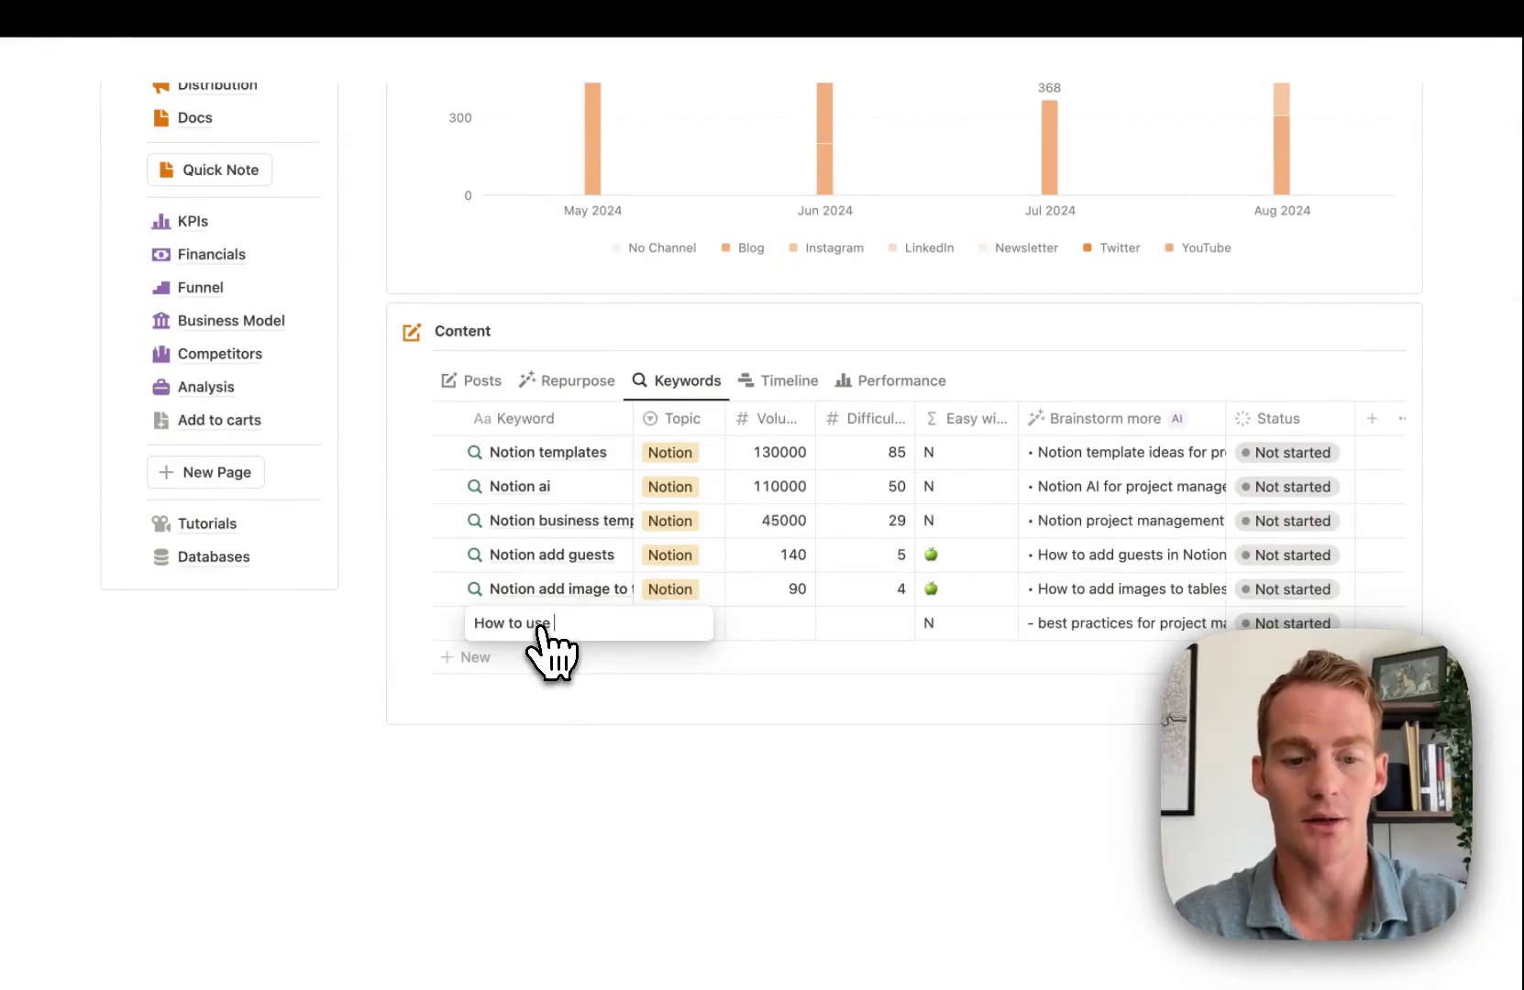
{"action": "type", "text": "How to use Notion AI"}
{"action": "key", "text": "Tab"}
Give the "How to use Notion AI" keyword a new topic option "Notion AI" and a volume of 590.
{"action": "left_click", "coordinate": [654, 626]}
{"action": "type", "text": "Notion AI"}
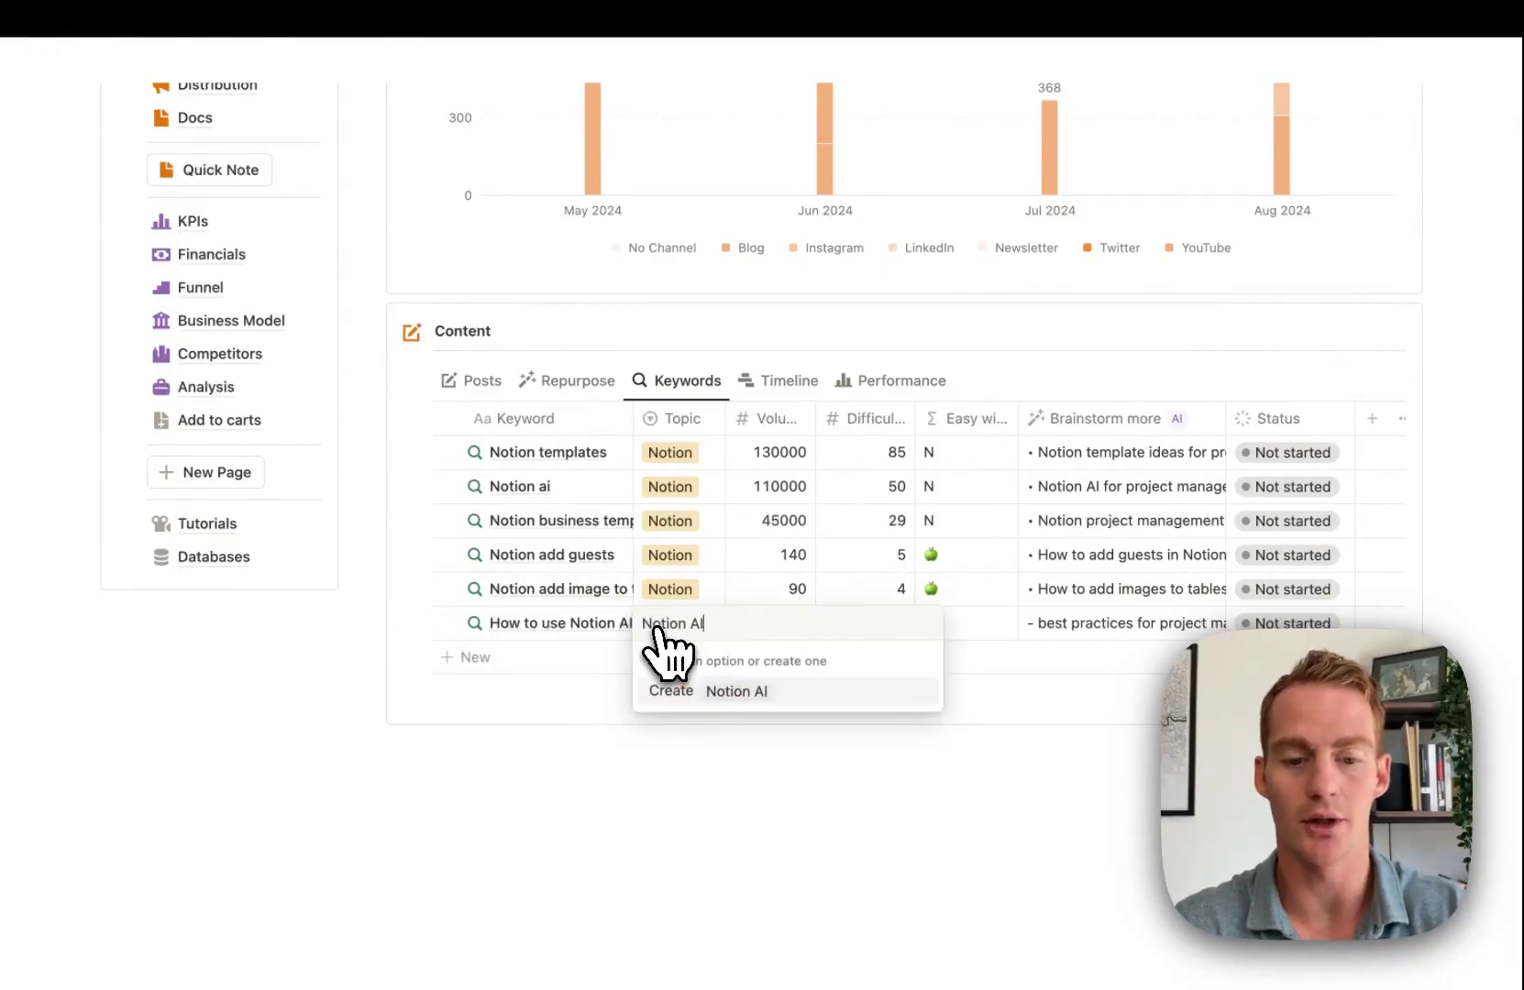
{"action": "left_click", "coordinate": [757, 689]}
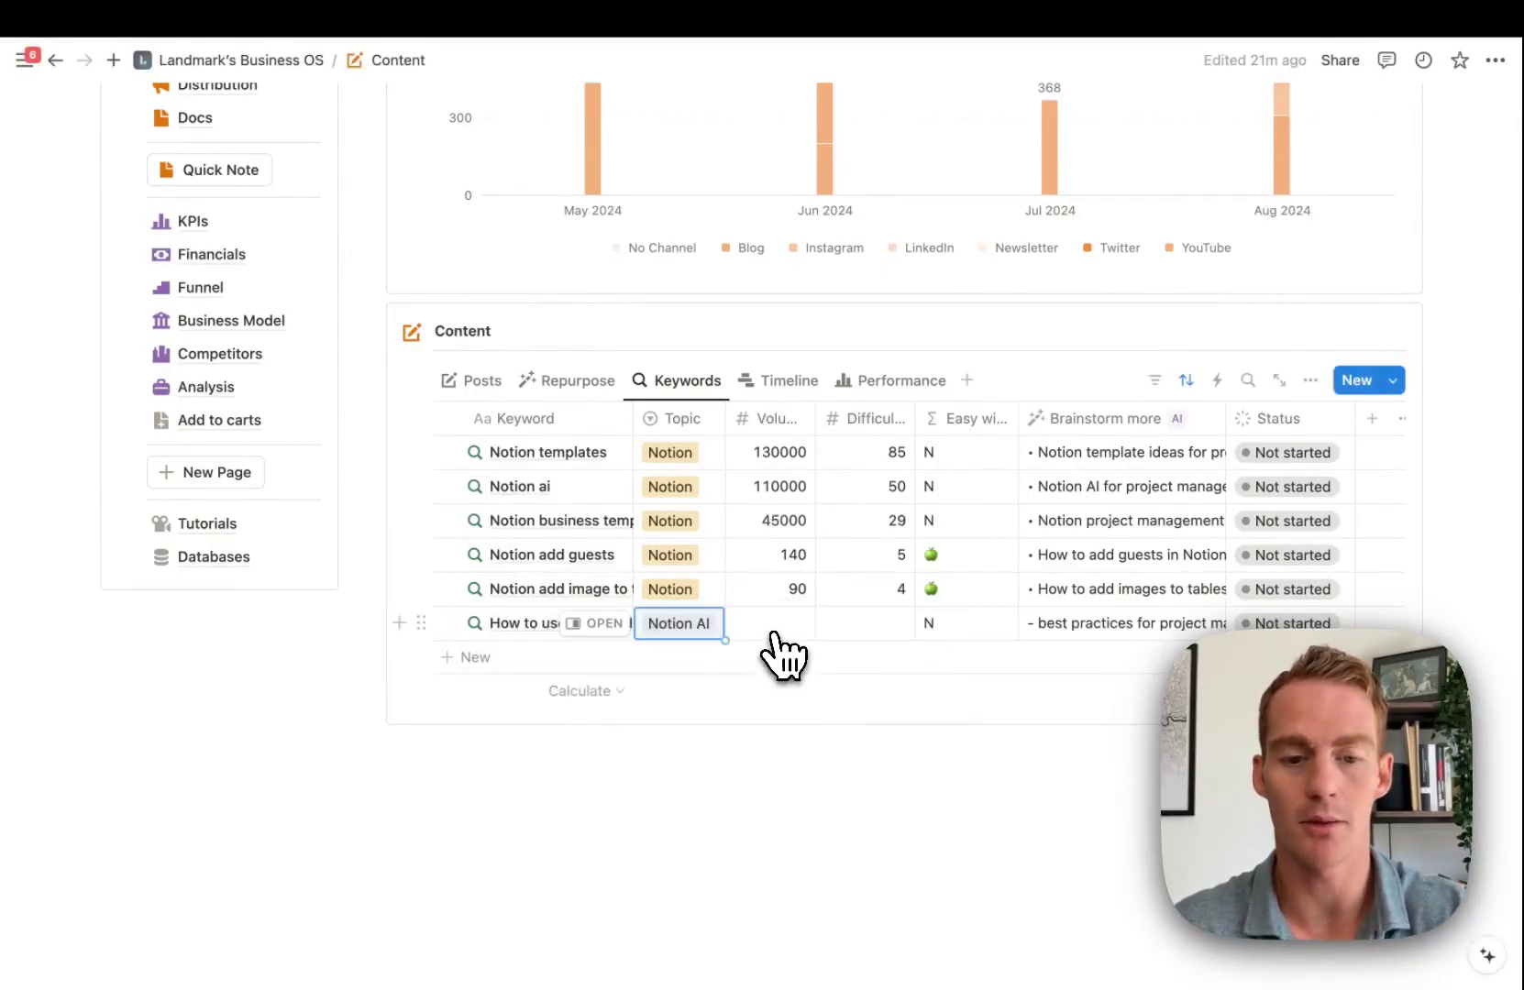
{"action": "left_click", "coordinate": [775, 632]}
{"action": "type", "text": "590"}
{"action": "key", "text": "Tab"}
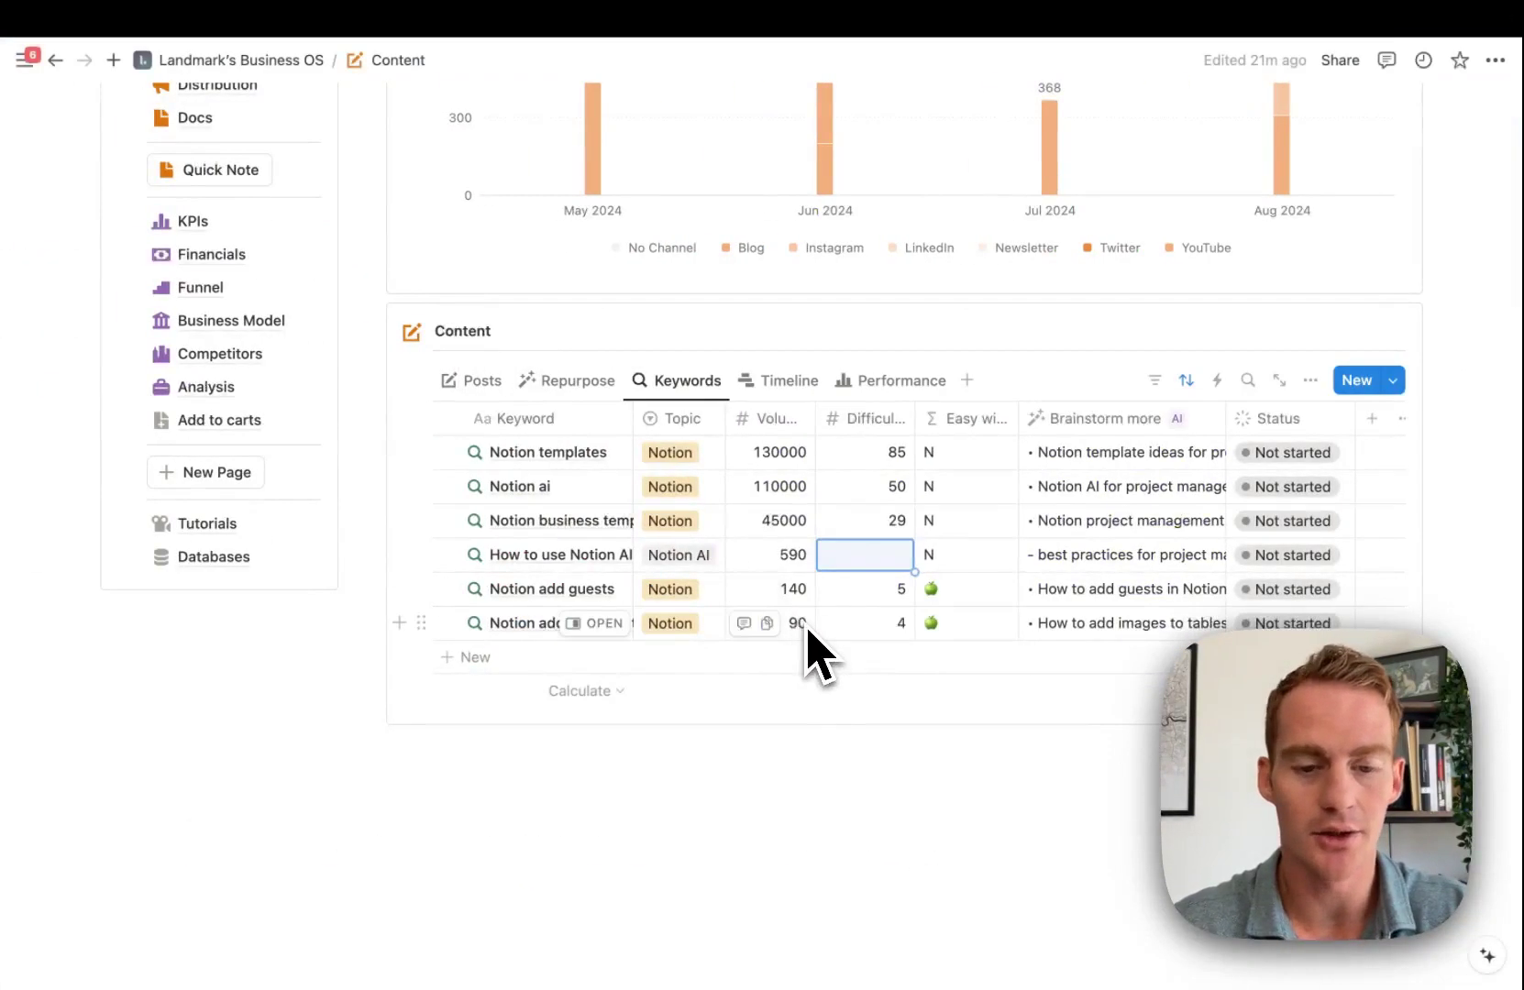
Set the difficulty of the "How to use Notion AI" keyword to 3 and generate its Brainstorm more ideas with AI.
{"action": "type", "text": "3"}
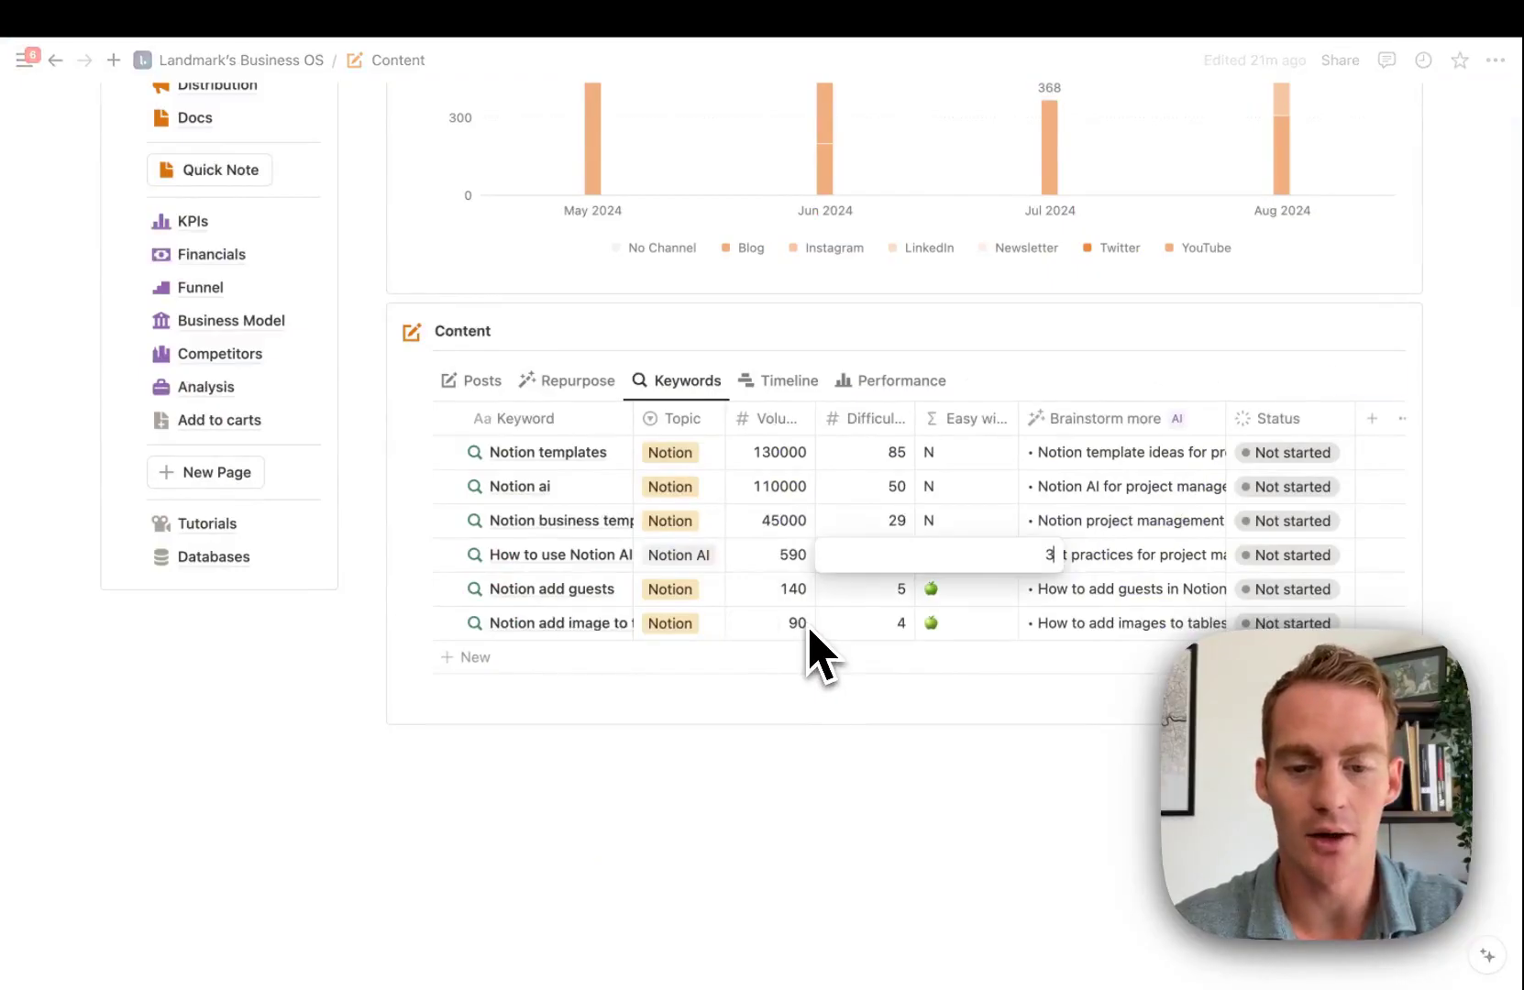
{"action": "key", "text": "Tab"}
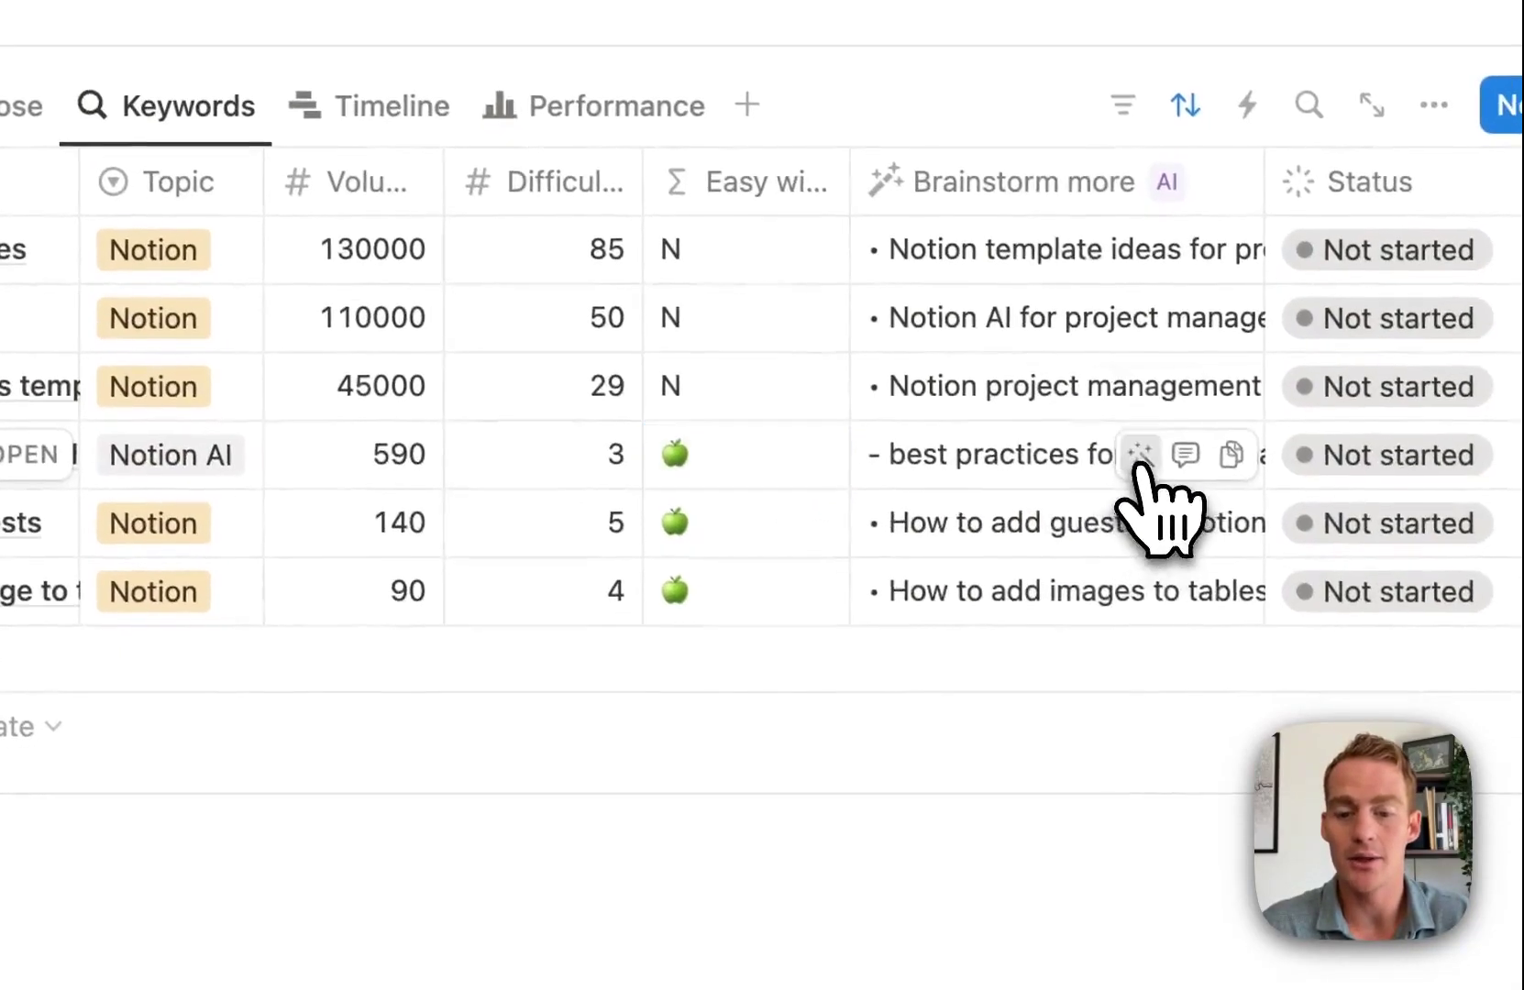
{"action": "left_click", "coordinate": [1183, 514]}
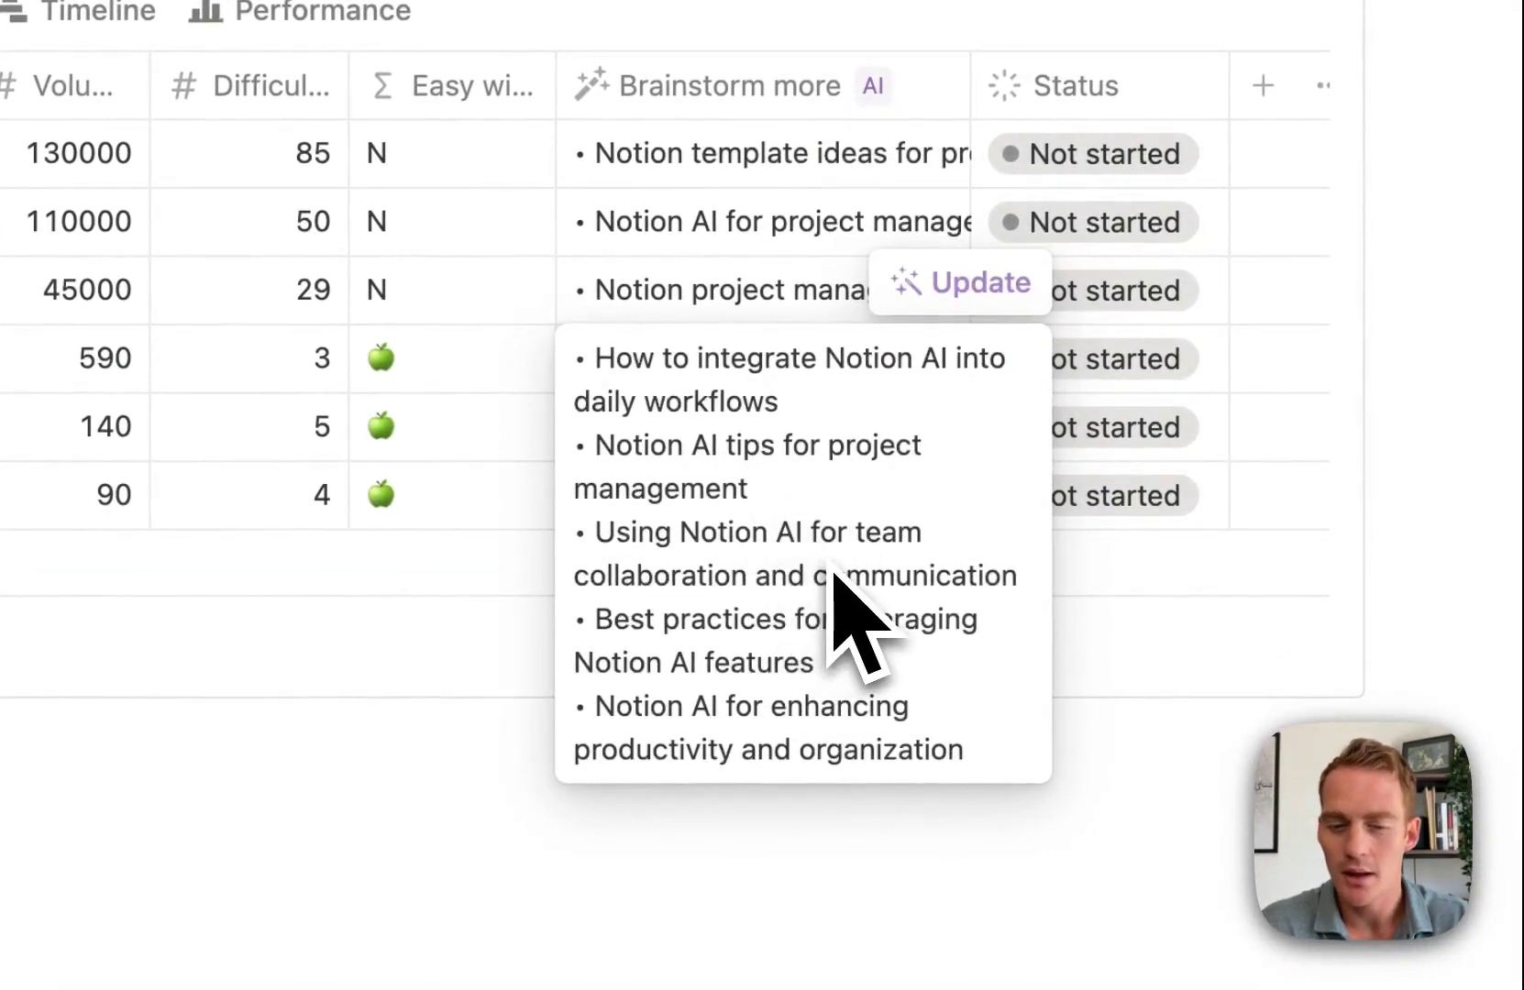
{"action": "key", "text": "Escape"}
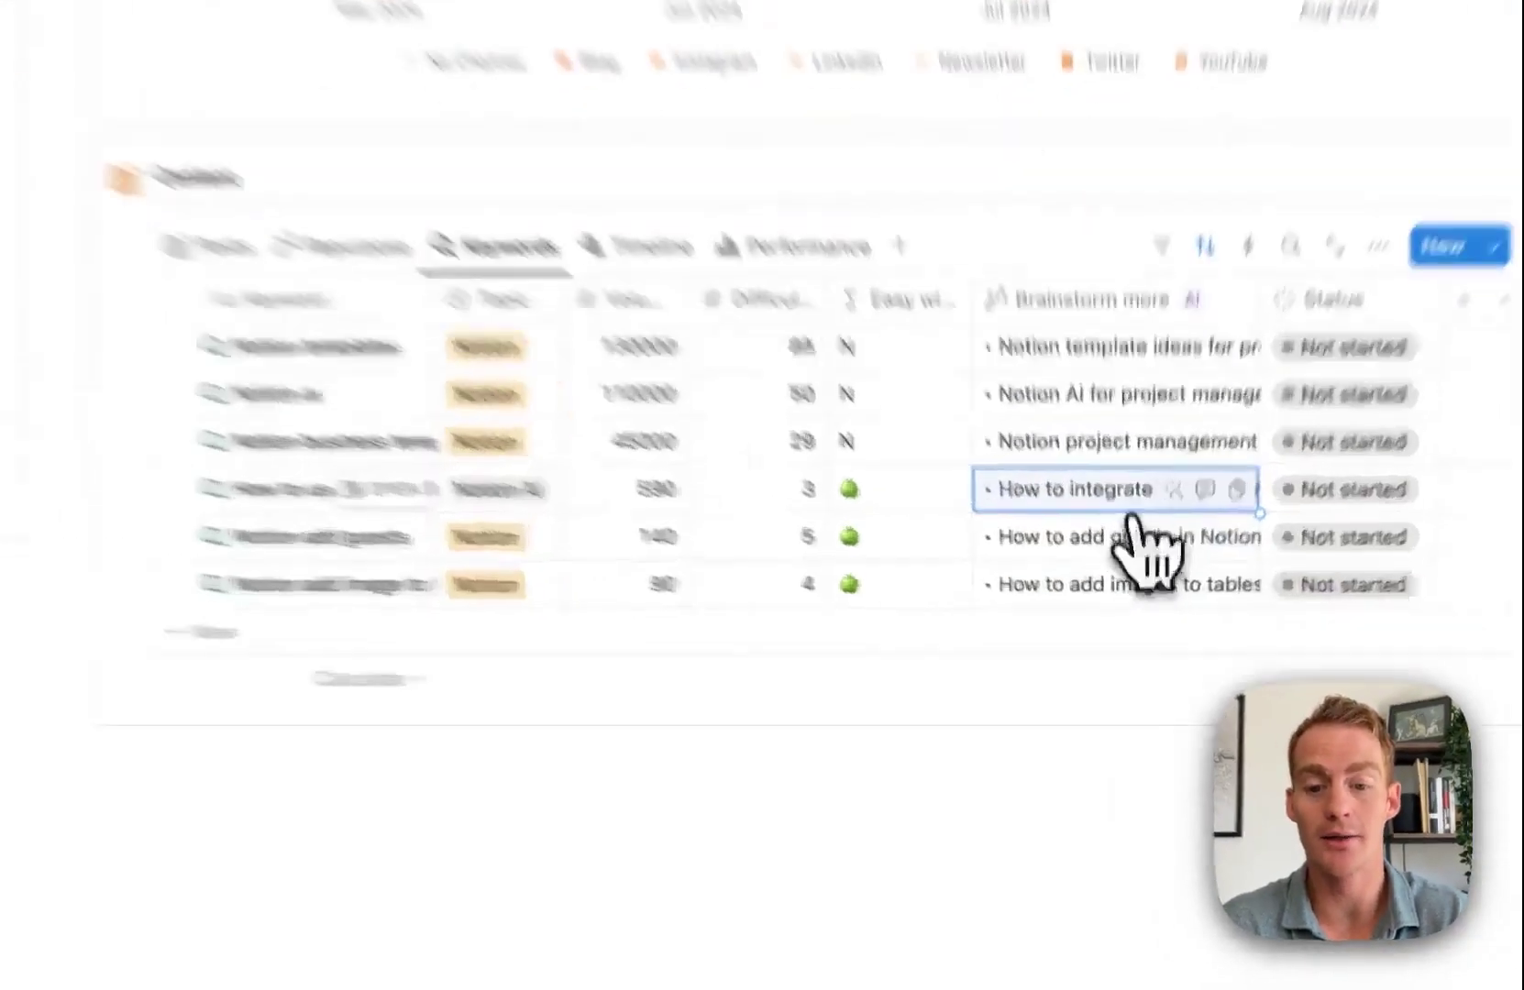
Highlight the idea "Notion AI tips for project management" and look up "notion ai for pro" in Google search in Chrome.
{"action": "left_click", "coordinate": [1135, 515]}
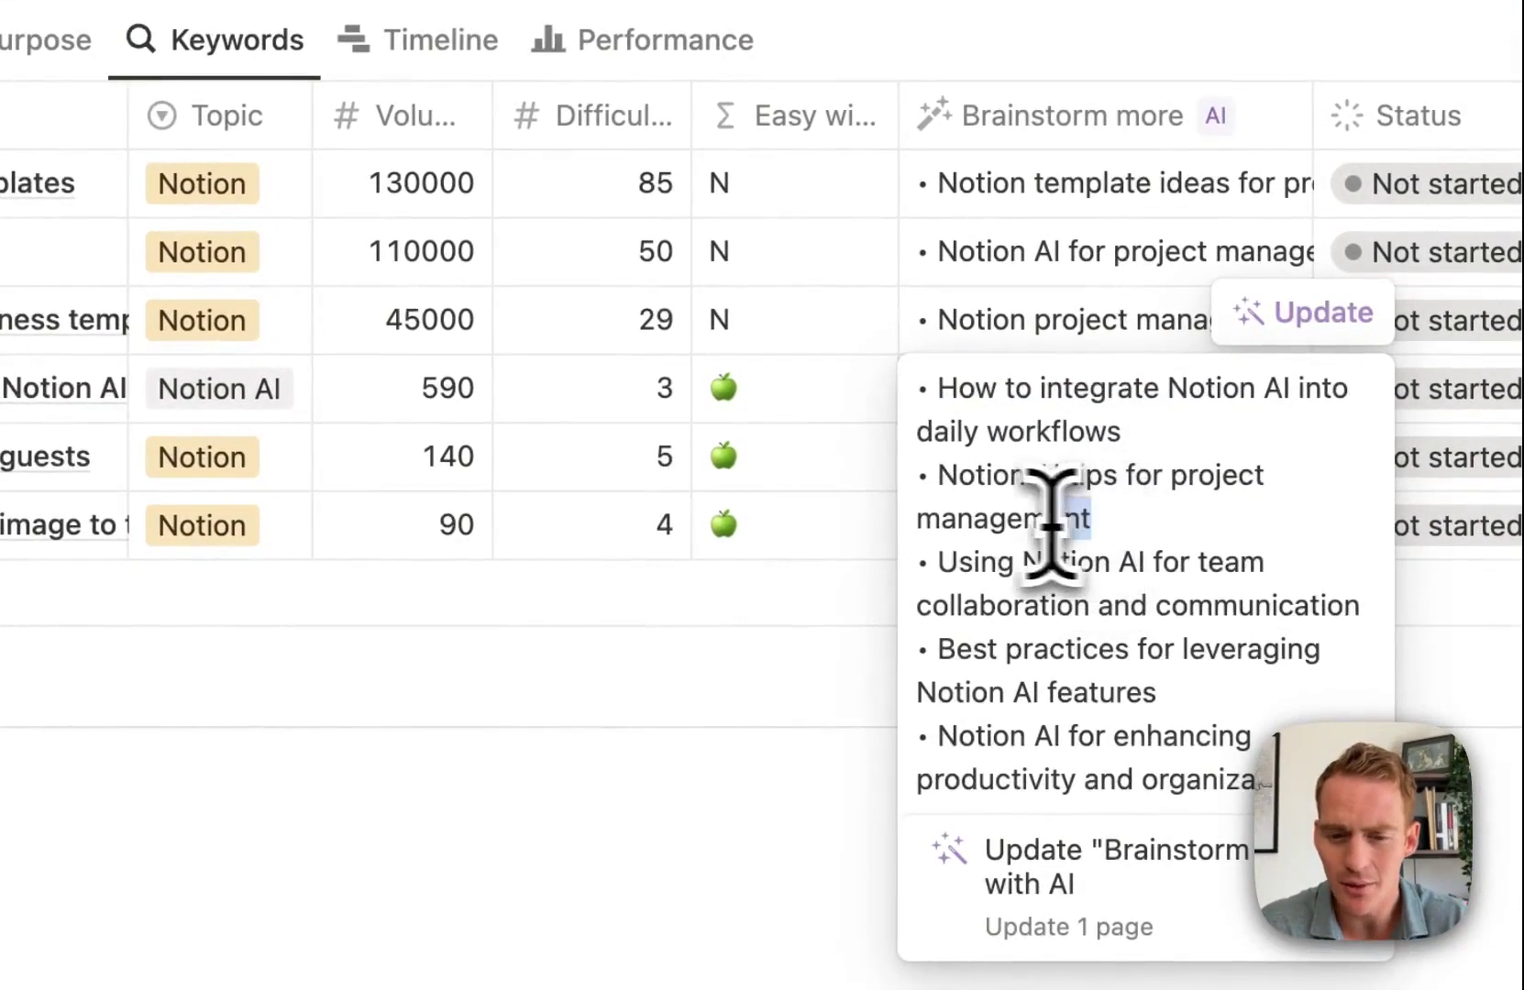
{"action": "left_click_drag", "start_coordinate": [1063, 523], "coordinate": [944, 484]}
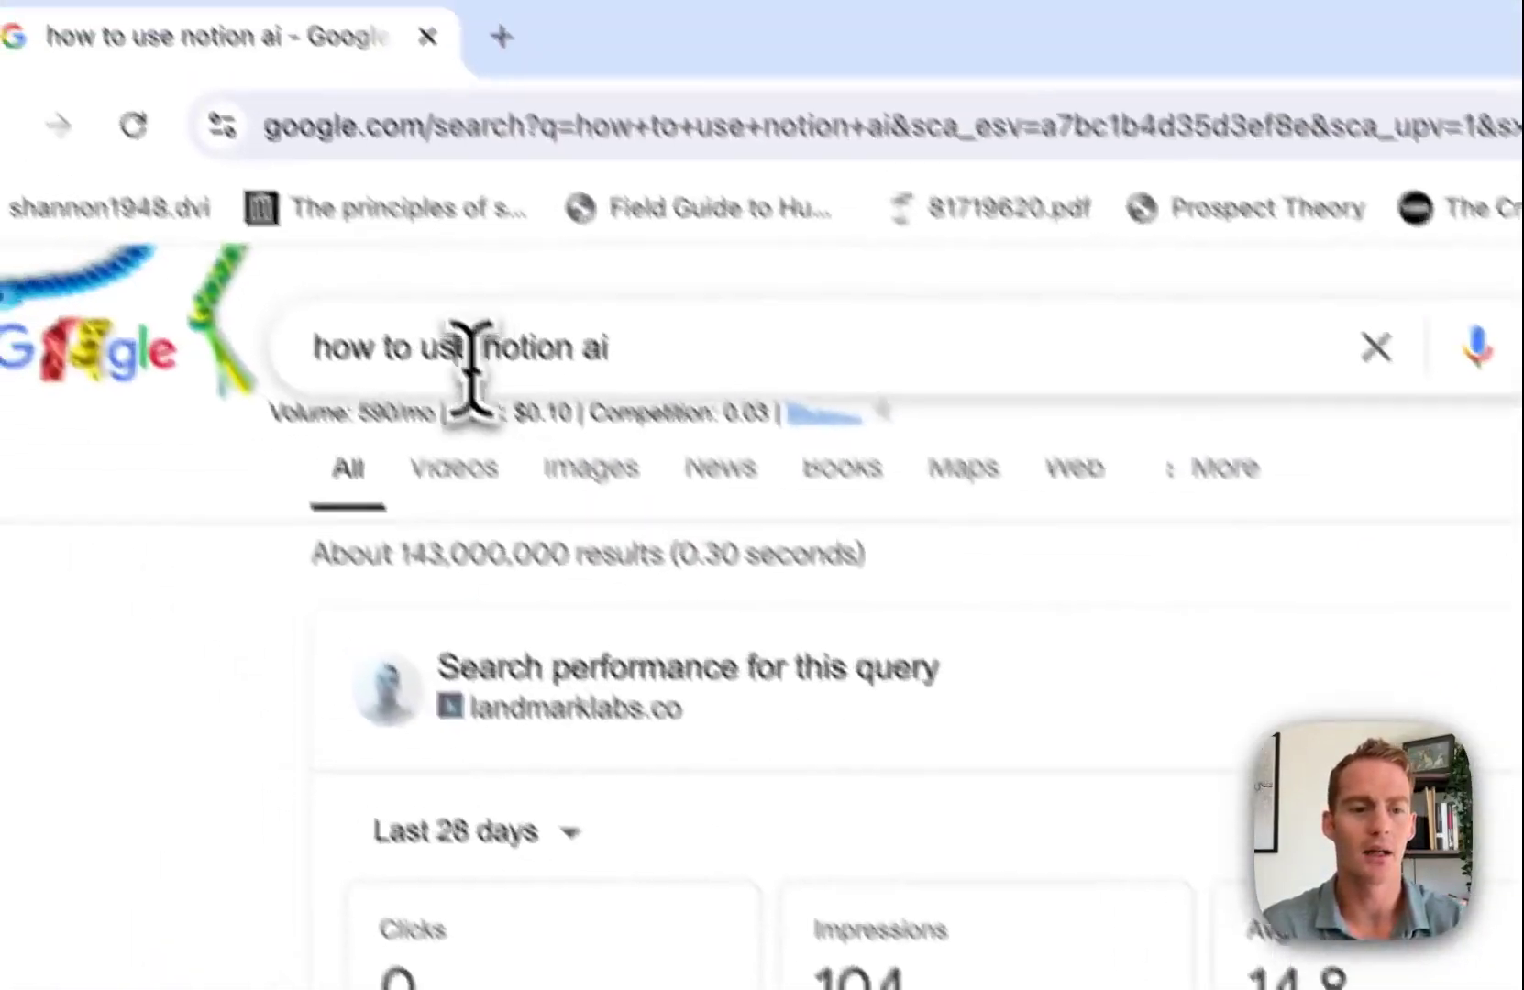
{"action": "triple_click", "coordinate": [473, 344]}
{"action": "type", "text": "notion ai for pro"}
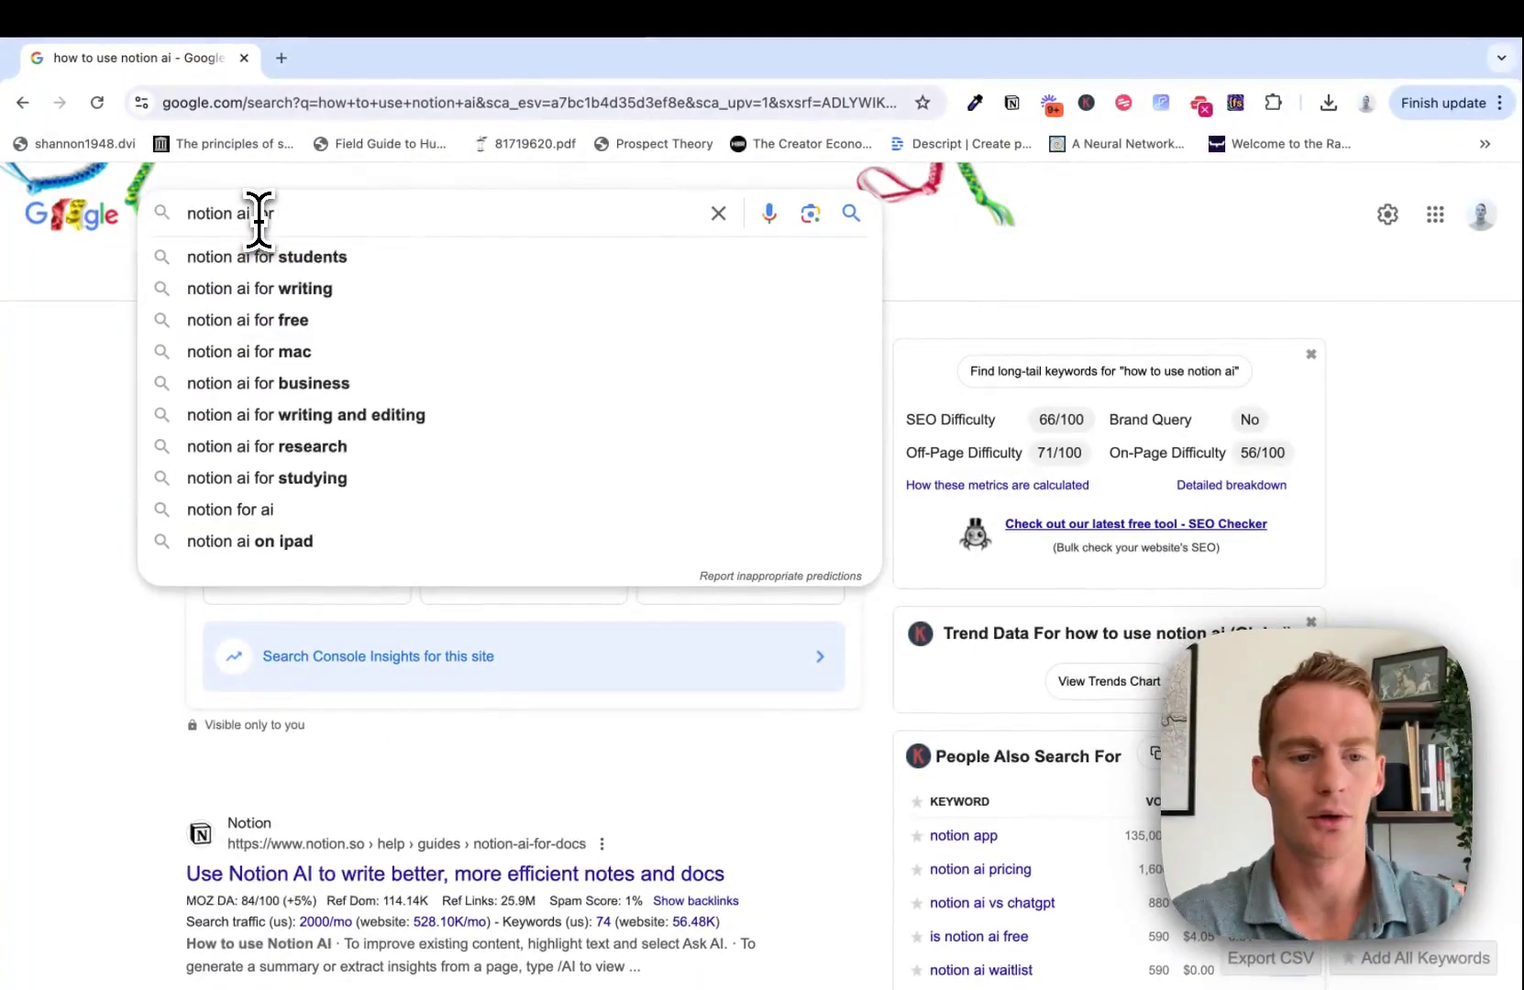
{"action": "left_click", "coordinate": [271, 288]}
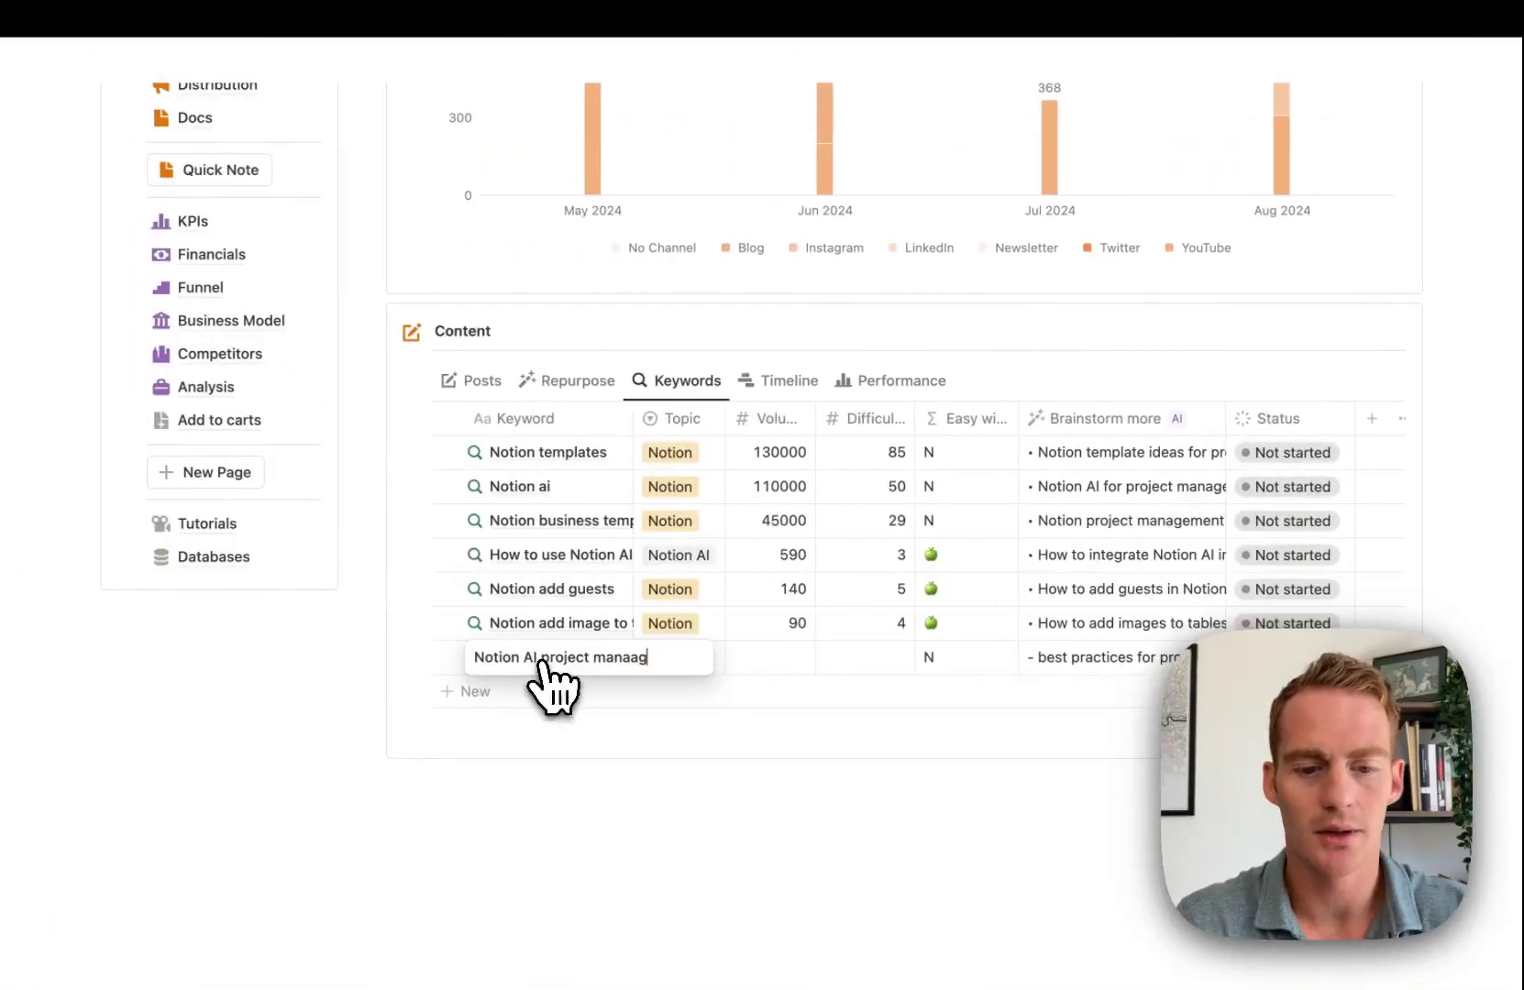
Back in Notion, name the new keyword entry "Notion AI project management" and assign it the topic "Notion AI".
{"action": "type", "text": "ment"}
{"action": "key", "text": "Return"}
{"action": "left_click", "coordinate": [691, 660]}
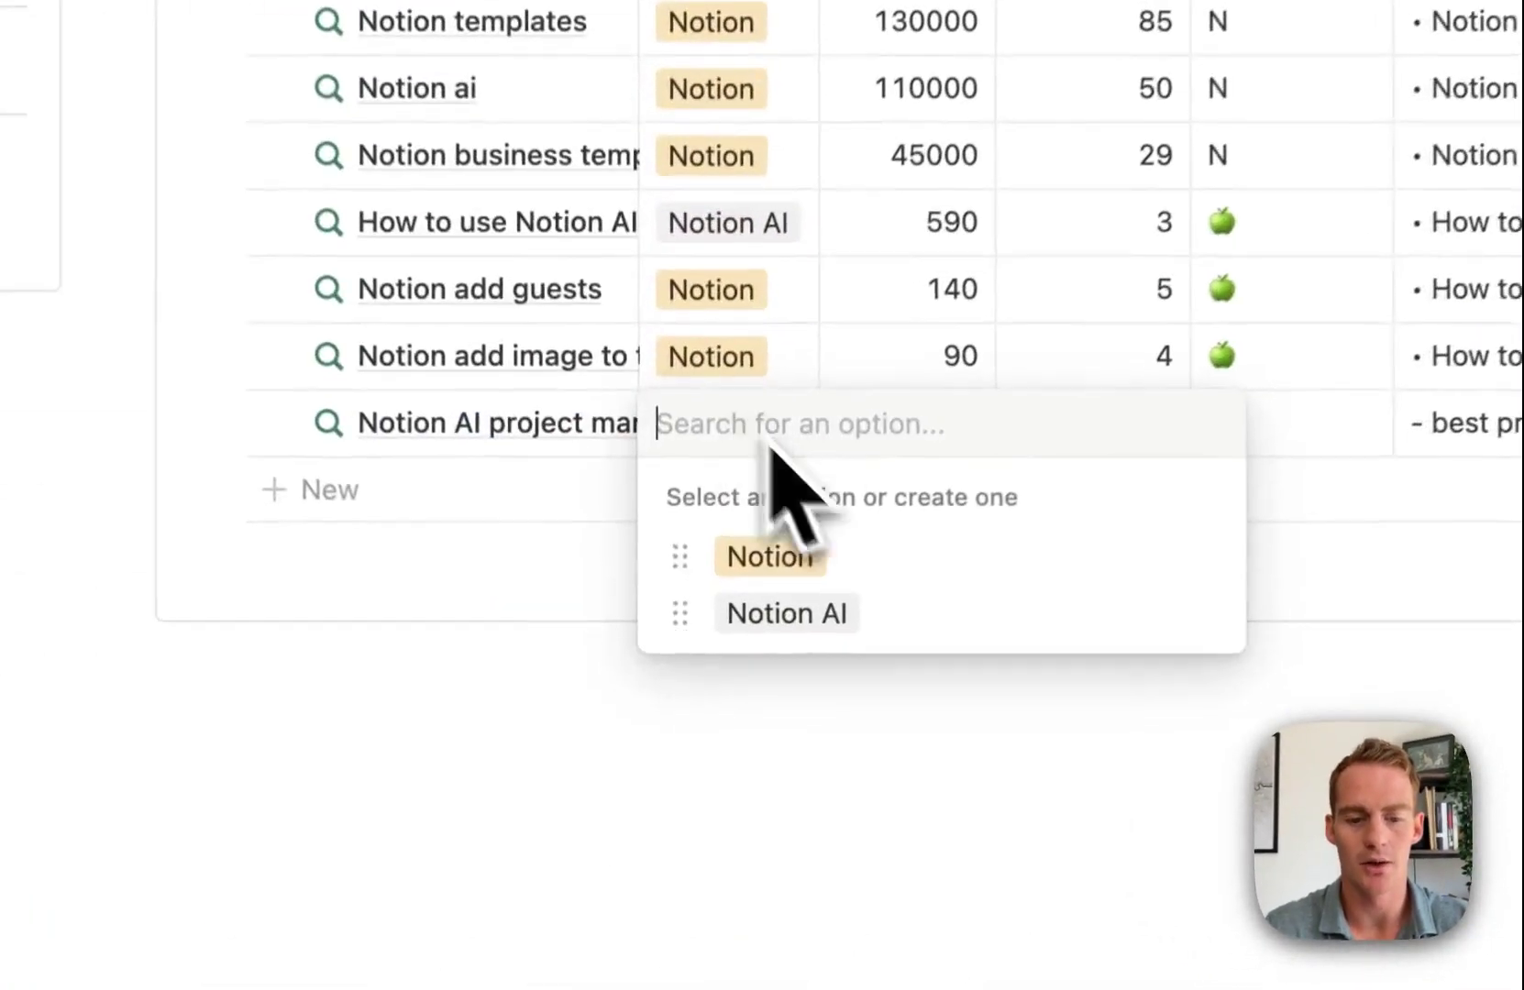
{"action": "left_click", "coordinate": [720, 748]}
Give the "Notion AI project management" keyword a volume of 40 and a difficulty of 20.
{"action": "left_click", "coordinate": [948, 429]}
{"action": "type", "text": "40"}
{"action": "key", "text": "Tab"}
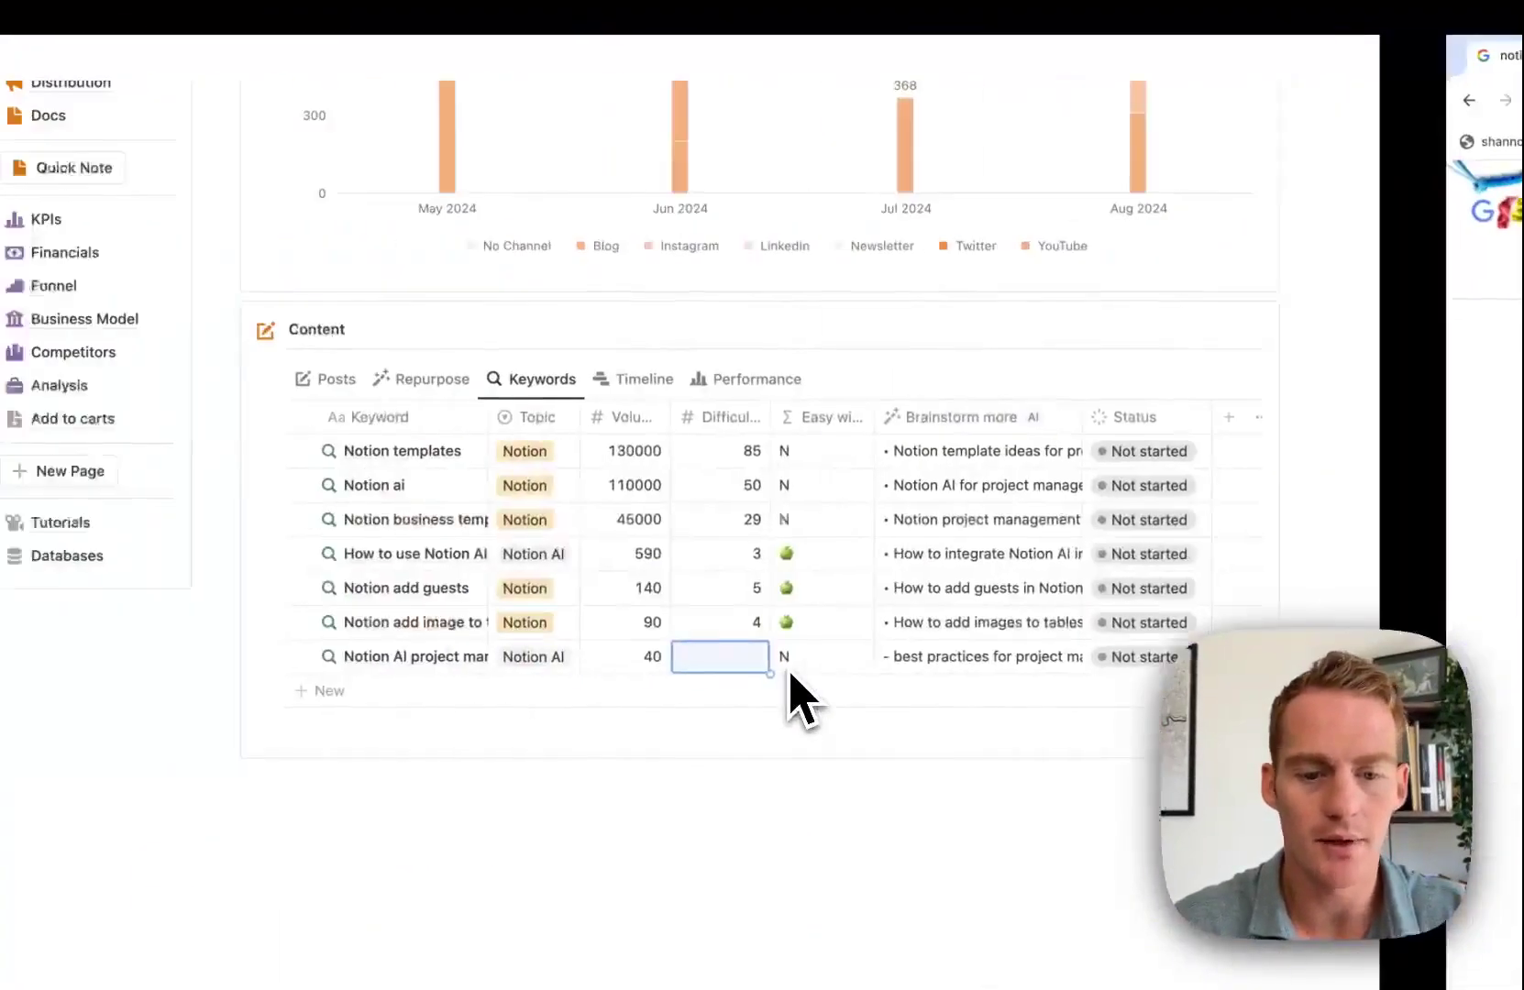
{"action": "type", "text": "0"}
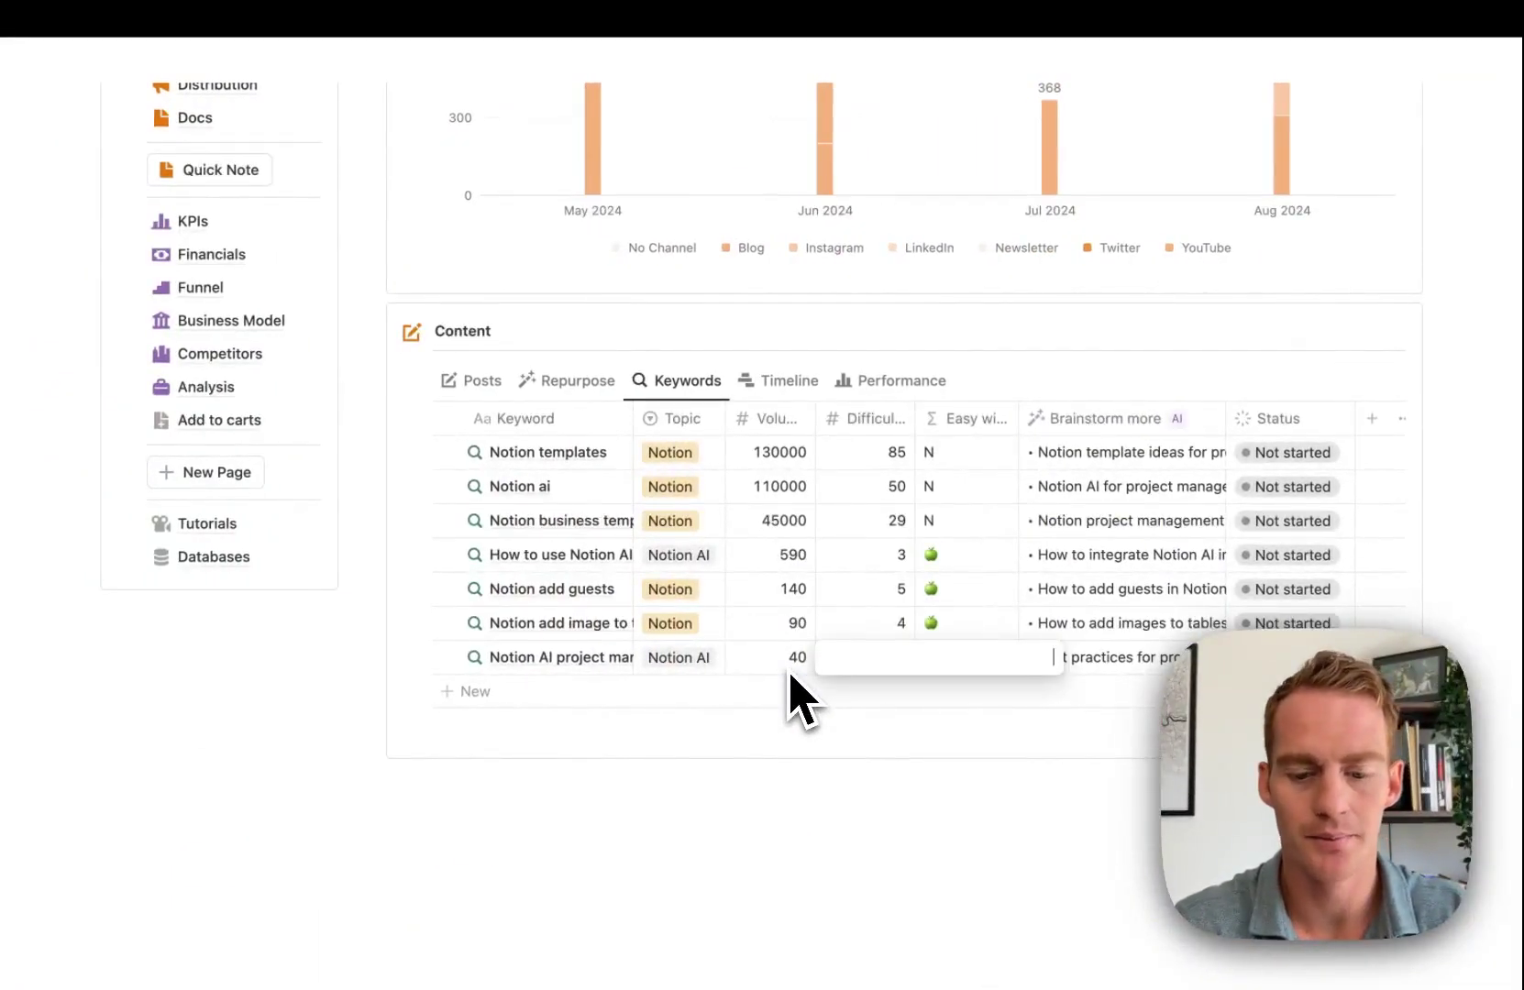
{"action": "key", "text": "Tab"}
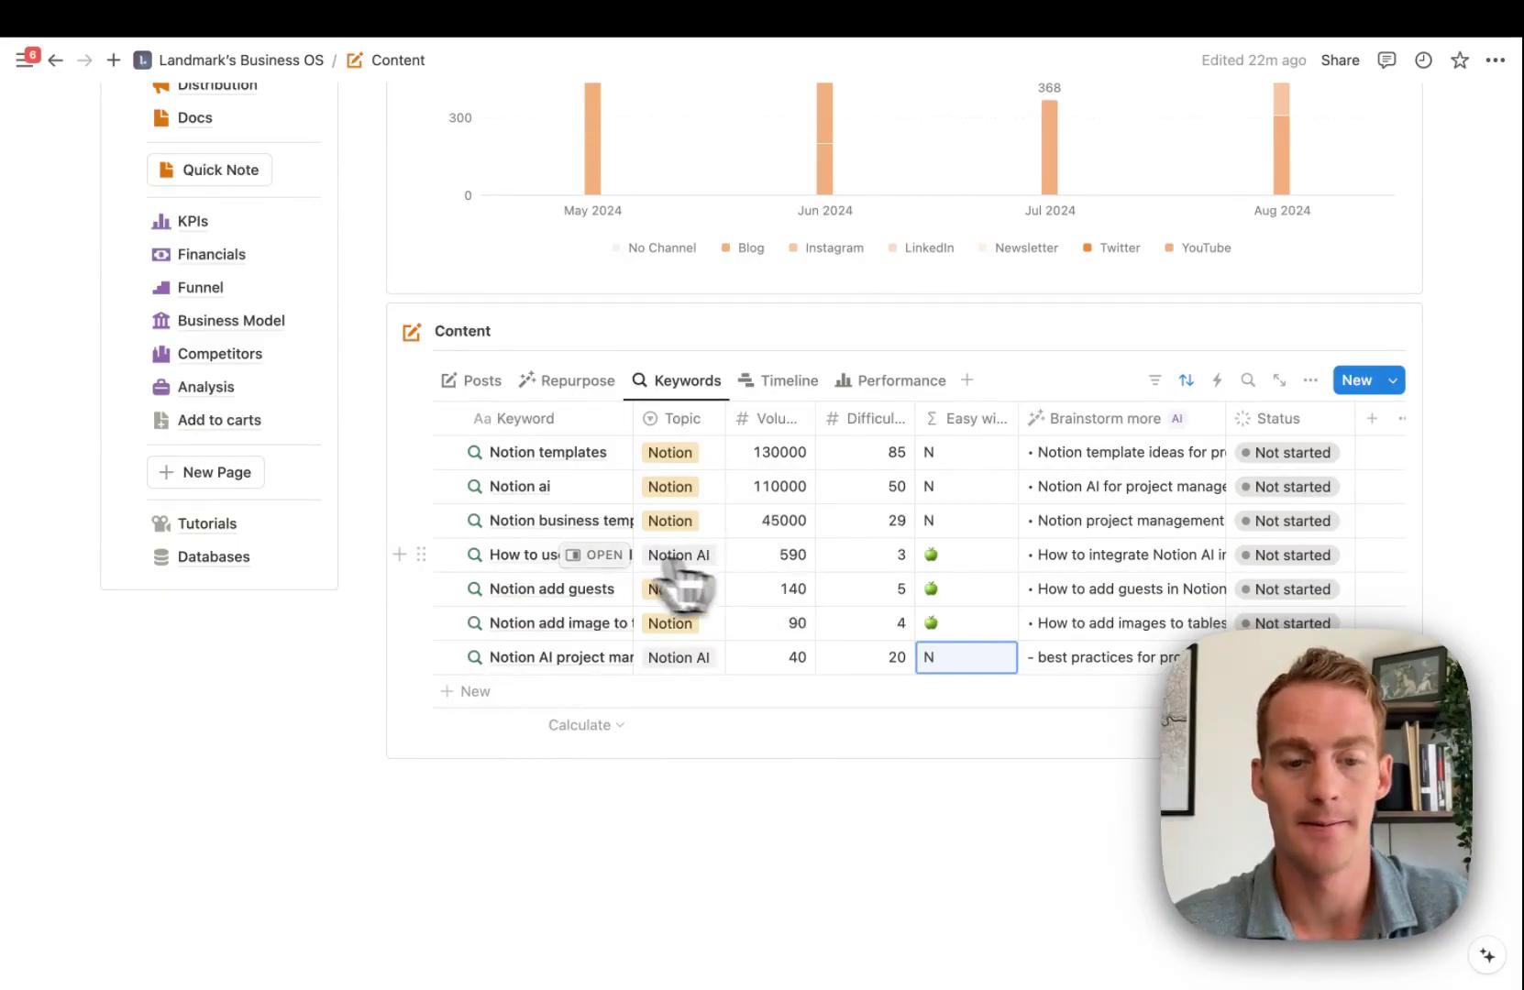
Regenerate the AI ideas in the Brainstorm more property of the "How to use Notion AI" keyword.
{"action": "left_click", "coordinate": [1080, 576]}
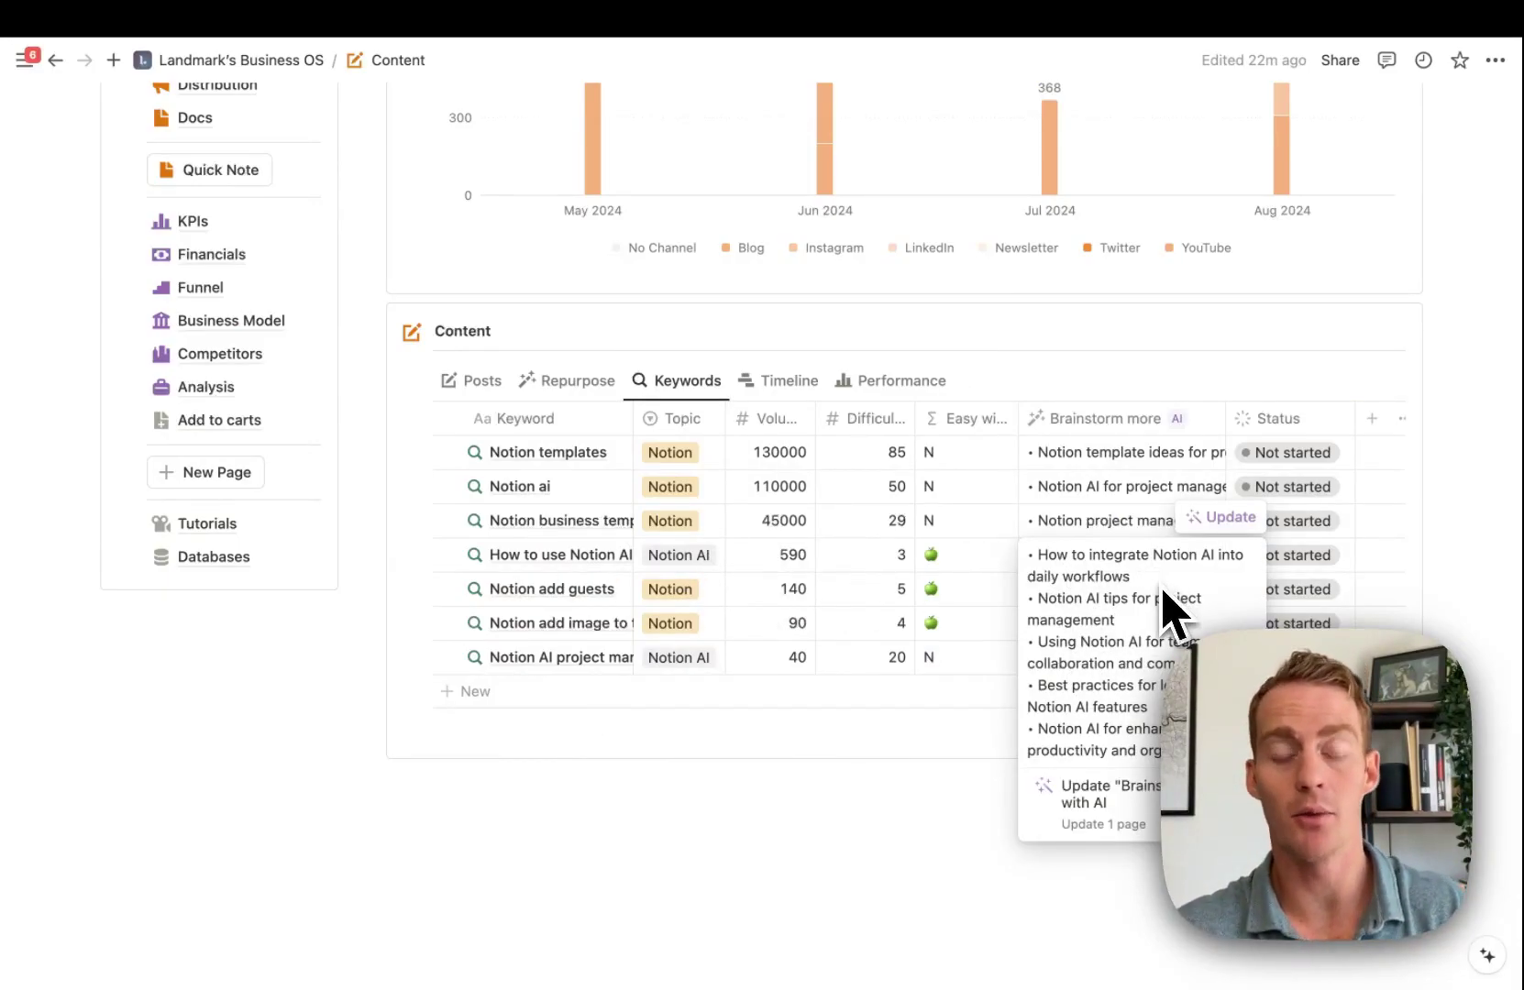
{"action": "left_click", "coordinate": [1212, 519]}
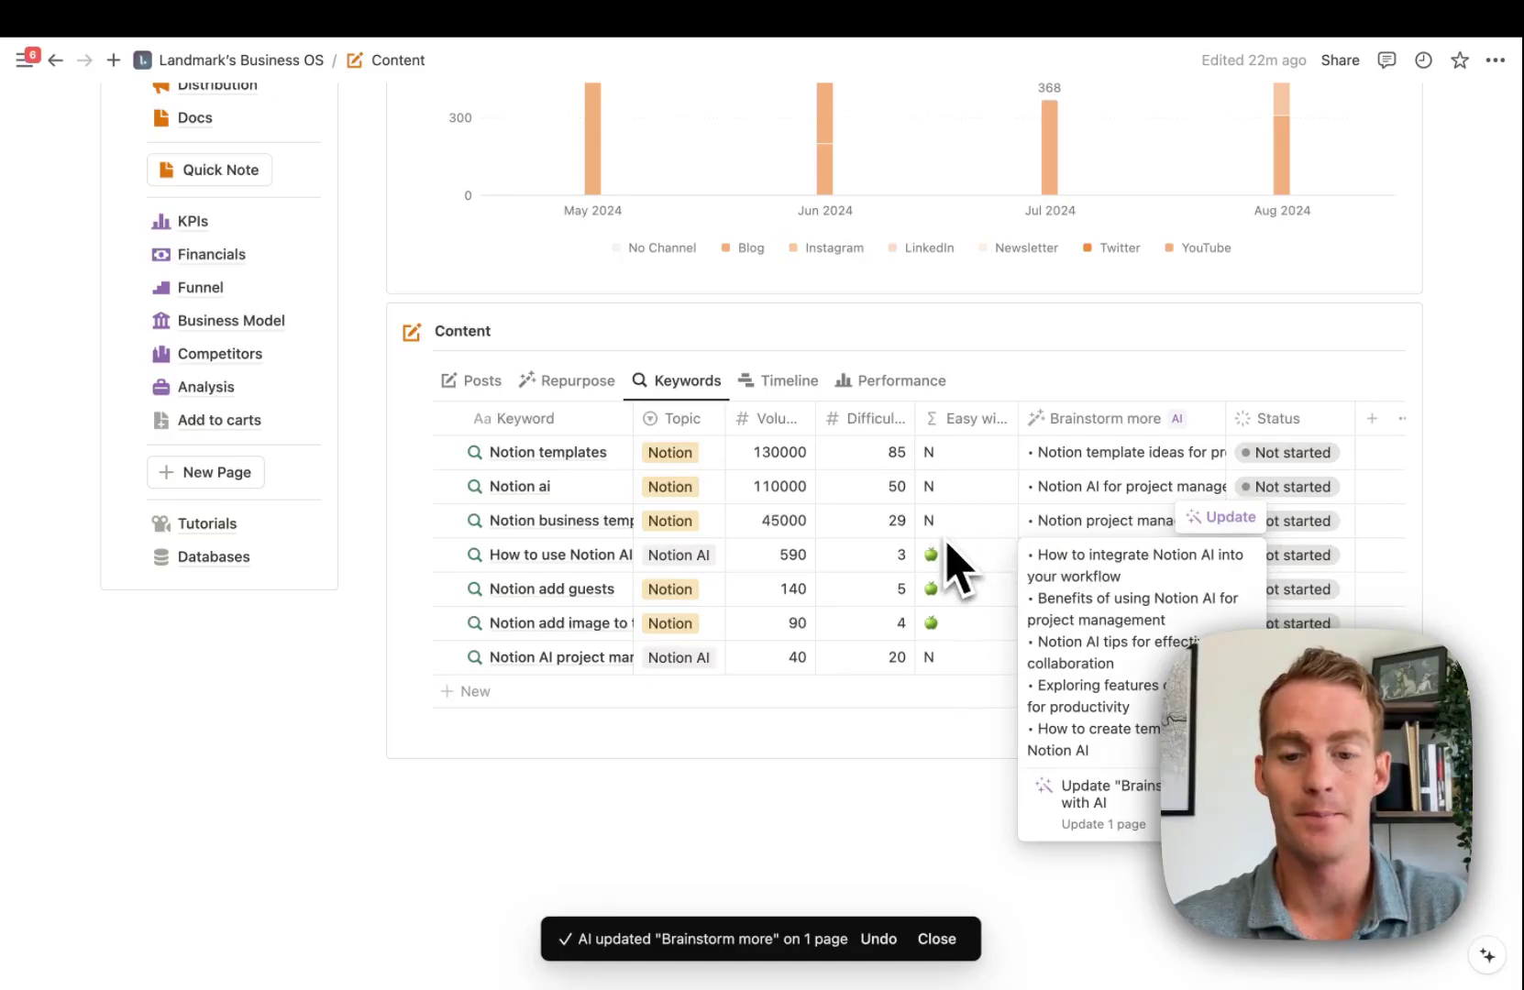
{"action": "key", "text": "Escape"}
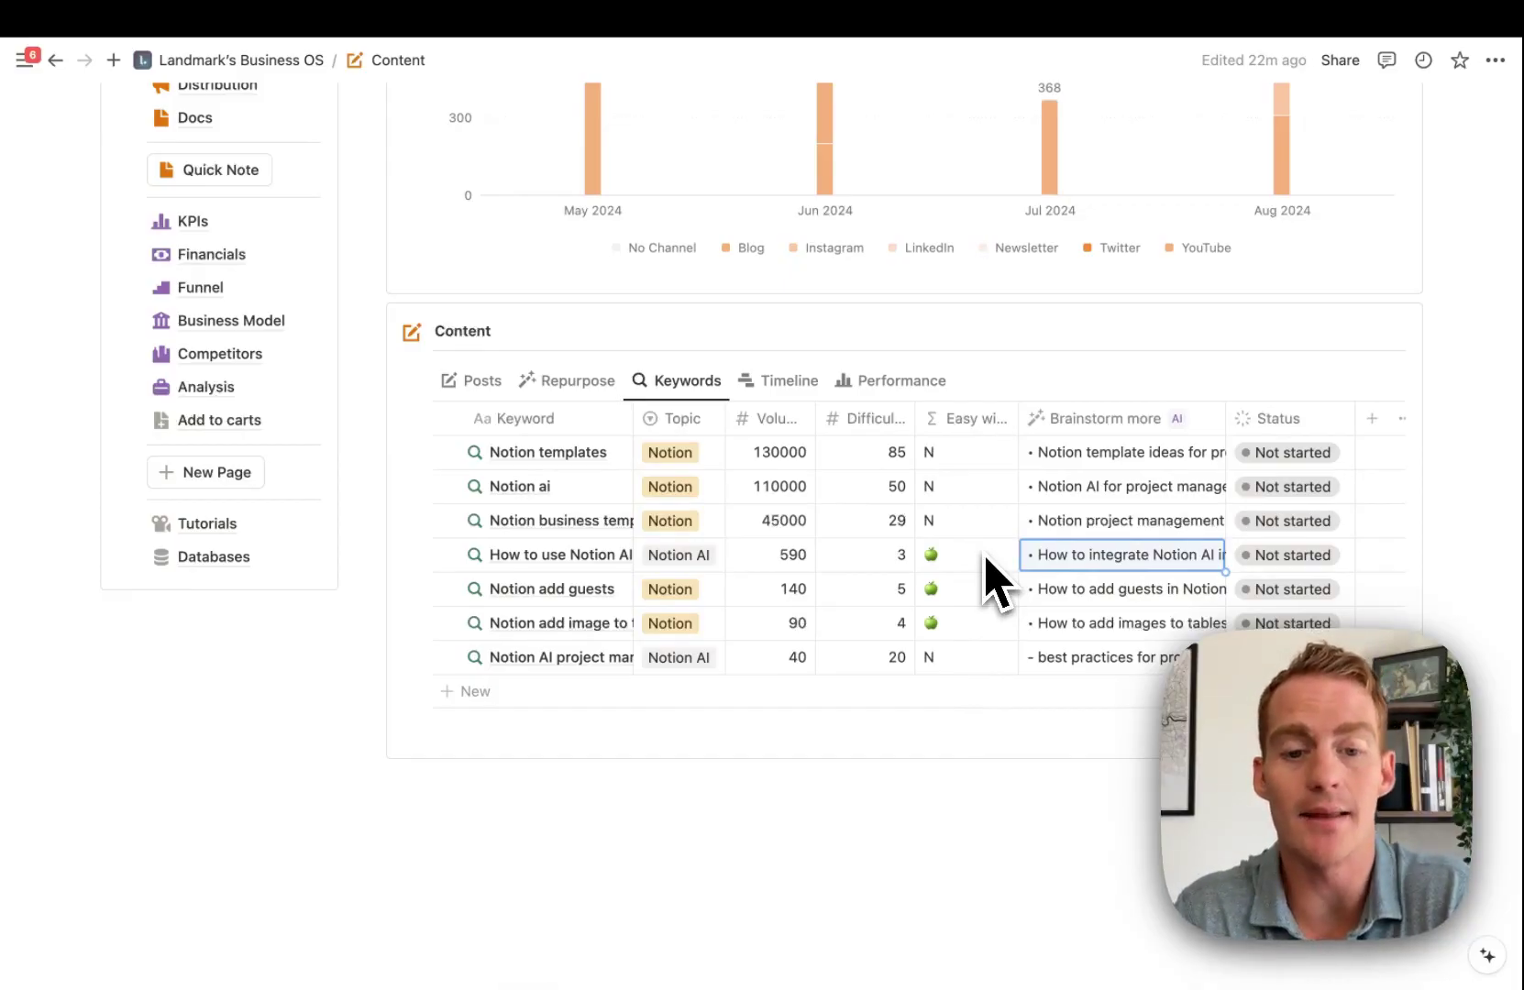
{"action": "key", "text": "super+Tab"}
{"action": "key", "text": "super+Tab"}
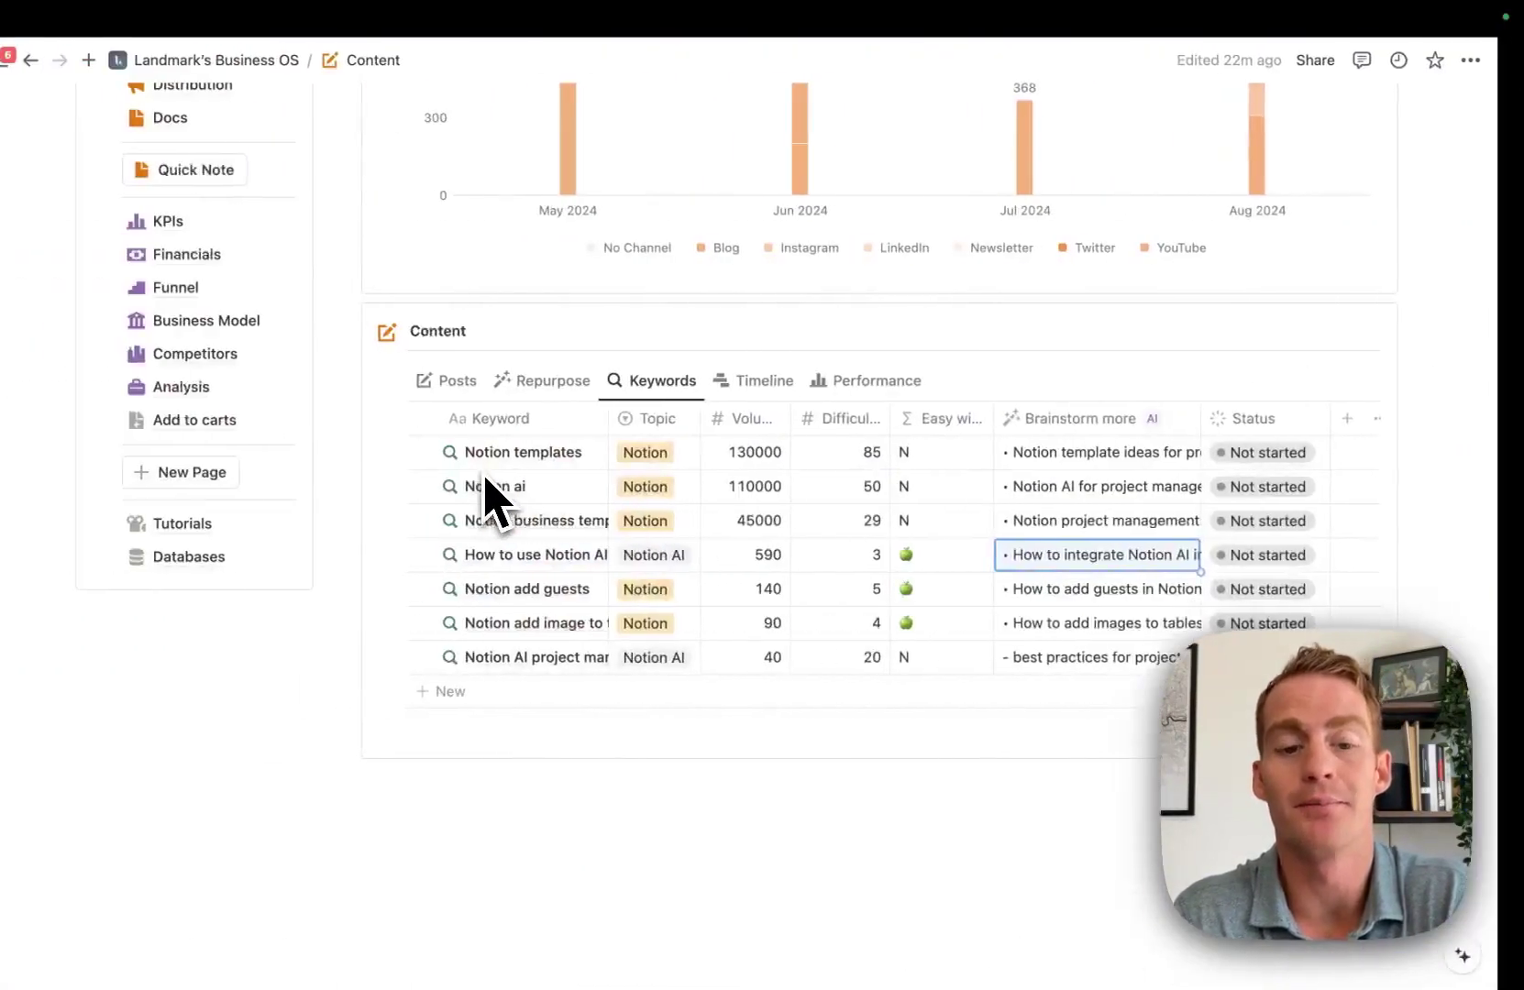
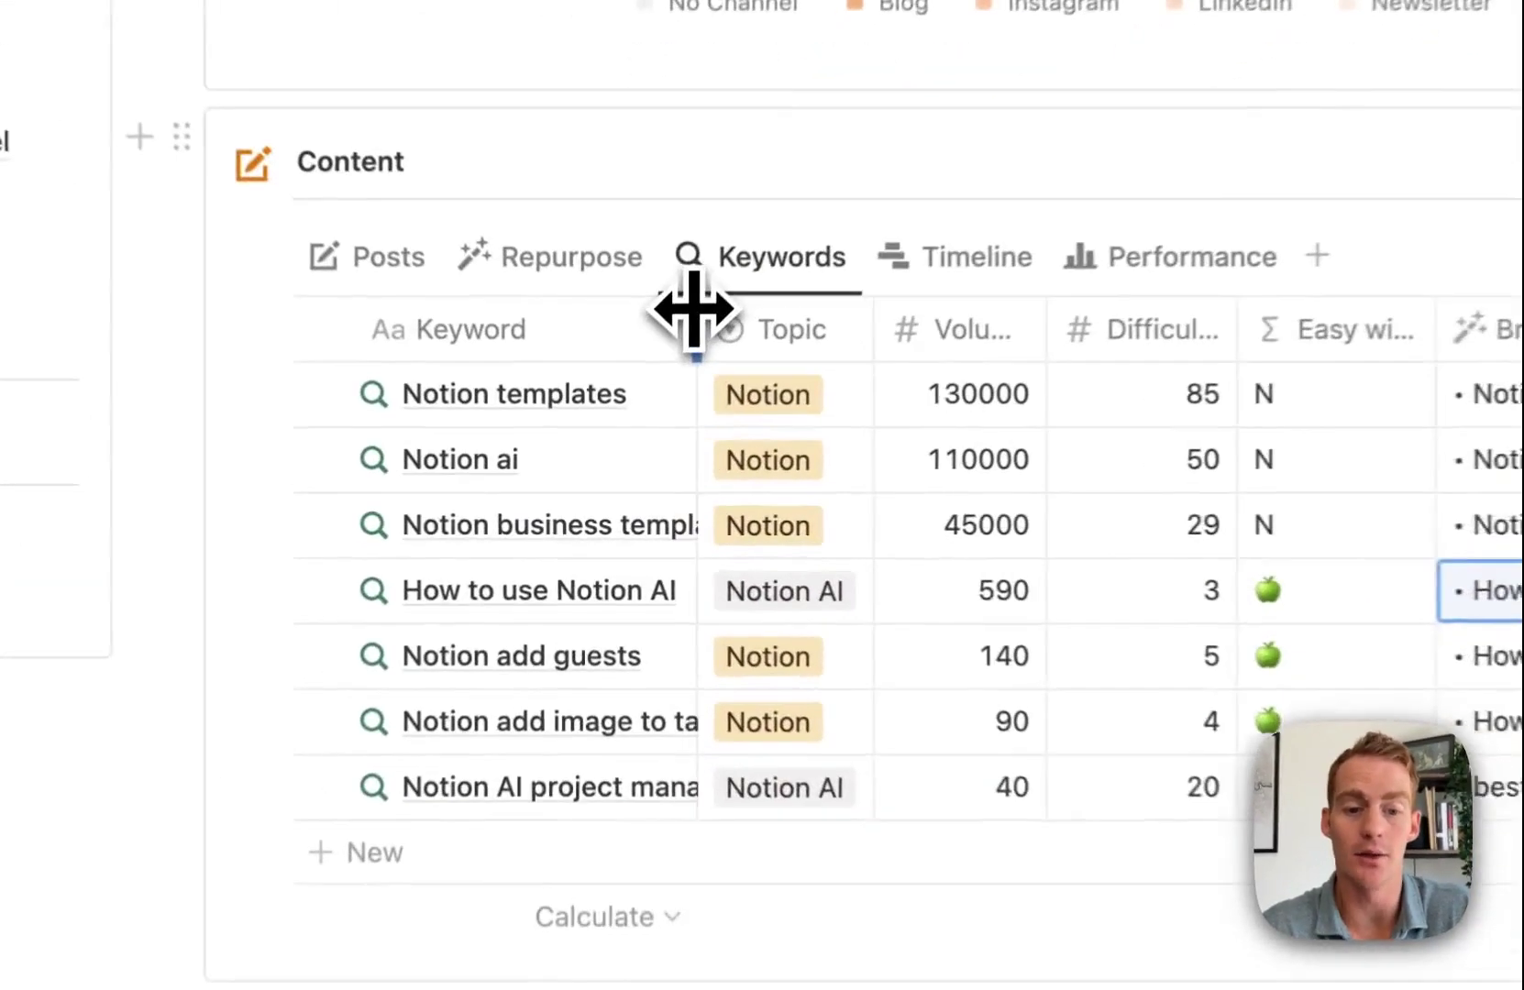
Widen the Keyword column of the Keywords table slightly.
{"action": "left_click_drag", "start_coordinate": [694, 310], "coordinate": [713, 308]}
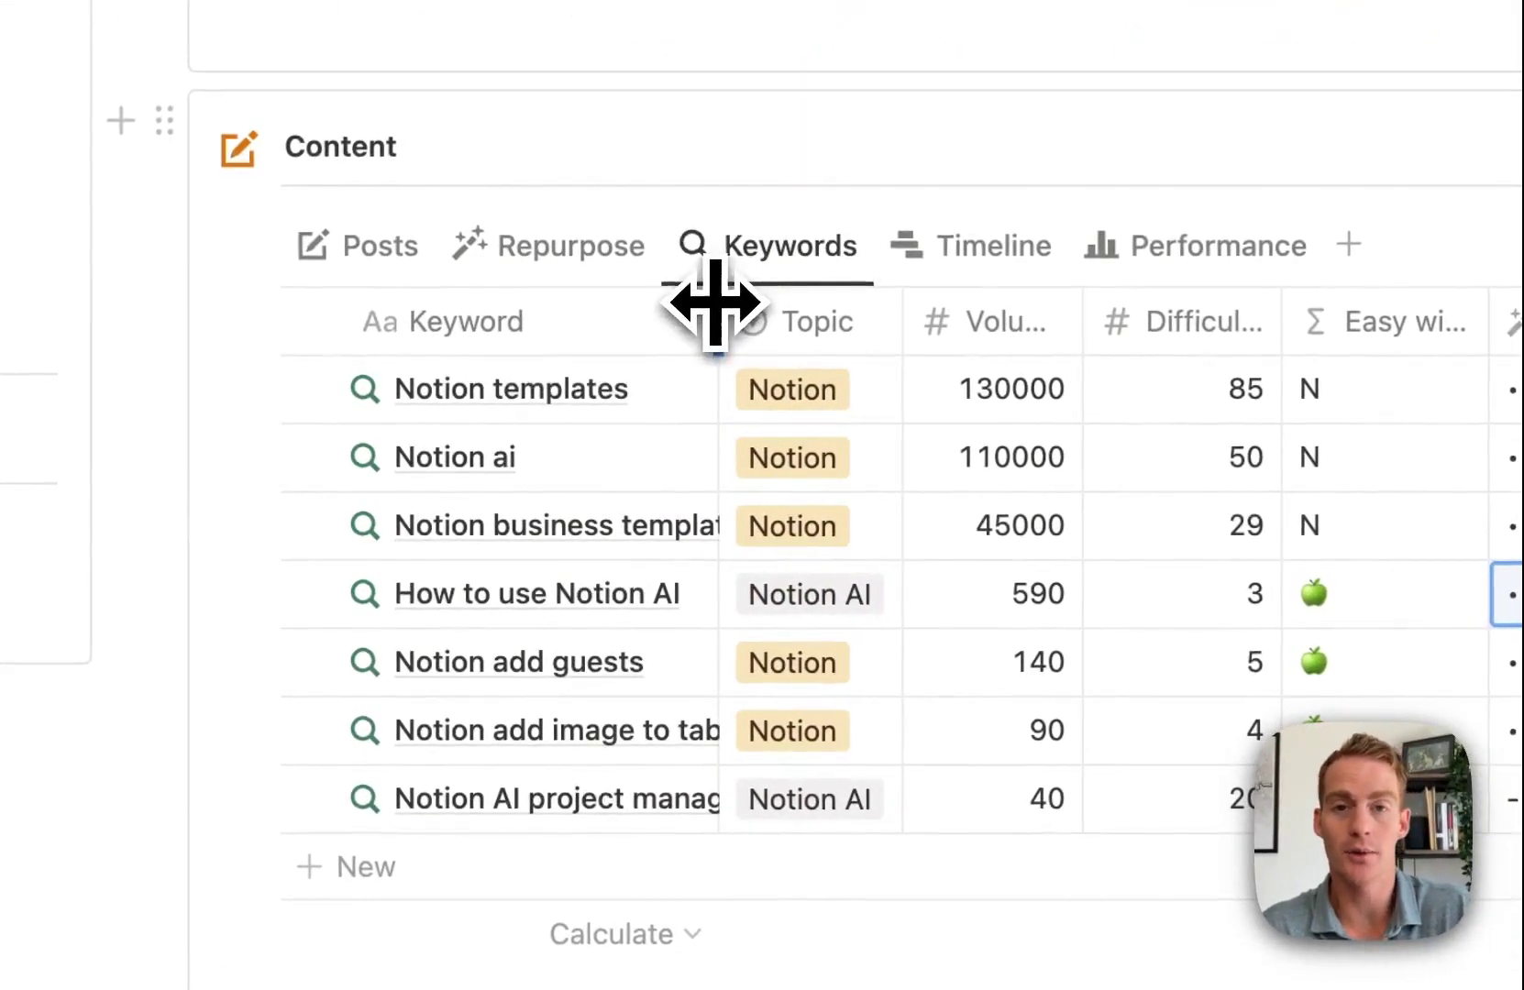
Delete the three existing "How to use Notion AI" entries from the Posts view of the Content database.
{"action": "left_click", "coordinate": [396, 257]}
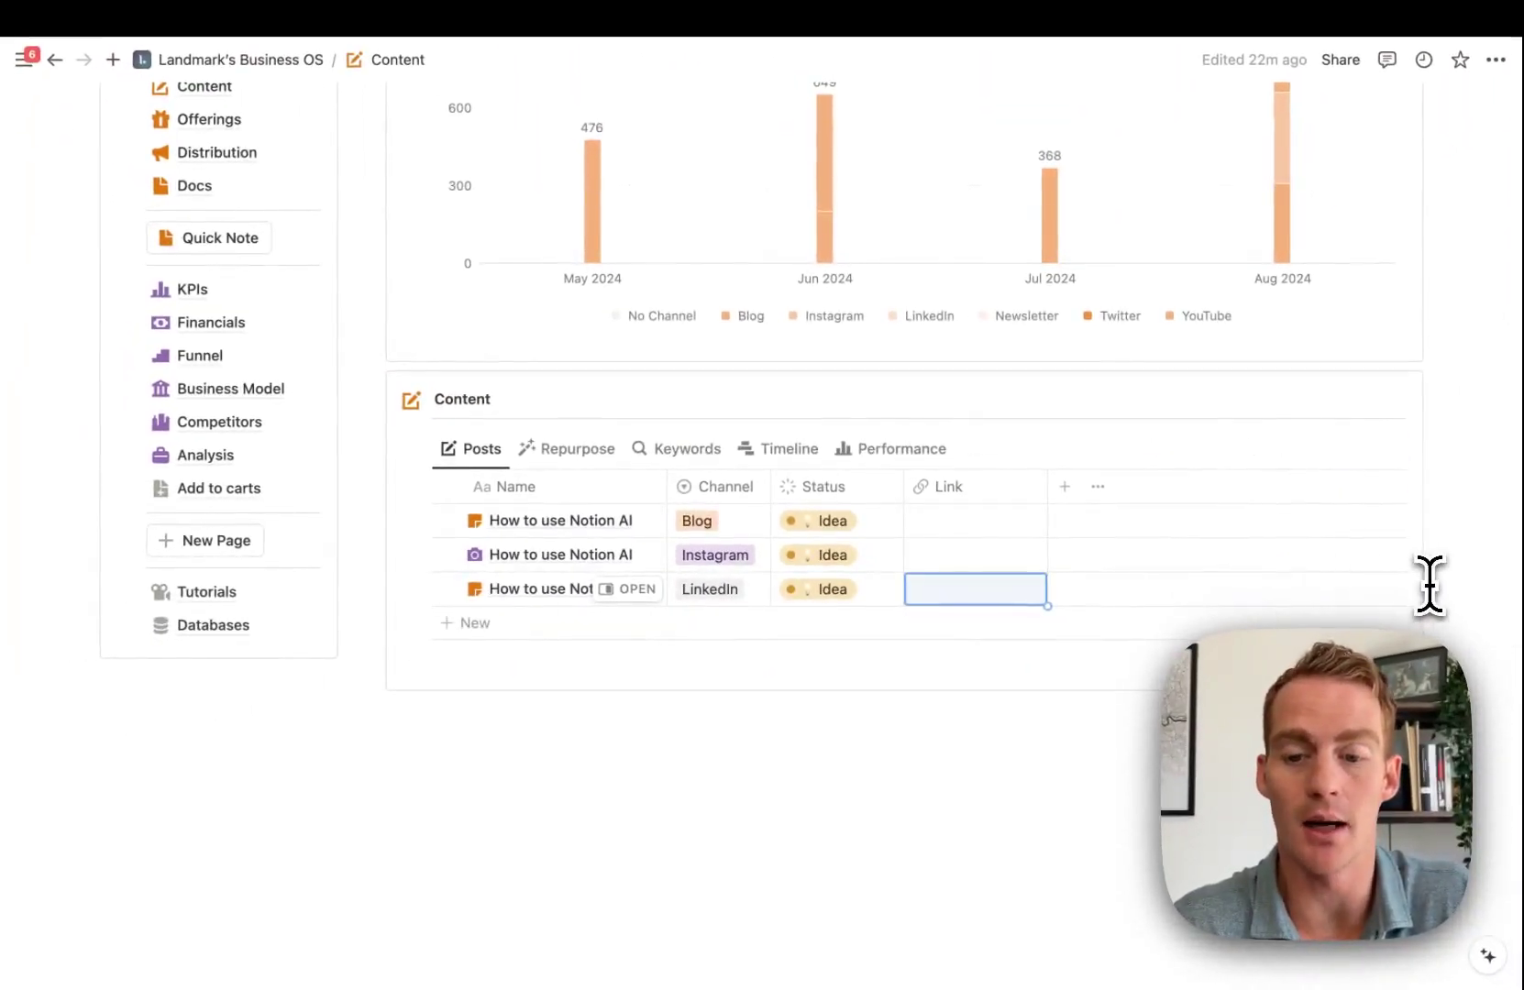
{"action": "left_click_drag", "start_coordinate": [1437, 584], "coordinate": [1057, 551]}
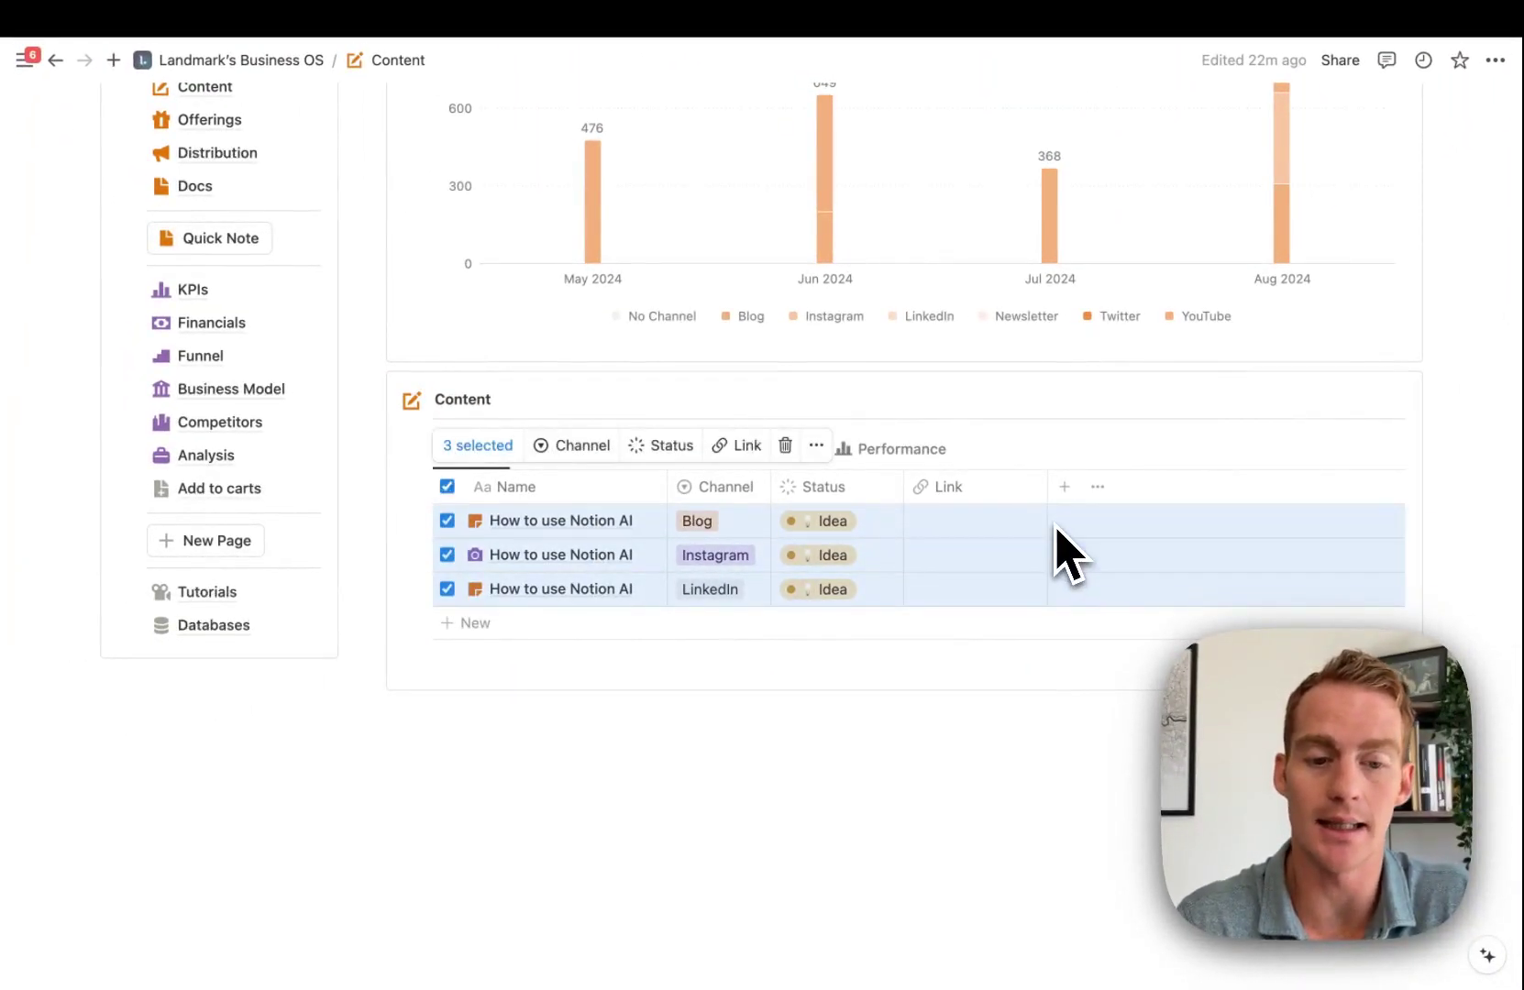
{"action": "key", "text": "BackSpace"}
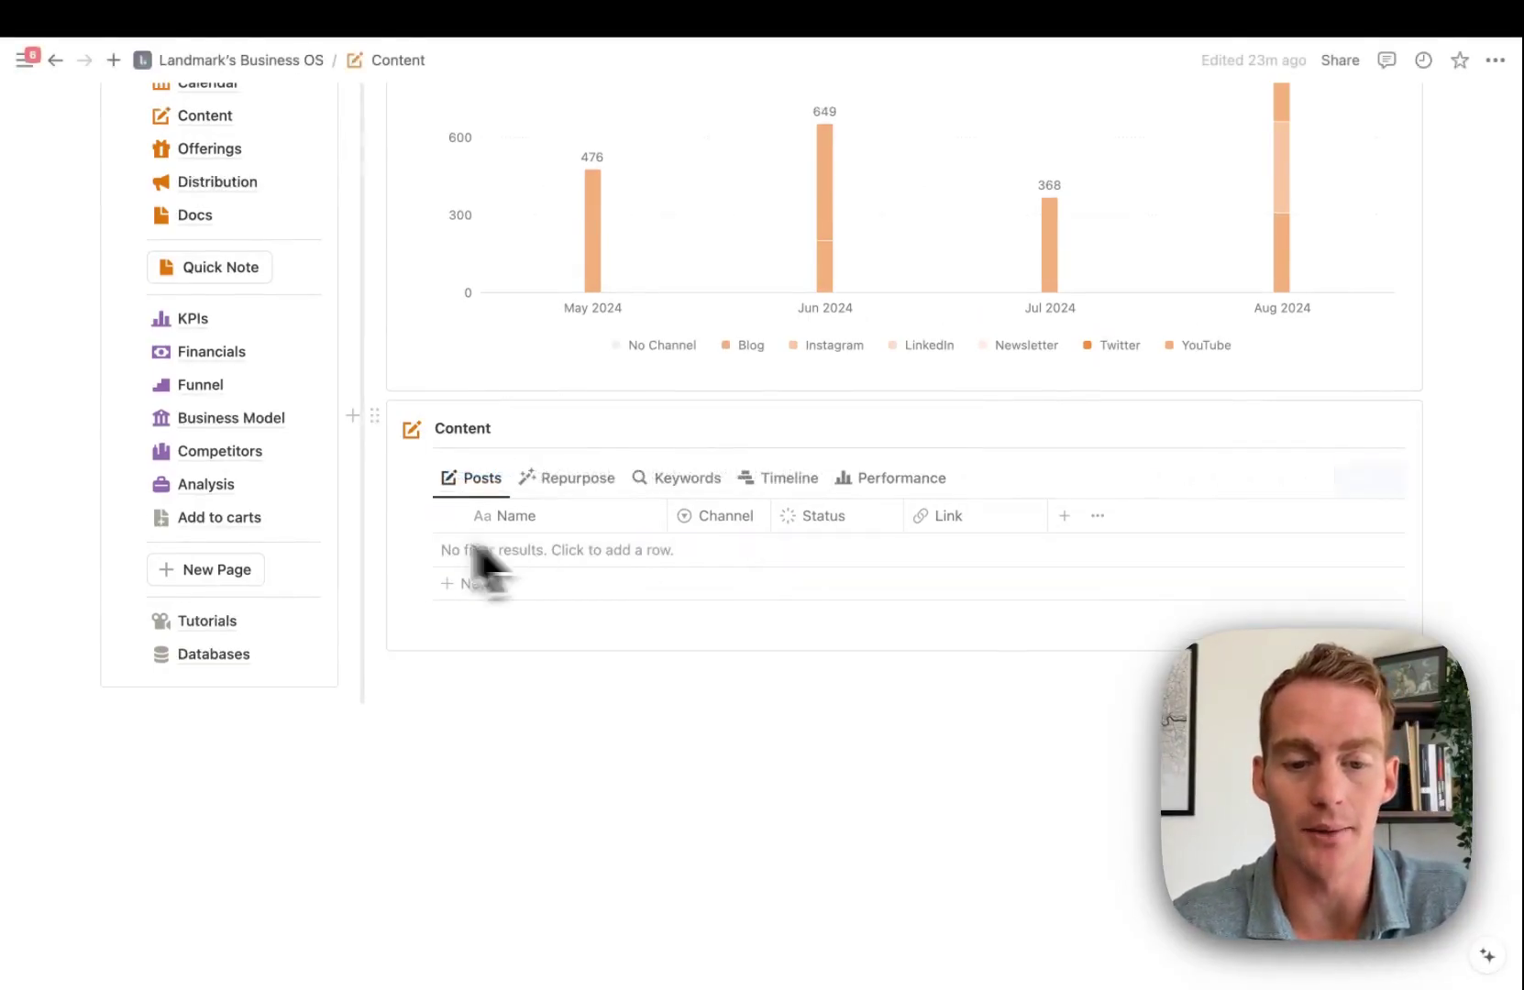
Add a new post named "How To Use Notion AI" in the Posts view, leaving its channel empty.
{"action": "left_click", "coordinate": [523, 550]}
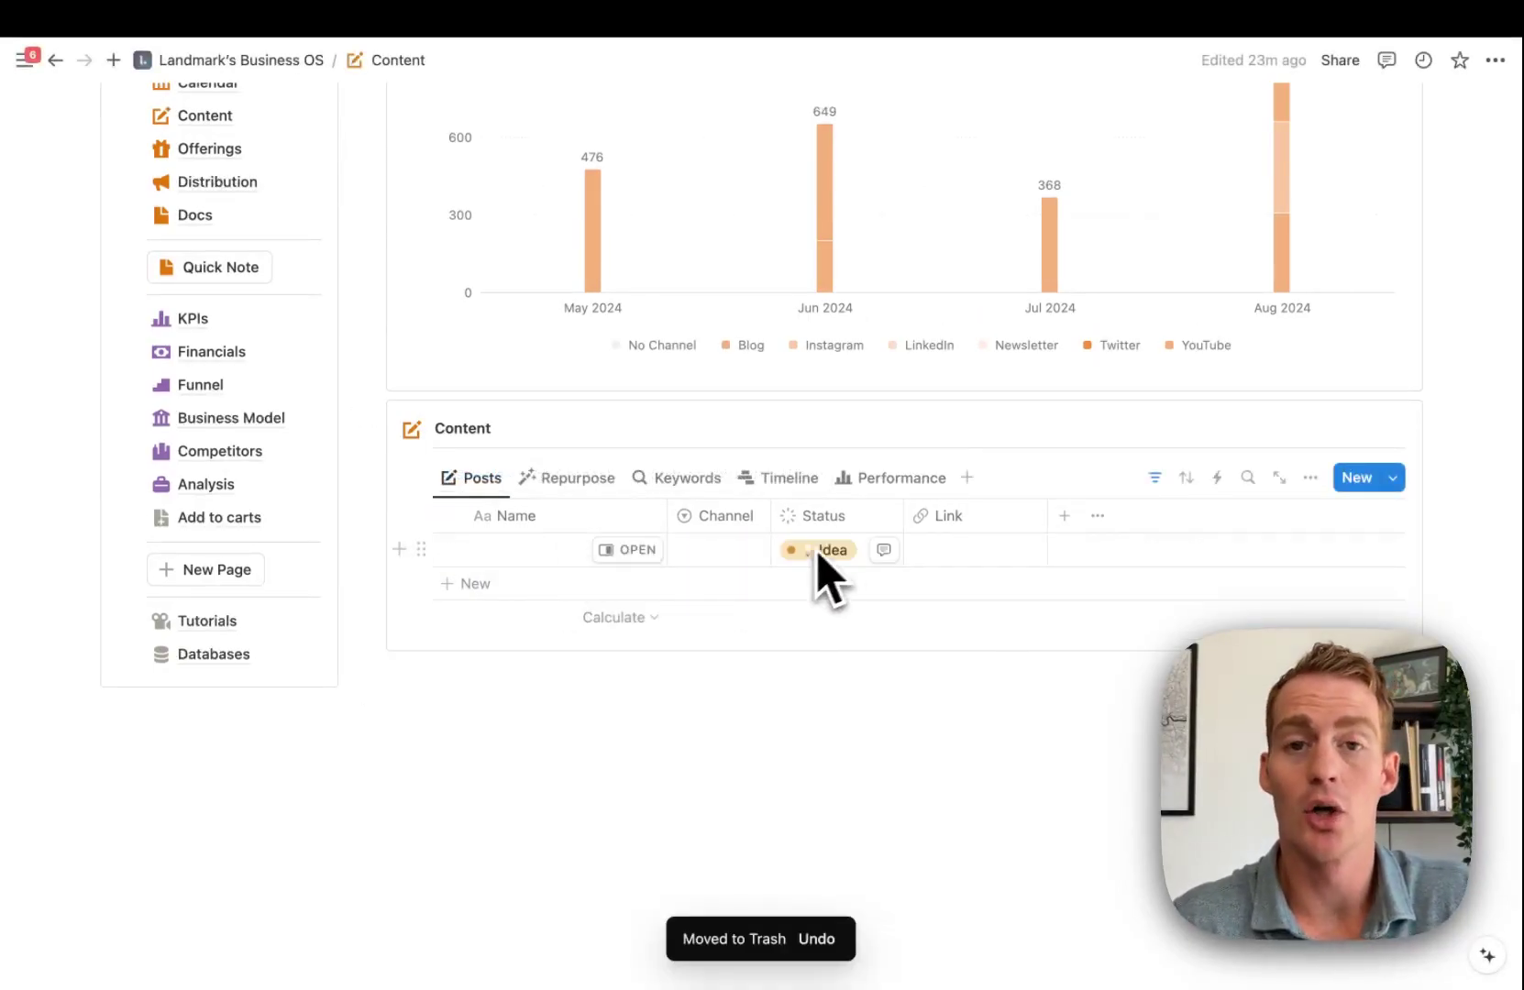
{"action": "left_click", "coordinate": [555, 550]}
{"action": "type", "text": "How To Use Notion AI"}
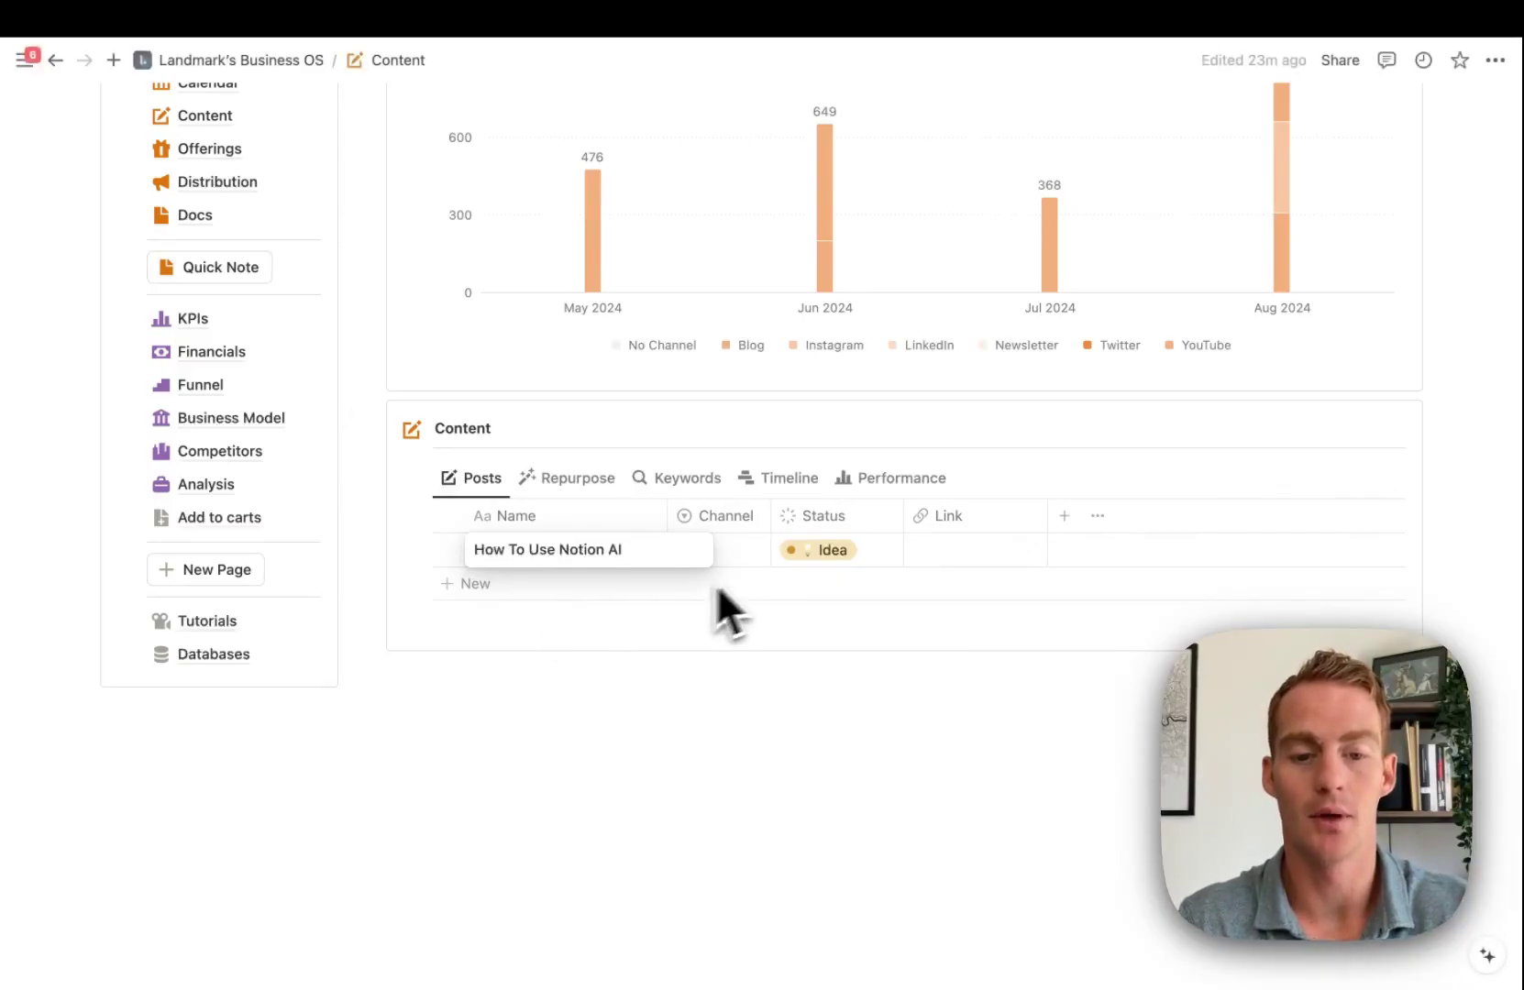
{"action": "left_click", "coordinate": [735, 555]}
{"action": "left_click", "coordinate": [702, 553]}
{"action": "key", "text": "Escape"}
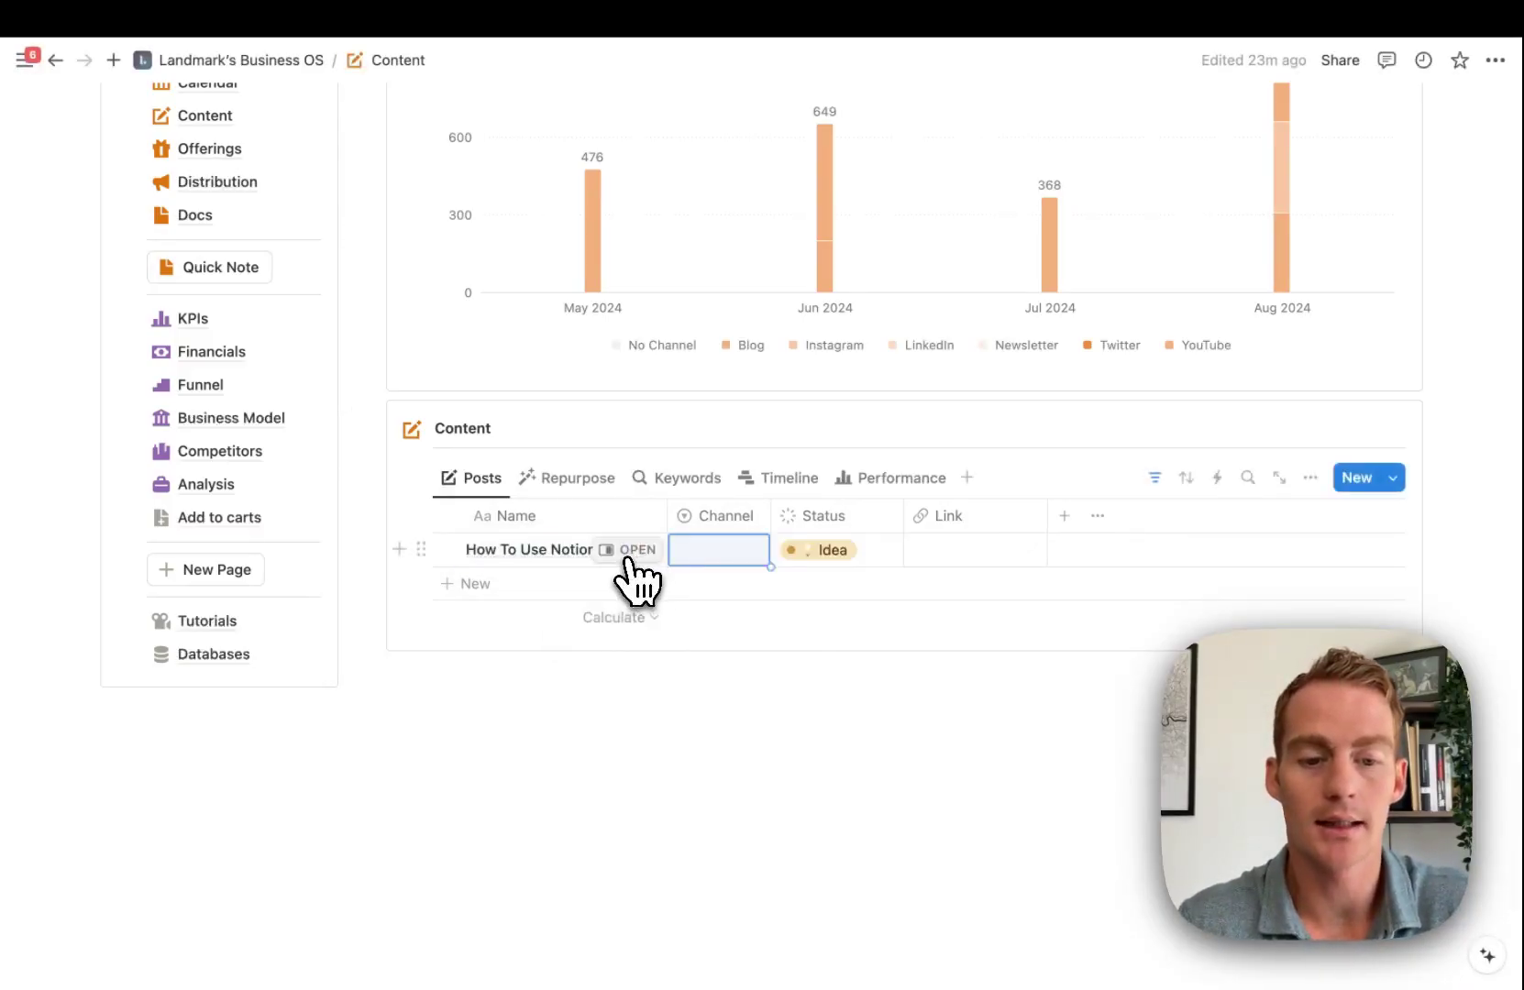
Open the "How To Use Notion AI" post, apply the Article template to it and look over the template's sections.
{"action": "left_click", "coordinate": [637, 549]}
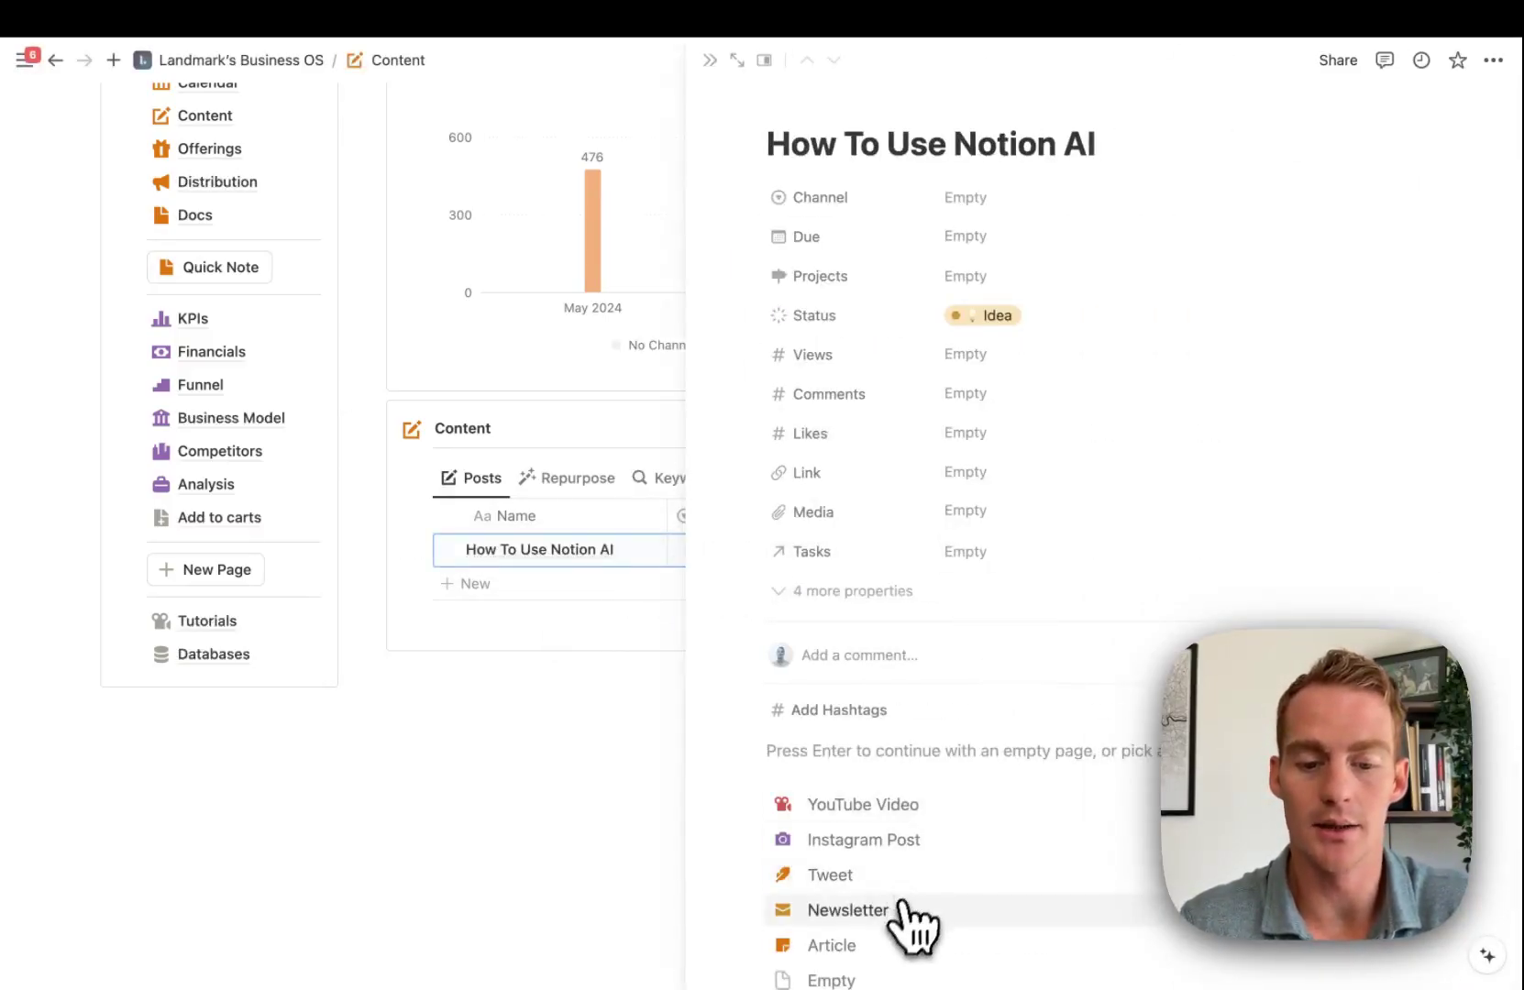
{"action": "left_click", "coordinate": [866, 947]}
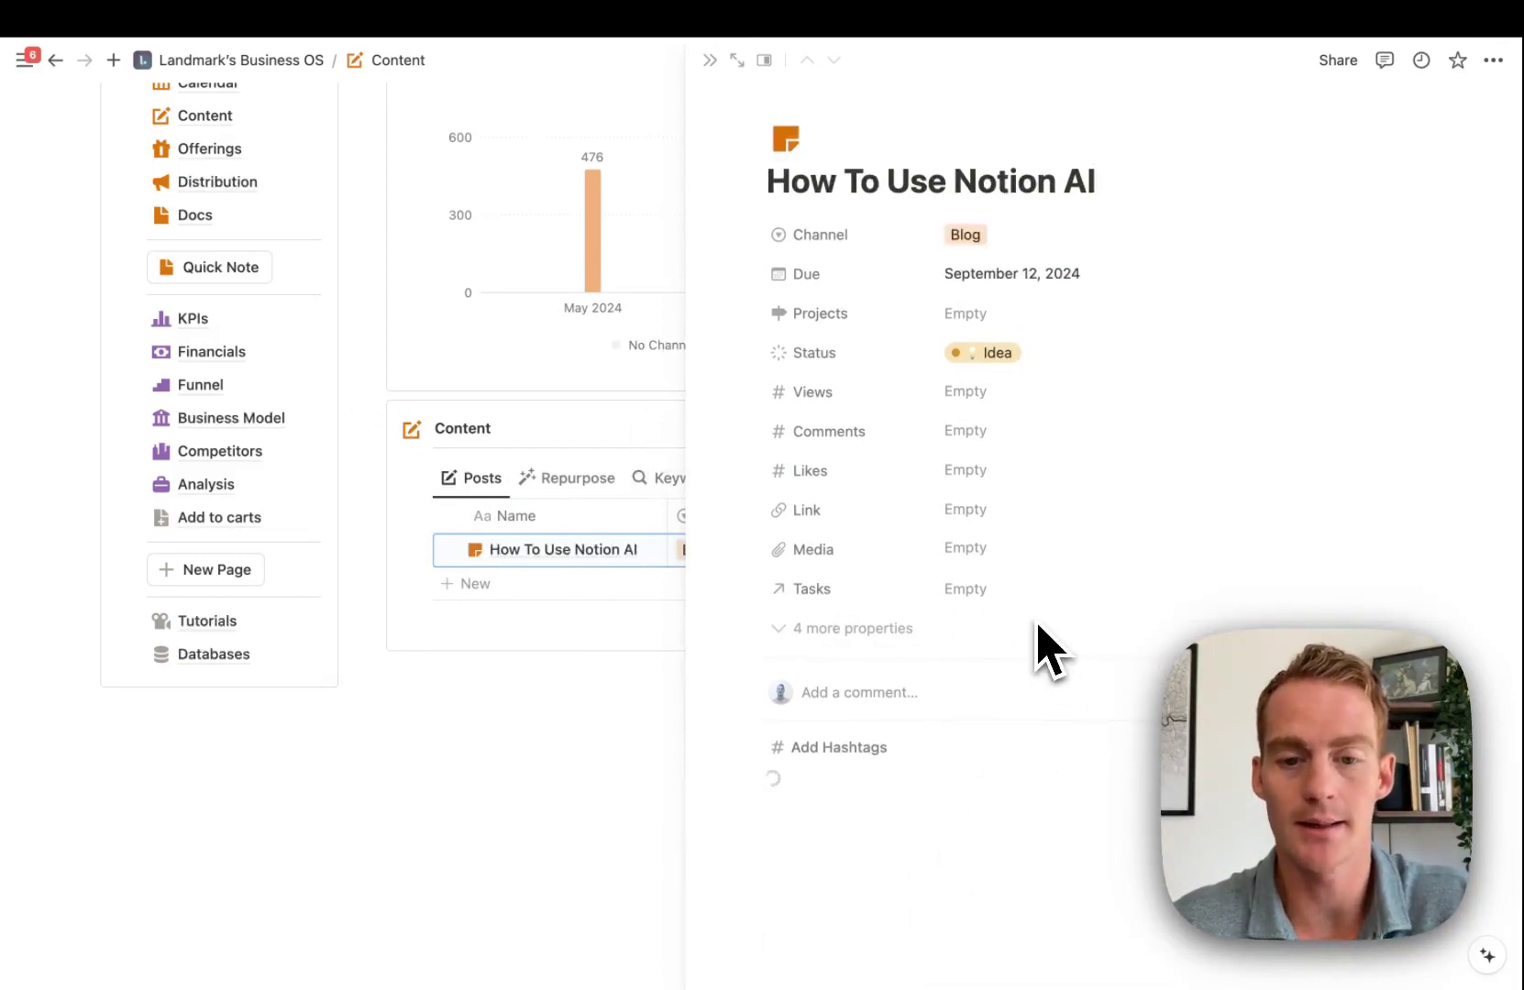
{"action": "scroll", "coordinate": [1009, 702], "scroll_direction": "down", "scroll_amount": 5}
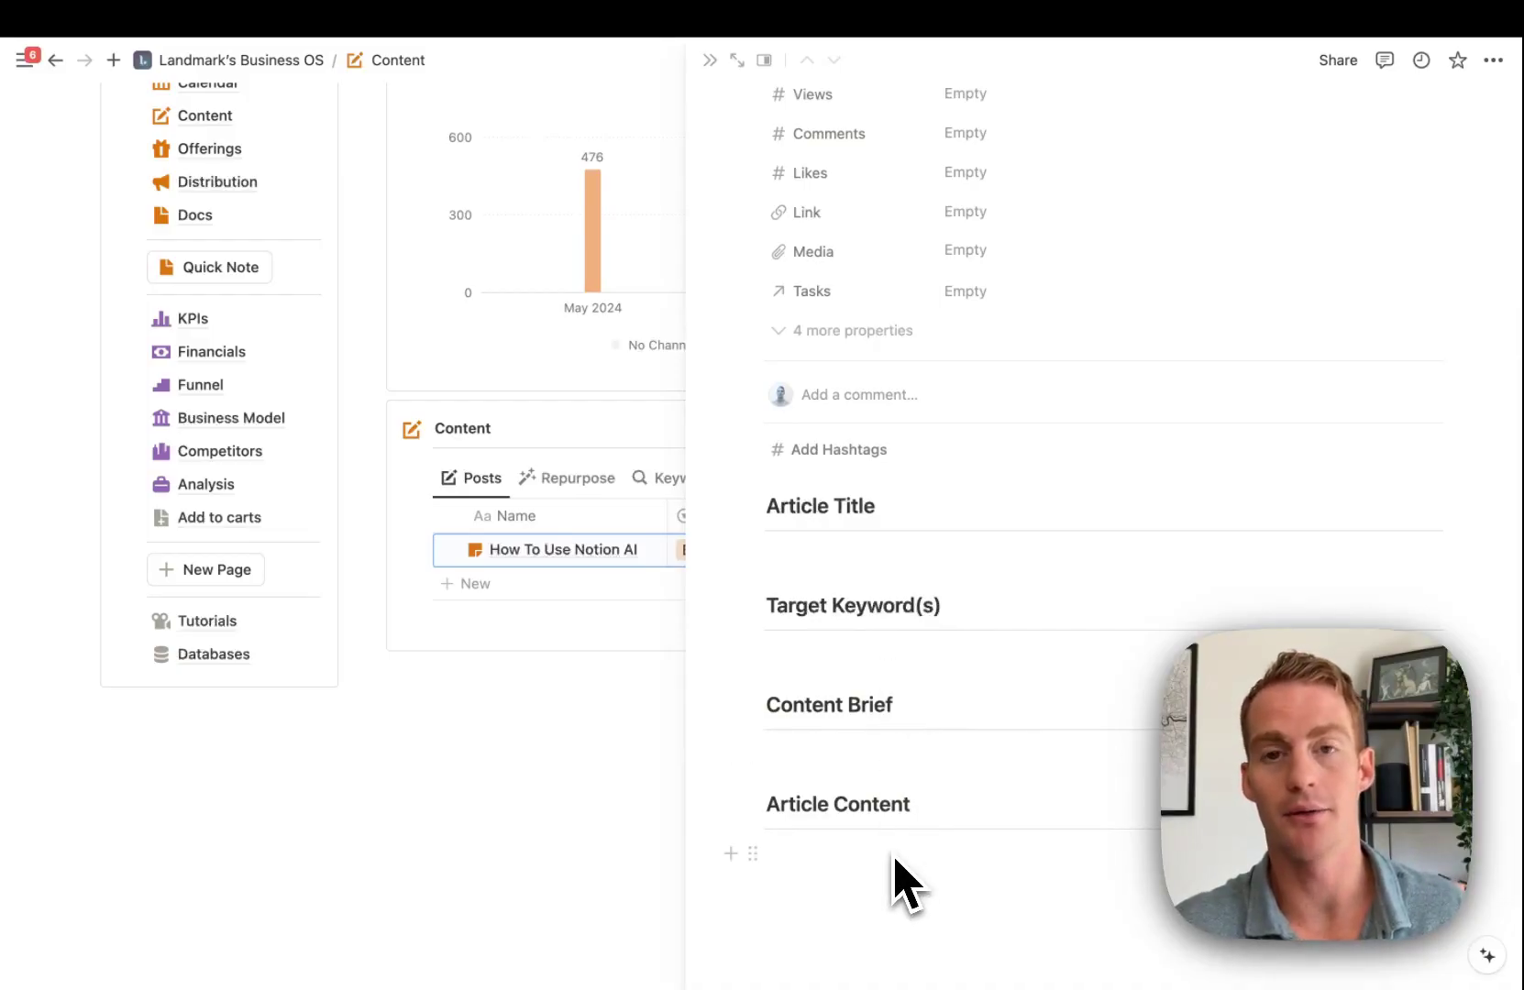
{"action": "scroll", "coordinate": [903, 880], "scroll_direction": "up", "scroll_amount": 5}
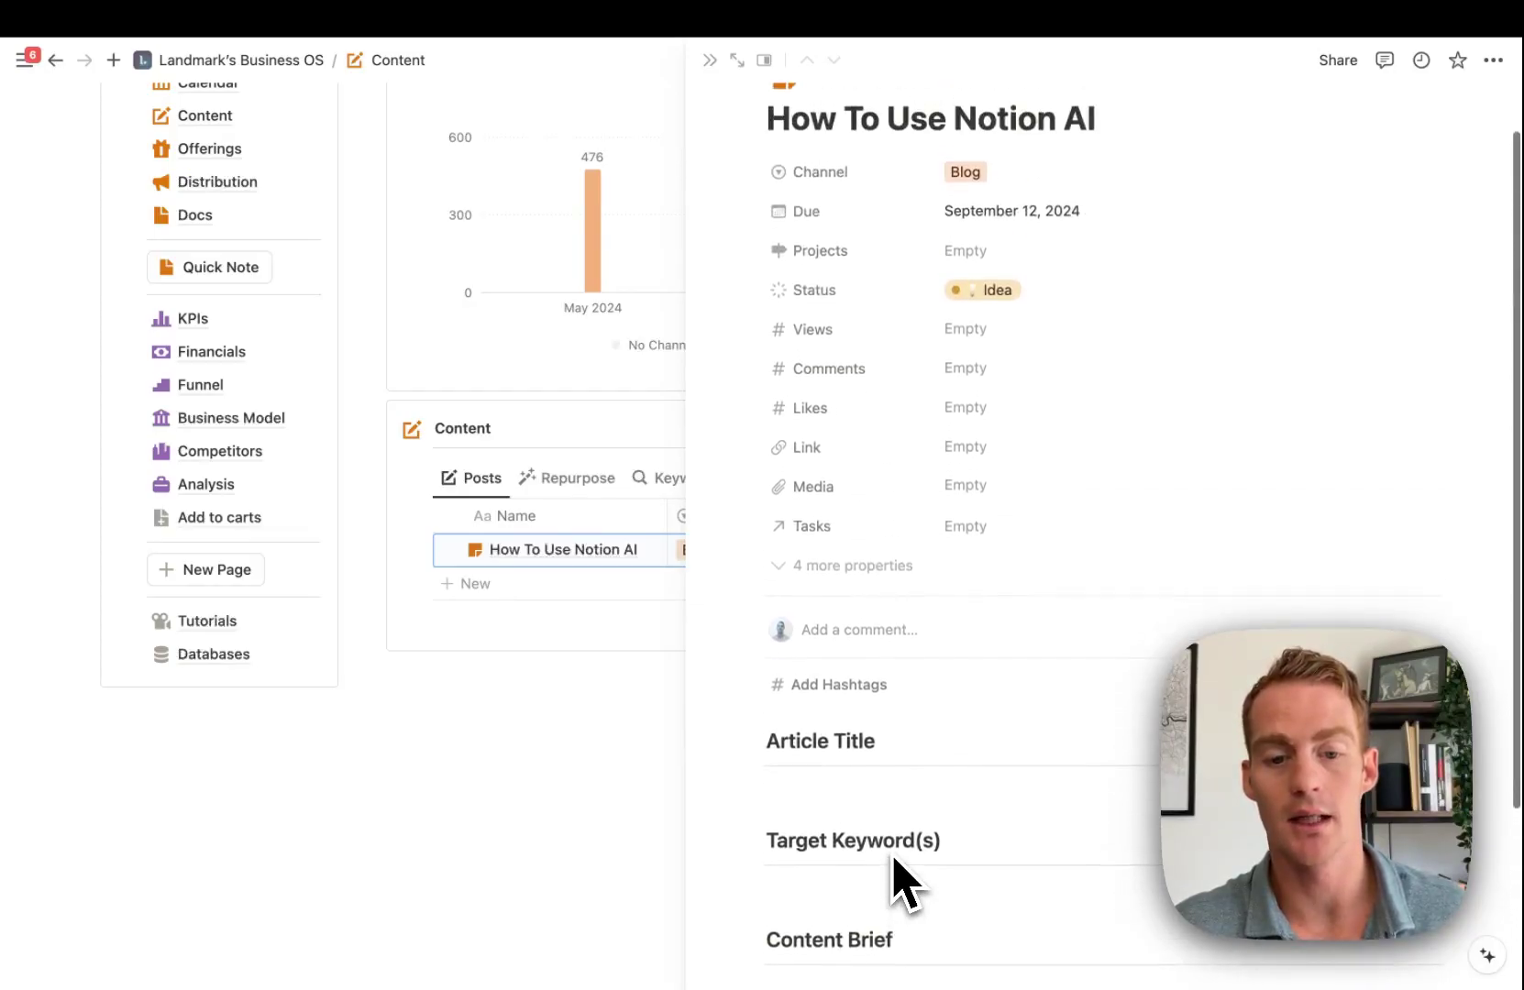
{"action": "scroll", "coordinate": [903, 880], "scroll_direction": "up", "scroll_amount": 1}
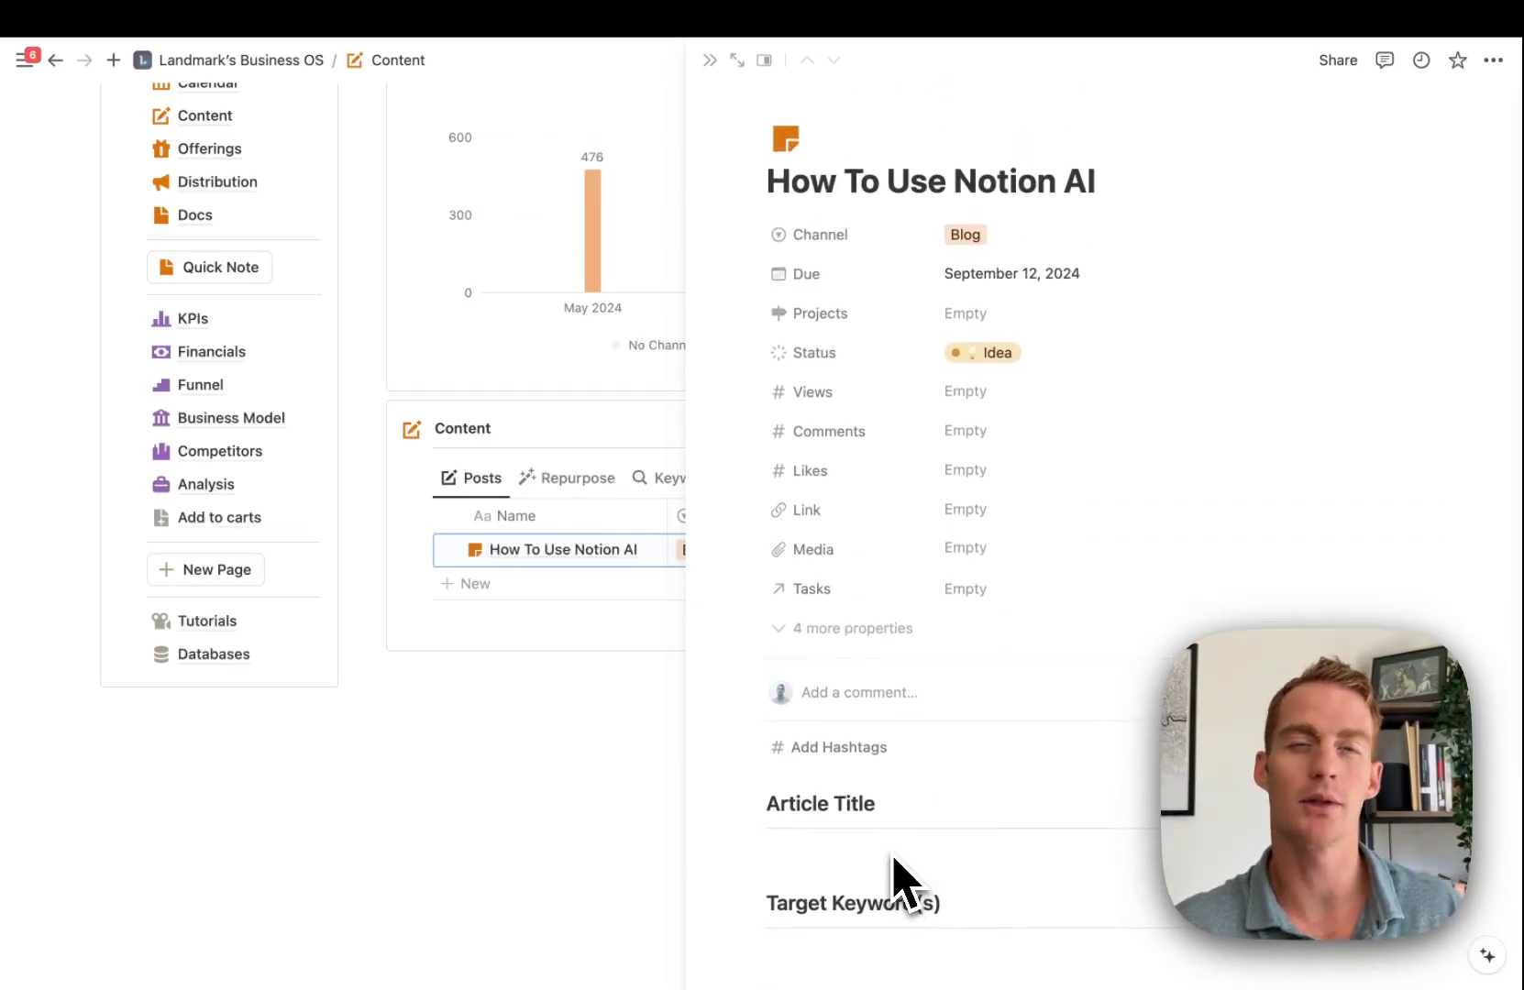
Reveal the hidden properties of the "How To Use Notion AI" post and review them along with the page's sections.
{"action": "left_click", "coordinate": [860, 631]}
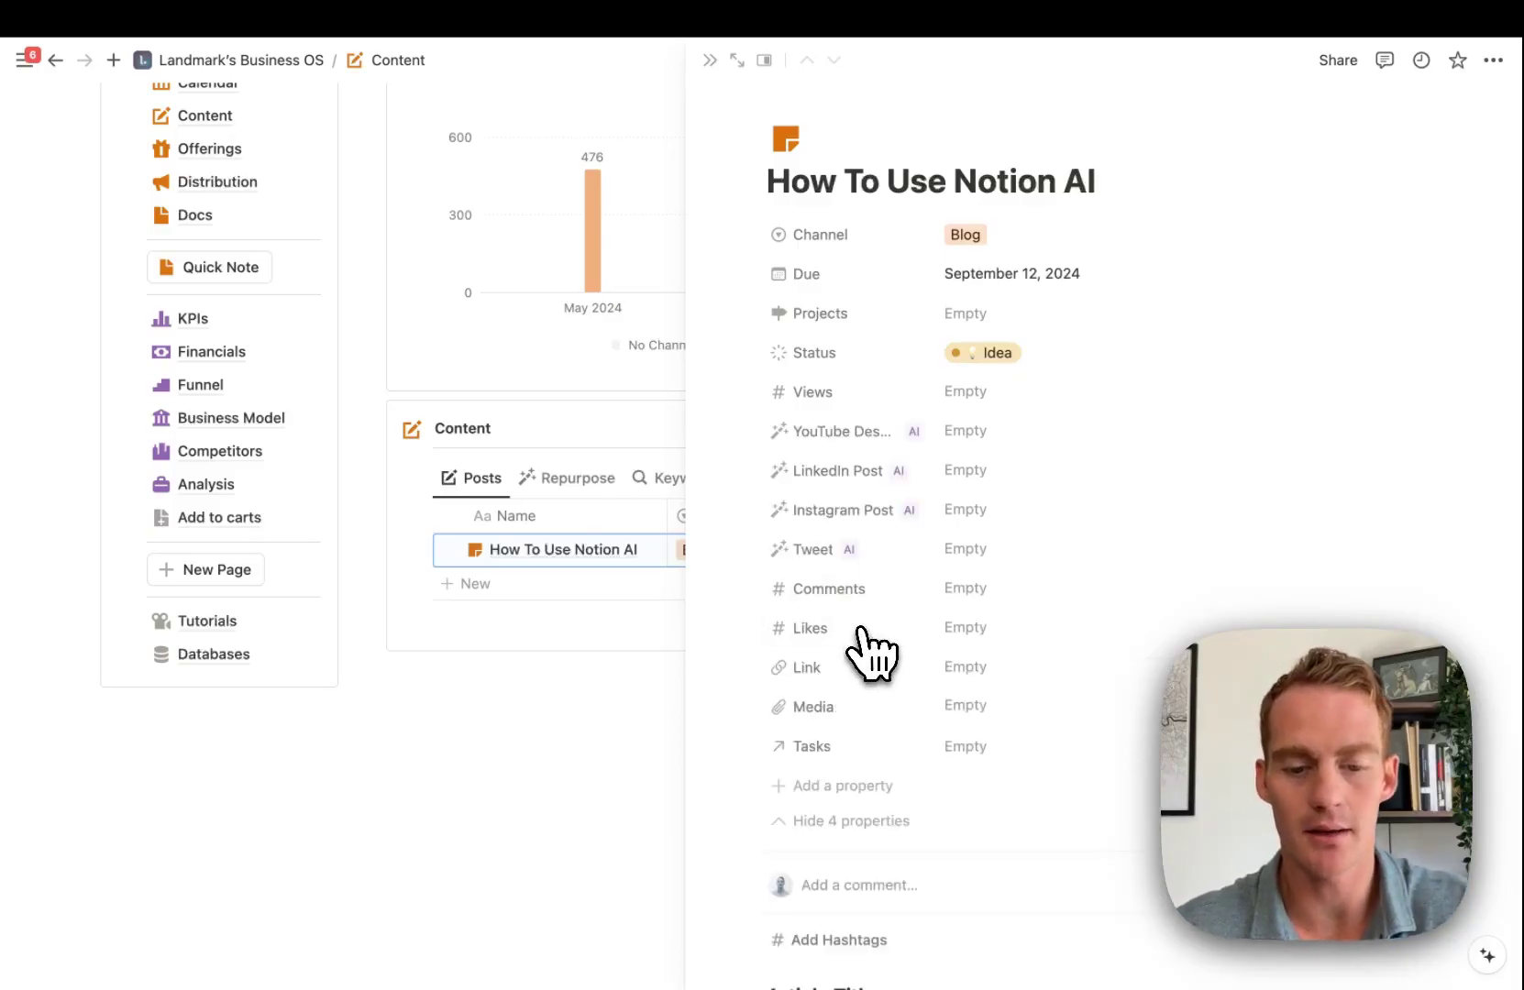
{"action": "scroll", "coordinate": [880, 734], "scroll_direction": "down", "scroll_amount": 2}
{"action": "scroll", "coordinate": [886, 797], "scroll_direction": "down", "scroll_amount": 3}
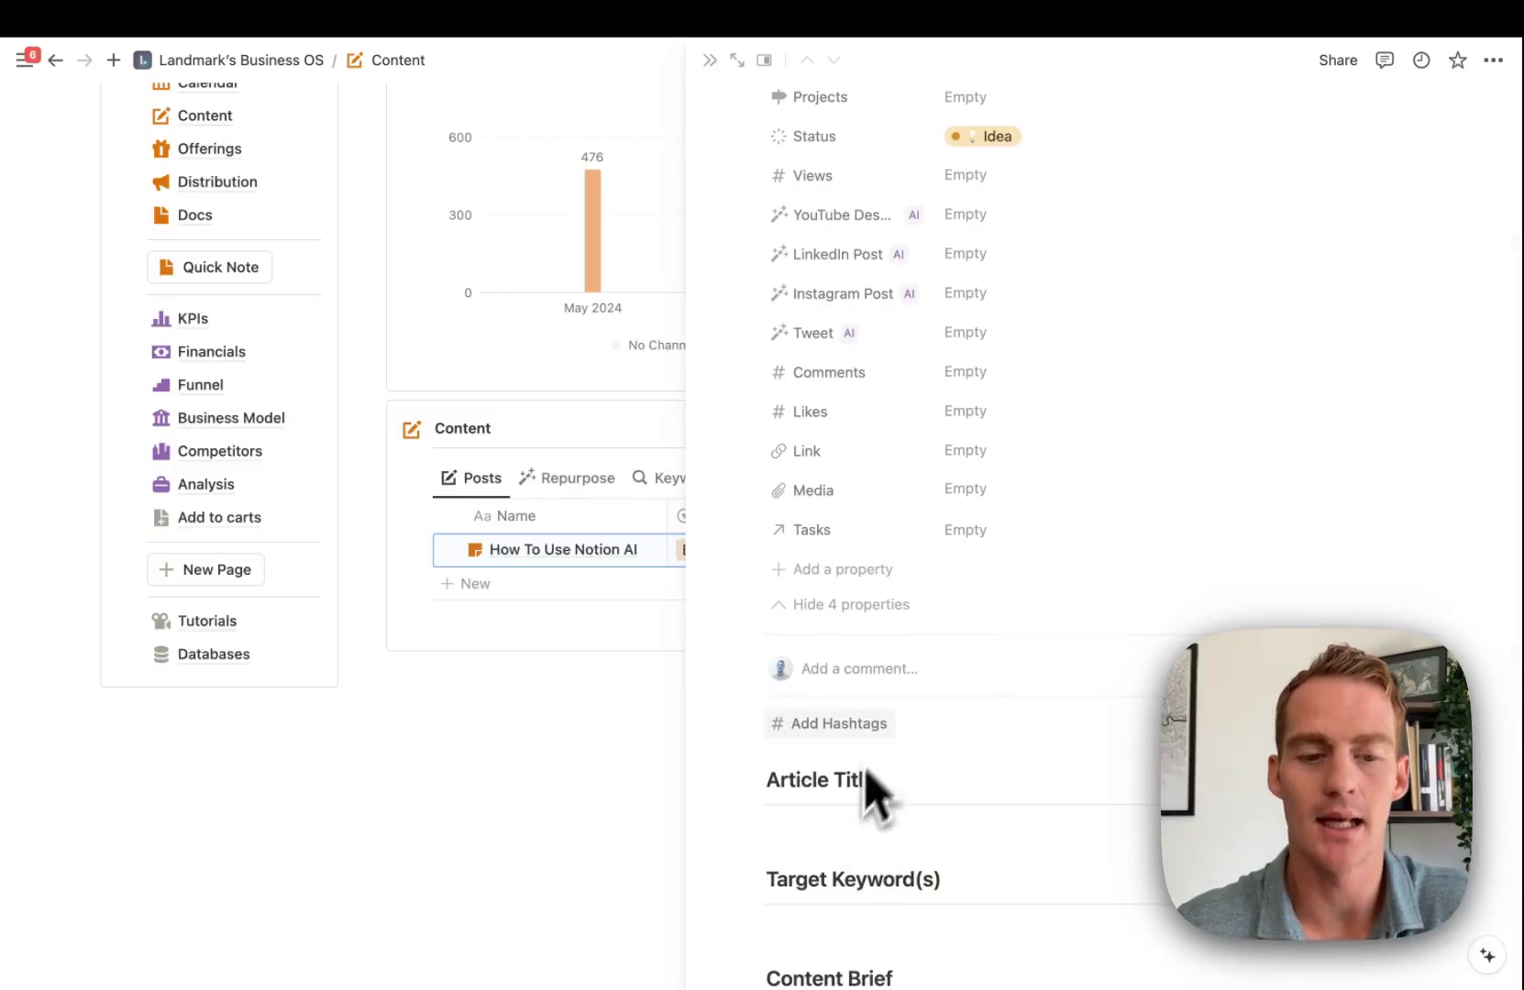
{"action": "scroll", "coordinate": [889, 743], "scroll_direction": "up", "scroll_amount": 5}
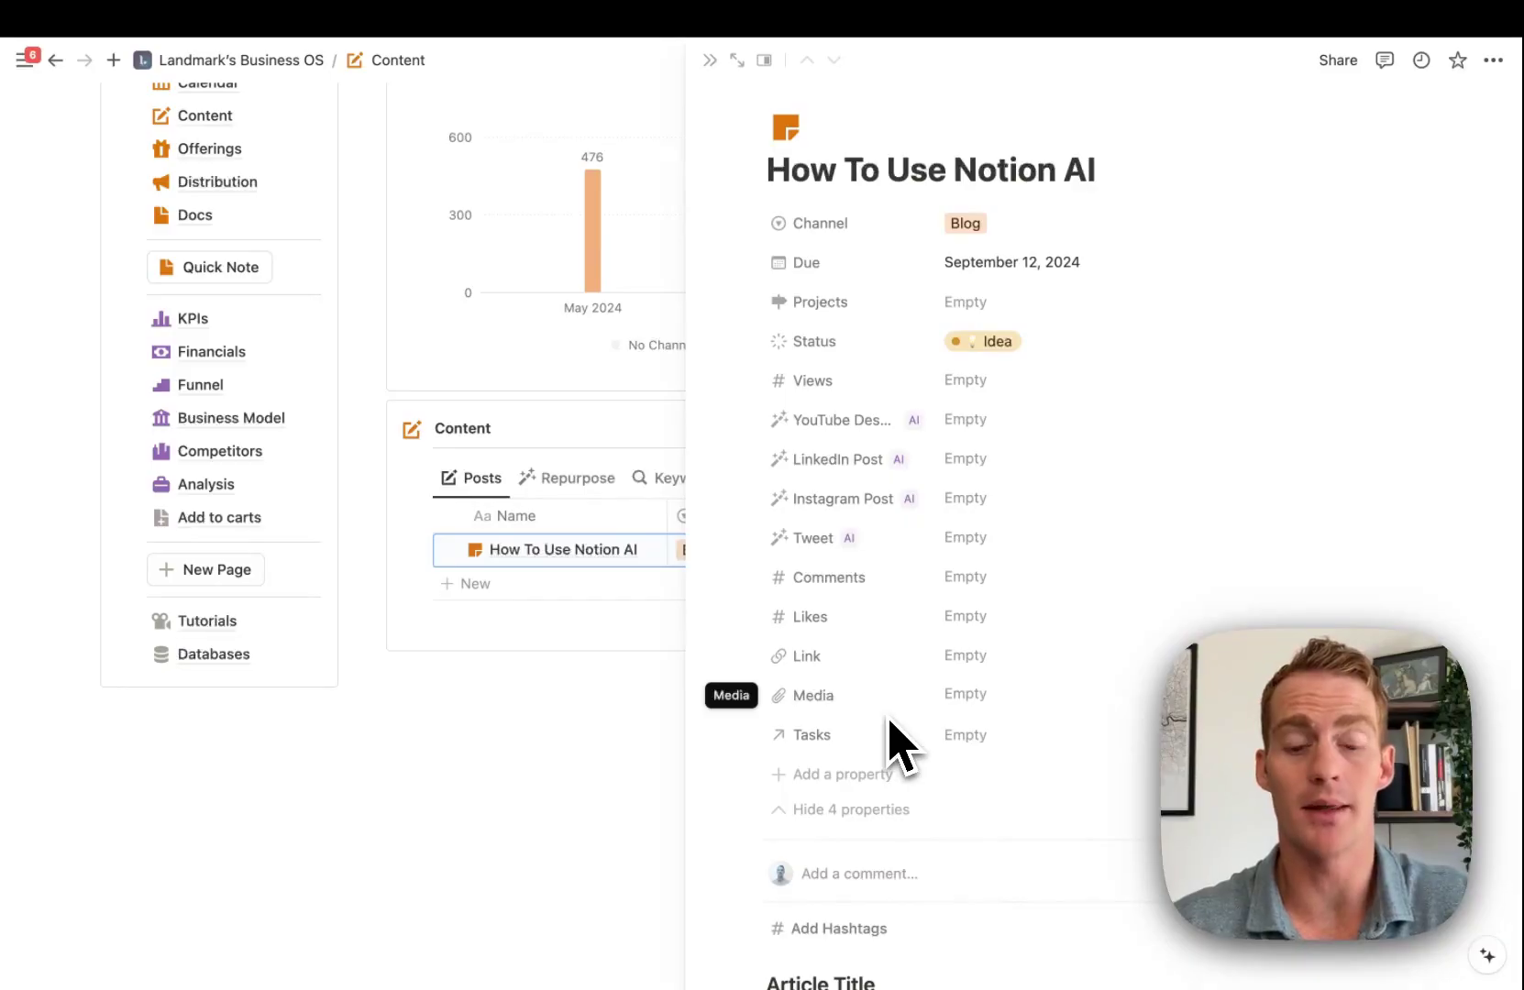
Add an AI custom autofill property prompted "Help me generate a list of 5 SEO article titles related to the title of this page.", with auto-update off.
{"action": "left_click", "coordinate": [857, 774]}
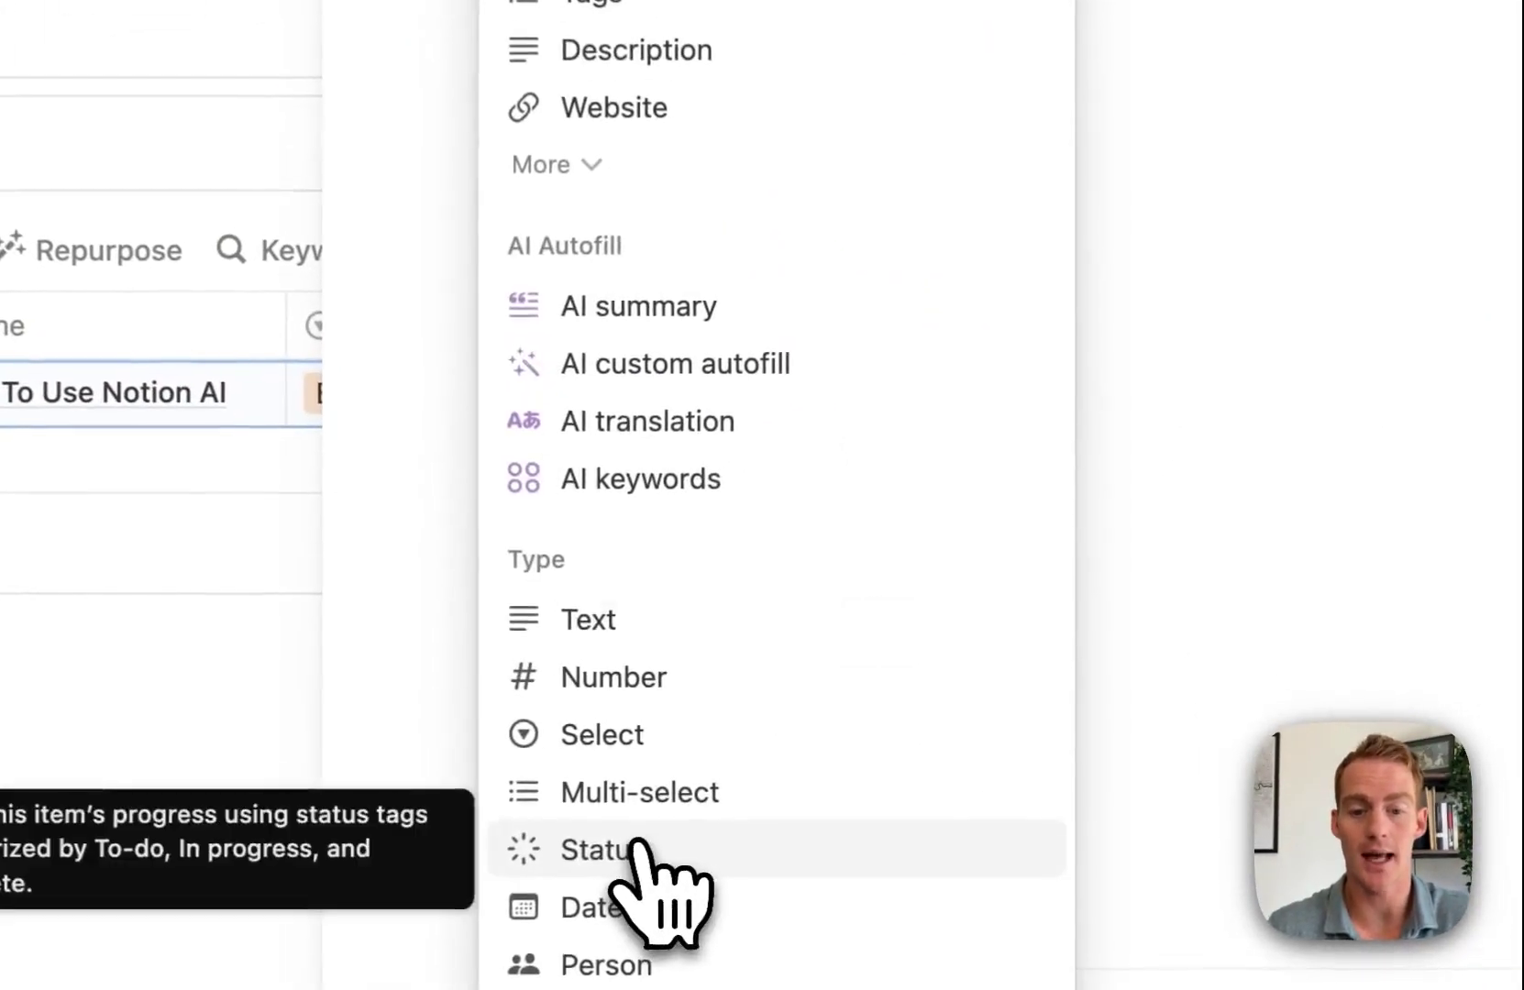
{"action": "left_click", "coordinate": [696, 362]}
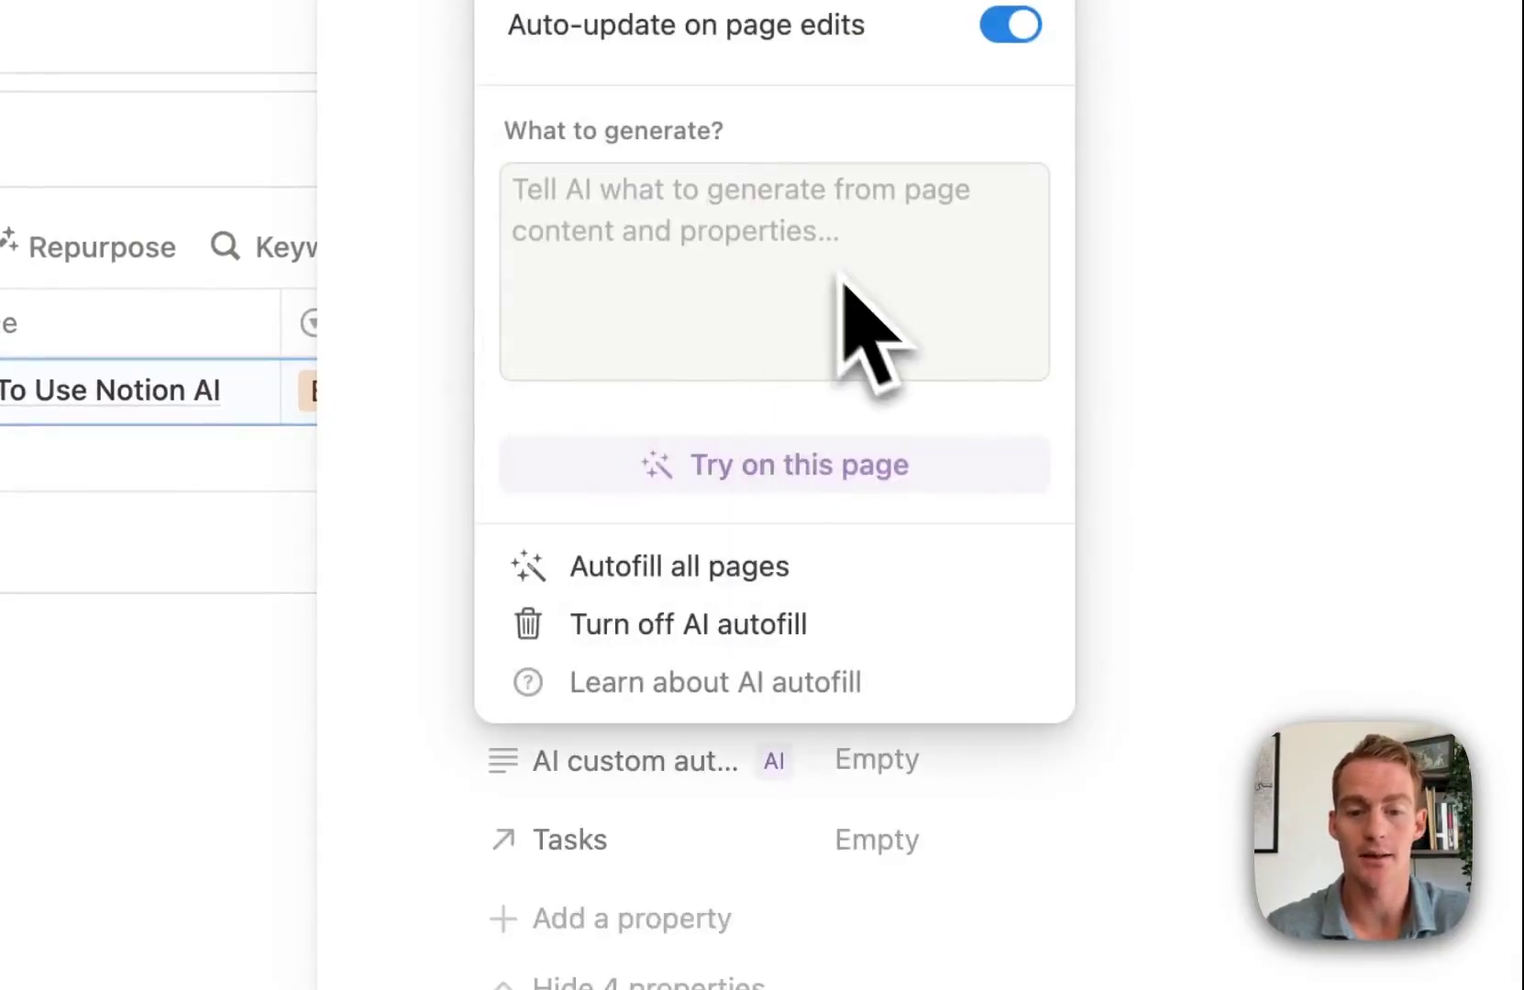
{"action": "left_click", "coordinate": [693, 413]}
{"action": "type", "text": "He"}
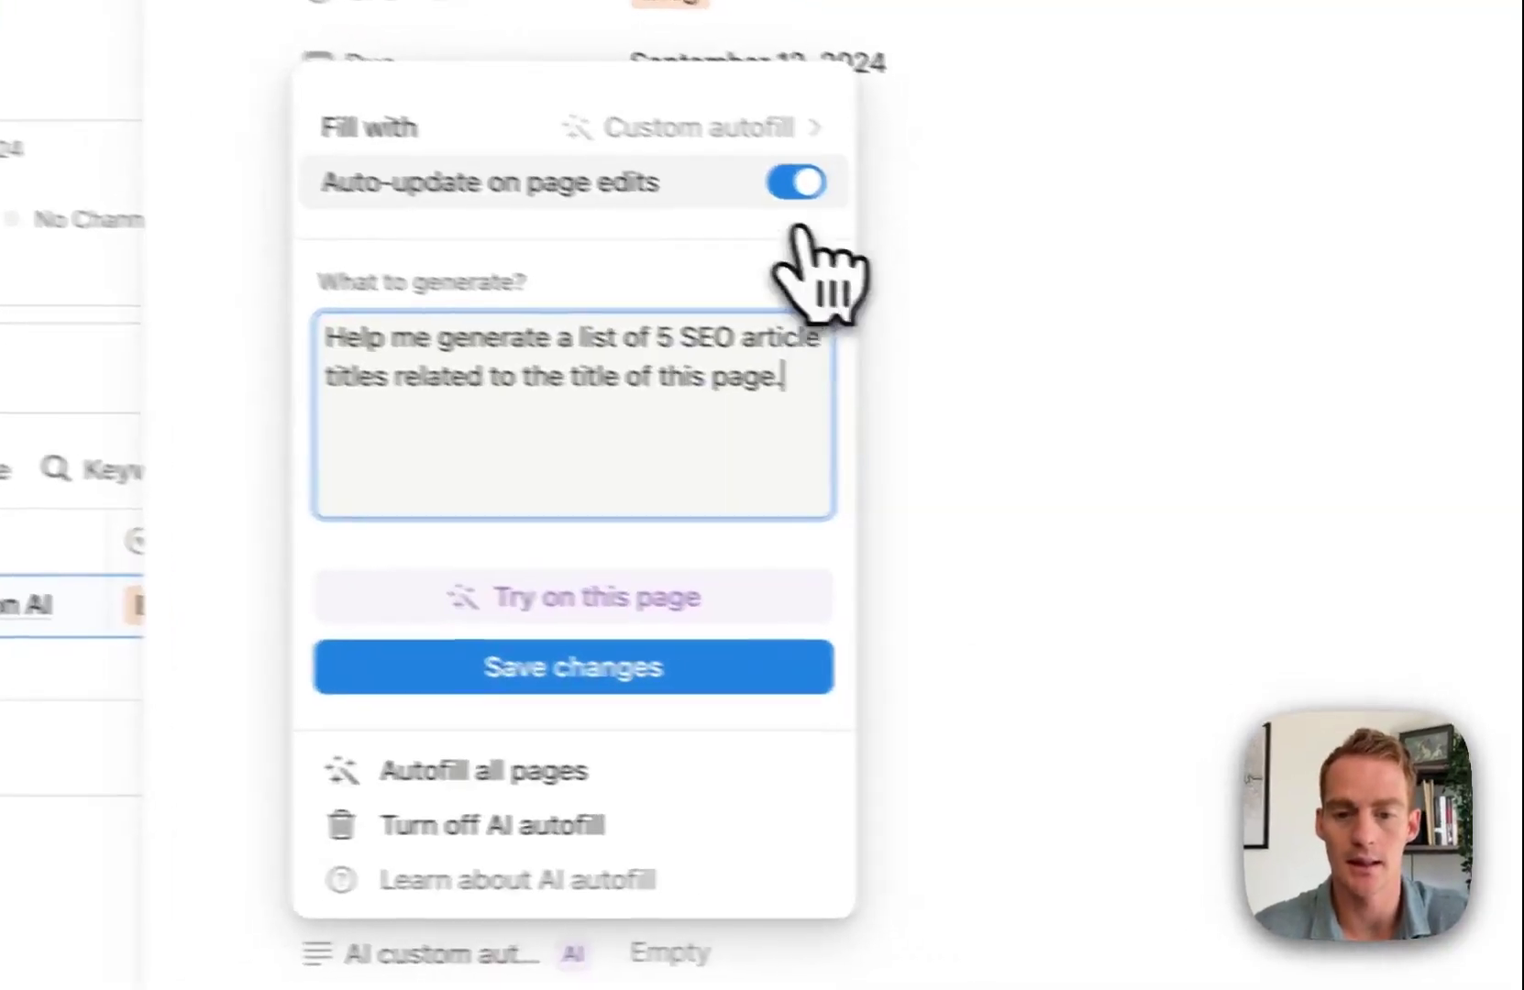
{"action": "left_click", "coordinate": [795, 183]}
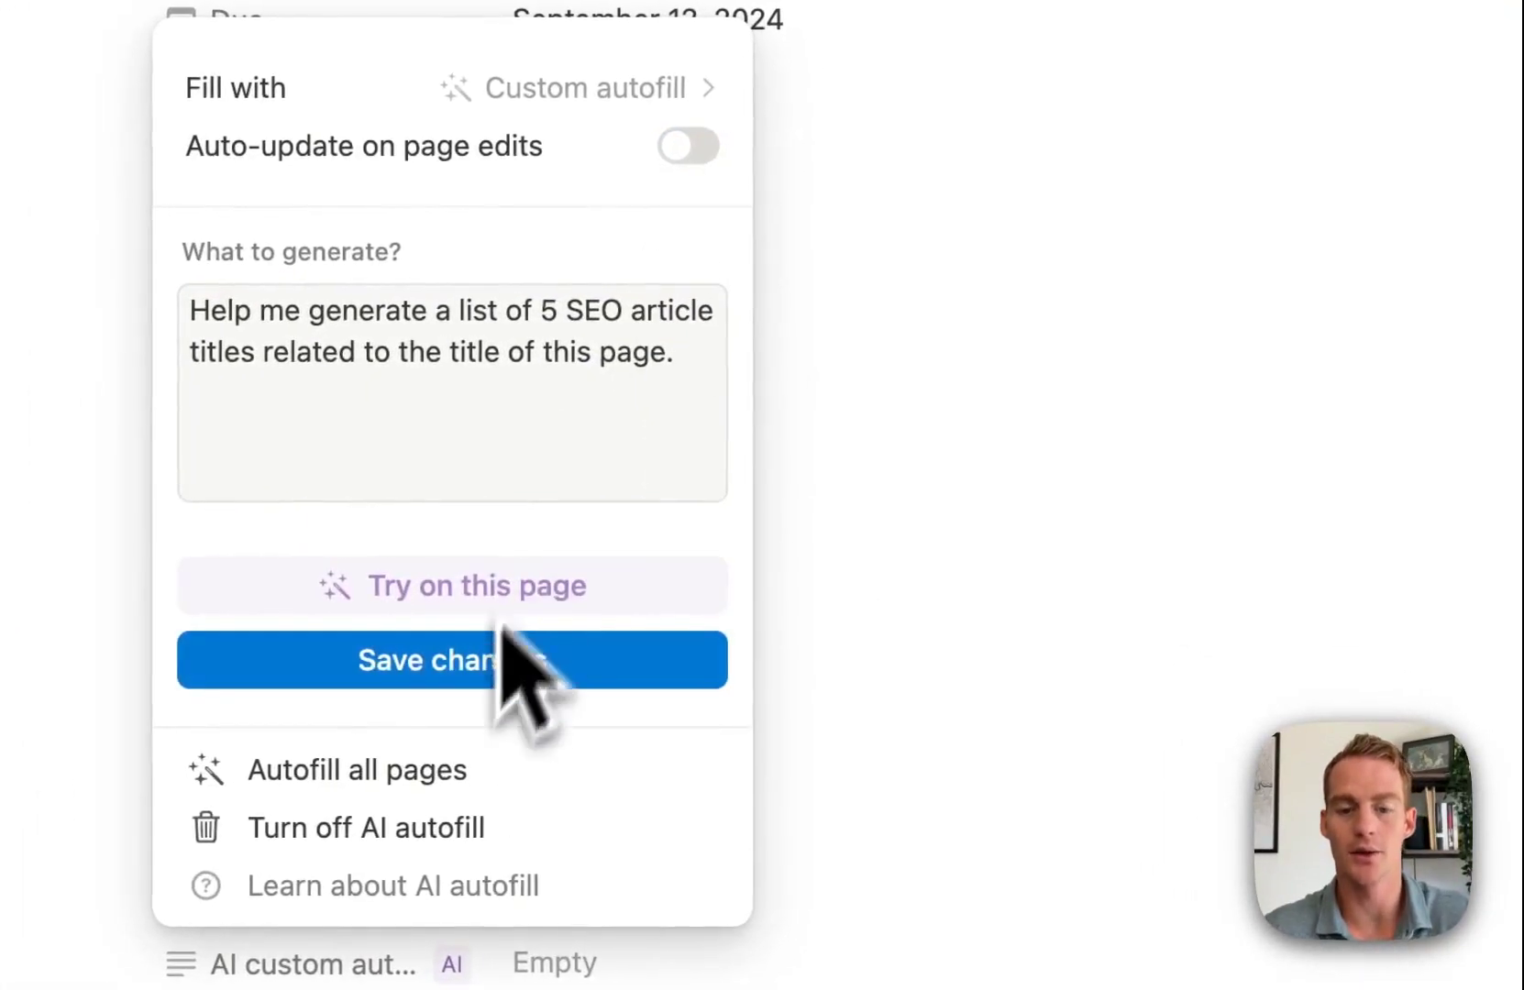
{"action": "left_click", "coordinate": [512, 656]}
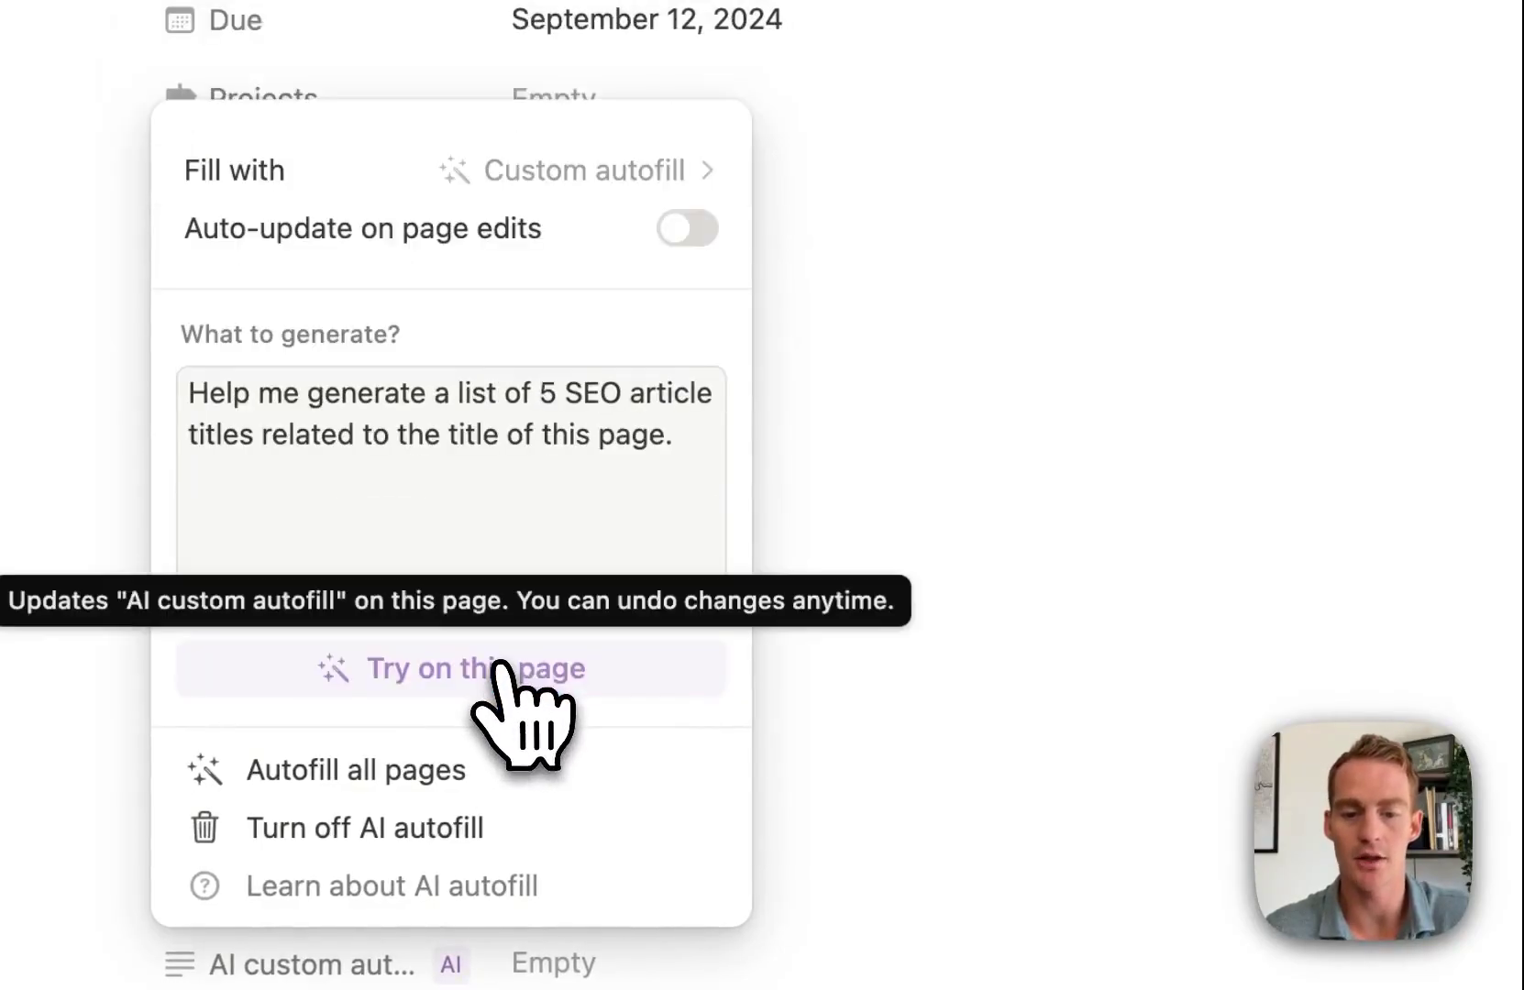
Generate the custom autofill property's article title ideas for this page and read through them.
{"action": "left_click", "coordinate": [481, 680]}
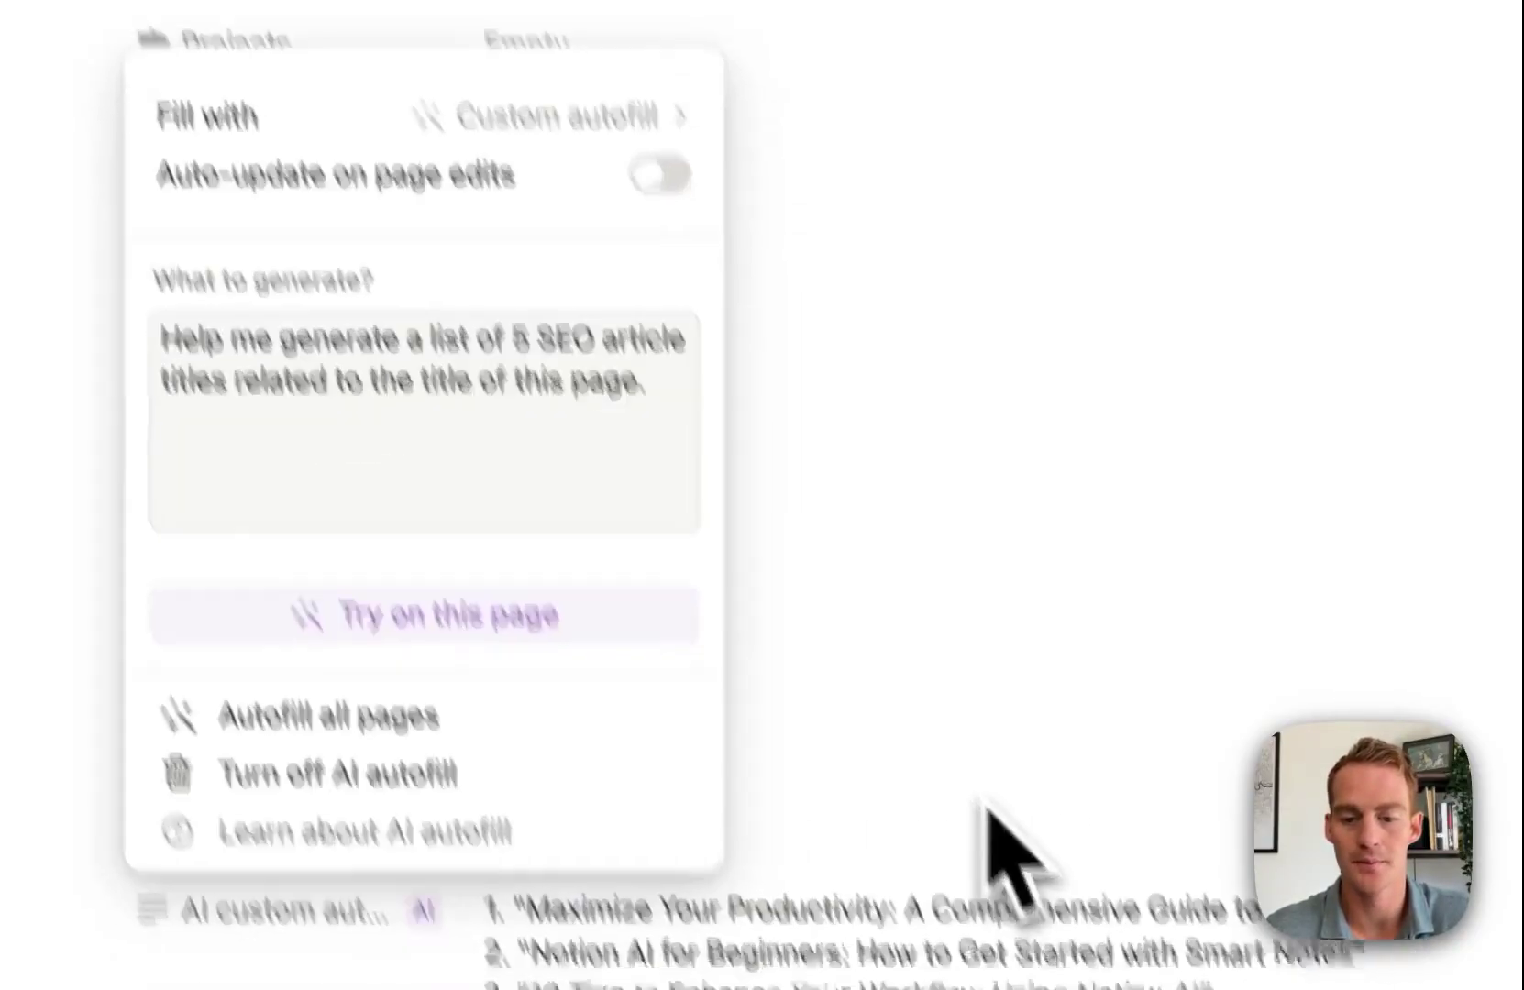
{"action": "left_click", "coordinate": [996, 986]}
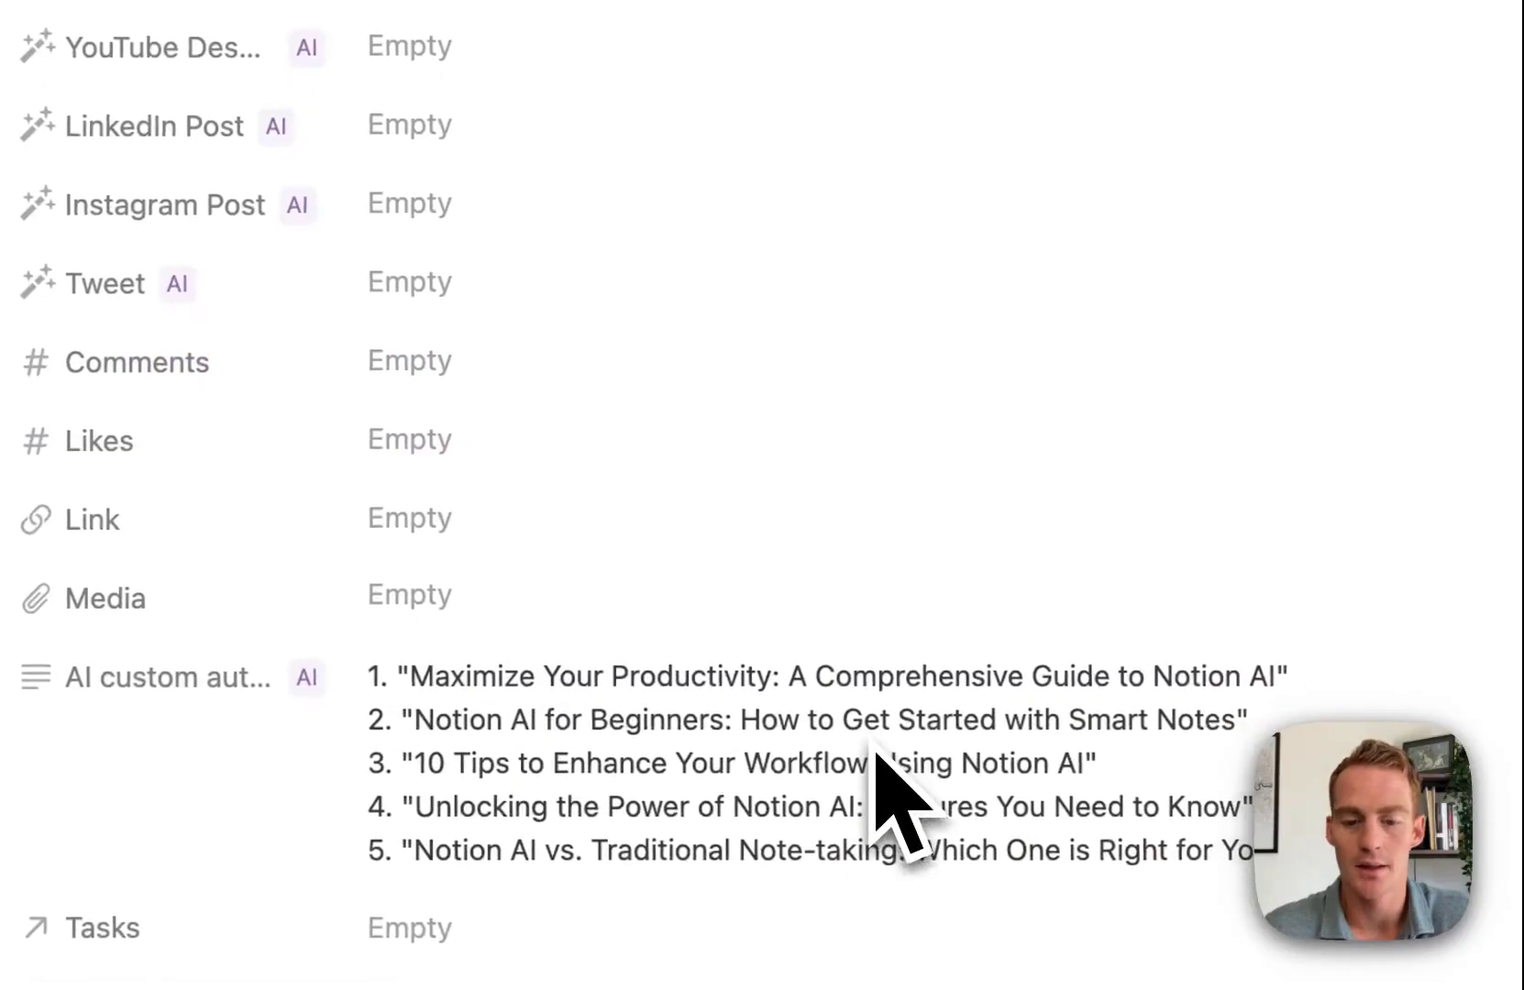
{"action": "scroll", "coordinate": [983, 965], "scroll_direction": "down", "scroll_amount": 3}
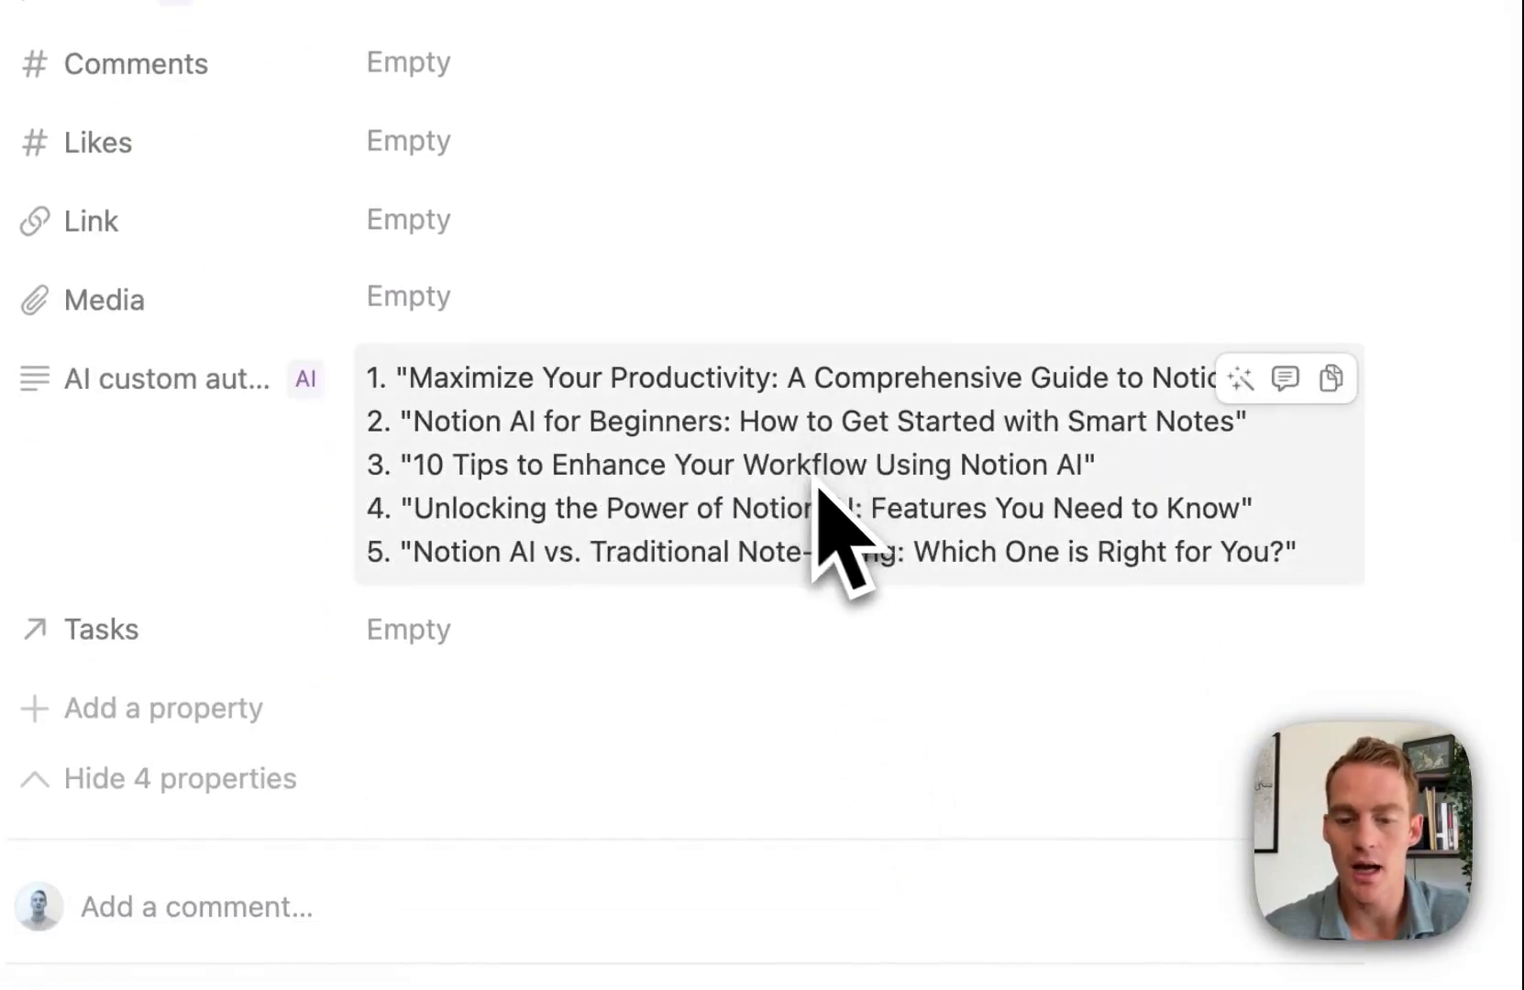
{"action": "scroll", "coordinate": [857, 540], "scroll_direction": "down", "scroll_amount": 2}
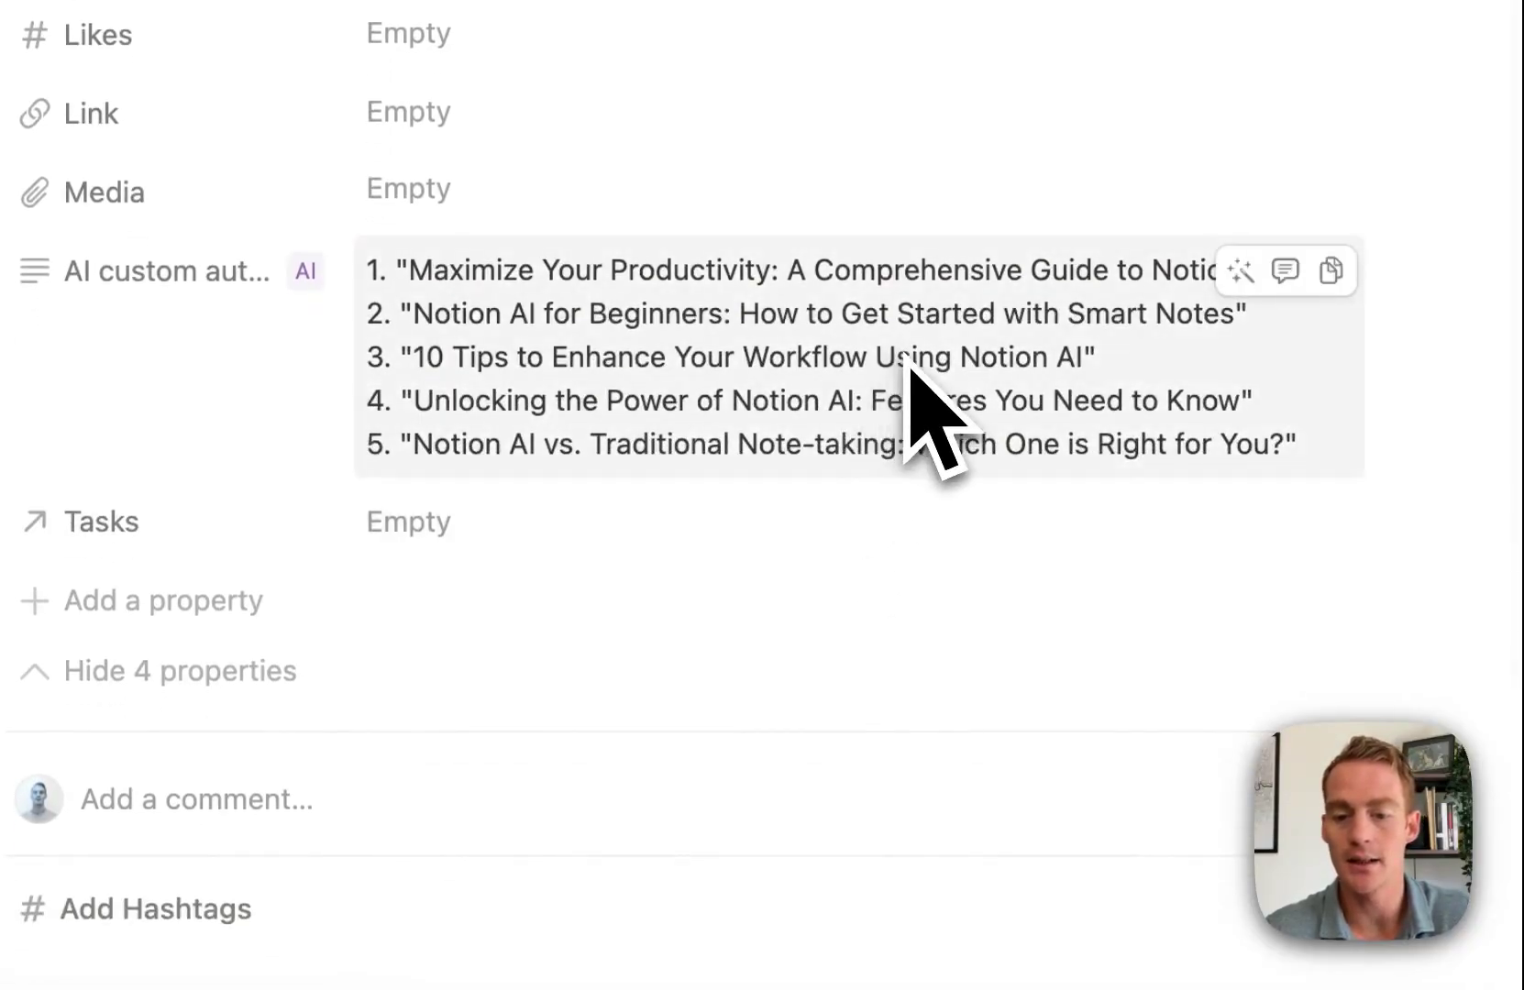
{"action": "scroll", "coordinate": [911, 378], "scroll_direction": "down", "scroll_amount": 2}
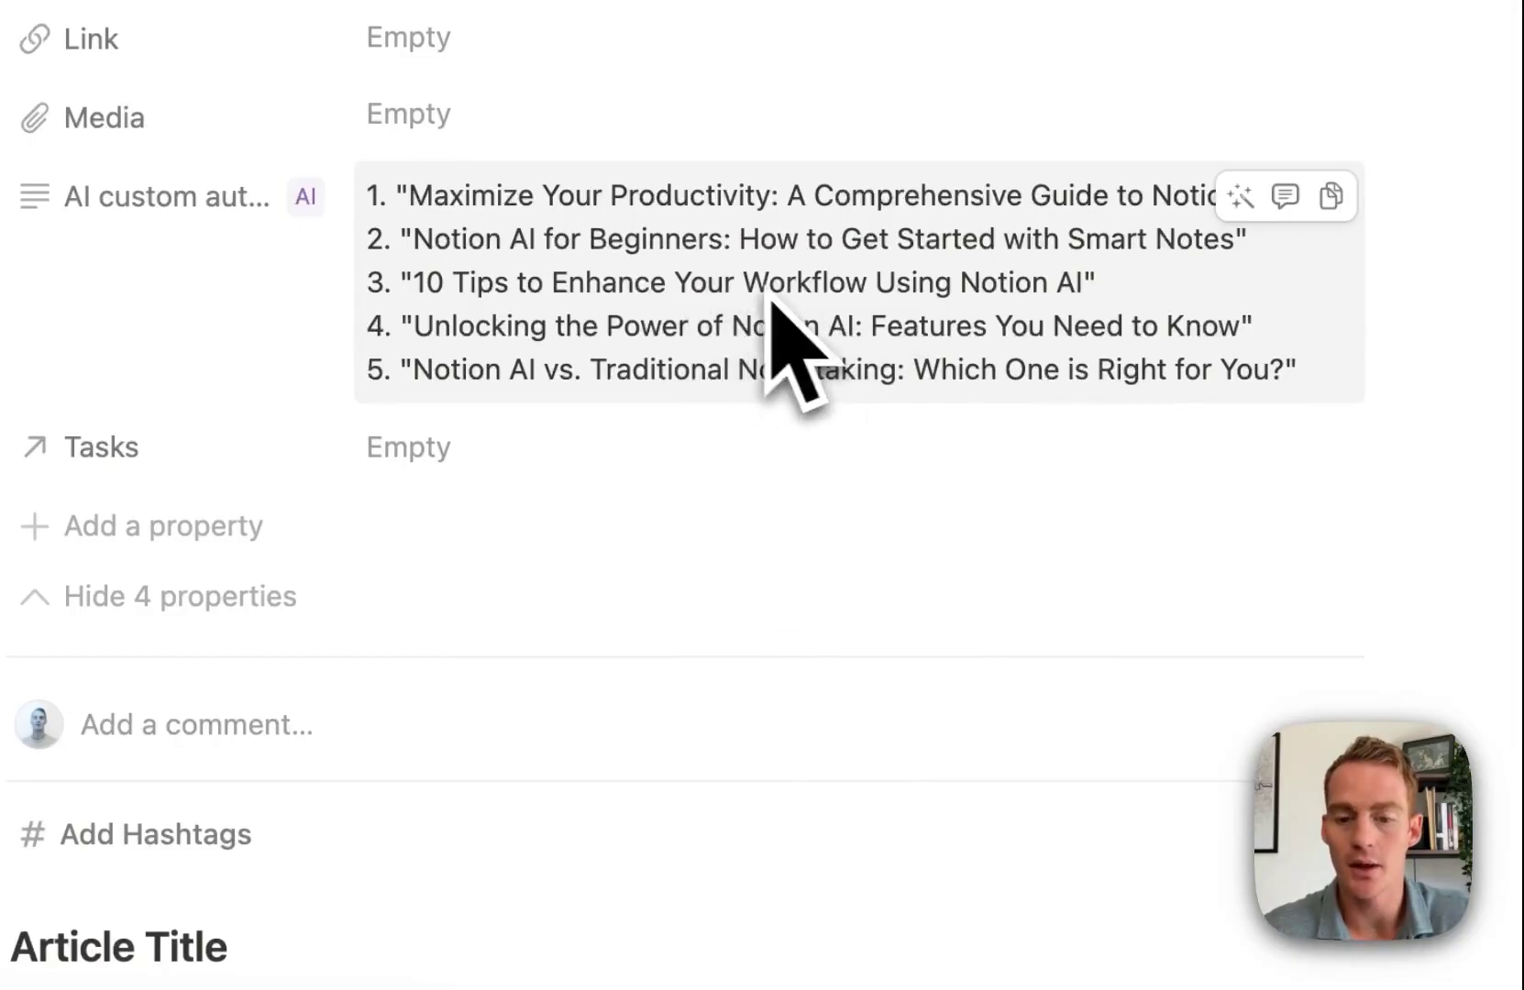
{"action": "scroll", "coordinate": [680, 426], "scroll_direction": "down", "scroll_amount": 2}
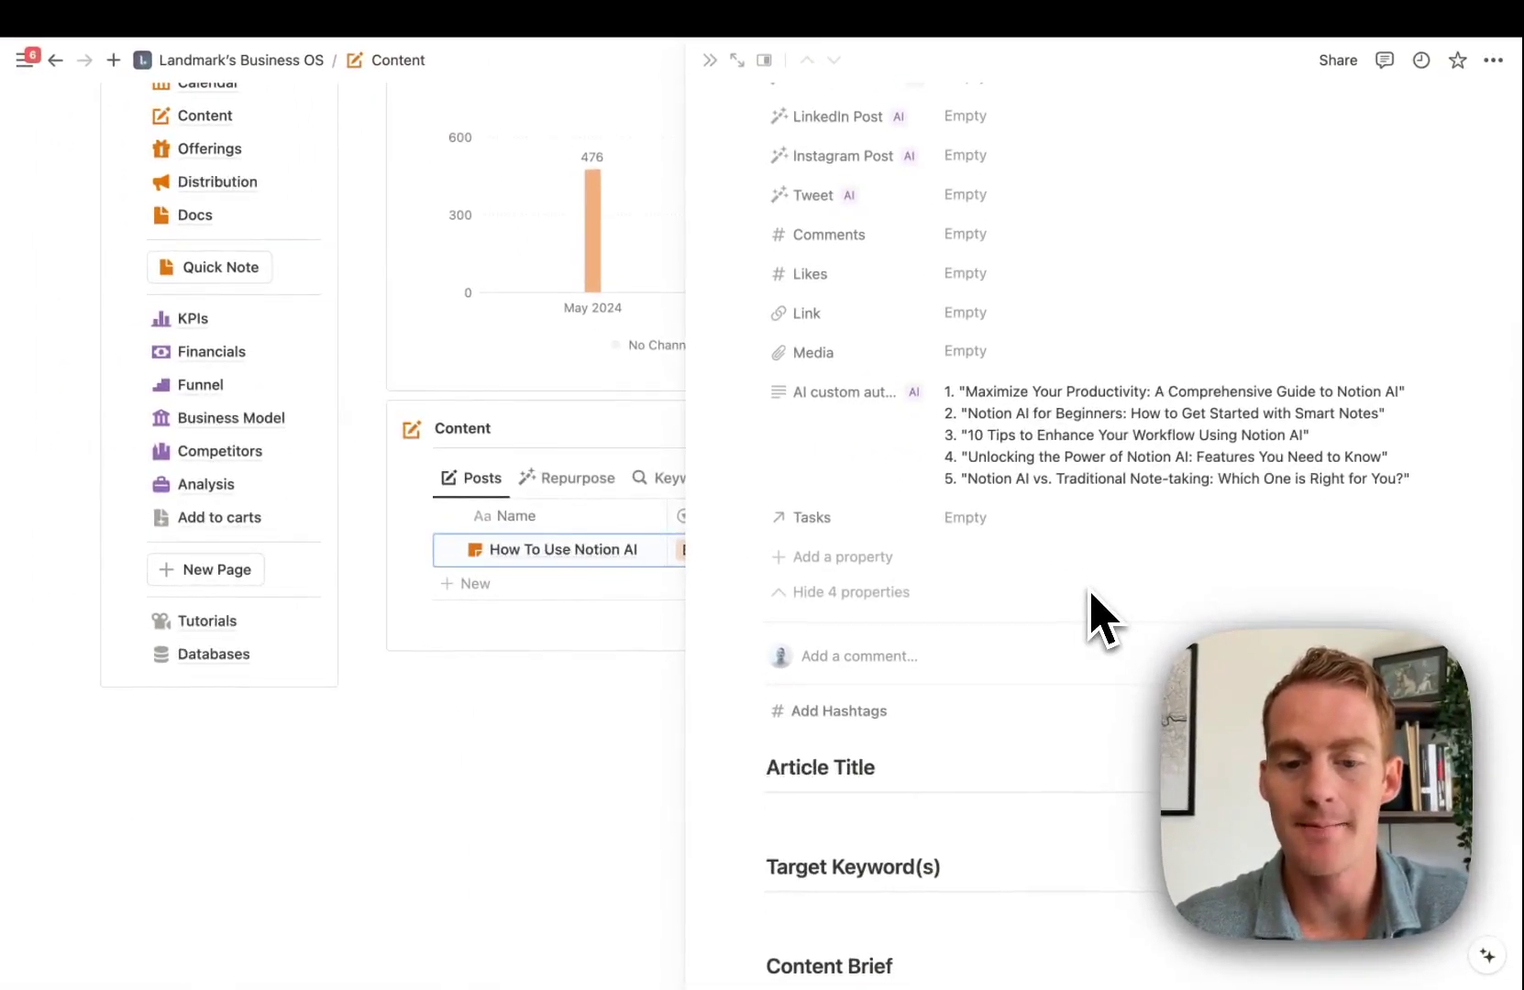
Enter "How To Use Notion AI: Ultimate Guide (2024)" under the Article Title heading.
{"action": "scroll", "coordinate": [1091, 596], "scroll_direction": "down", "scroll_amount": 2}
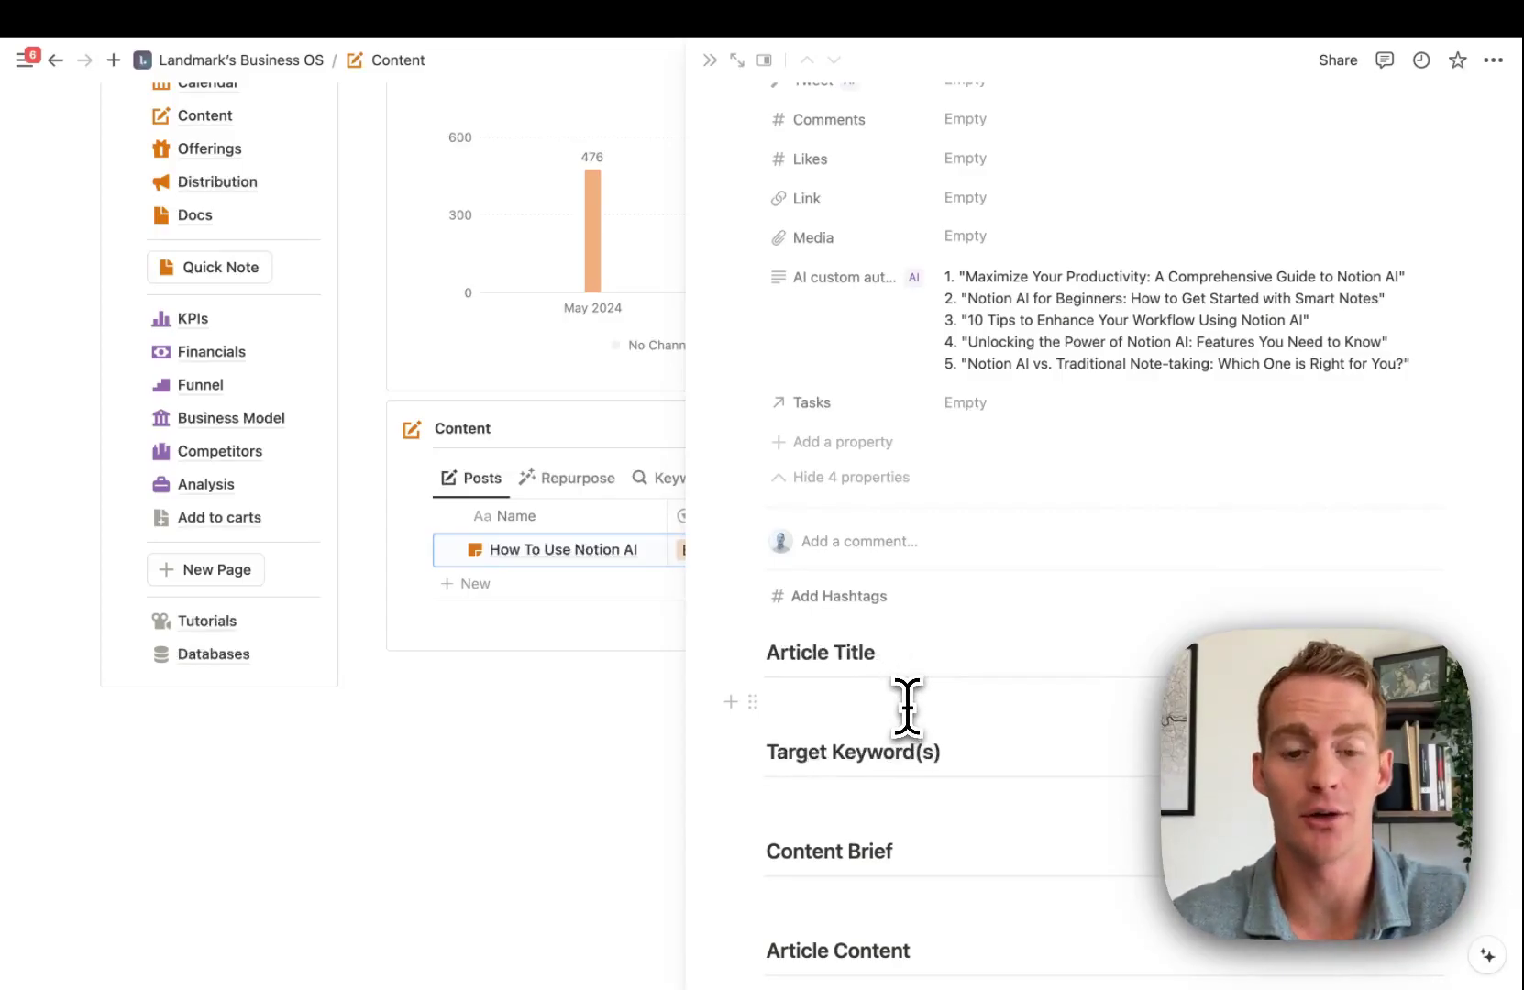
{"action": "scroll", "coordinate": [906, 706], "scroll_direction": "down", "scroll_amount": 1}
{"action": "left_click", "coordinate": [867, 670]}
{"action": "type", "text": "How To Use Notion AI: Ultimate Guide (2024"}
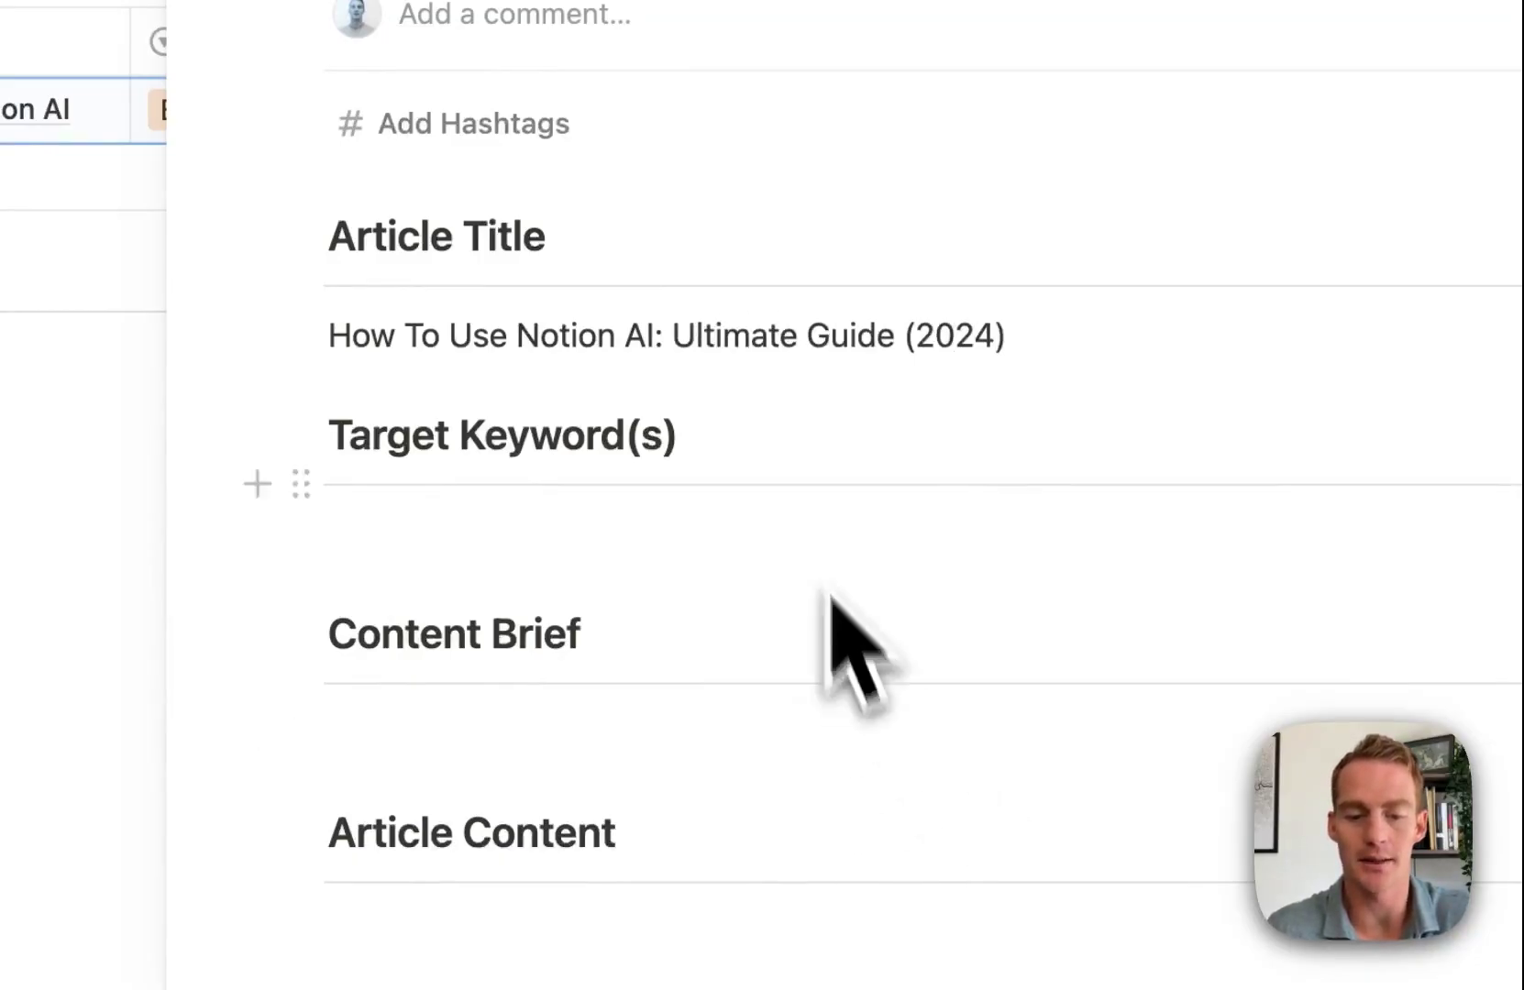
Copy "How To Use Notion AI" from the article title into the Target Keyword(s) section as a bulleted item.
{"action": "scroll", "coordinate": [870, 596], "scroll_direction": "down", "scroll_amount": 1}
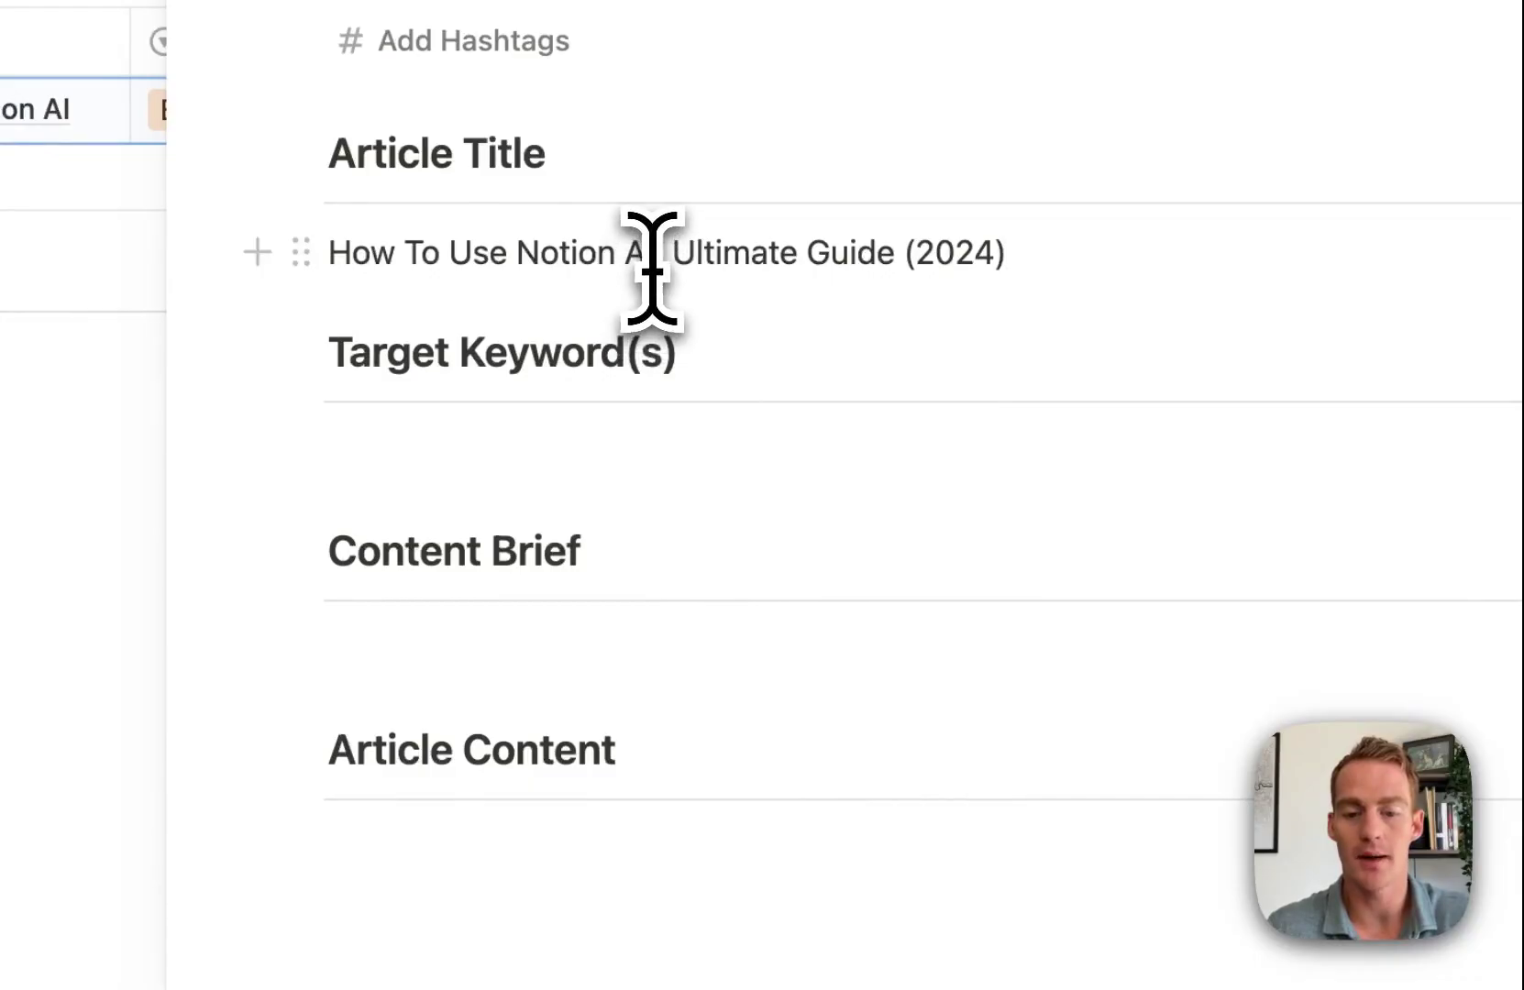
{"action": "left_click_drag", "start_coordinate": [653, 269], "coordinate": [329, 273]}
{"action": "key", "text": "super+c"}
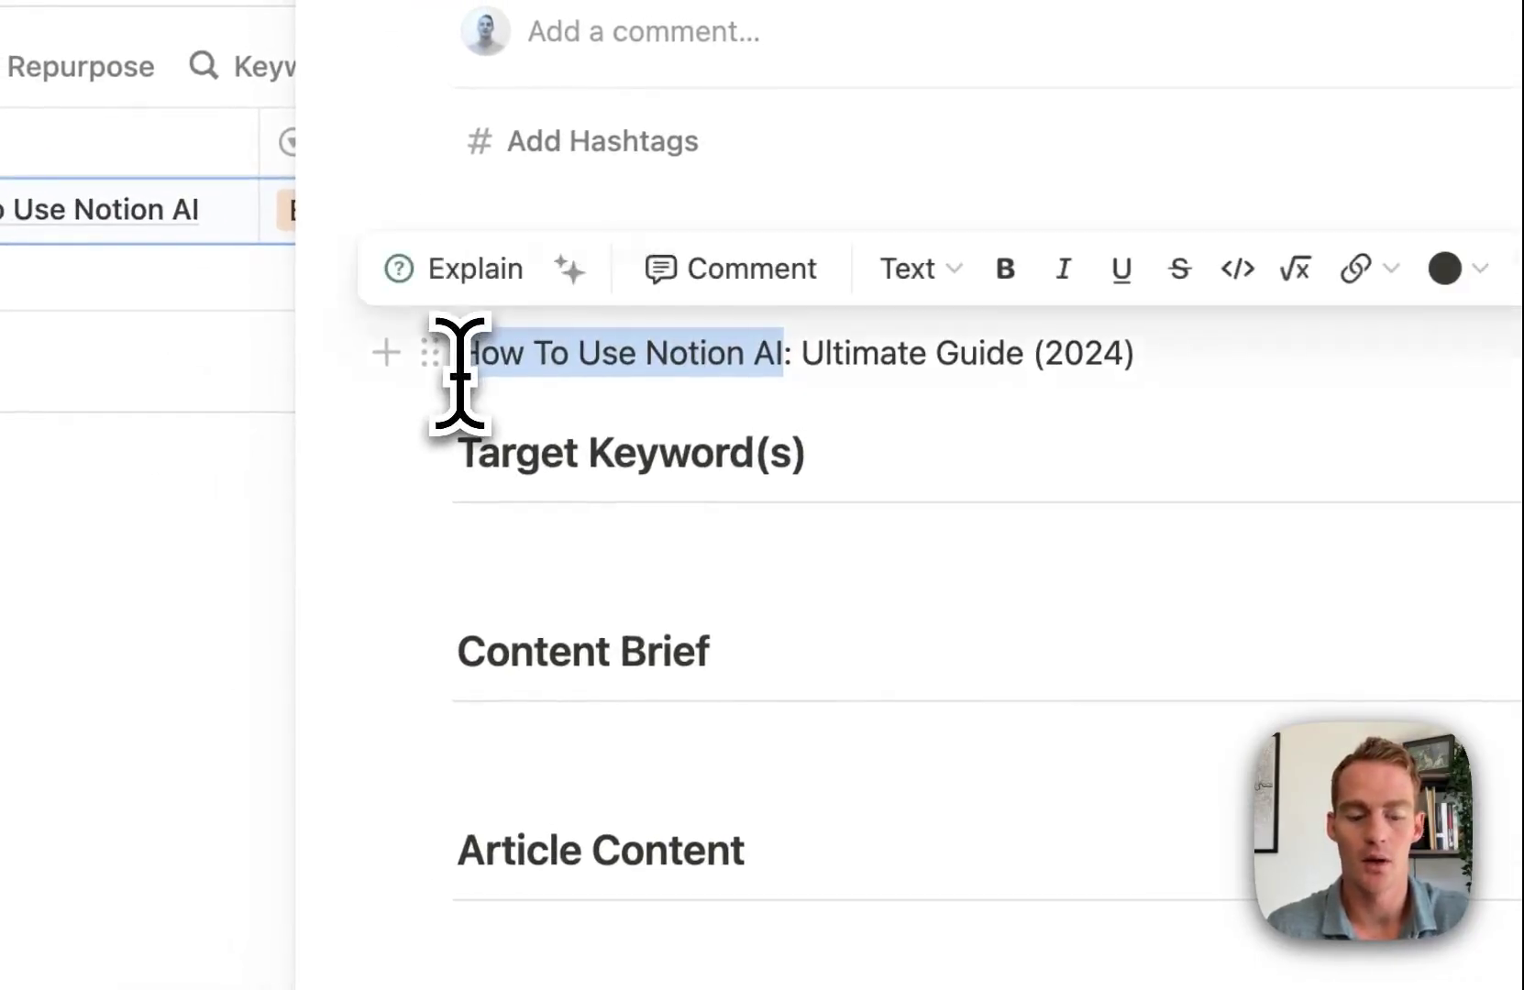
{"action": "left_click", "coordinate": [510, 548]}
{"action": "key", "text": "super+v"}
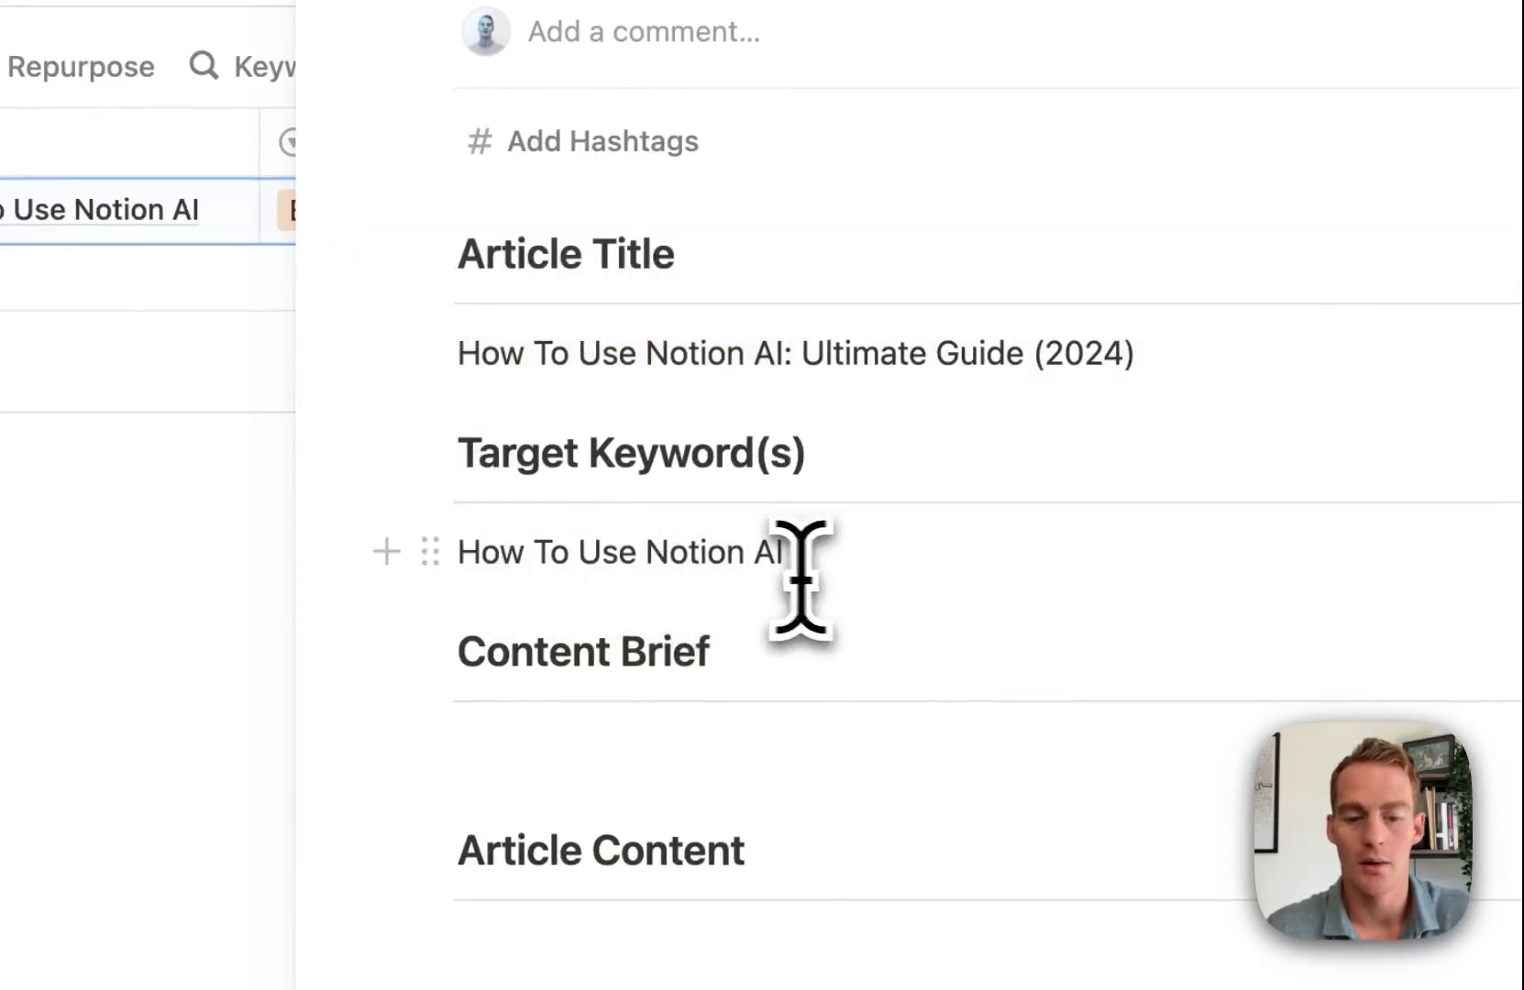
{"action": "left_click", "coordinate": [454, 555]}
{"action": "type", "text": "-"}
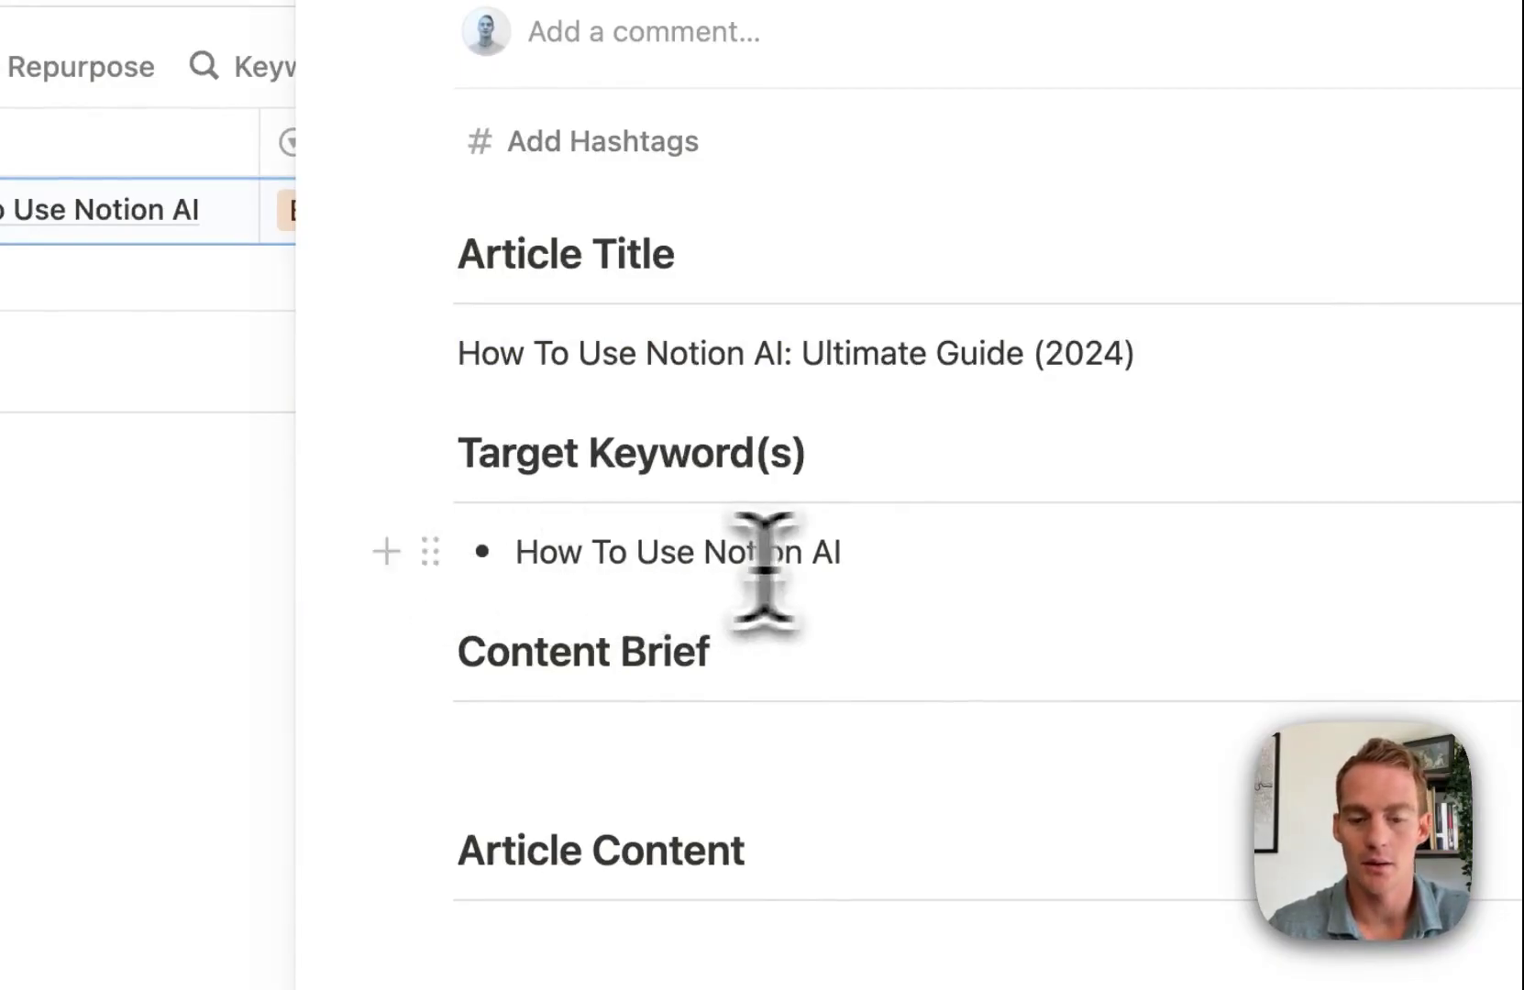
Add a bold "Secondary keywords" line below the target keyword and start an empty bulleted list under it.
{"action": "left_click", "coordinate": [889, 573]}
{"action": "key", "text": "Return"}
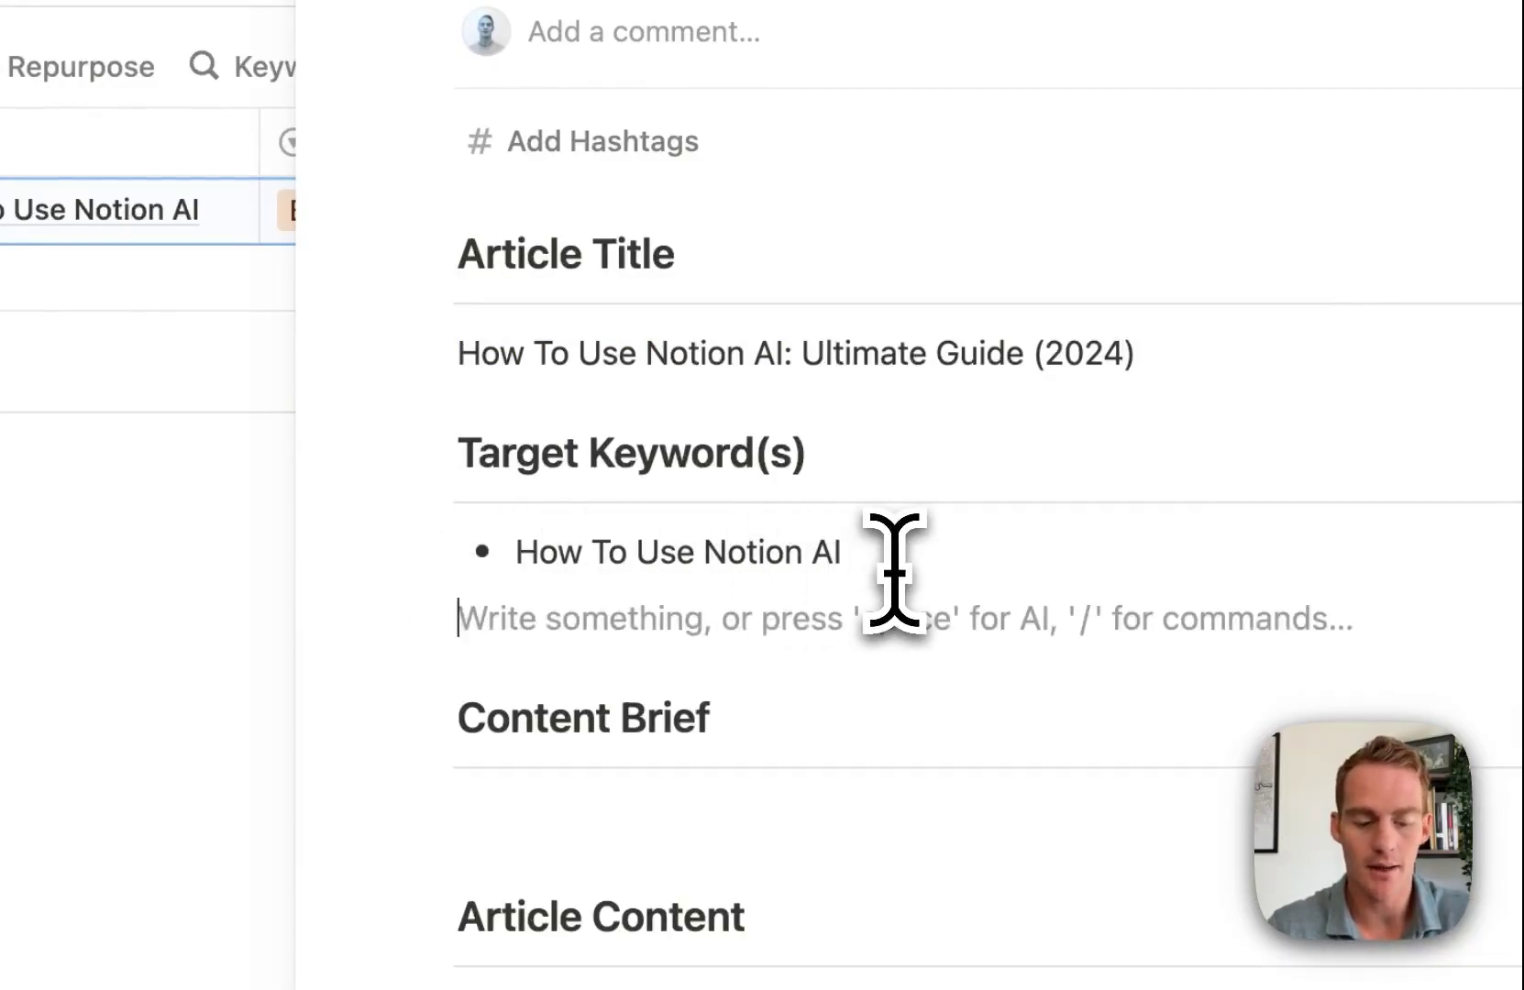
{"action": "type", "text": "Secondary keywords"}
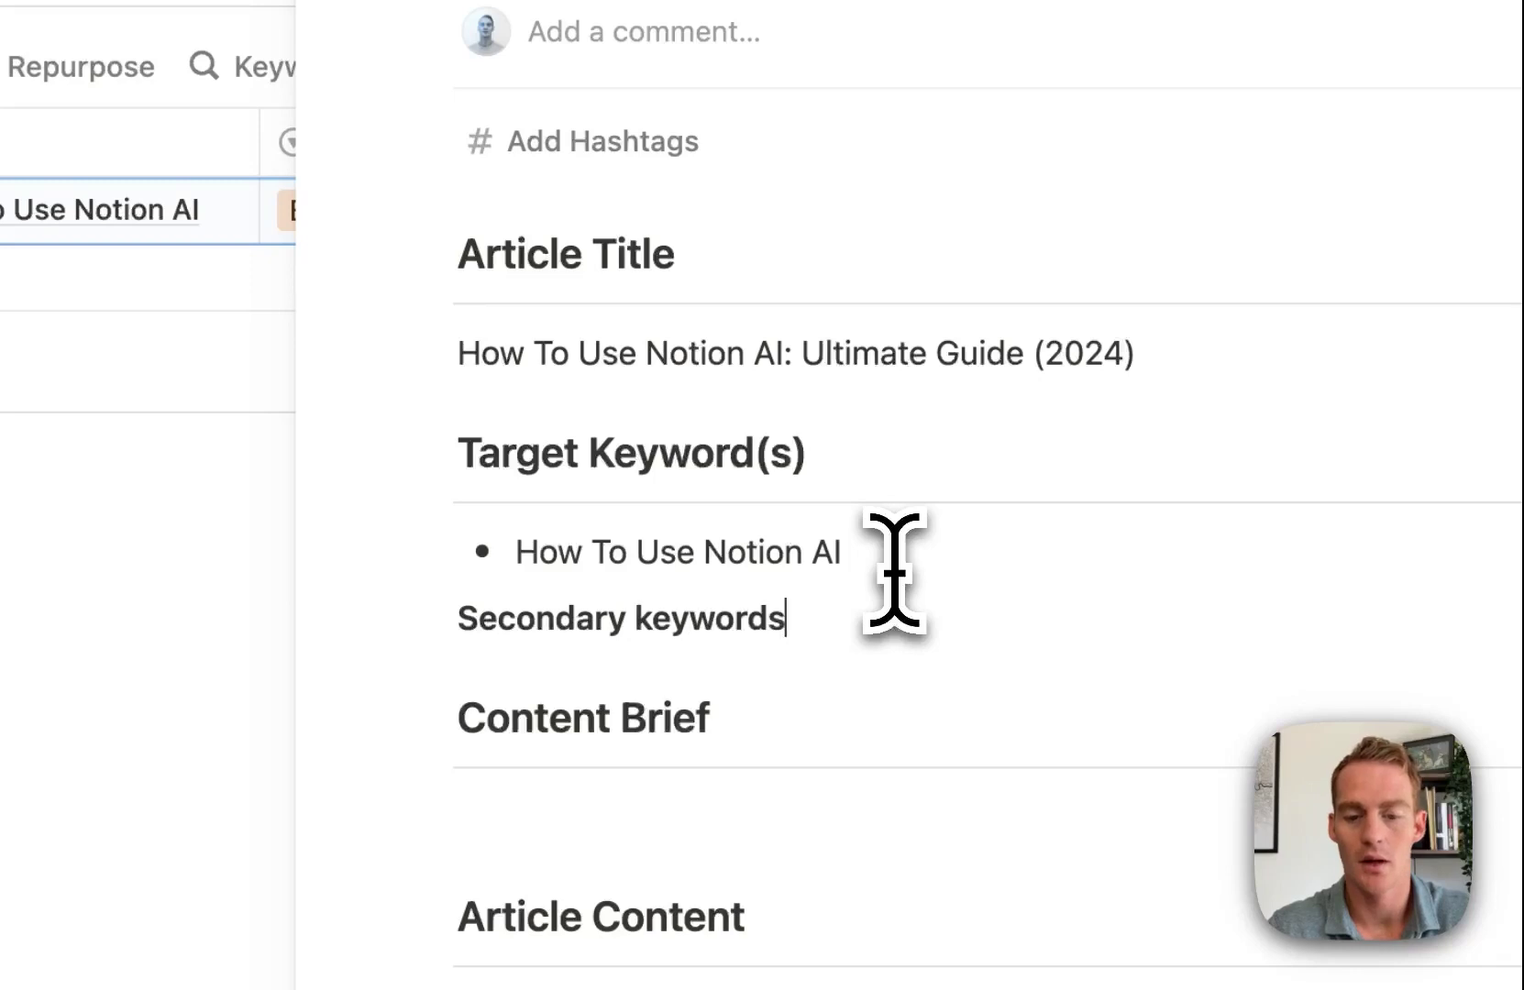
{"action": "key", "text": "Return"}
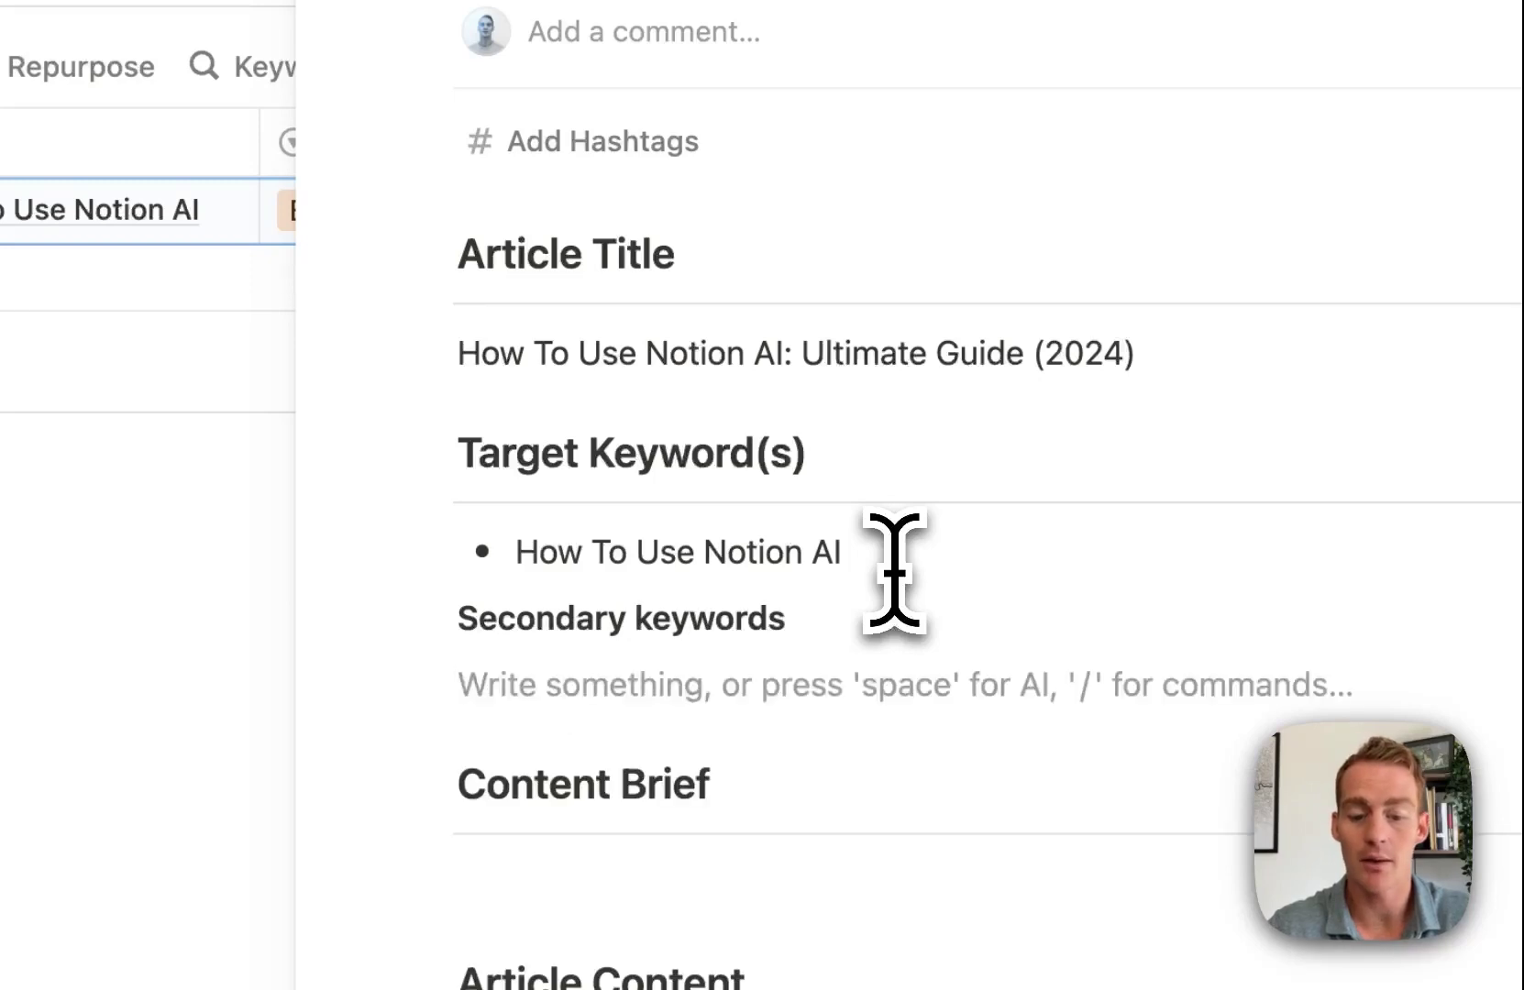
{"action": "type", "text": "-"}
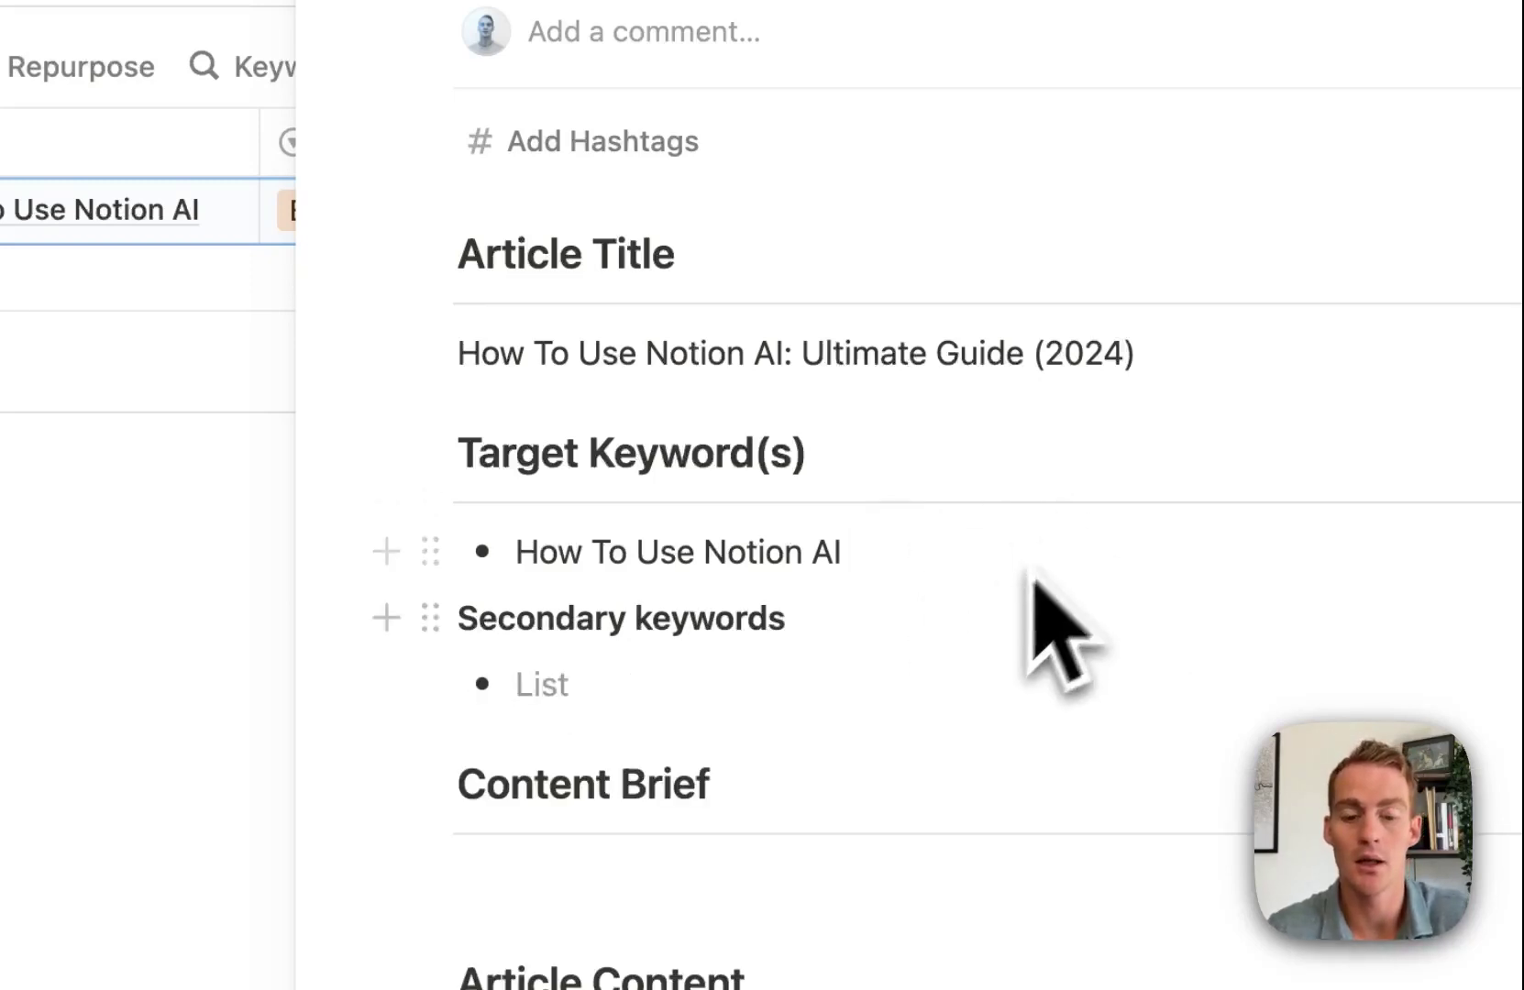
Switch to Chrome, return to the Google results for "how to use notion ai" and examine the People also ask questions.
{"action": "scroll", "coordinate": [1022, 564], "scroll_direction": "down", "scroll_amount": 2}
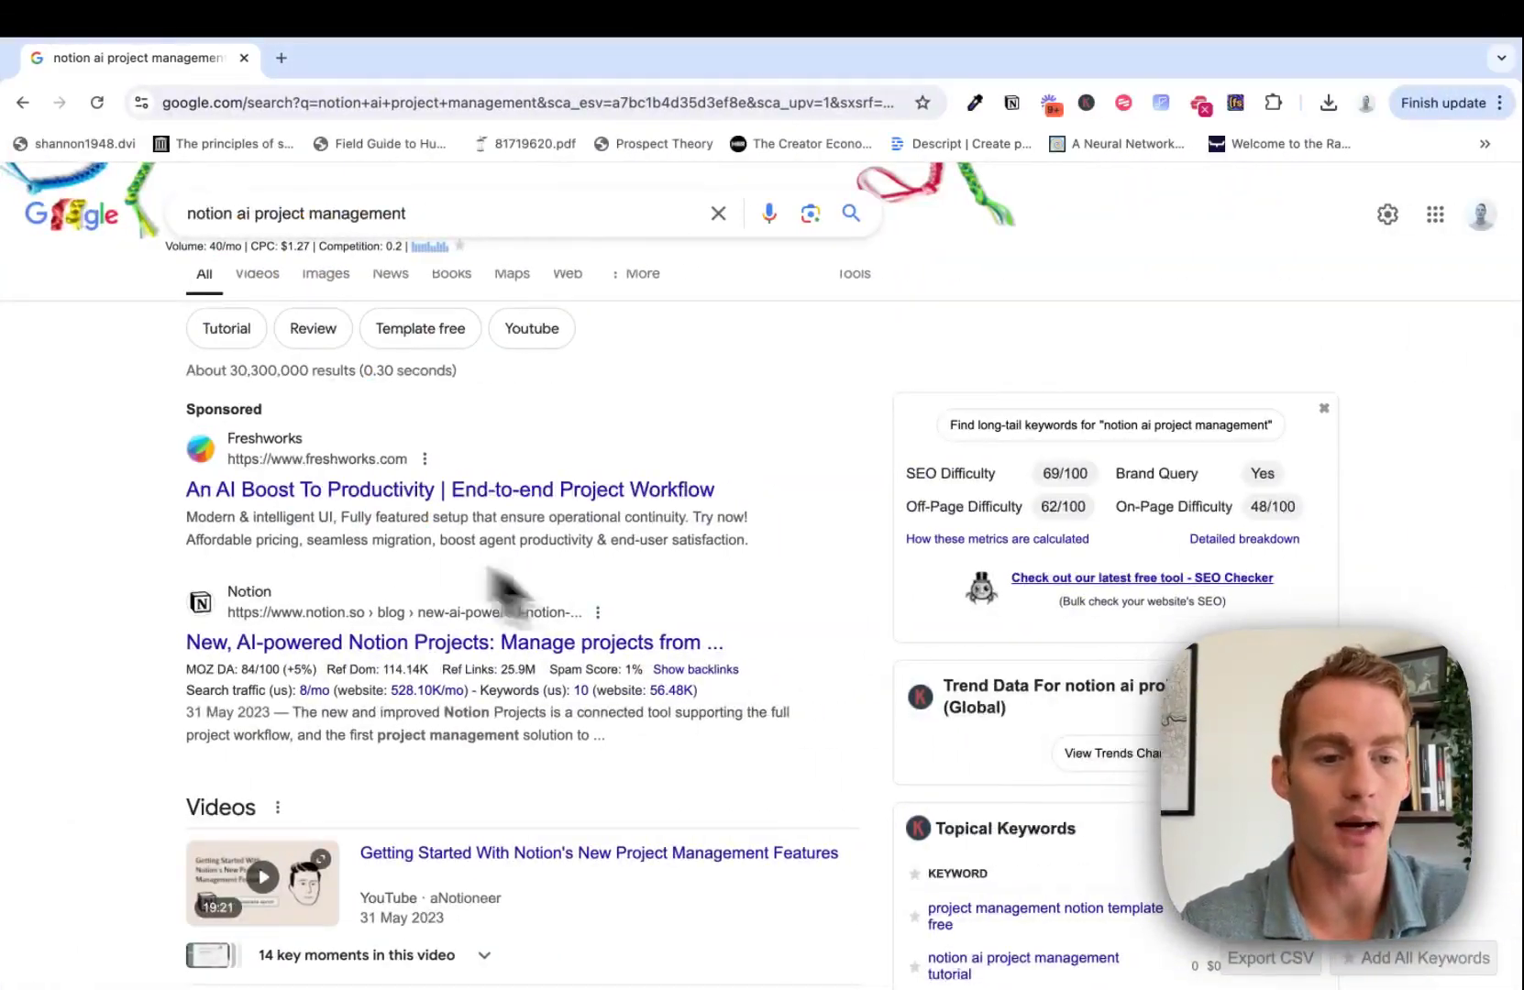
{"action": "left_click", "coordinate": [23, 103]}
{"action": "scroll", "coordinate": [128, 385], "scroll_direction": "down", "scroll_amount": 2}
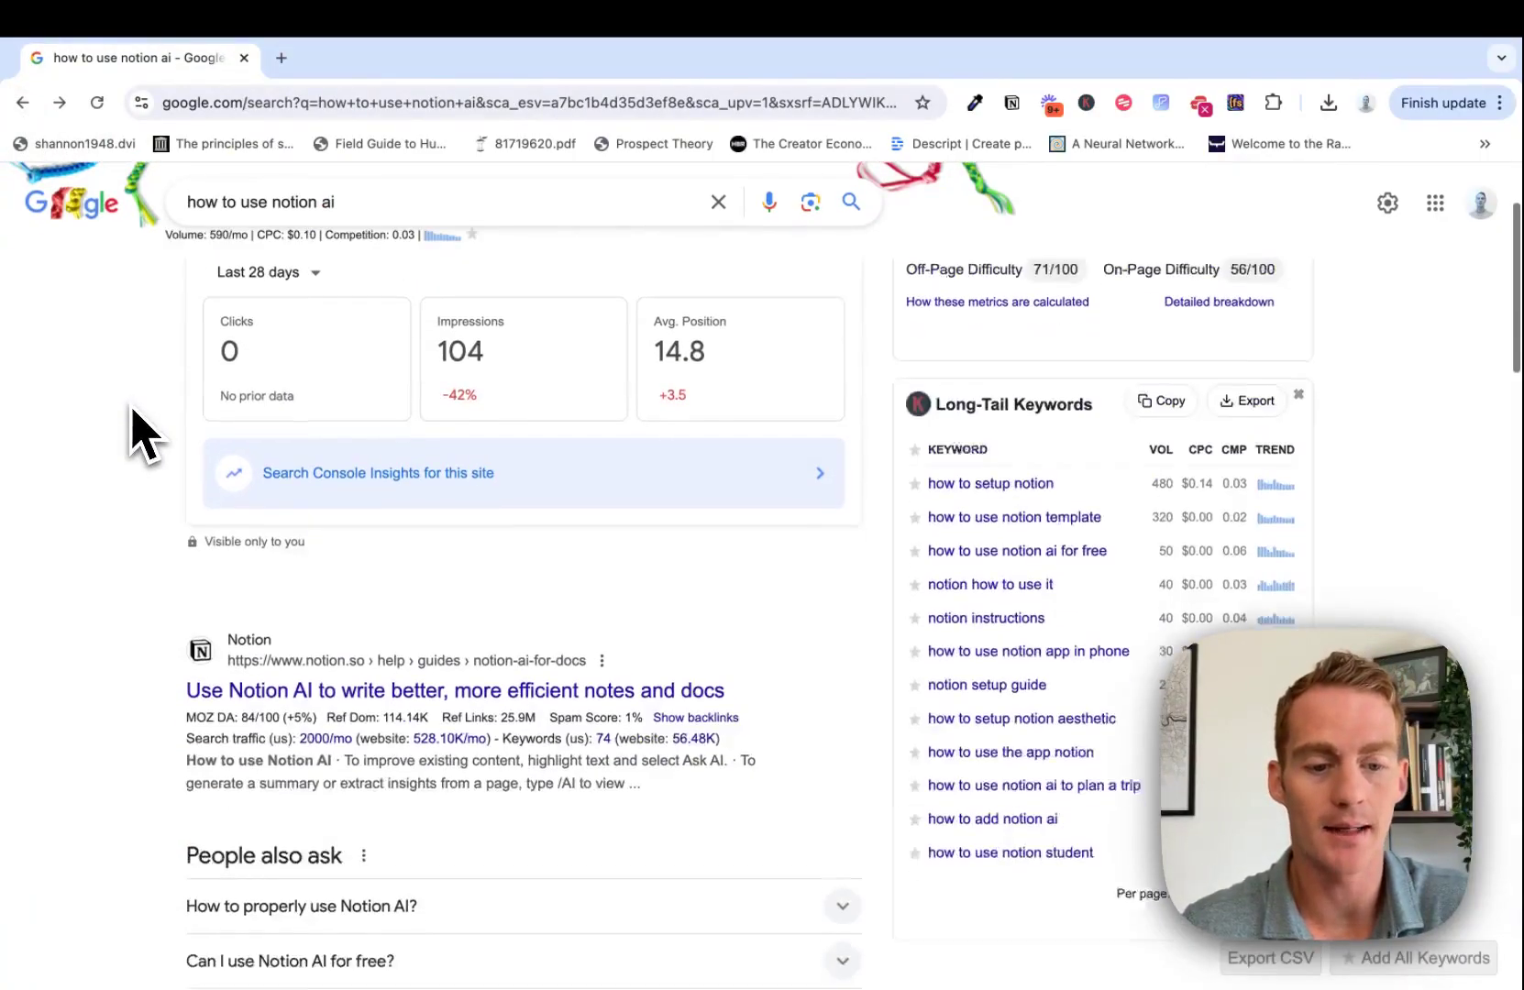
{"action": "scroll", "coordinate": [133, 413], "scroll_direction": "down", "scroll_amount": 5}
{"action": "scroll", "coordinate": [137, 433], "scroll_direction": "down", "scroll_amount": 1}
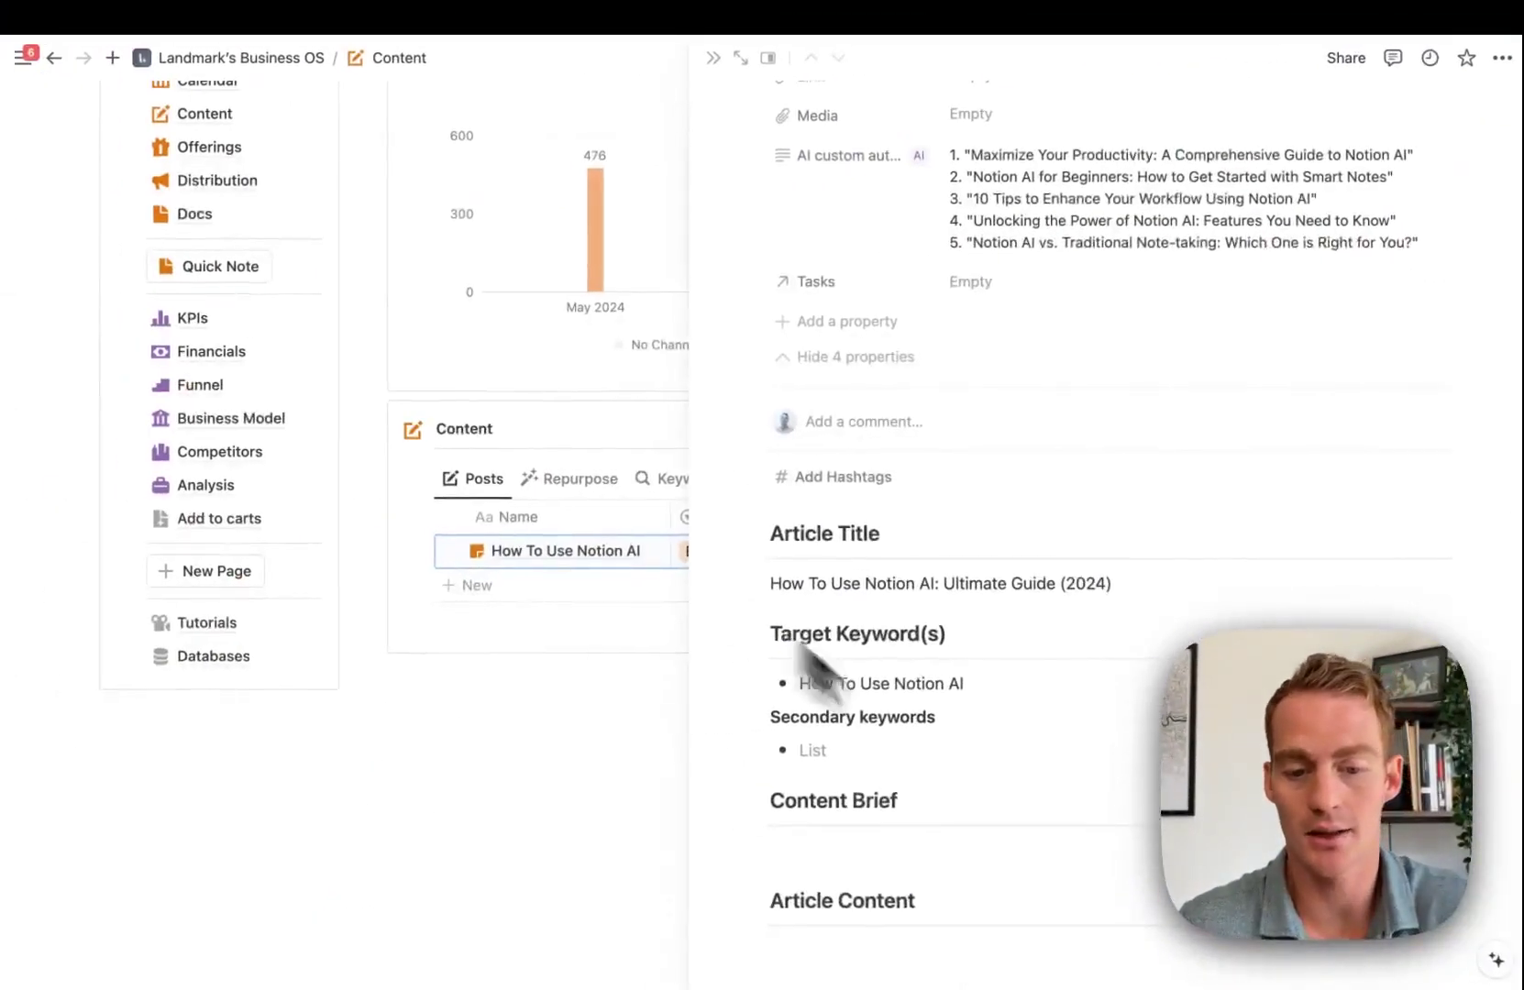
In Notion, list "Can I use Notion AI for free", "How do I get access to Notion AI" and "Is Notion AI better than ChatGPT" as secondary keywords.
{"action": "left_click", "coordinate": [830, 754]}
{"action": "type", "text": "Can I use Notion"}
{"action": "type", "text": "AI for free"}
{"action": "key", "text": "Return"}
{"action": "type", "text": "How can I get access to Notion AI"}
{"action": "key", "text": "Return"}
{"action": "type", "text": "Is Notion AI better than Chat"}
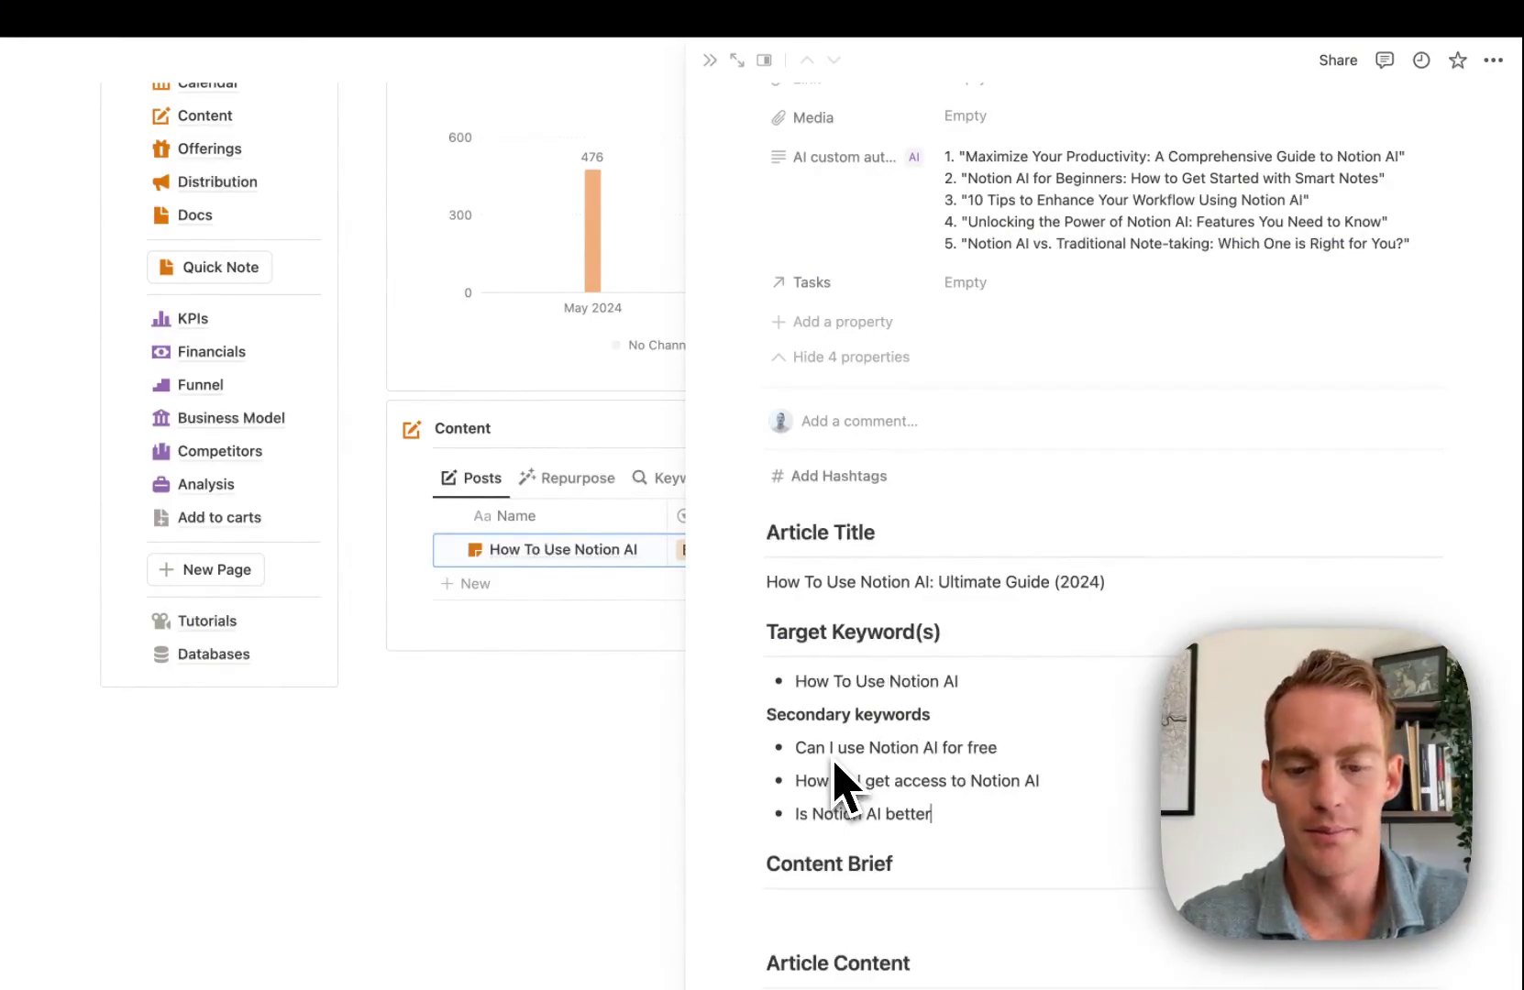
{"action": "type", "text": "GPT"}
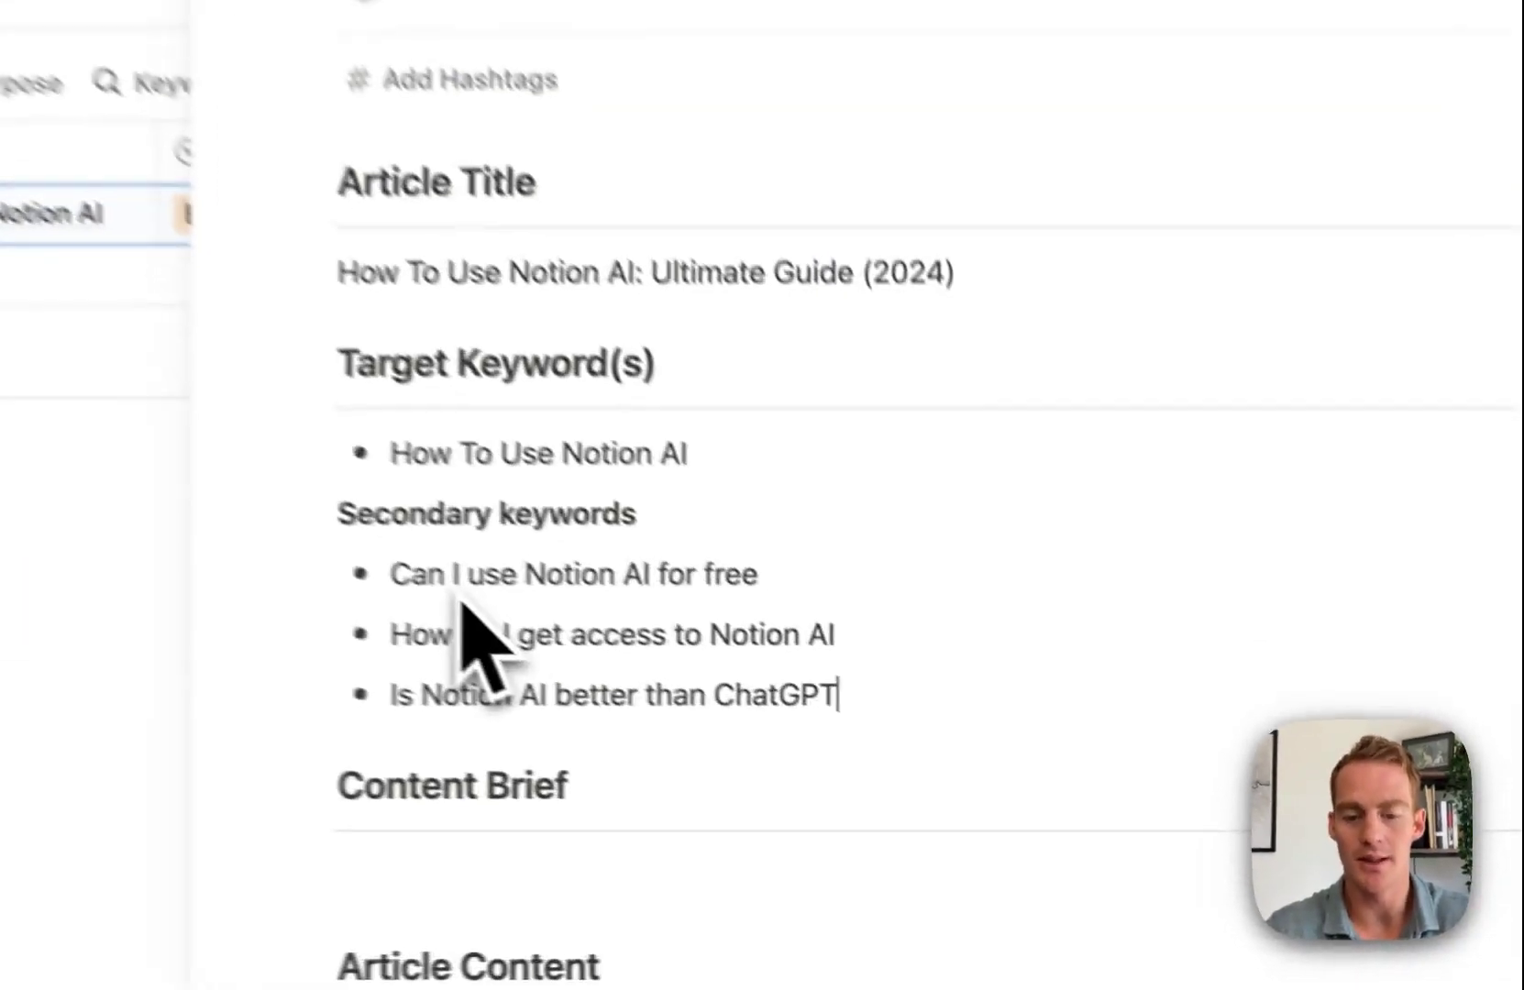
{"action": "scroll", "coordinate": [1038, 842], "scroll_direction": "down", "scroll_amount": 2}
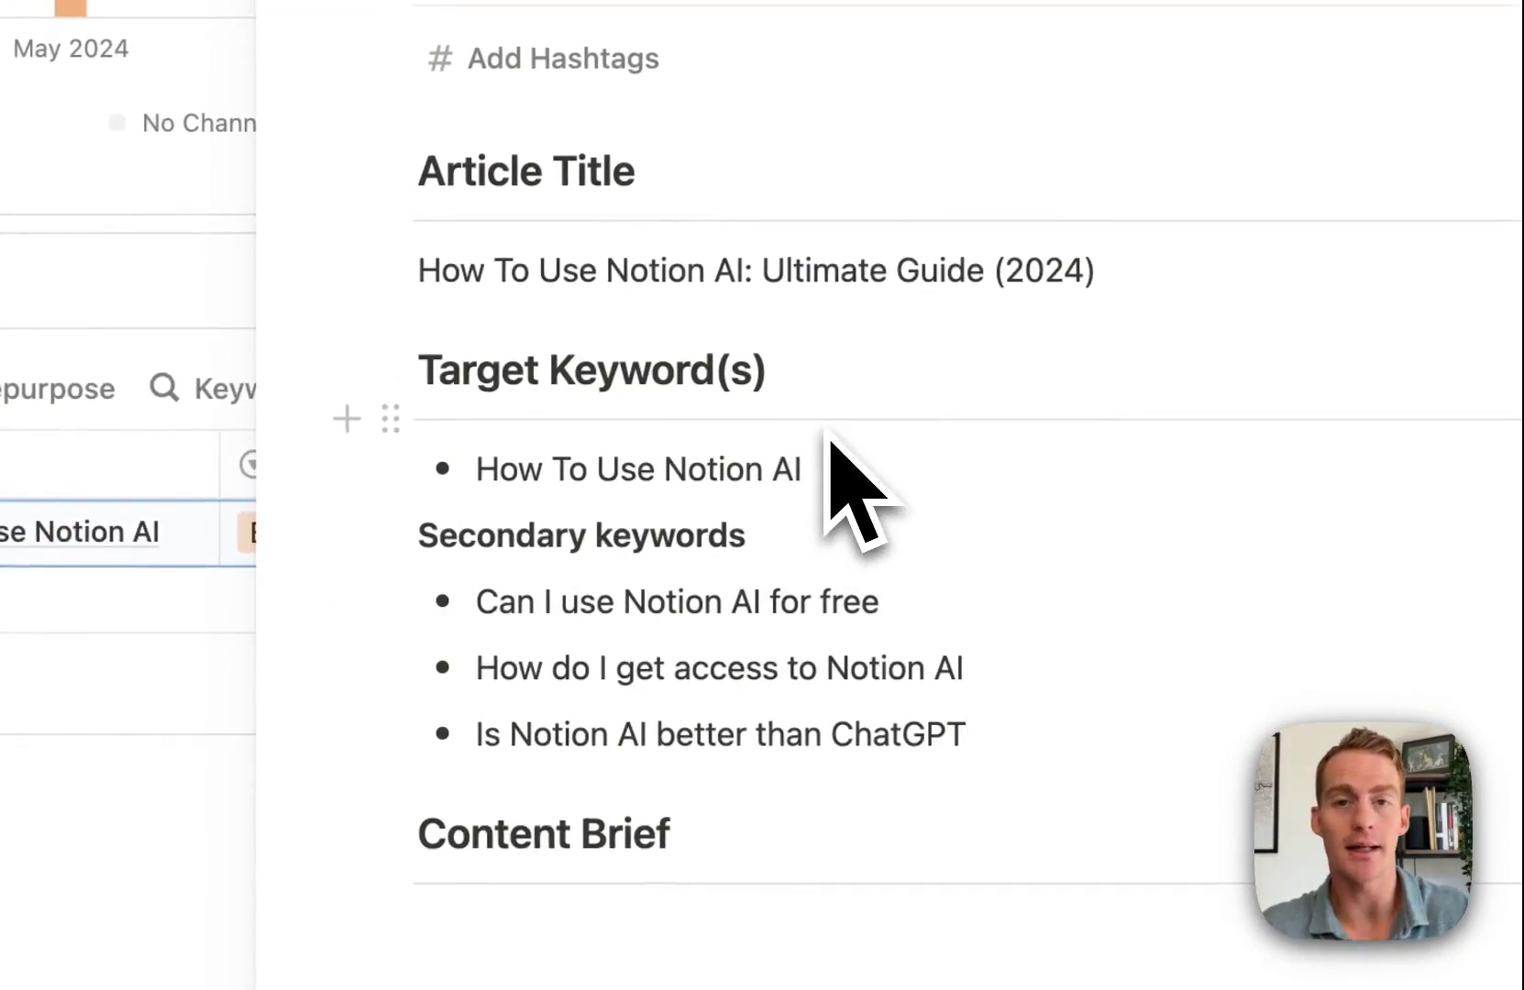
{"action": "left_click", "coordinate": [681, 796]}
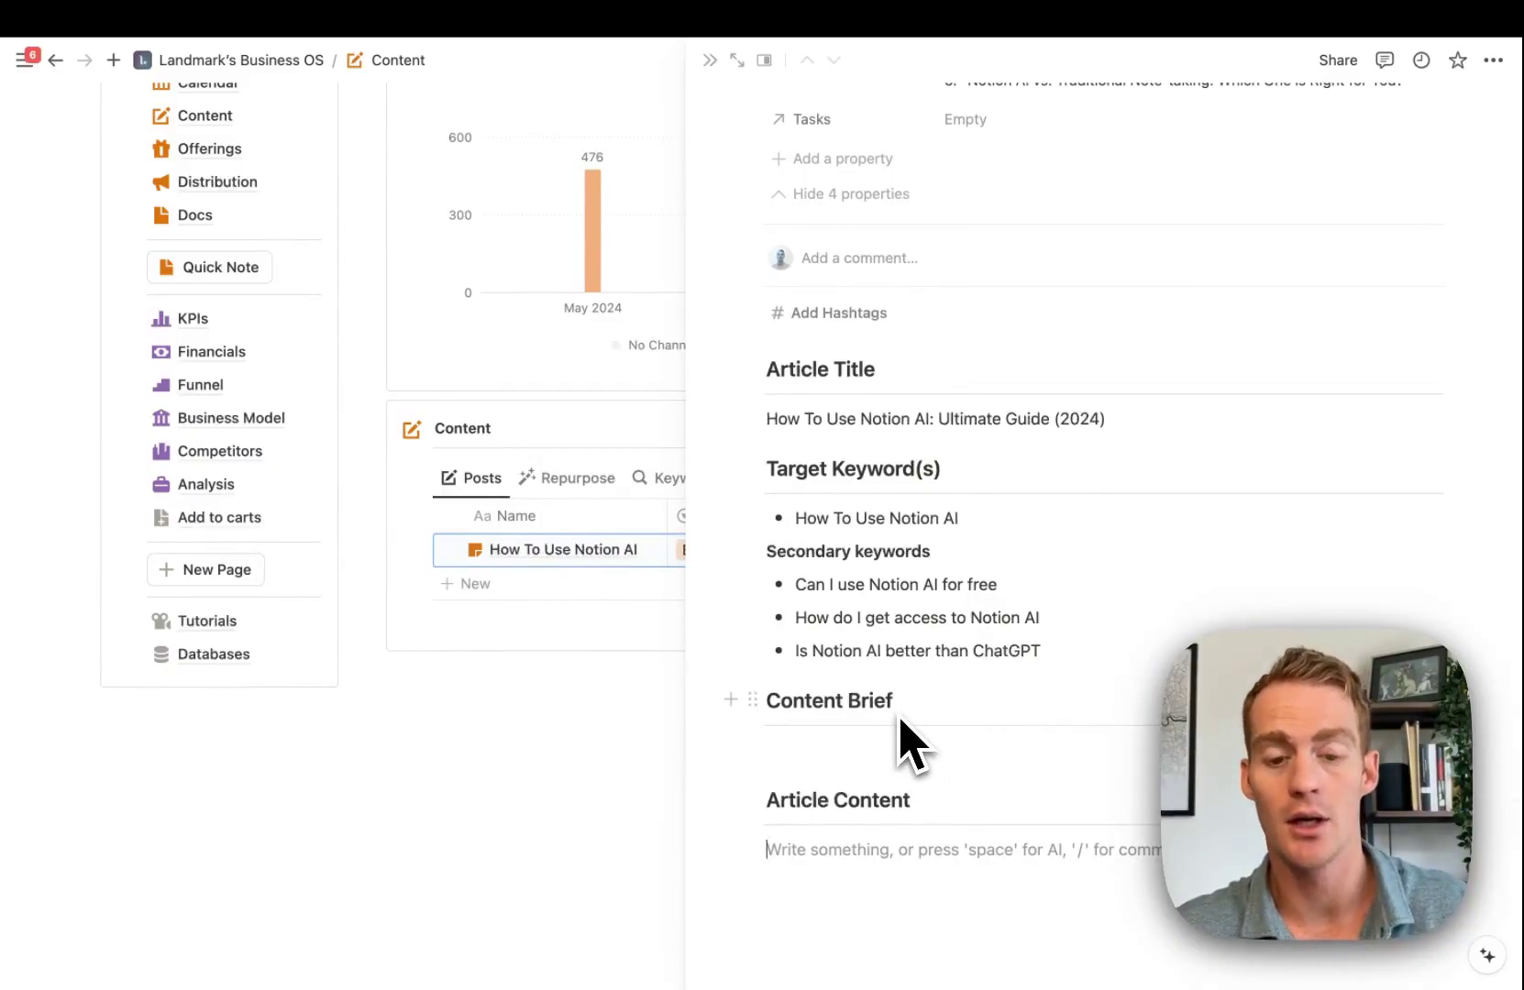
{"action": "left_click", "coordinate": [836, 749]}
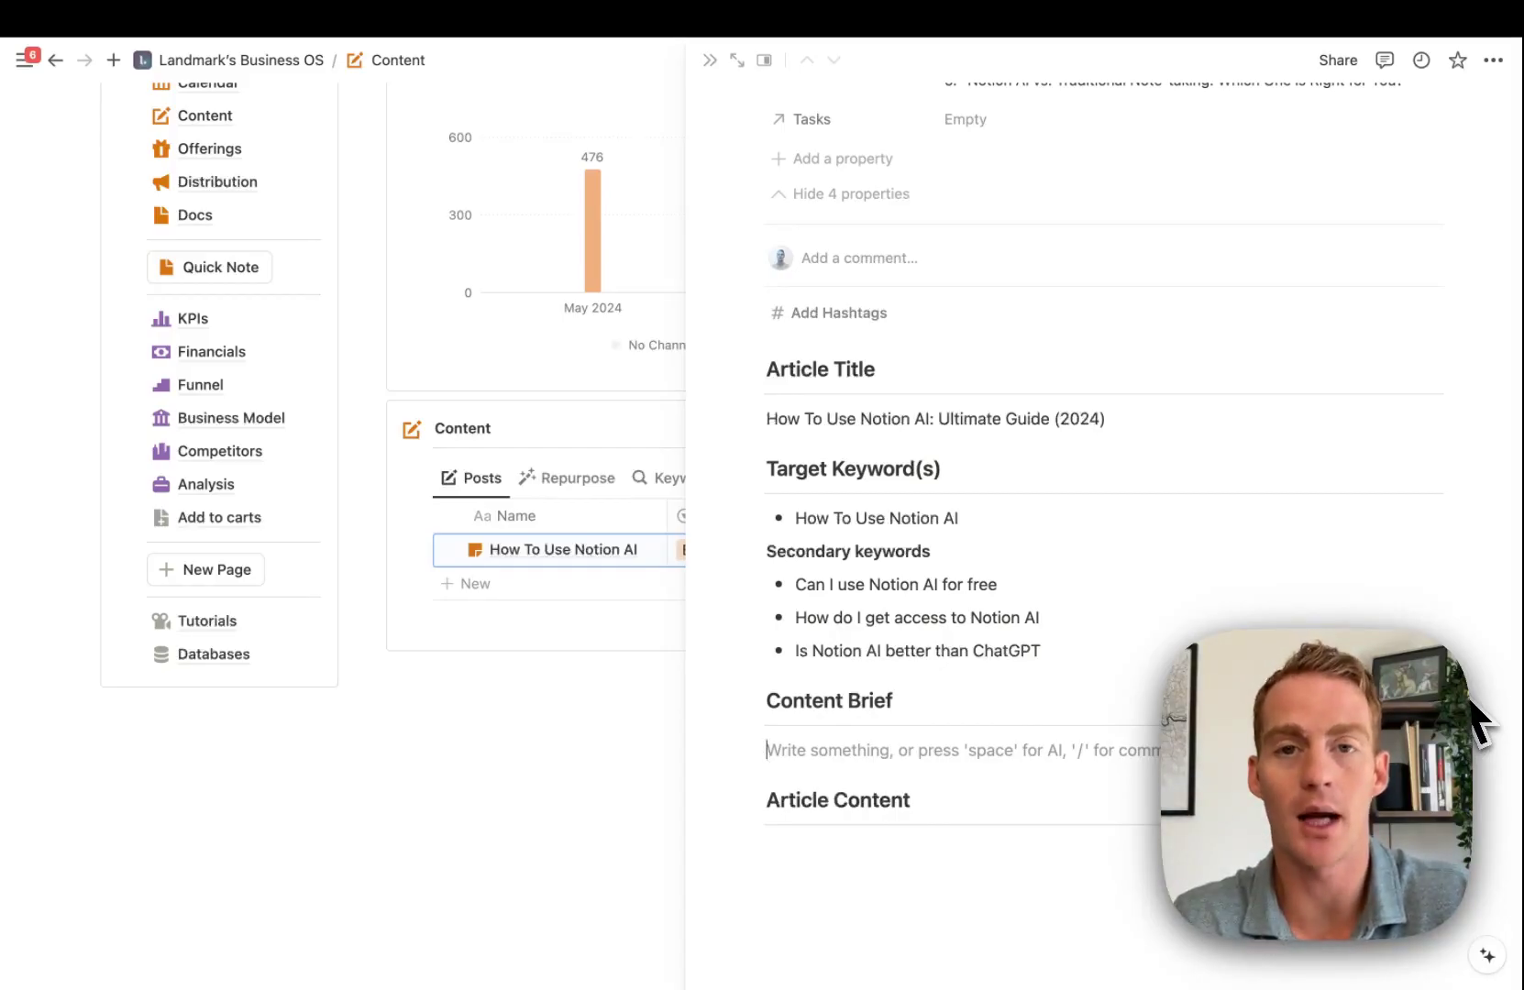
{"action": "left_click", "coordinate": [908, 845]}
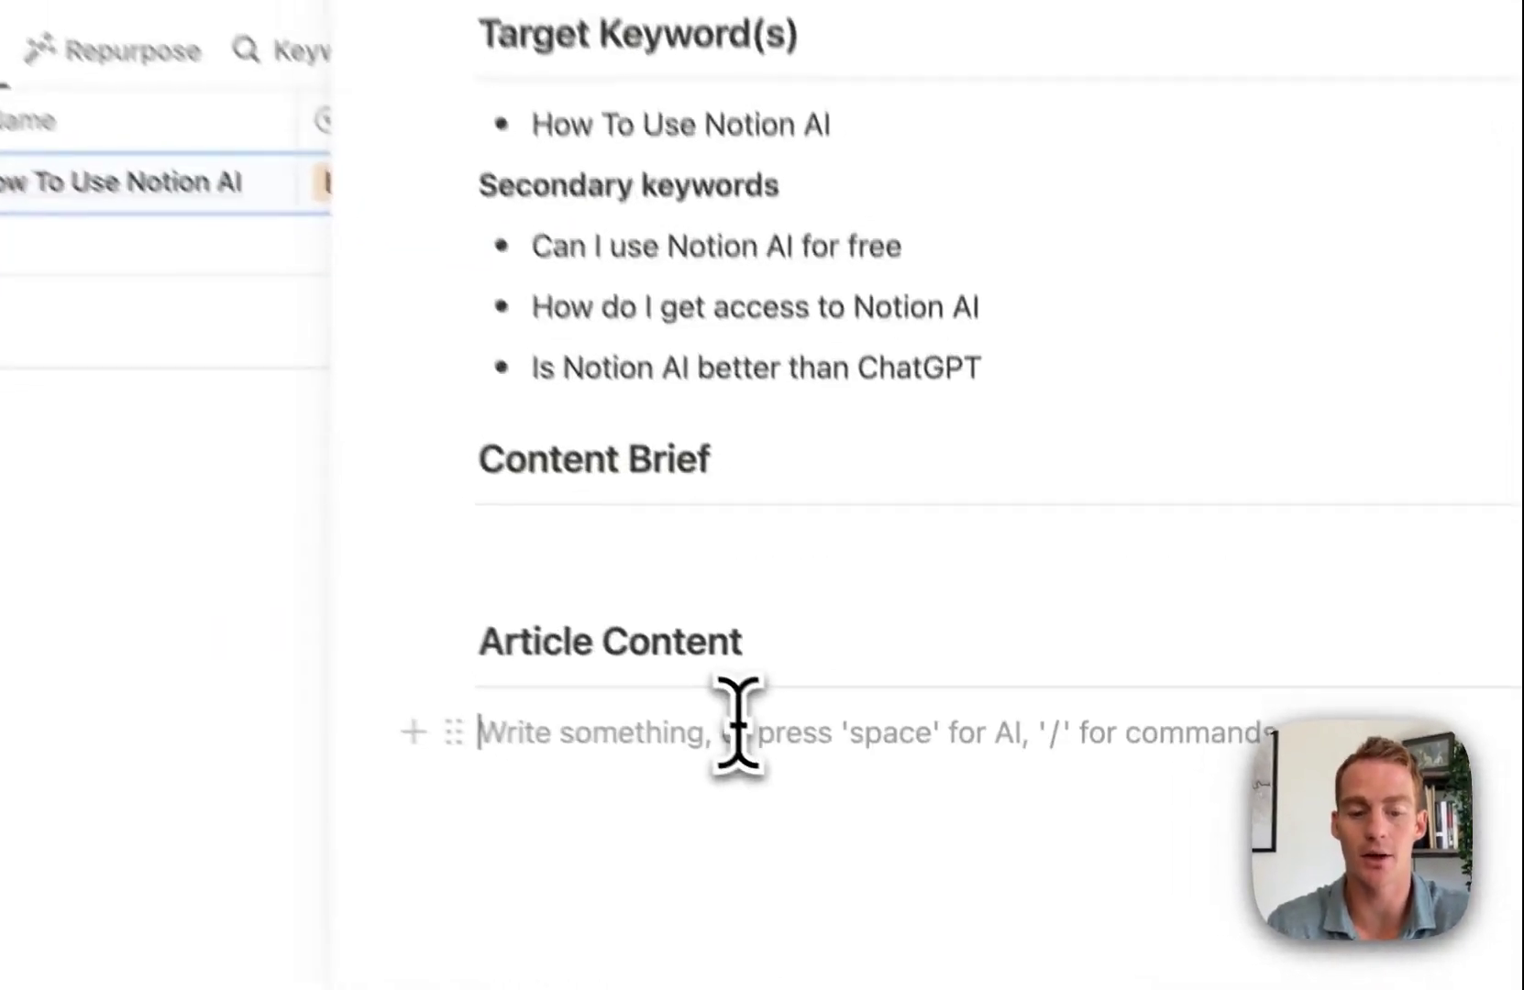
{"action": "key", "text": "space"}
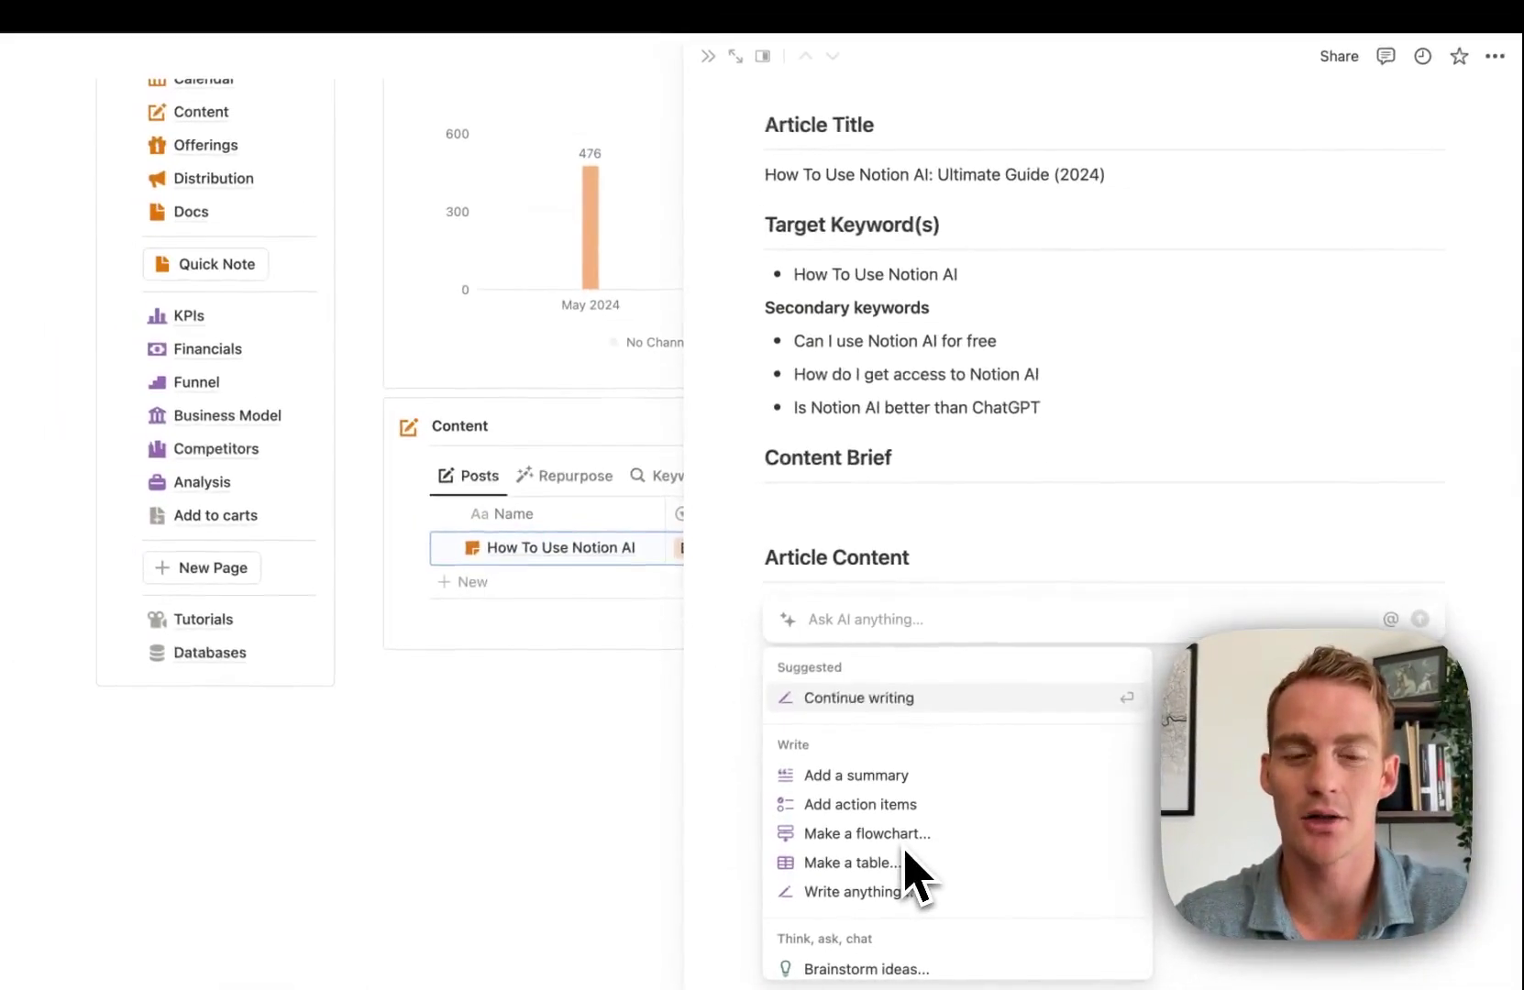
{"action": "key", "text": "Escape"}
{"action": "scroll", "coordinate": [802, 516], "scroll_direction": "up", "scroll_amount": 3}
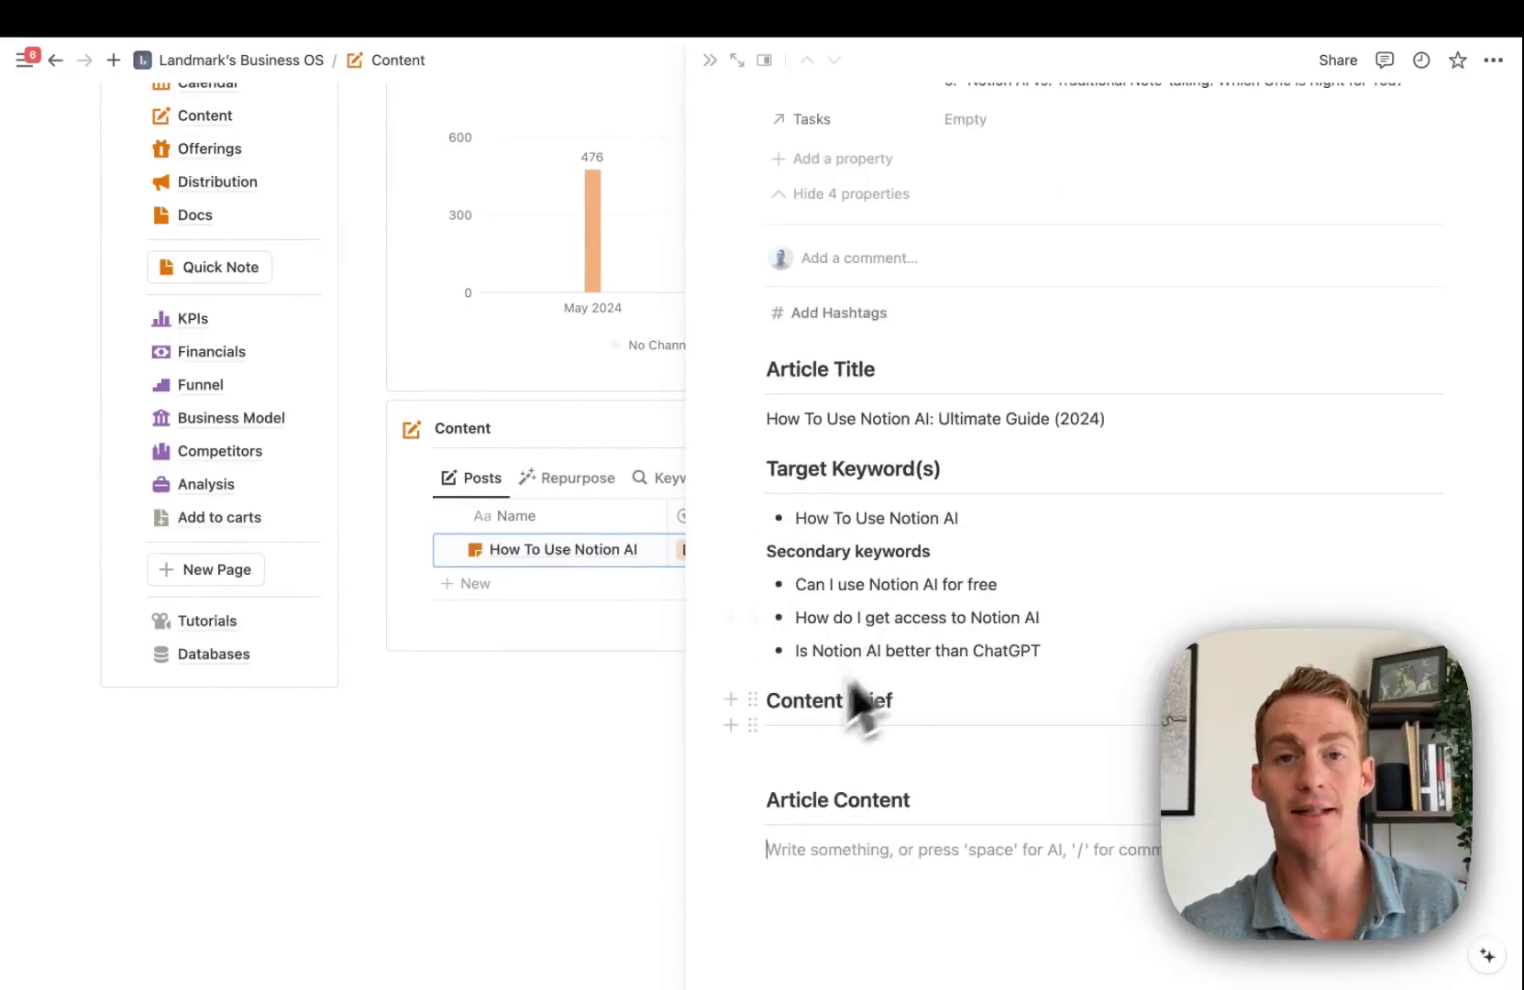
Begin the Content Brief section with "Write a full length SEO article on how to use Notion AI.".
{"action": "left_click", "coordinate": [790, 761]}
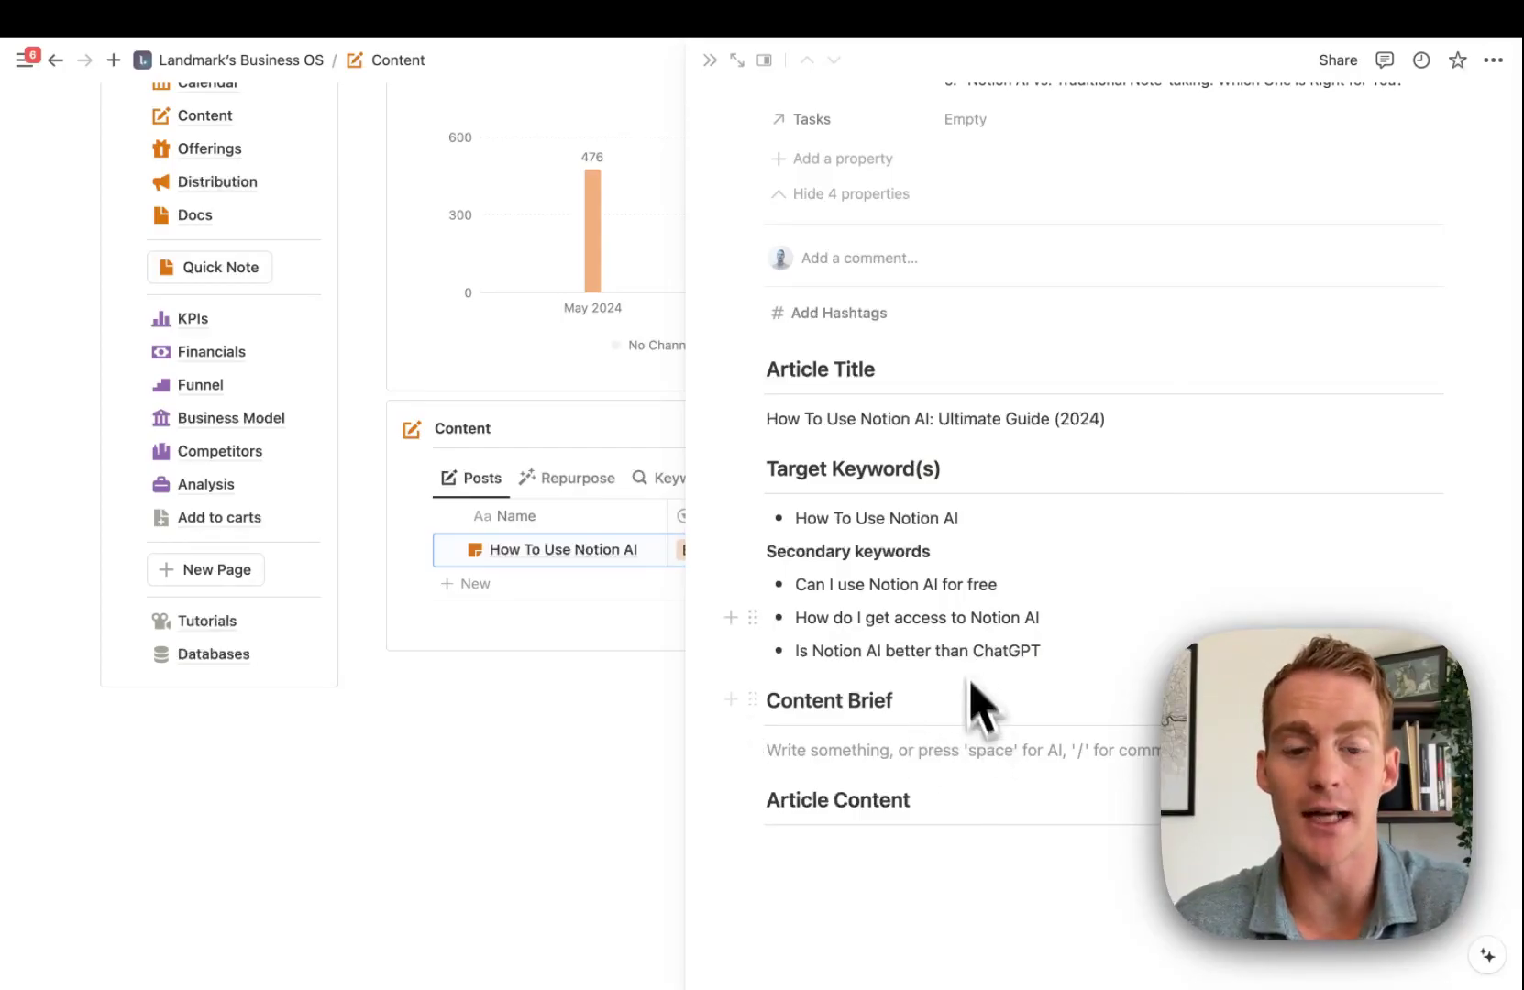
{"action": "scroll", "coordinate": [976, 633], "scroll_direction": "up", "scroll_amount": 8}
{"action": "scroll", "coordinate": [963, 452], "scroll_direction": "down", "scroll_amount": 3}
{"action": "scroll", "coordinate": [1027, 412], "scroll_direction": "down", "scroll_amount": 6}
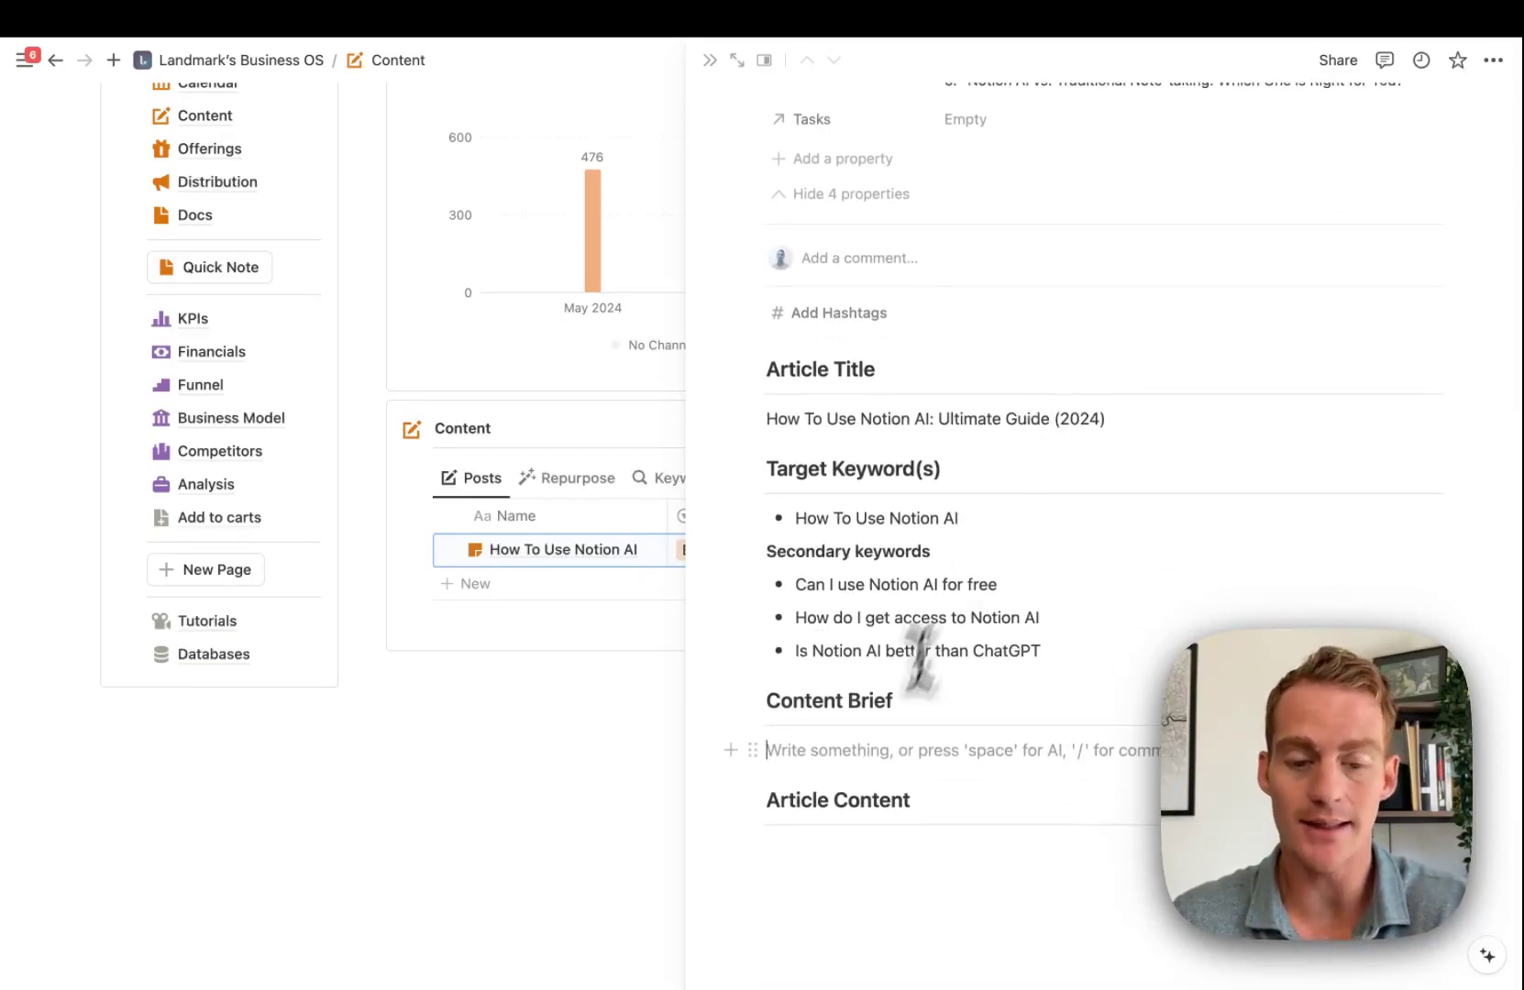
{"action": "type", "text": "Write a full length S"}
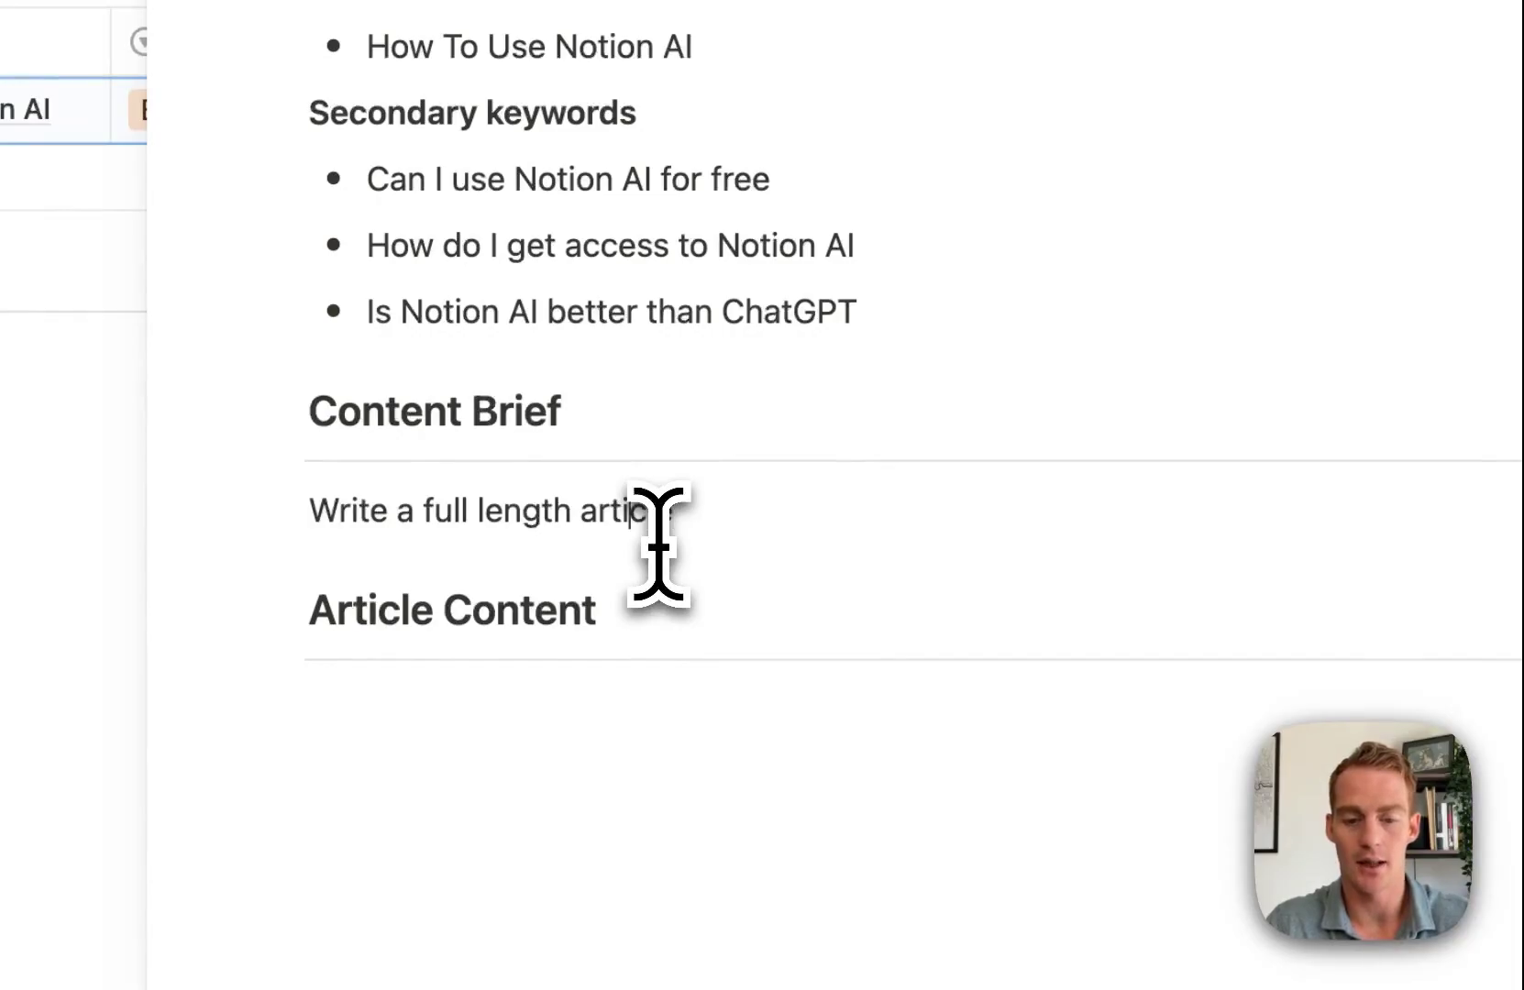
{"action": "type", "text": "EO"}
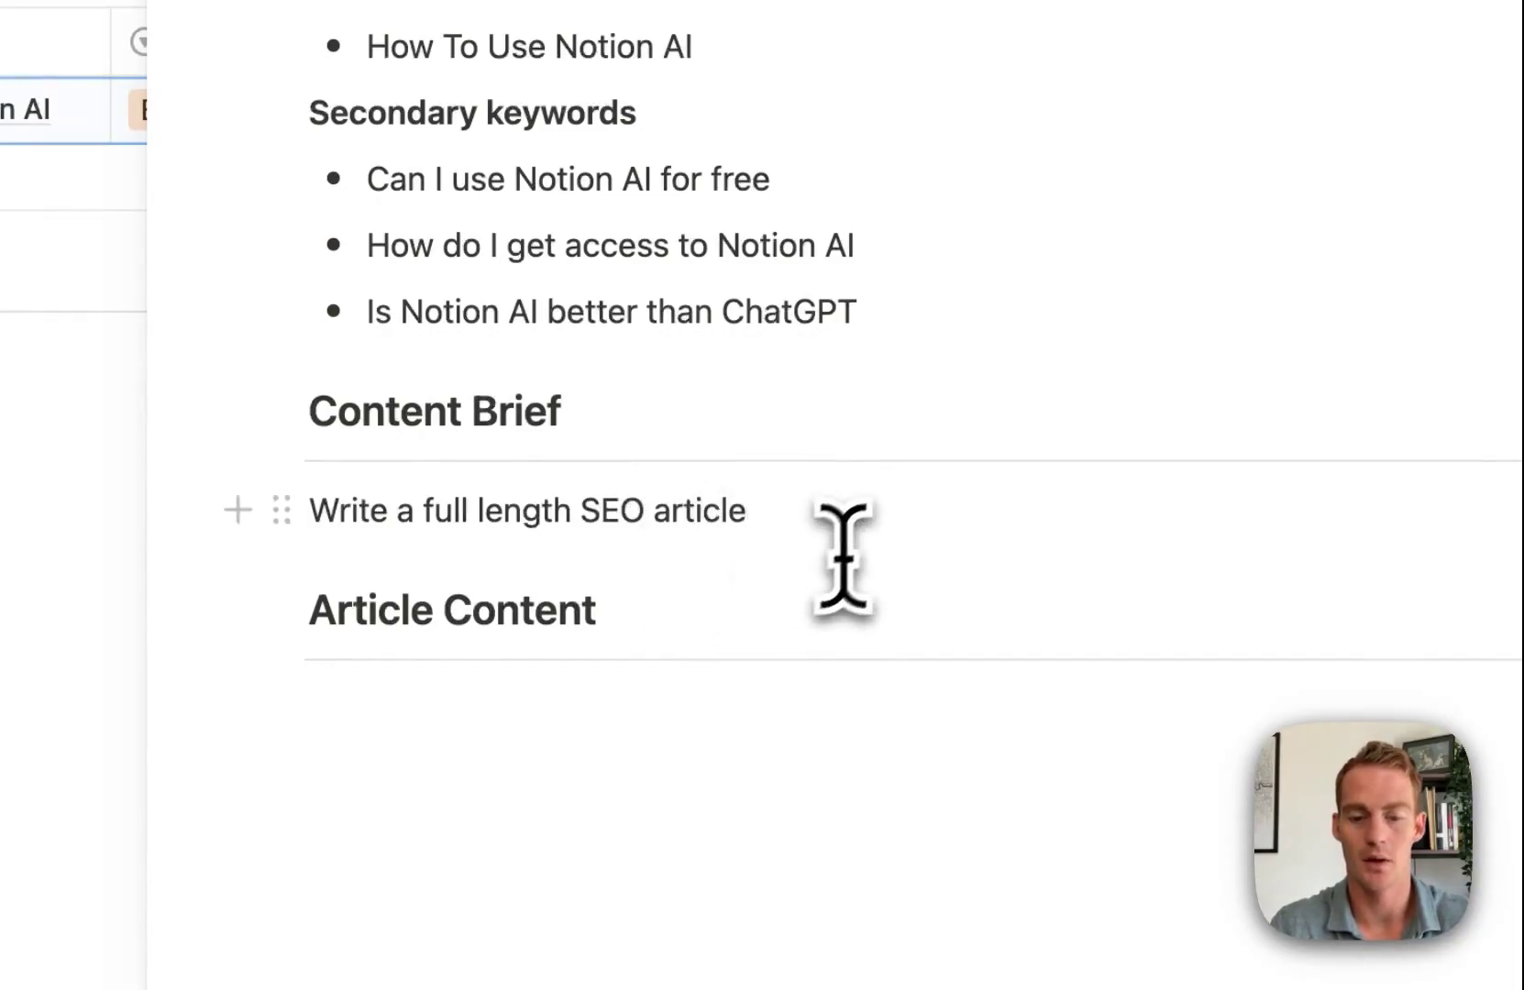
{"action": "left_click", "coordinate": [857, 527]}
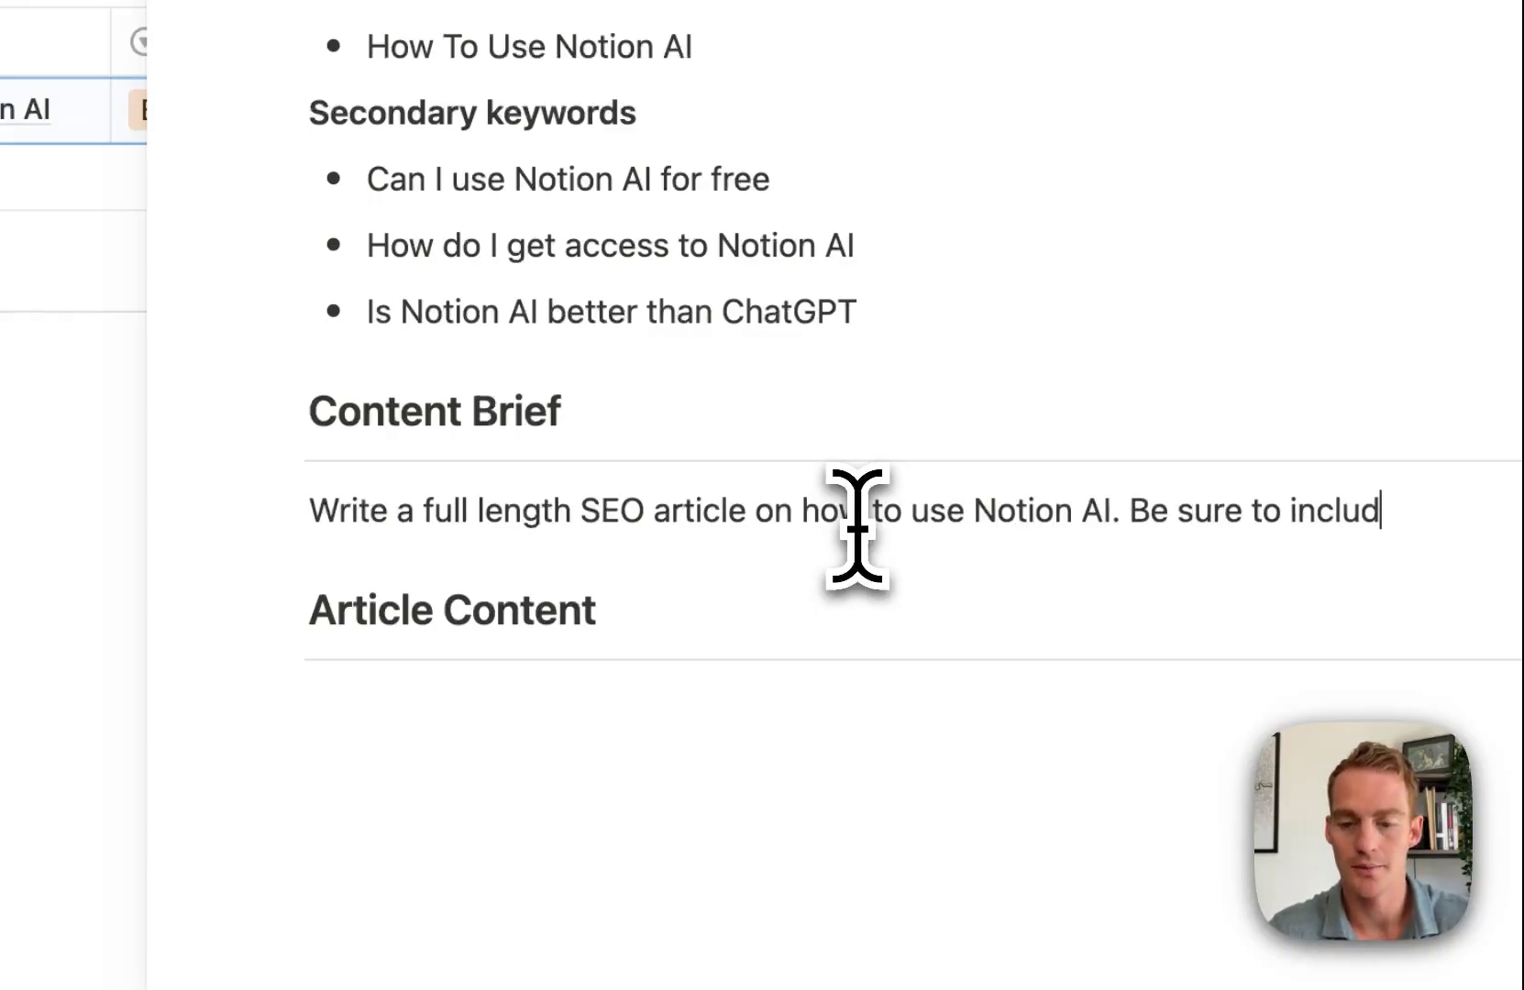
Extend the brief to cover all the main features, how to get access, any pricing information and tips for getting the most out of it.
{"action": "key", "text": "BackSpace"}
{"action": "key", "text": "BackSpace"}
{"action": "key", "text": "BackSpace"}
{"action": "key", "text": "BackSpace"}
{"action": "key", "text": "BackSpace"}
{"action": "key", "text": "BackSpace"}
{"action": "type", "text": "cover all the main features, how to get access to it, and pricing information and some tips for getting the most out"}
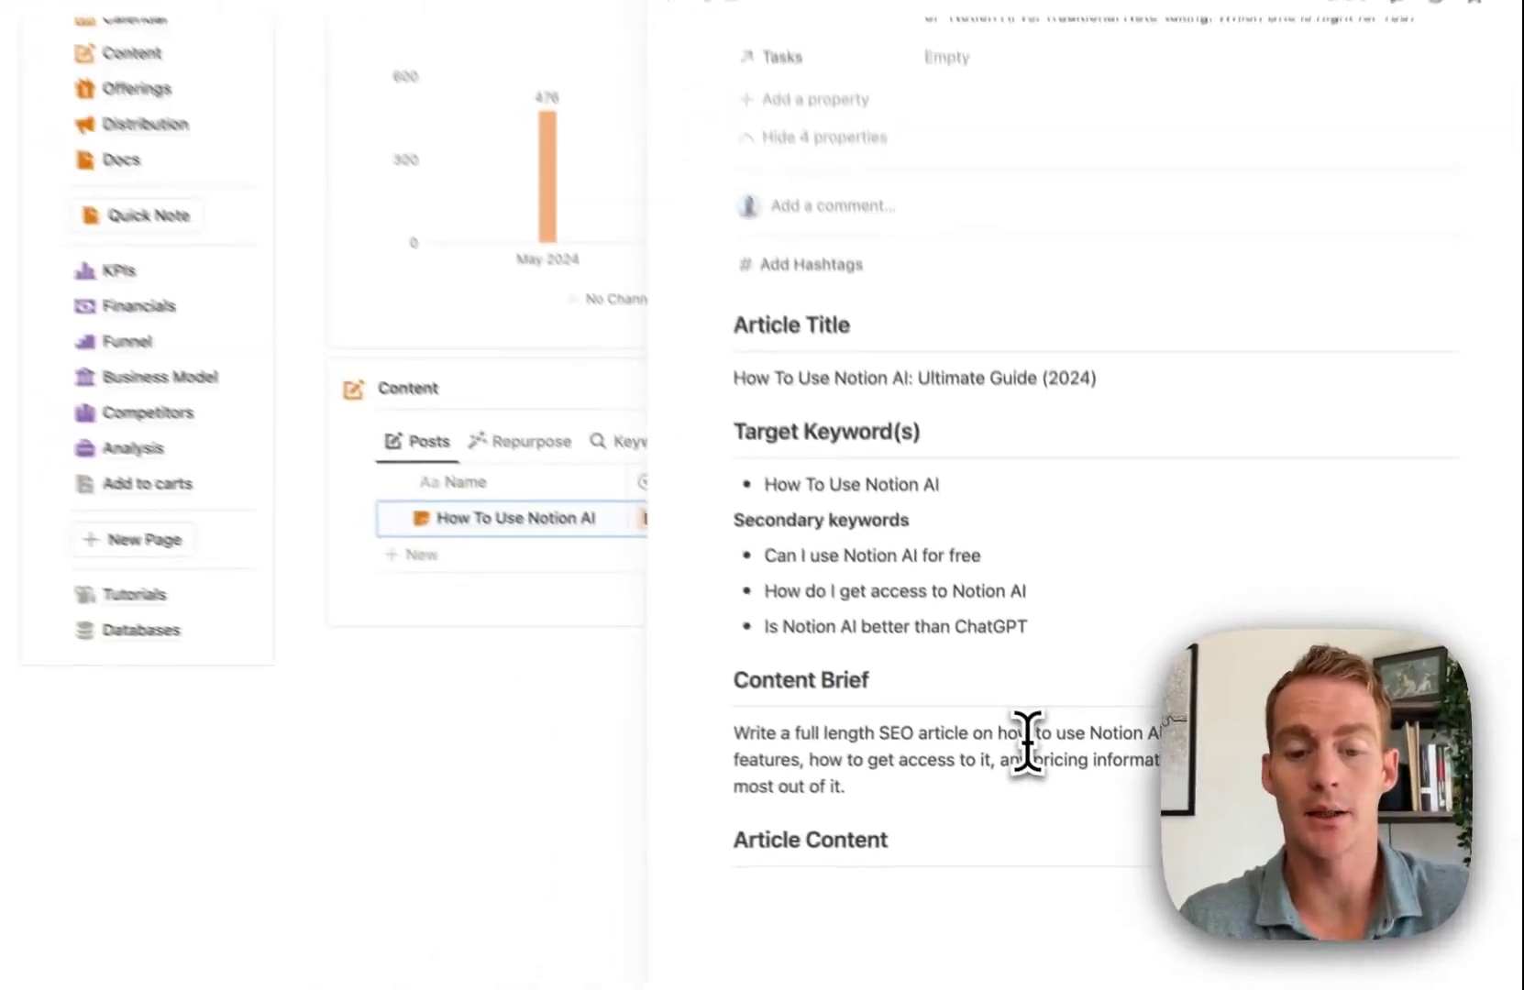
{"action": "type", "text": "of it."}
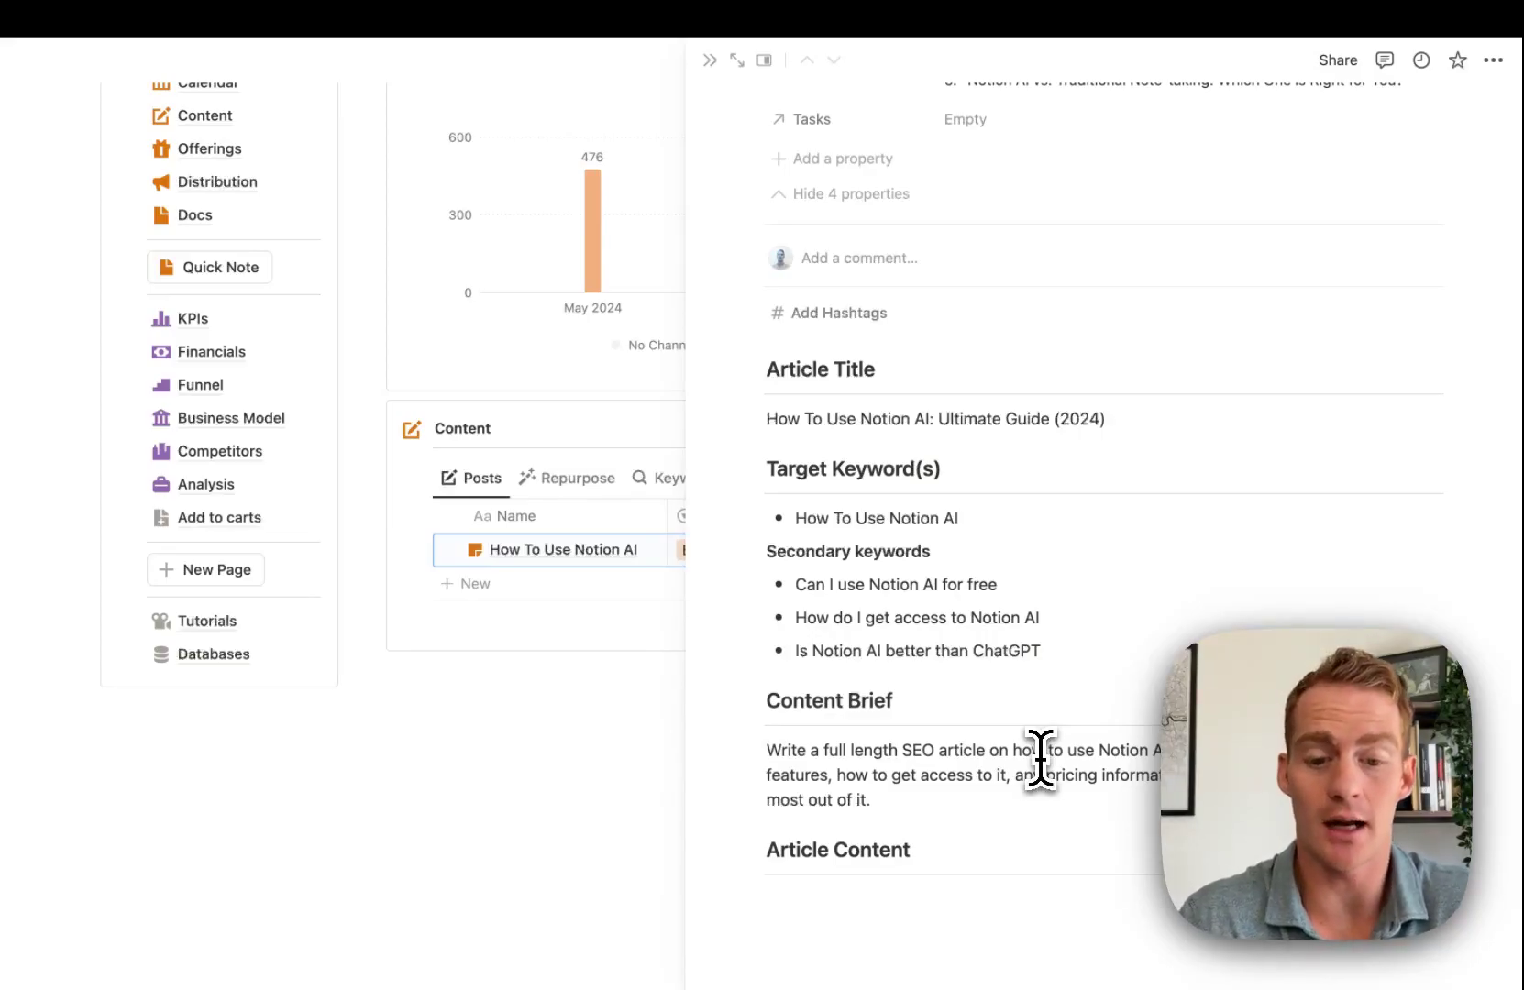
{"action": "key", "text": "Return"}
Switch to Chrome, search Google for "notion ai" and open Notion's Writer and Autofill help article from the results.
{"action": "key", "text": "super+Tab"}
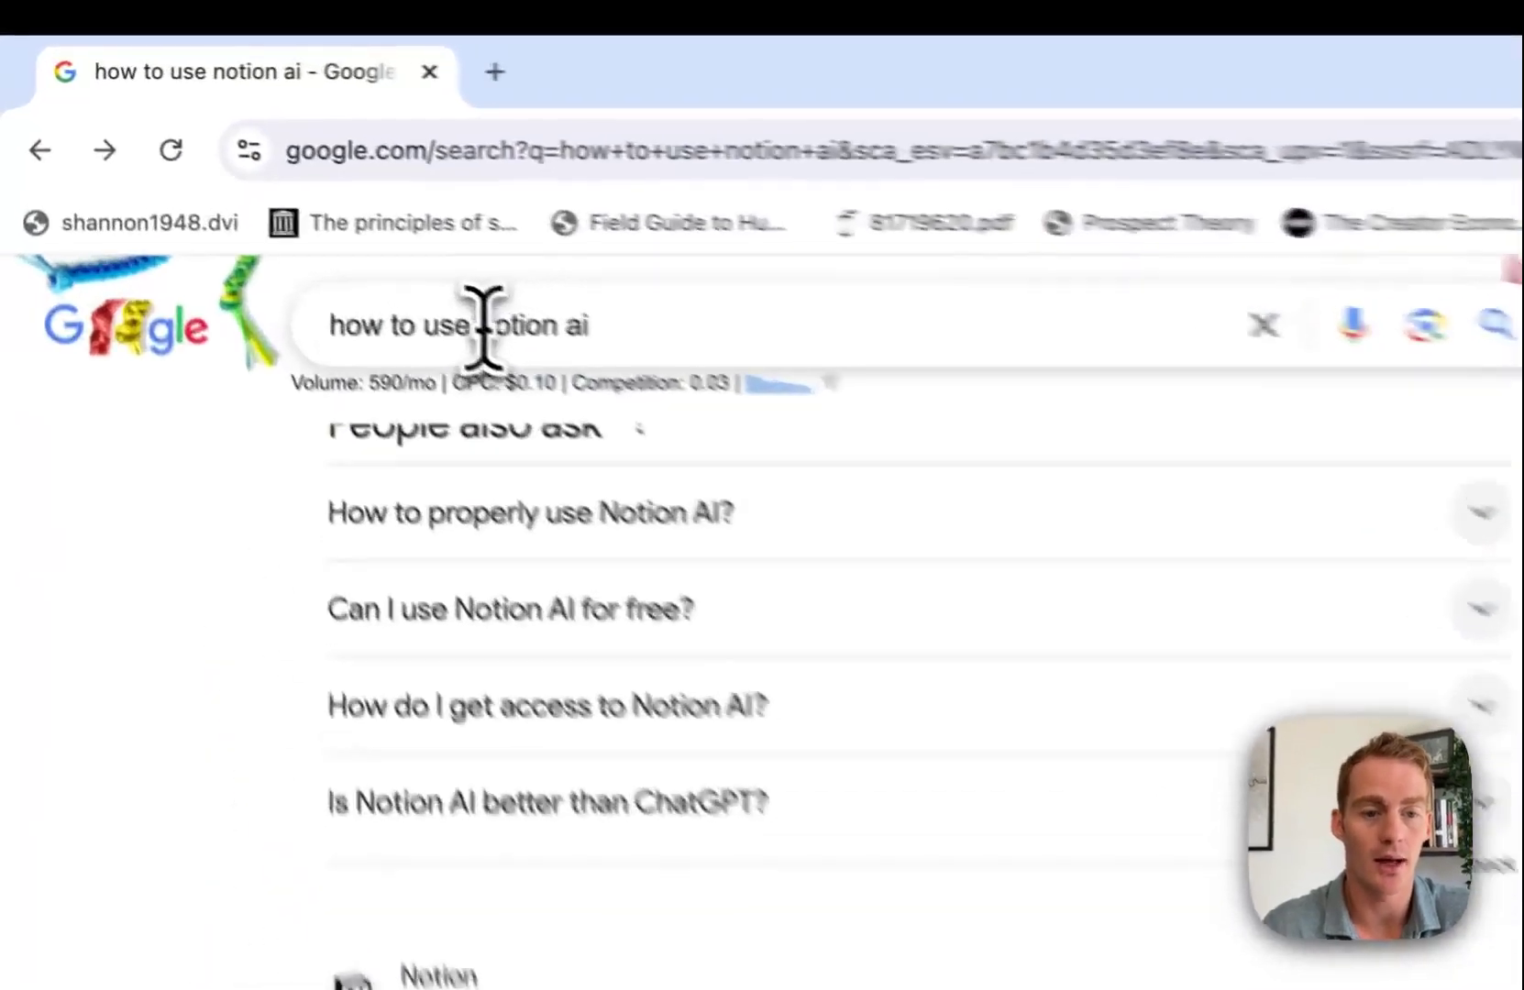
{"action": "left_click_drag", "start_coordinate": [472, 321], "coordinate": [257, 338]}
{"action": "key", "text": "BackSpace"}
{"action": "key", "text": "Return"}
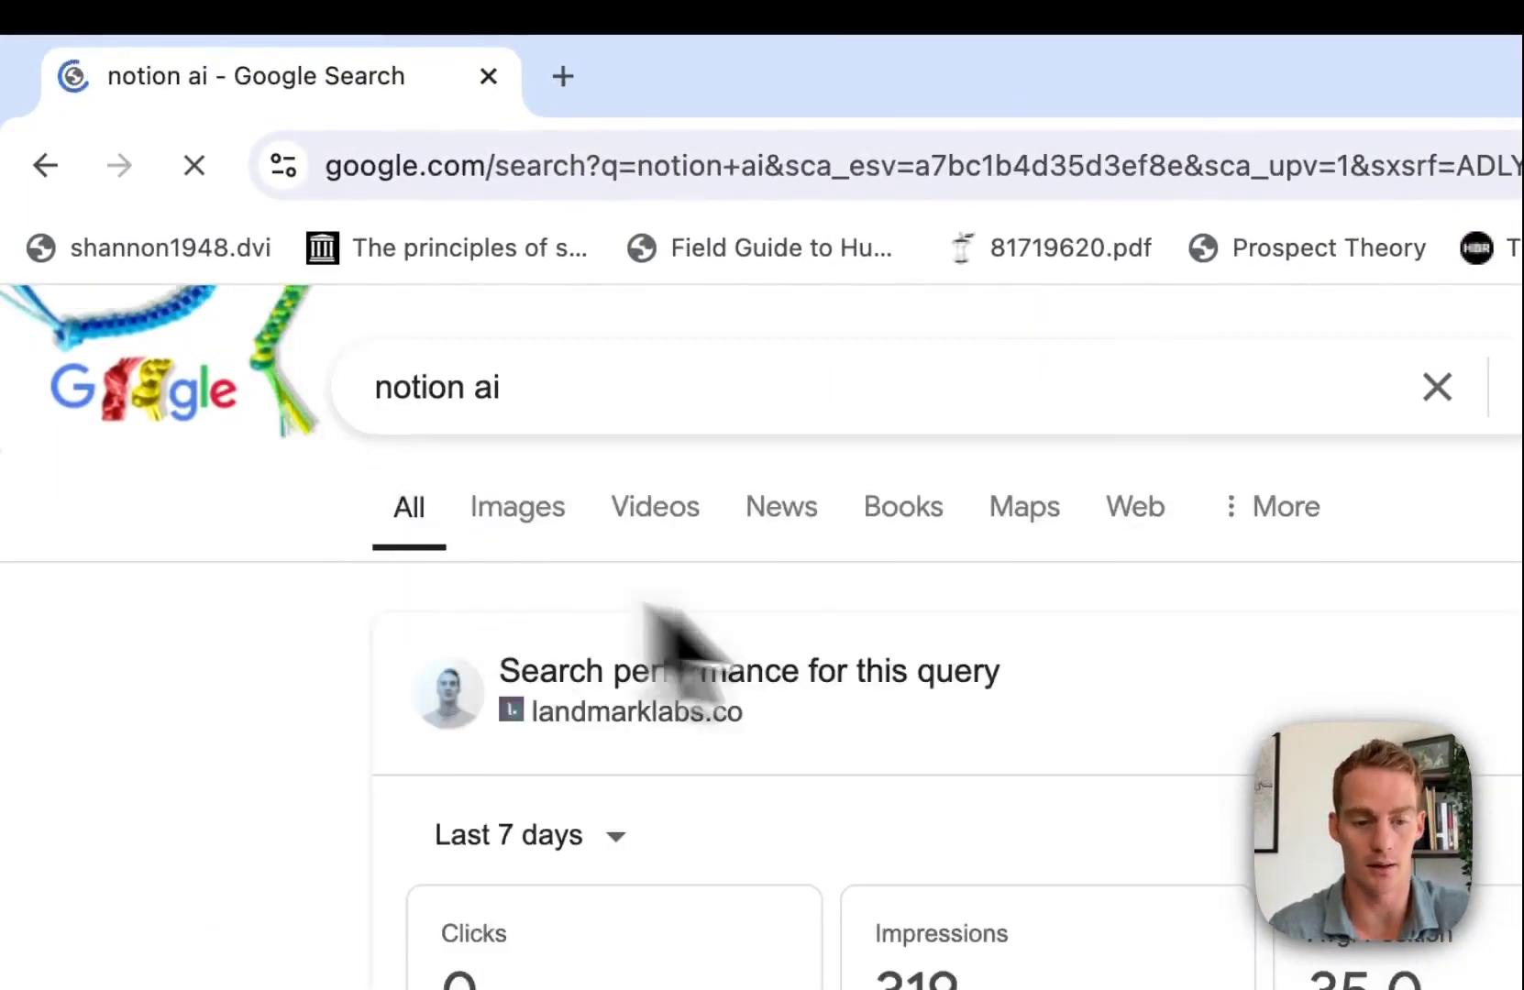
{"action": "scroll", "coordinate": [596, 623], "scroll_direction": "down", "scroll_amount": 10}
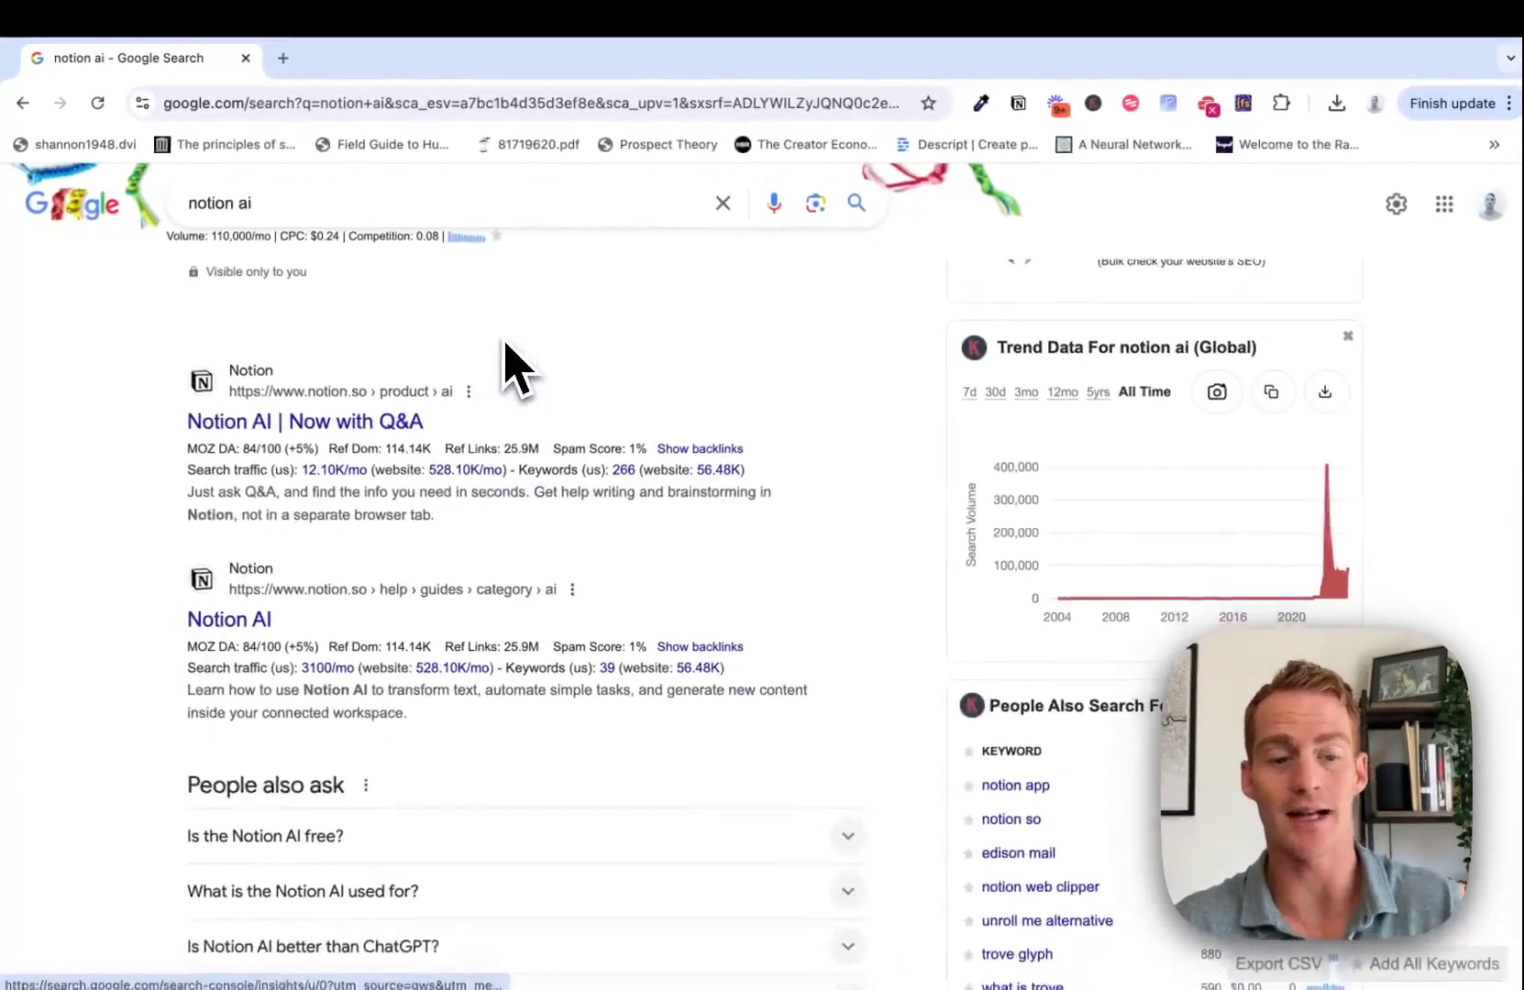
{"action": "scroll", "coordinate": [513, 362], "scroll_direction": "down", "scroll_amount": 4}
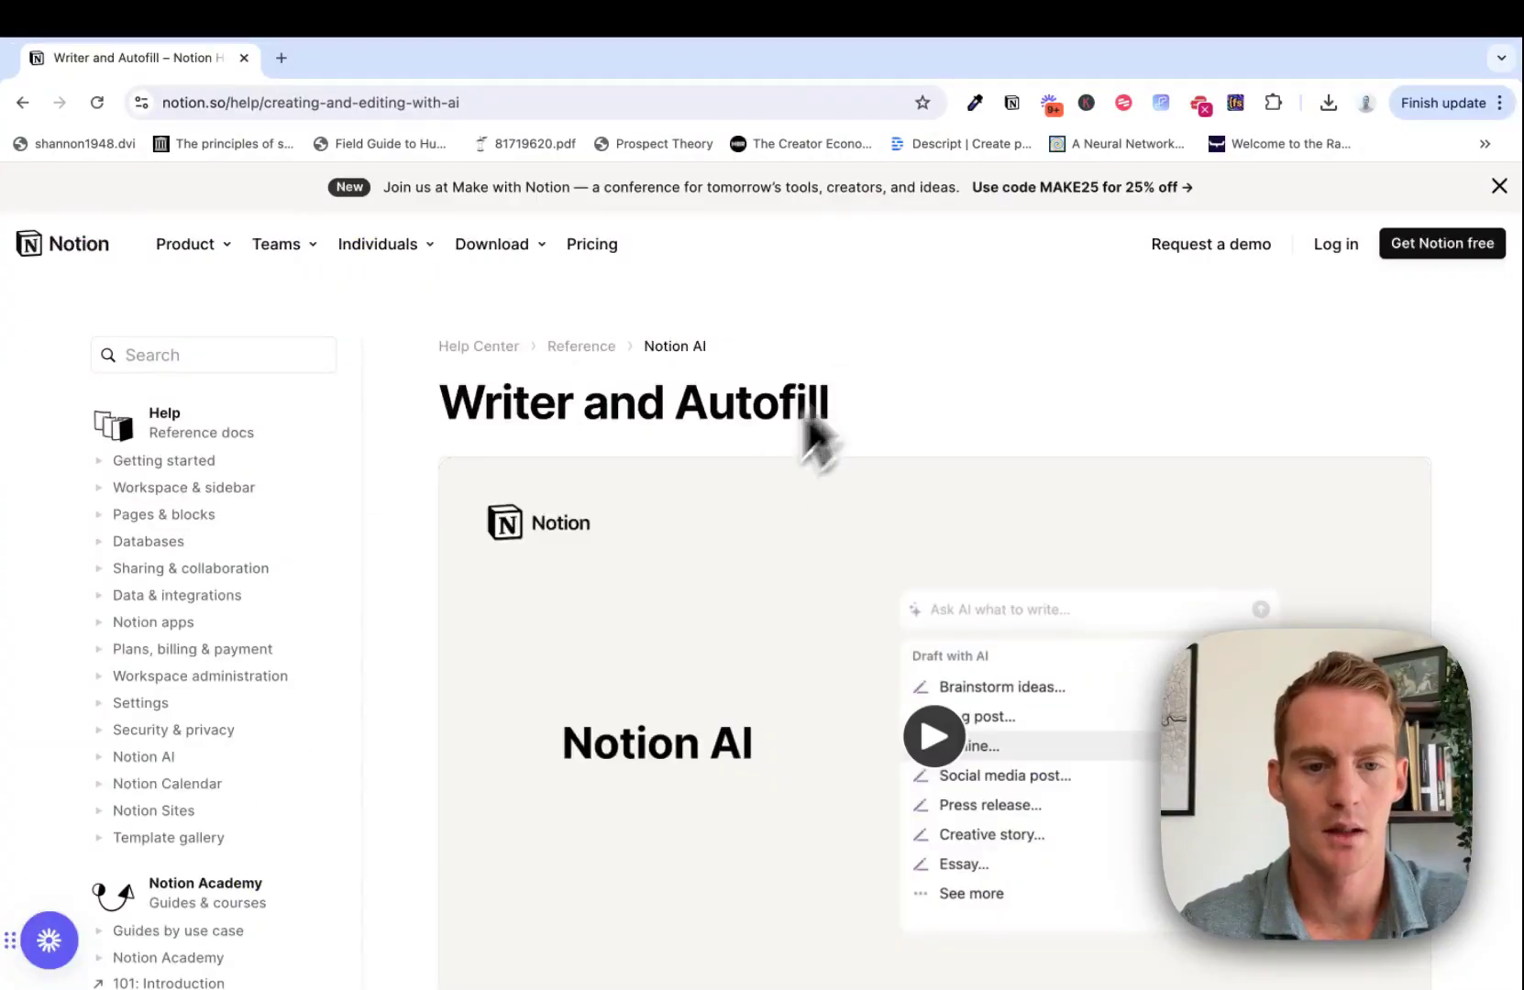
Copy the help article's body from "Notion AI can be helpful in various parts of your workflow" through the final "Update all pages" bullet.
{"action": "scroll", "coordinate": [876, 408], "scroll_direction": "down", "scroll_amount": 3}
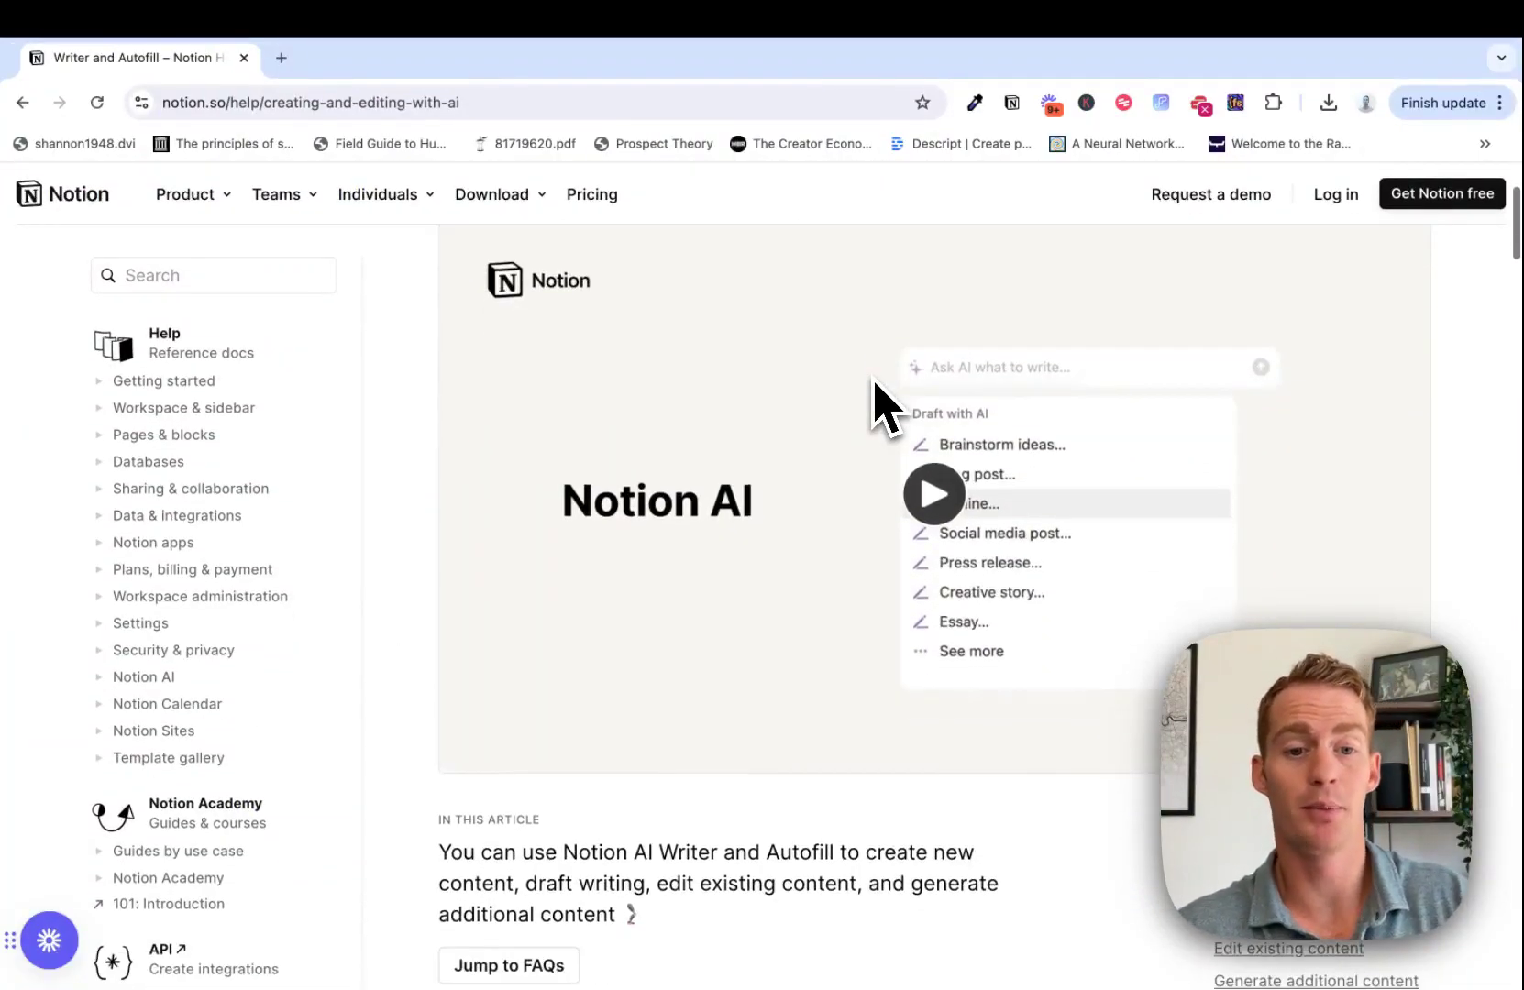
{"action": "scroll", "coordinate": [876, 408], "scroll_direction": "down", "scroll_amount": 8}
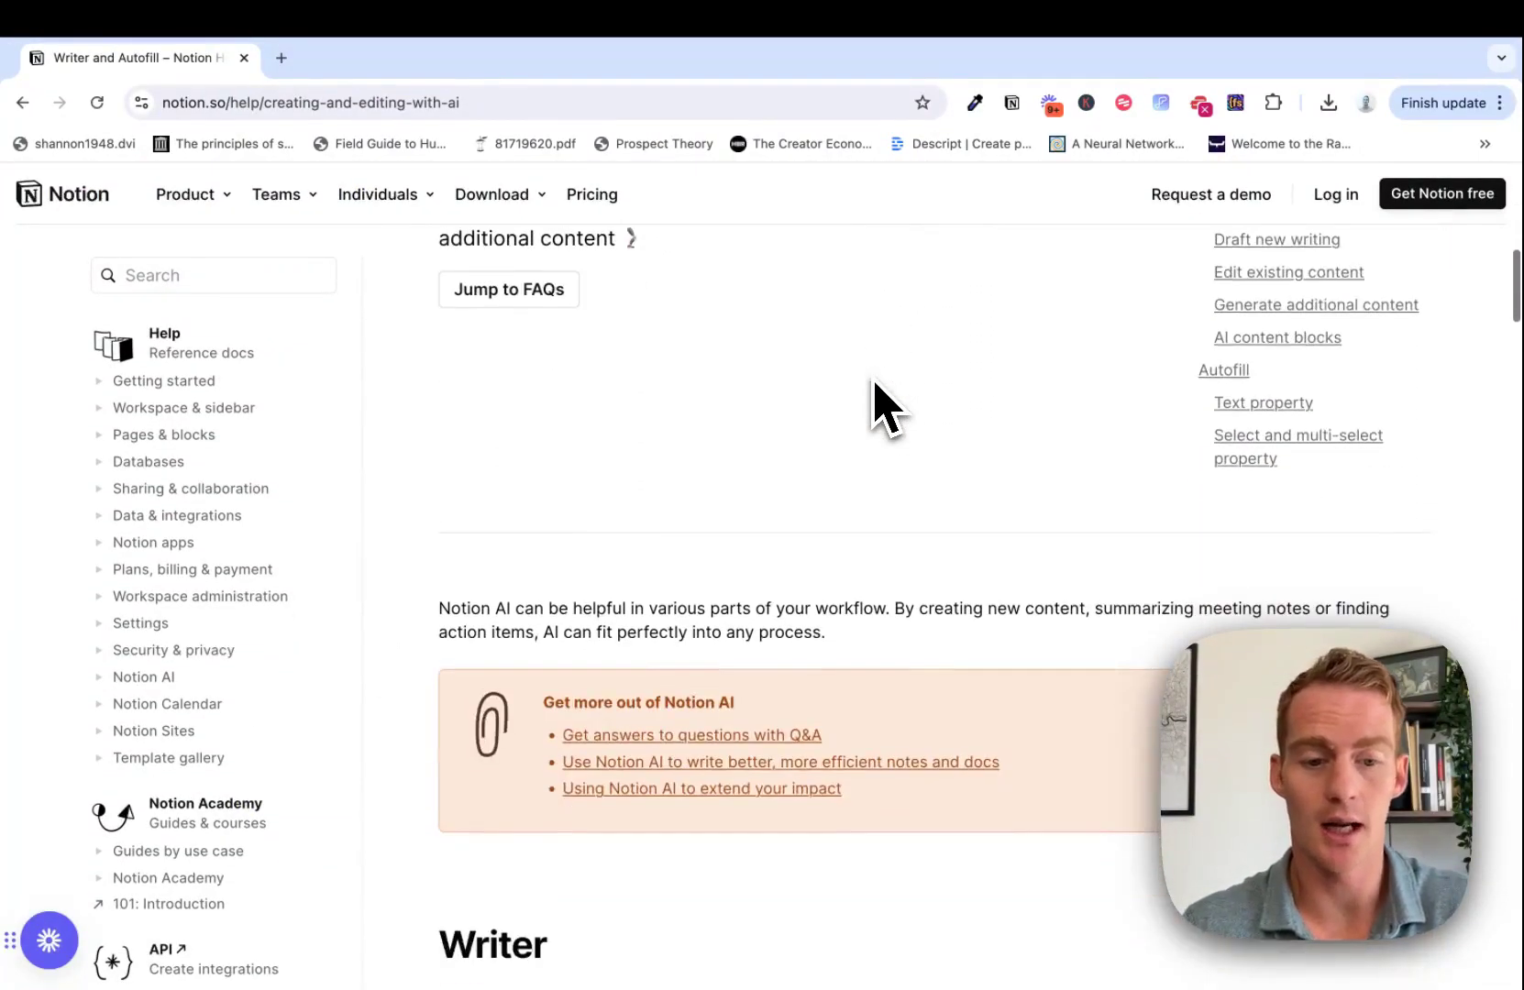
{"action": "left_click_drag", "start_coordinate": [436, 605], "coordinate": [807, 989]}
{"action": "left_click_drag", "start_coordinate": [1293, 414], "coordinate": [1137, 528]}
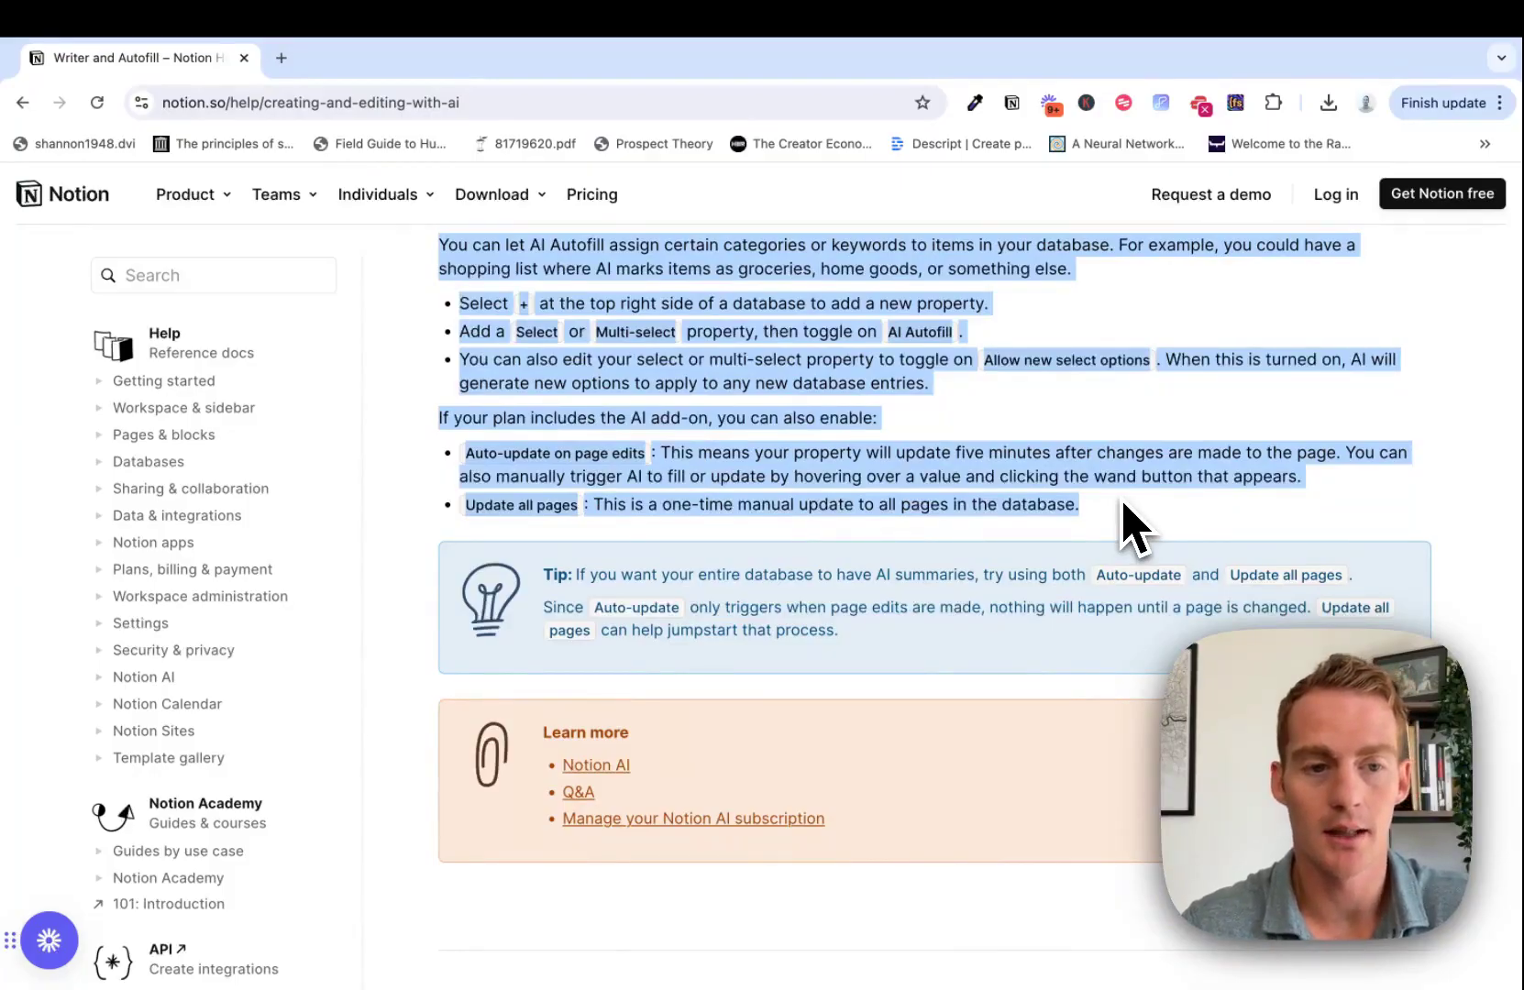
Back in Notion, introduce the documentation from Notion themselves in a new brief paragraph, ending with "reference this in your article:" and a new line below.
{"action": "key", "text": "super+Tab"}
{"action": "type", "text": "H"}
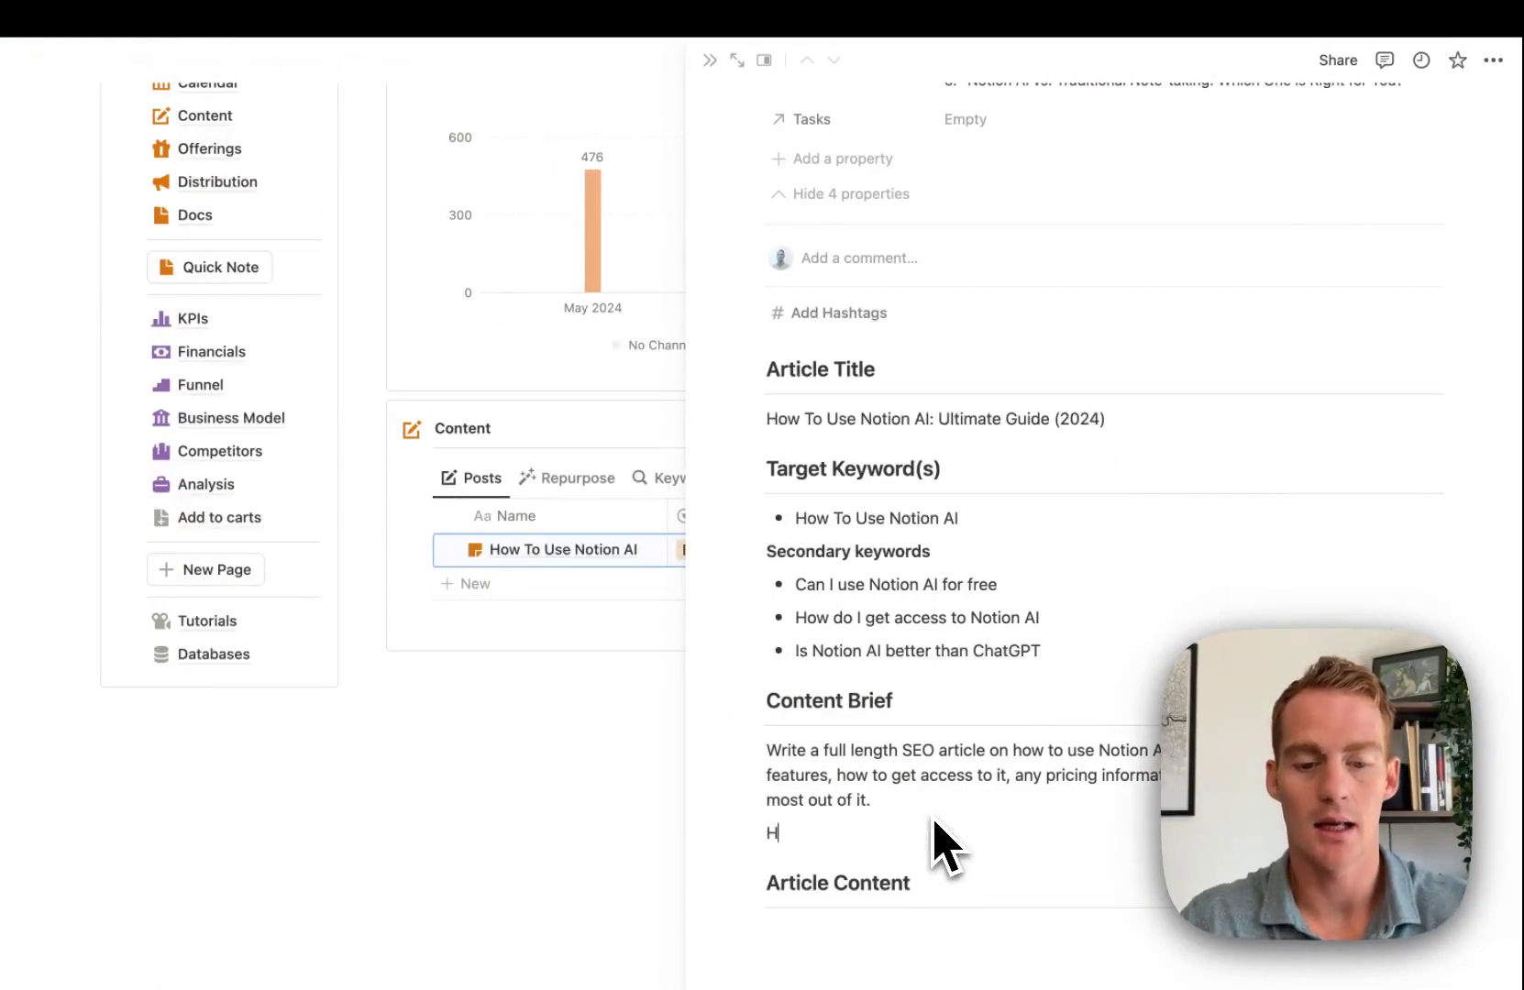
{"action": "type", "text": "ere is some docume"}
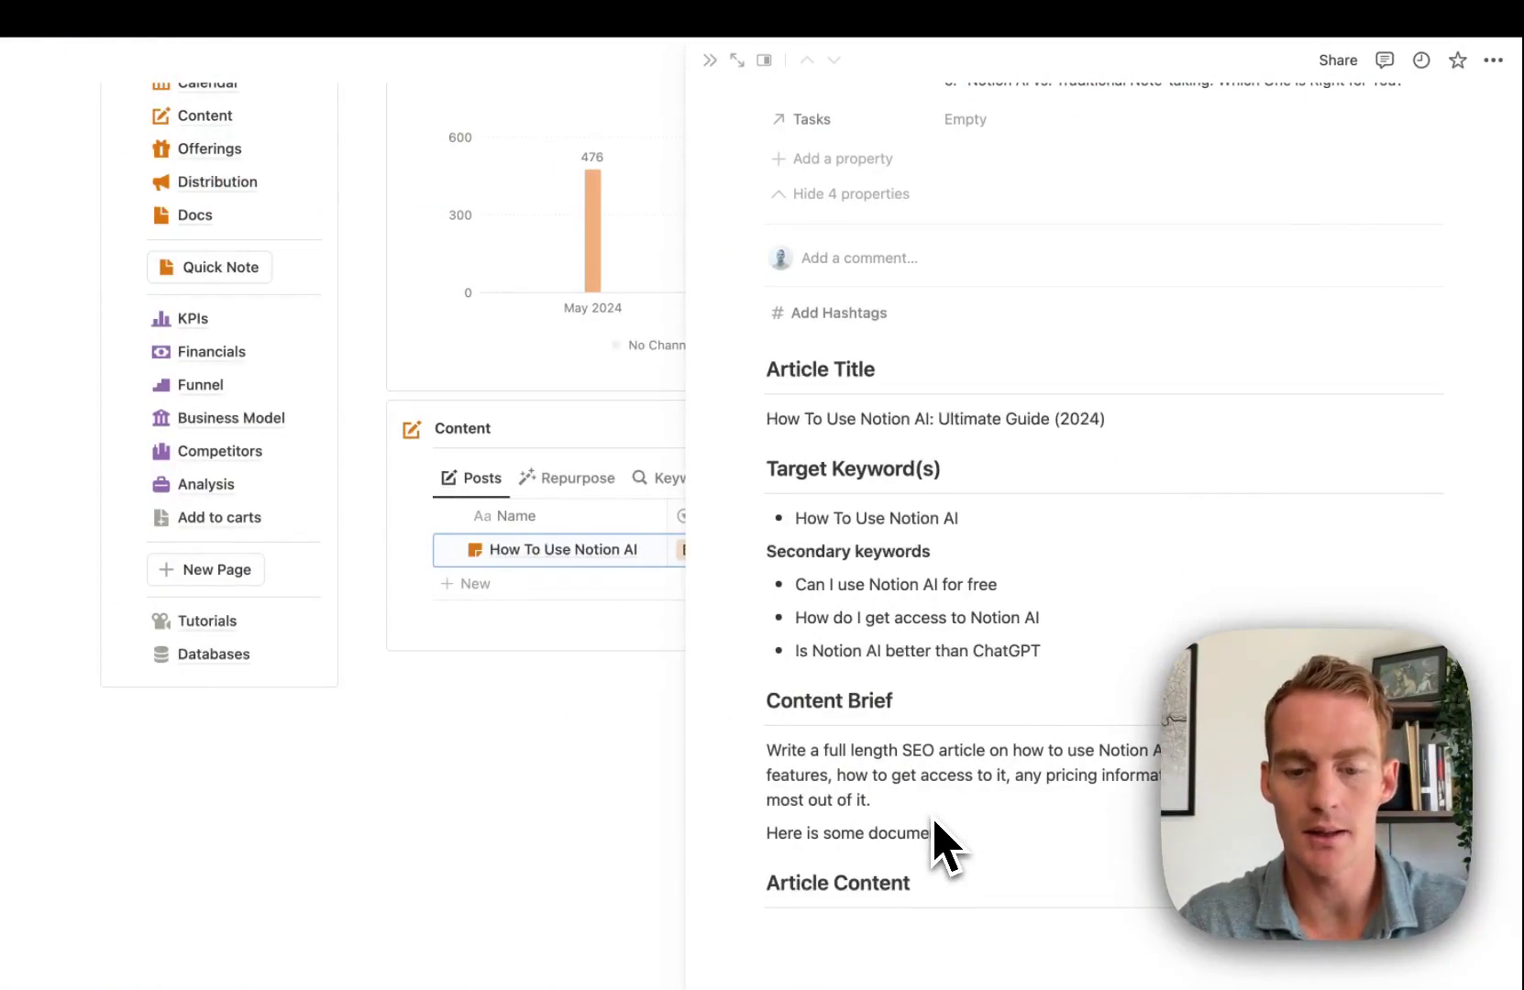
{"action": "type", "text": "ntation from Notion t"}
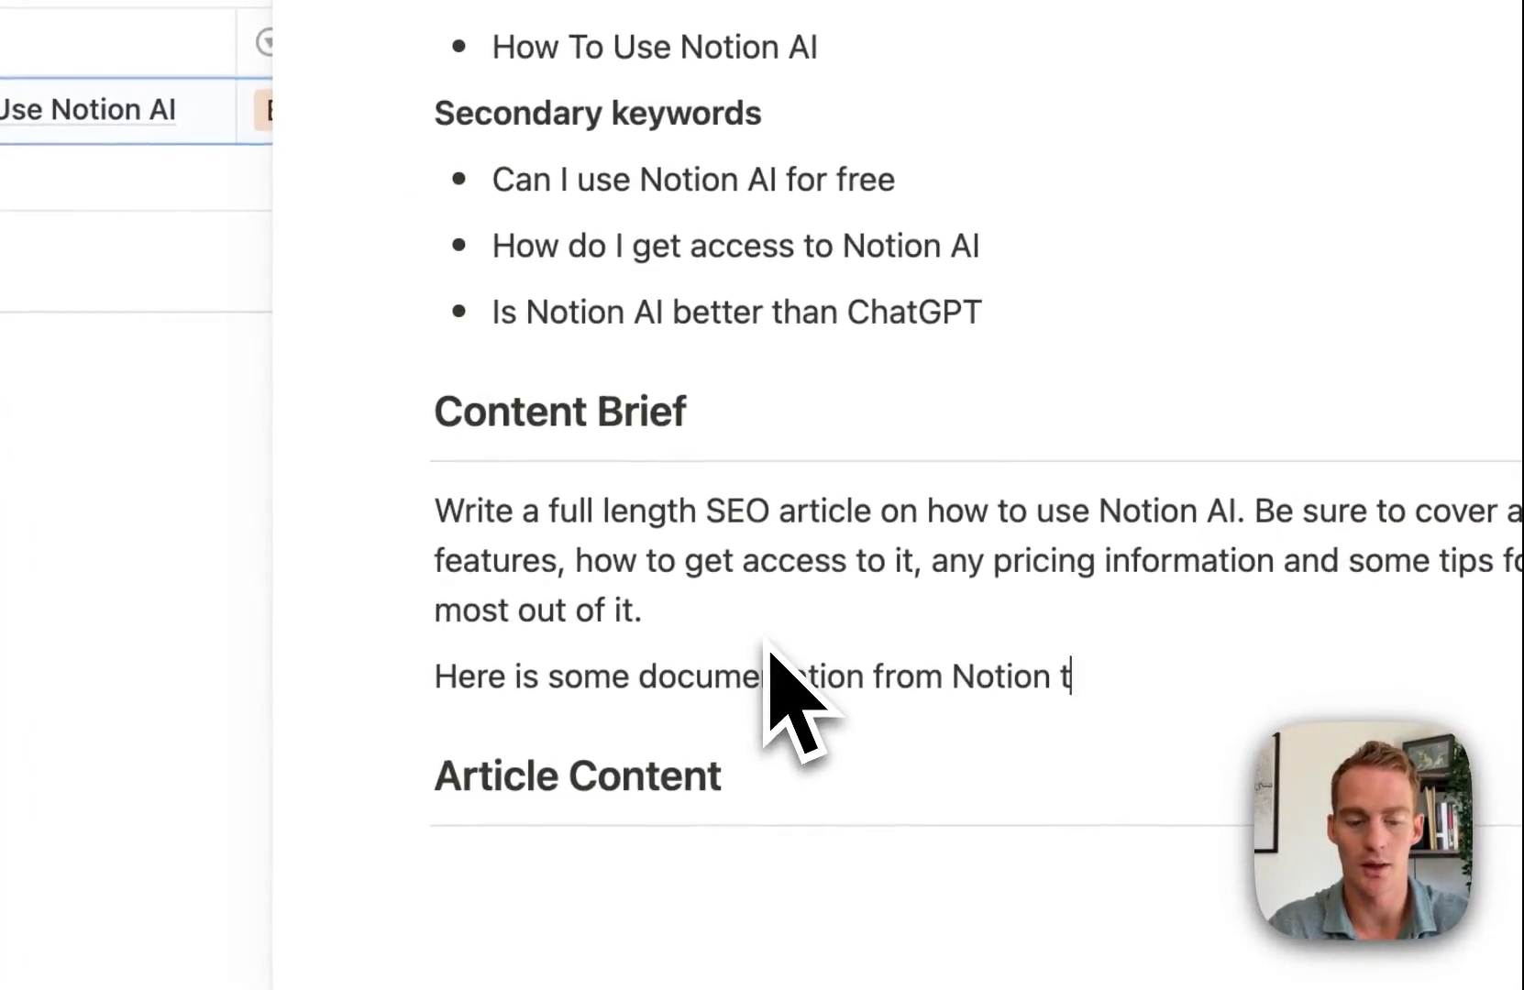
{"action": "type", "text": "hemselves about key Notion A "}
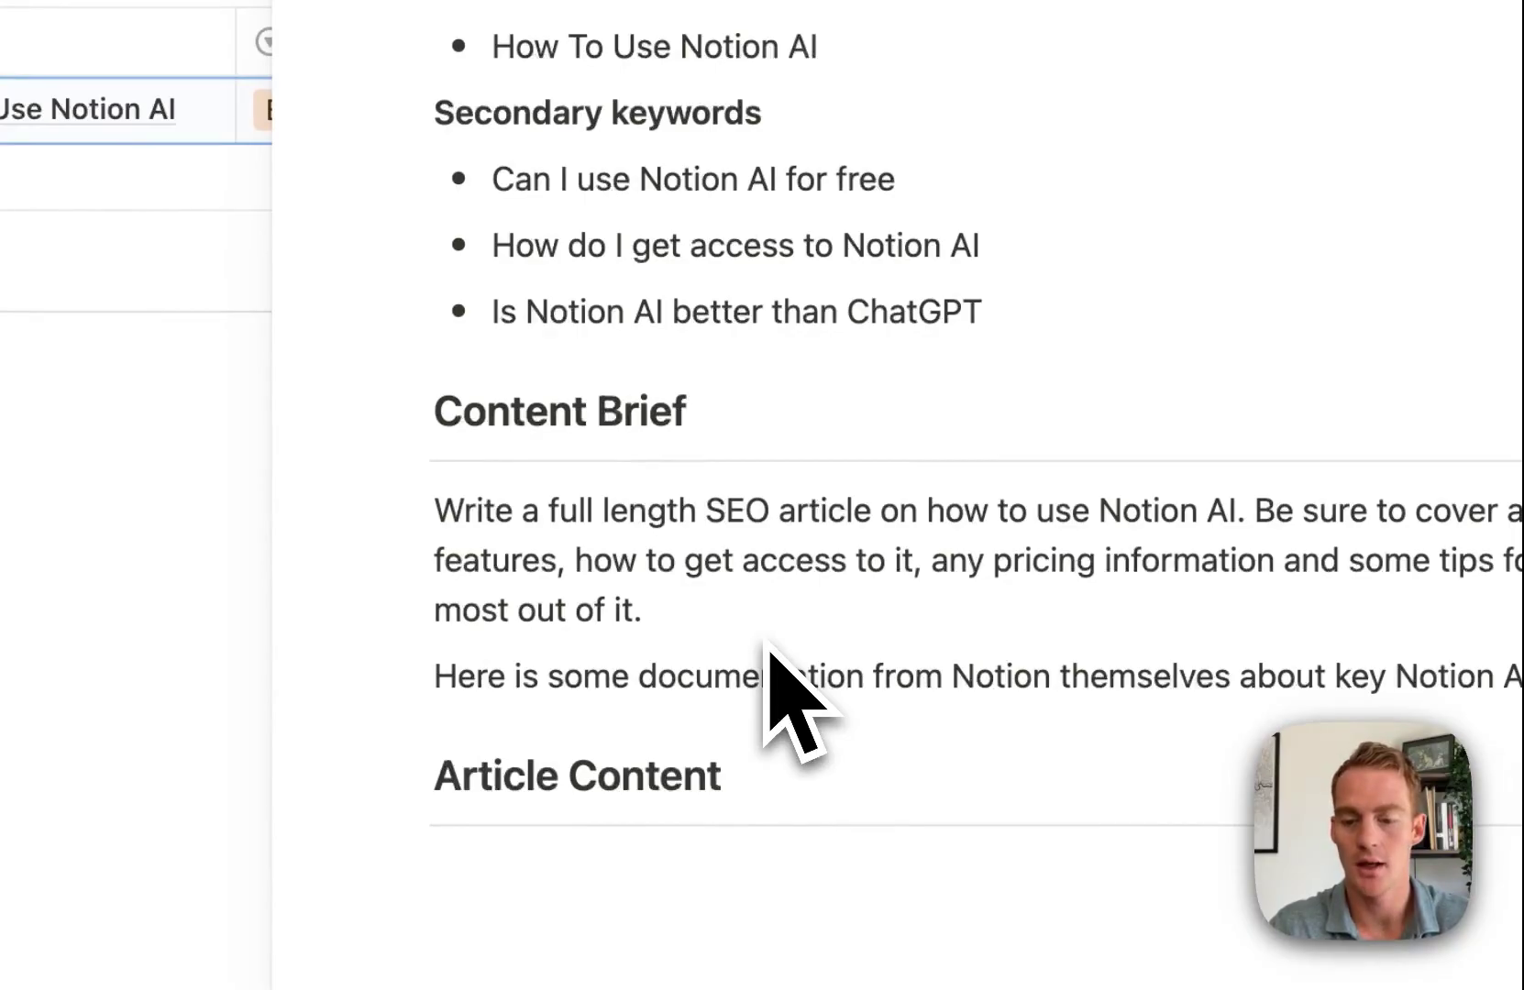
{"action": "type", "text": "reference this in your article:"}
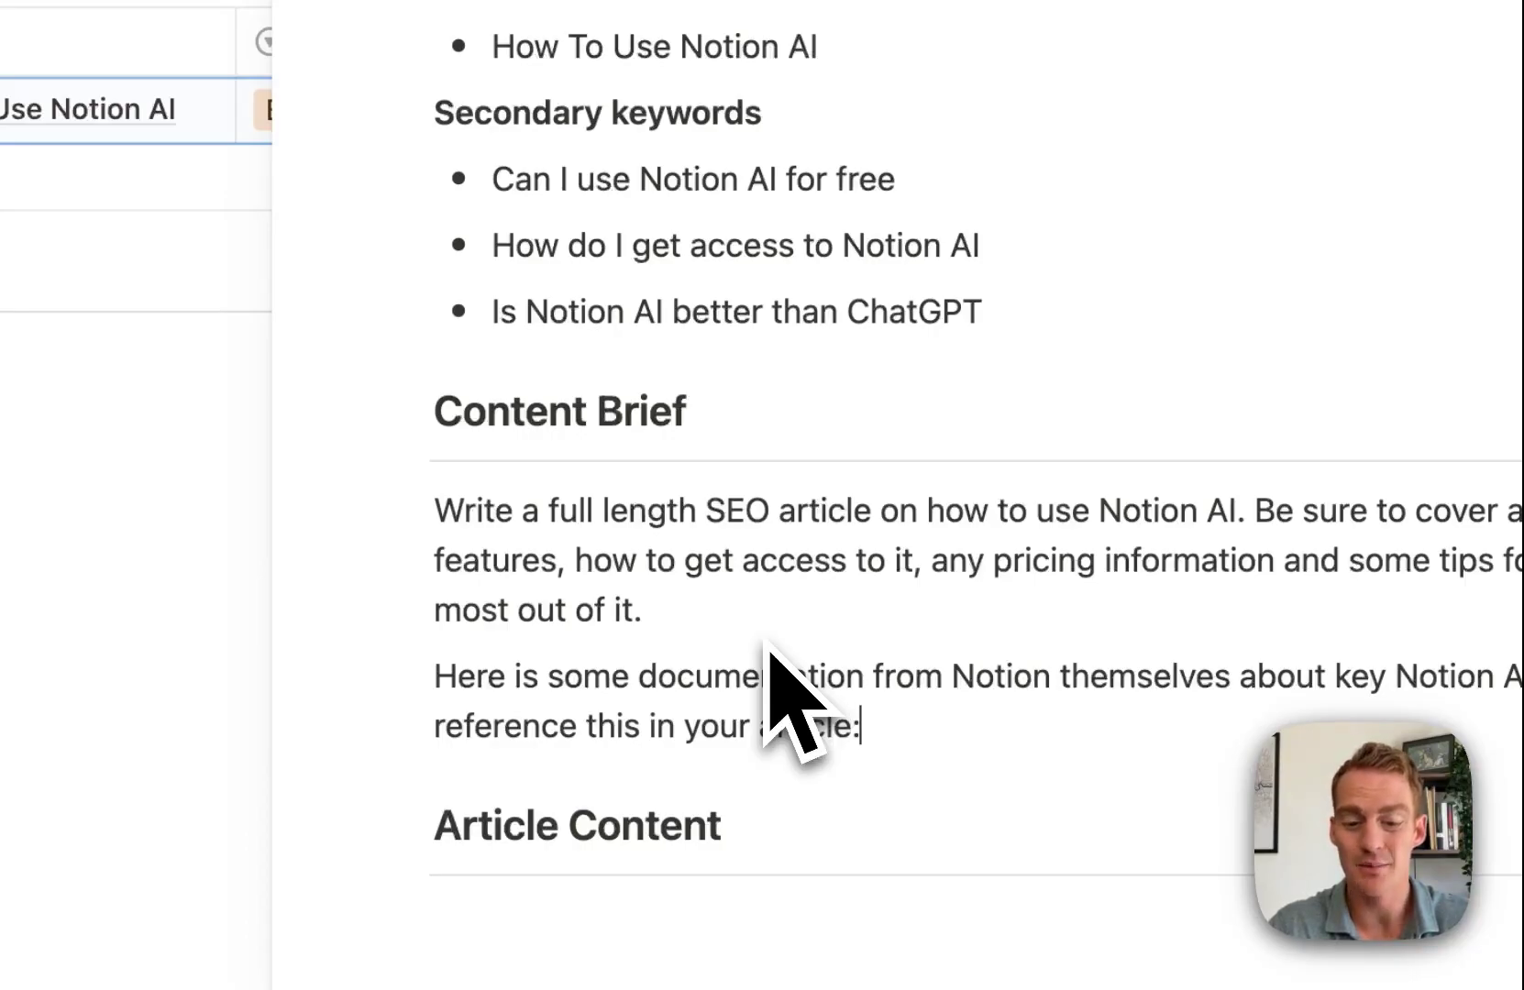
{"action": "key", "text": "Return"}
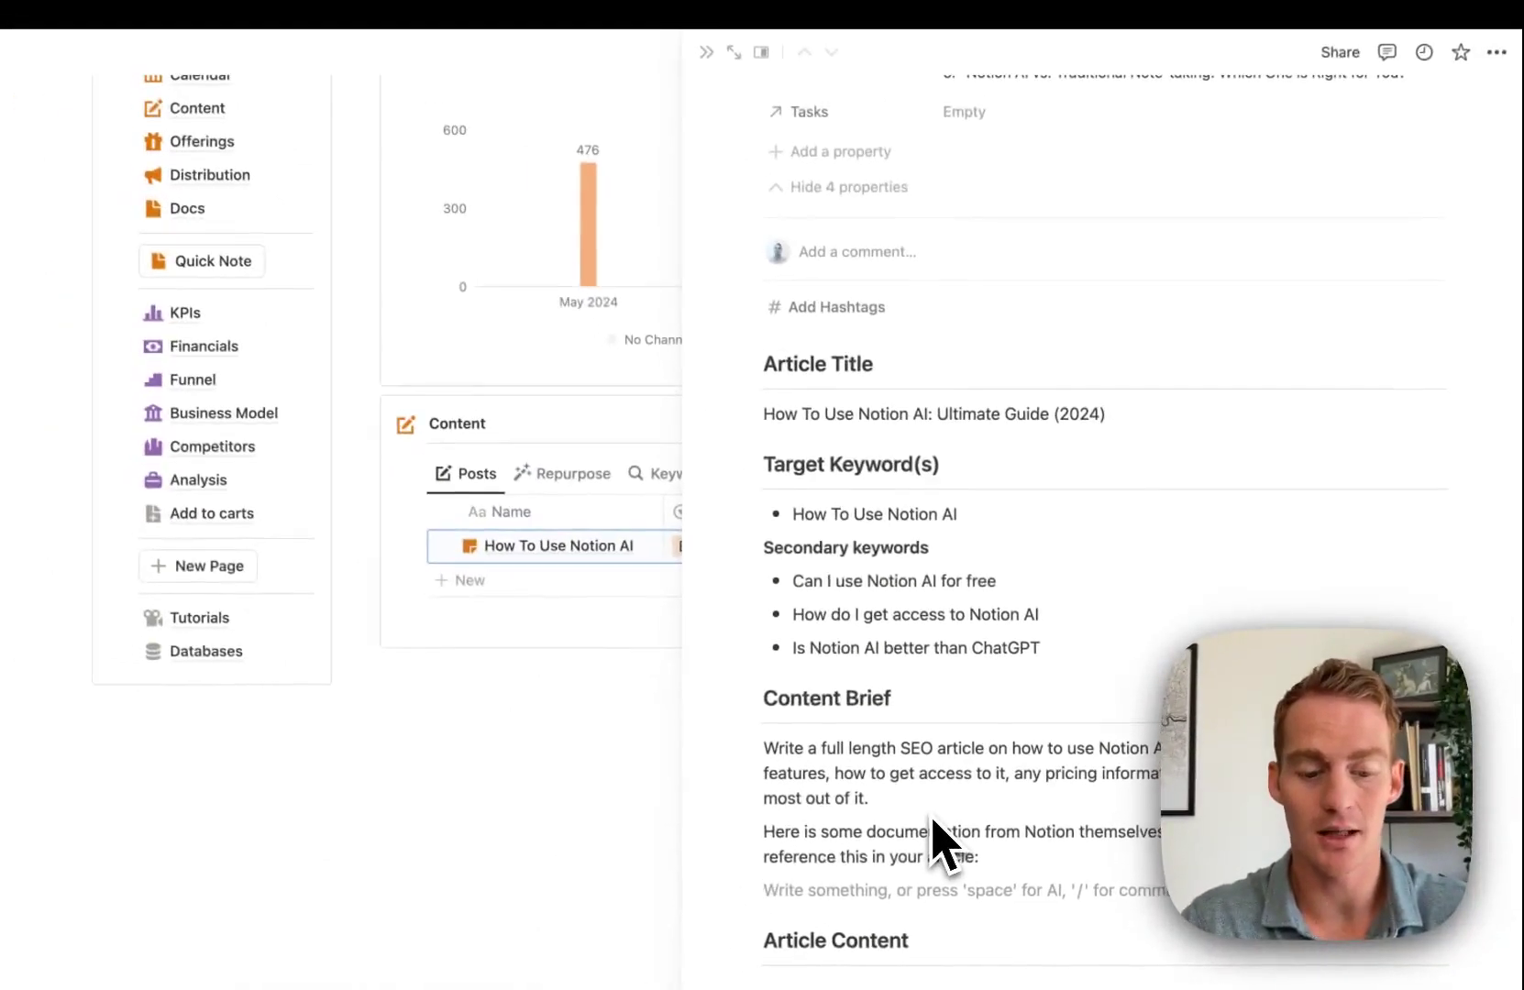
Paste the copied Notion AI documentation at the end of the Content Brief and check it down to Article Content.
{"action": "key", "text": "super+v"}
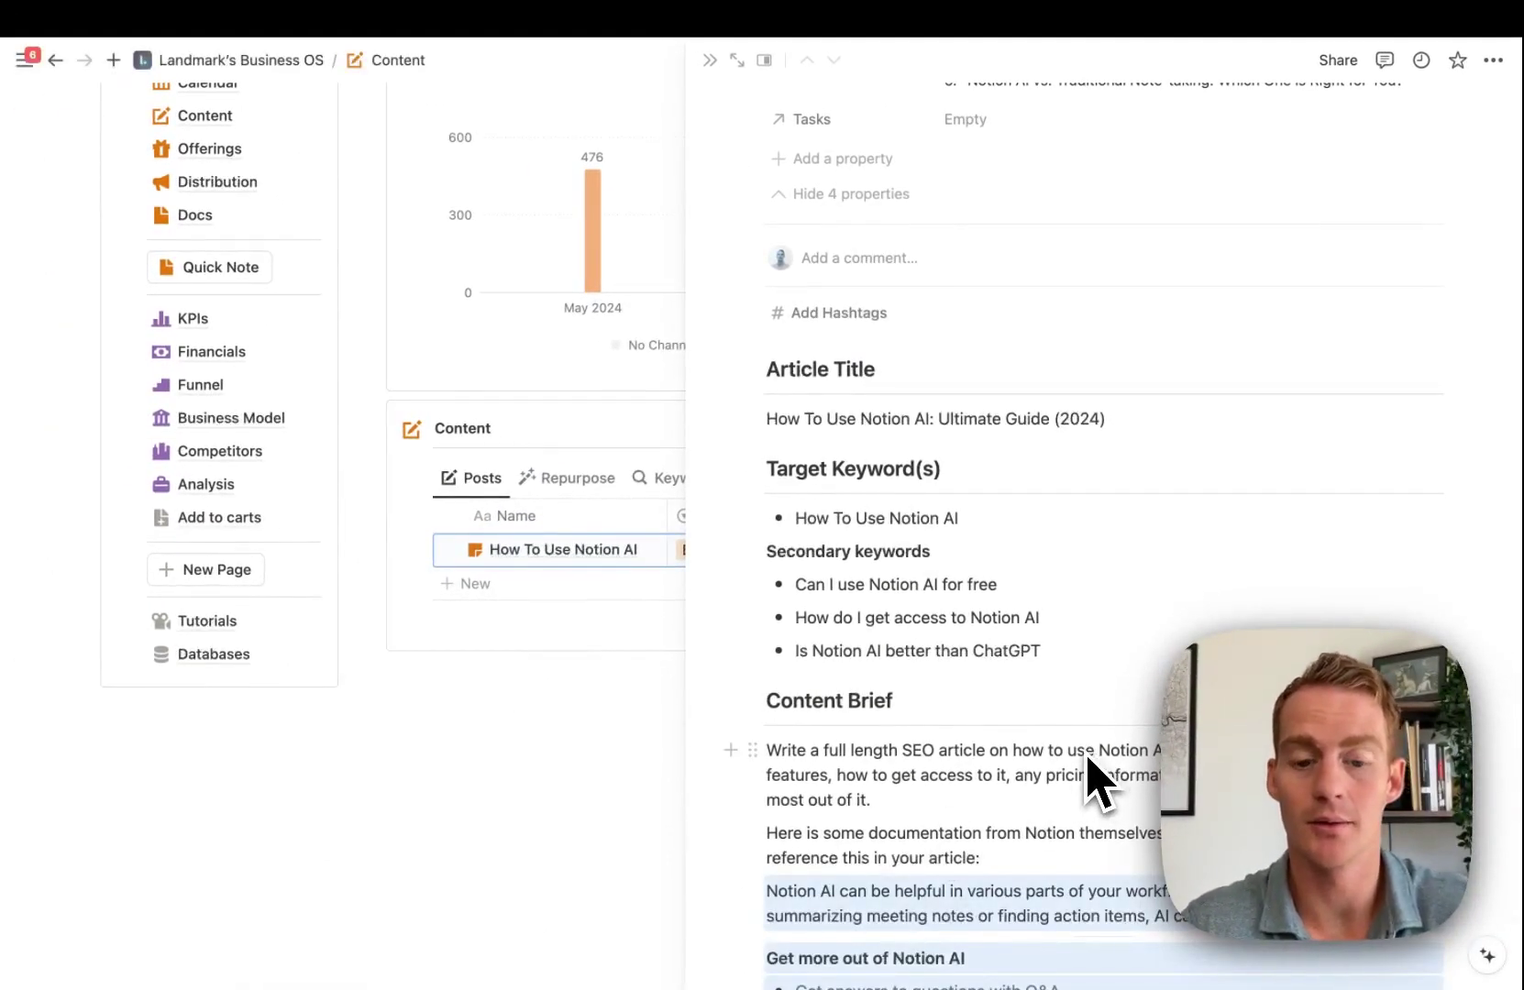
{"action": "scroll", "coordinate": [1091, 779], "scroll_direction": "down", "scroll_amount": 5}
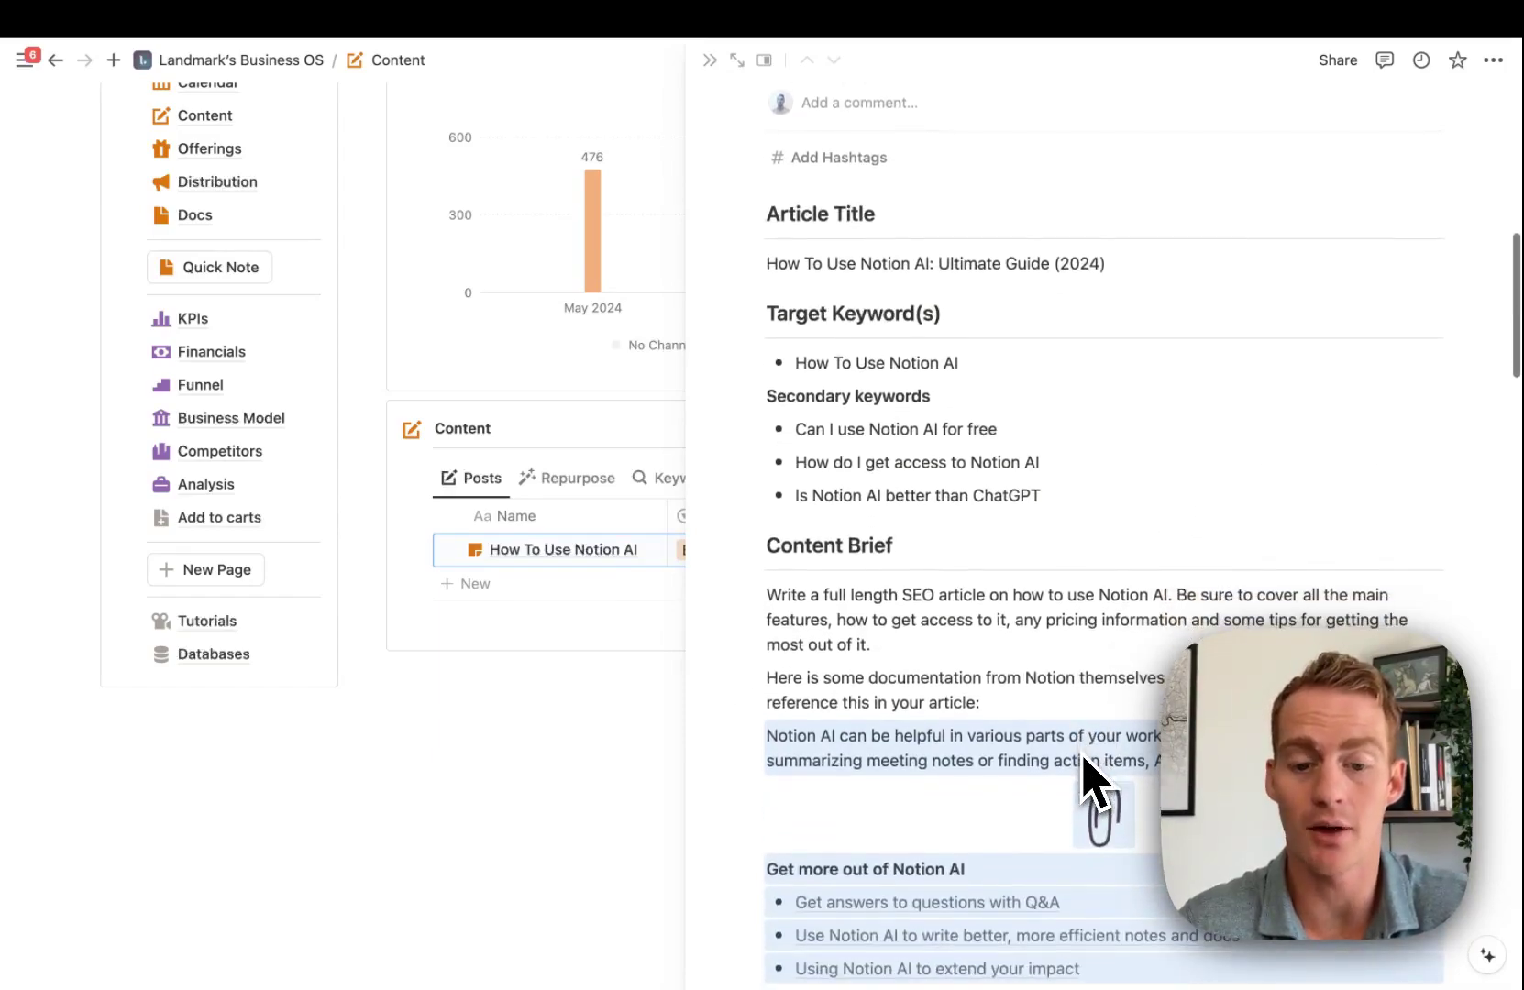
{"action": "scroll", "coordinate": [1090, 779], "scroll_direction": "down", "scroll_amount": 12}
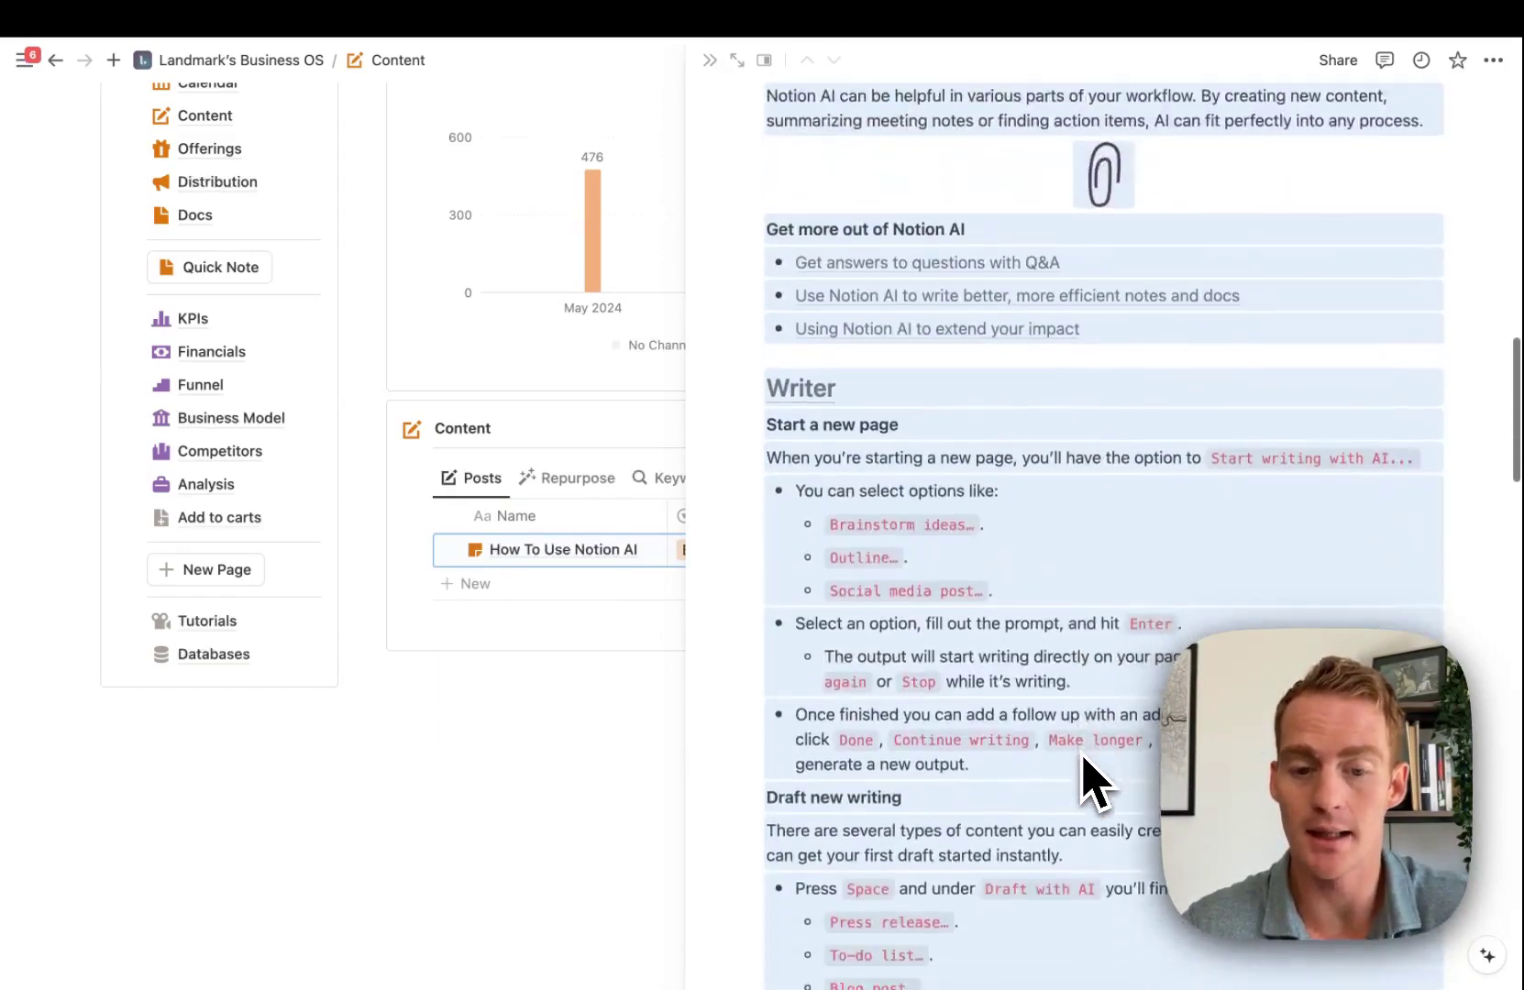
{"action": "scroll", "coordinate": [1091, 779], "scroll_direction": "down", "scroll_amount": 20}
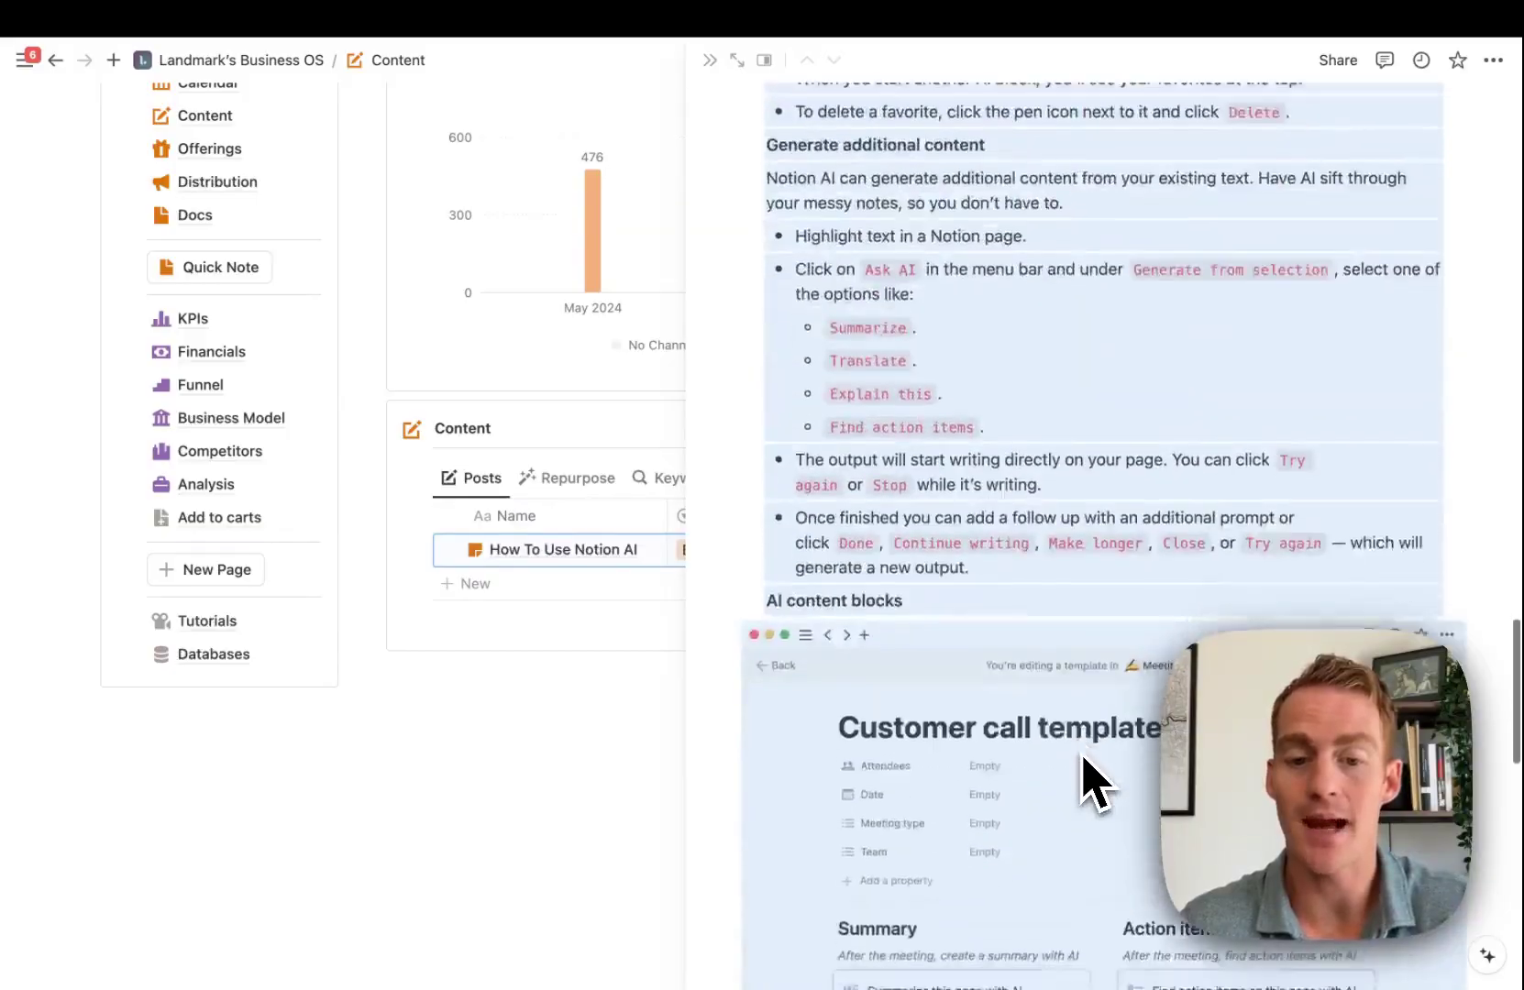
{"action": "scroll", "coordinate": [1091, 779], "scroll_direction": "down", "scroll_amount": 20}
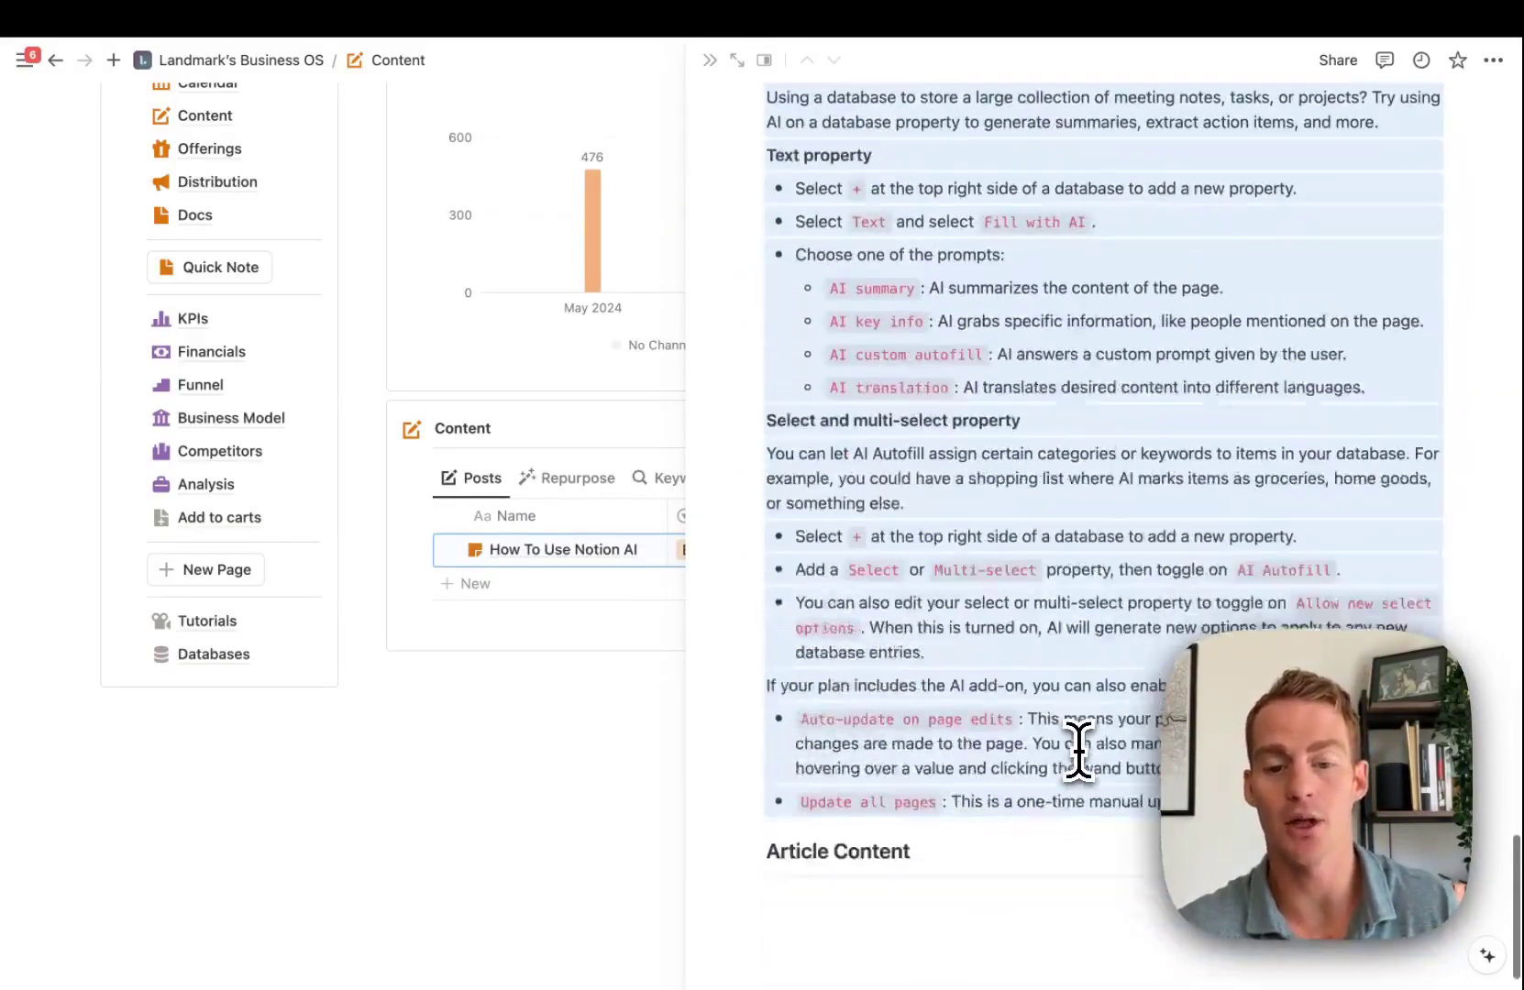
Under Article Content, prompt Notion AI to write a full length SEO article based on the content brief above.
{"action": "left_click", "coordinate": [857, 868]}
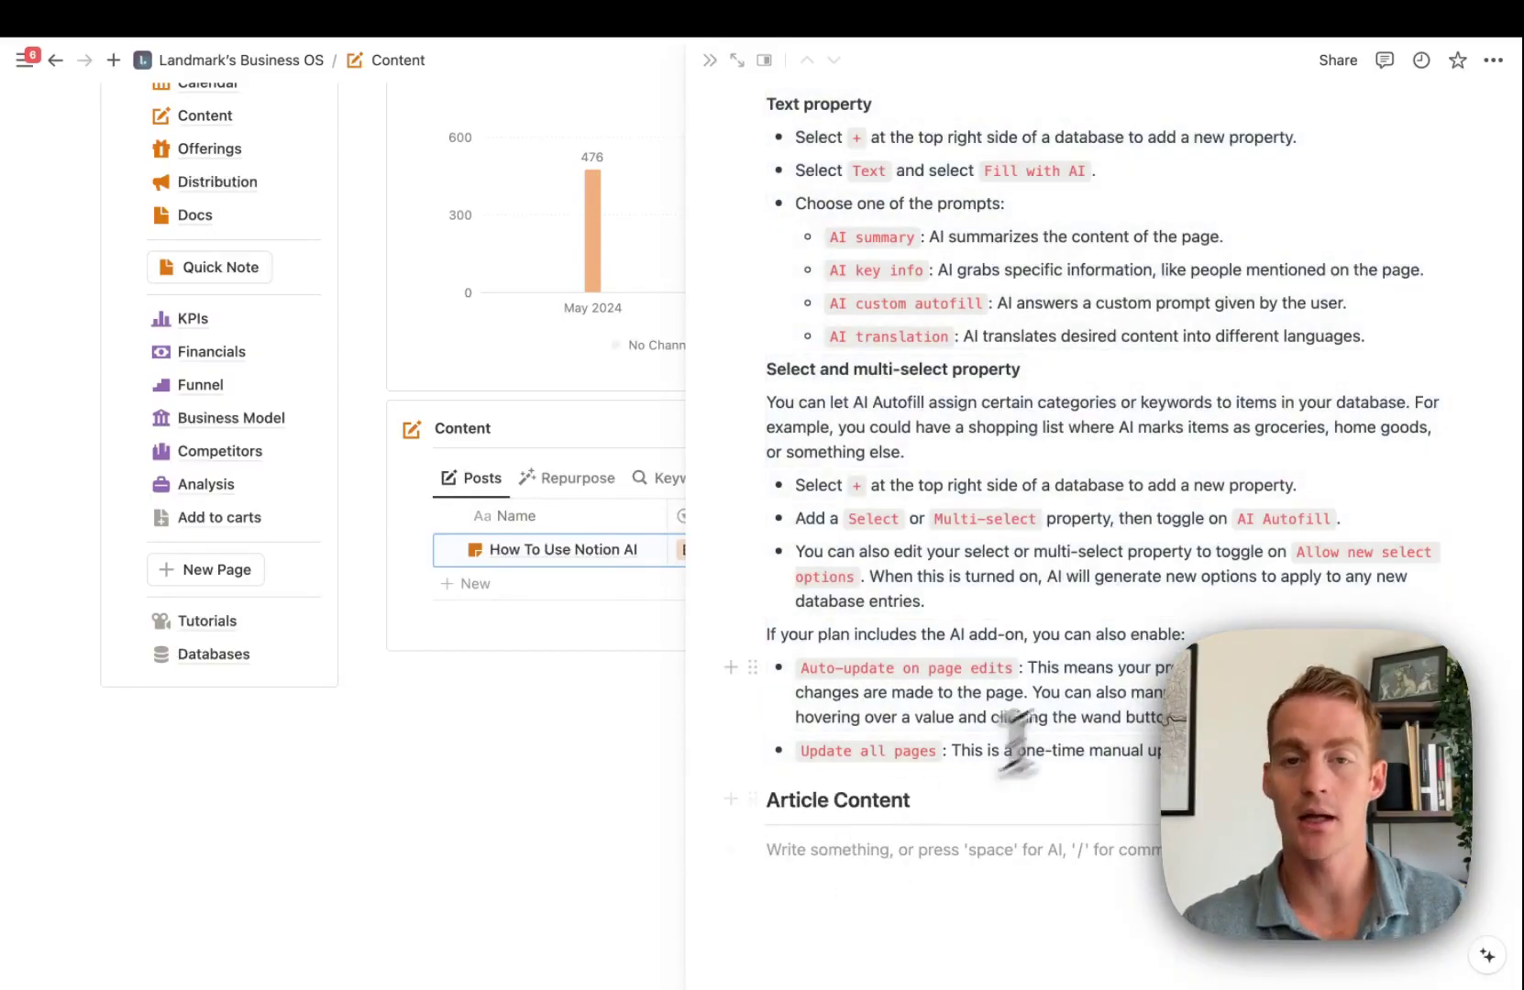
{"action": "key", "text": "space"}
{"action": "type", "text": "write a full length SEO based on the content brief abo"}
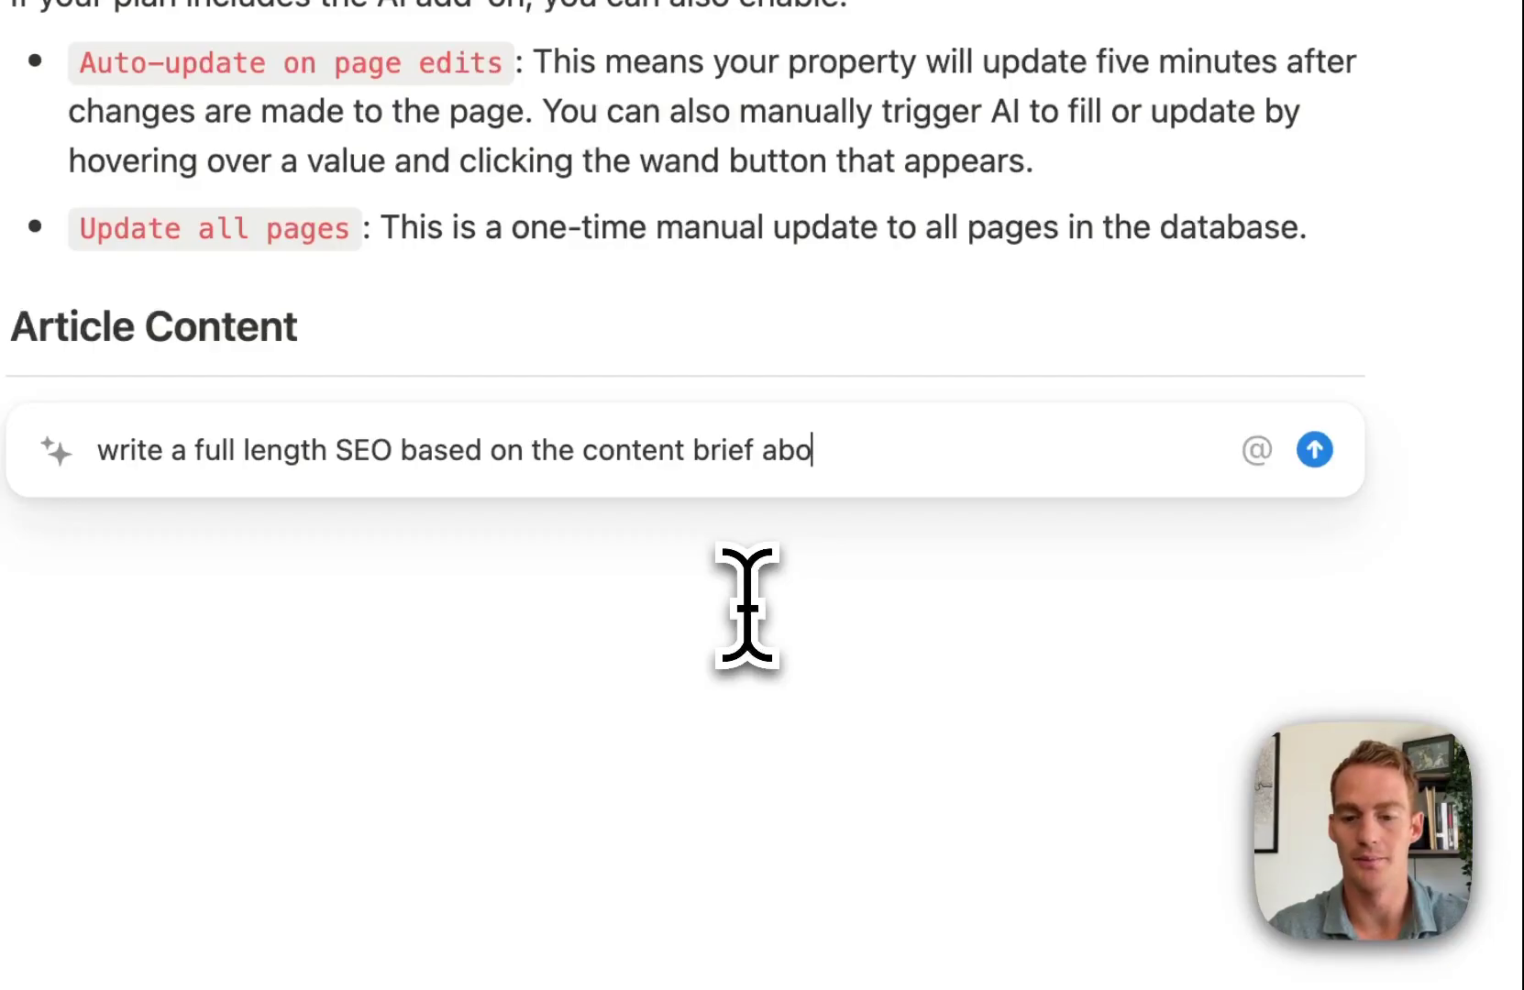
{"action": "left_click", "coordinate": [1314, 449]}
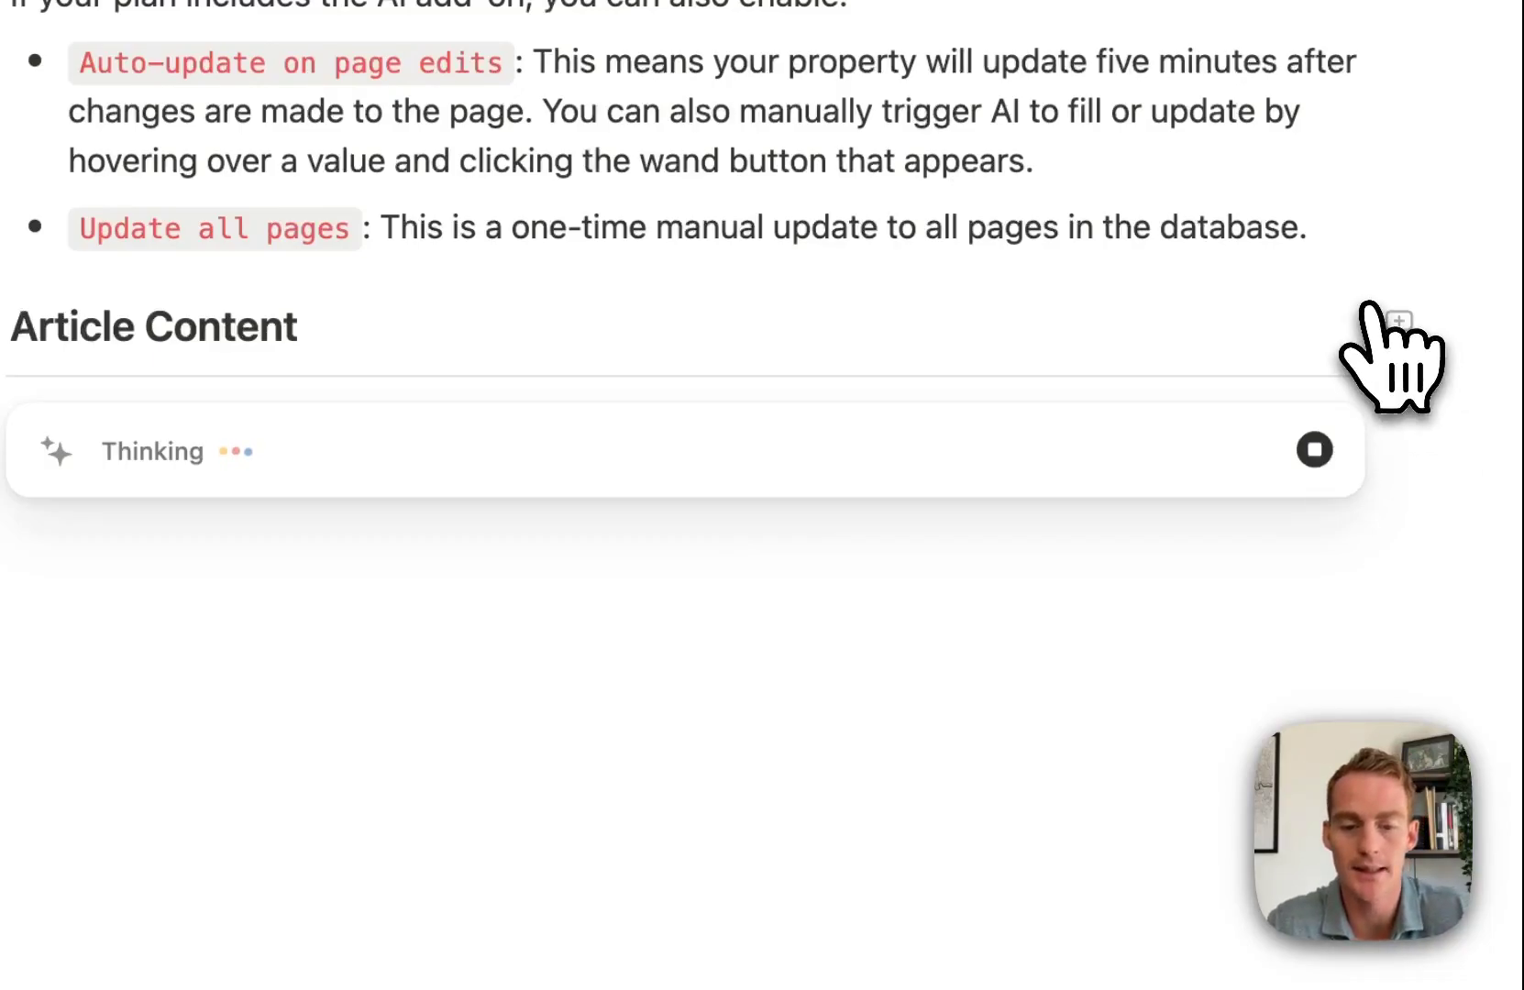
Review the generated article's sections, from access and pricing through key features, tips and the keyword questions to the conclusion.
{"action": "scroll", "coordinate": [1366, 307], "scroll_direction": "up", "scroll_amount": 3}
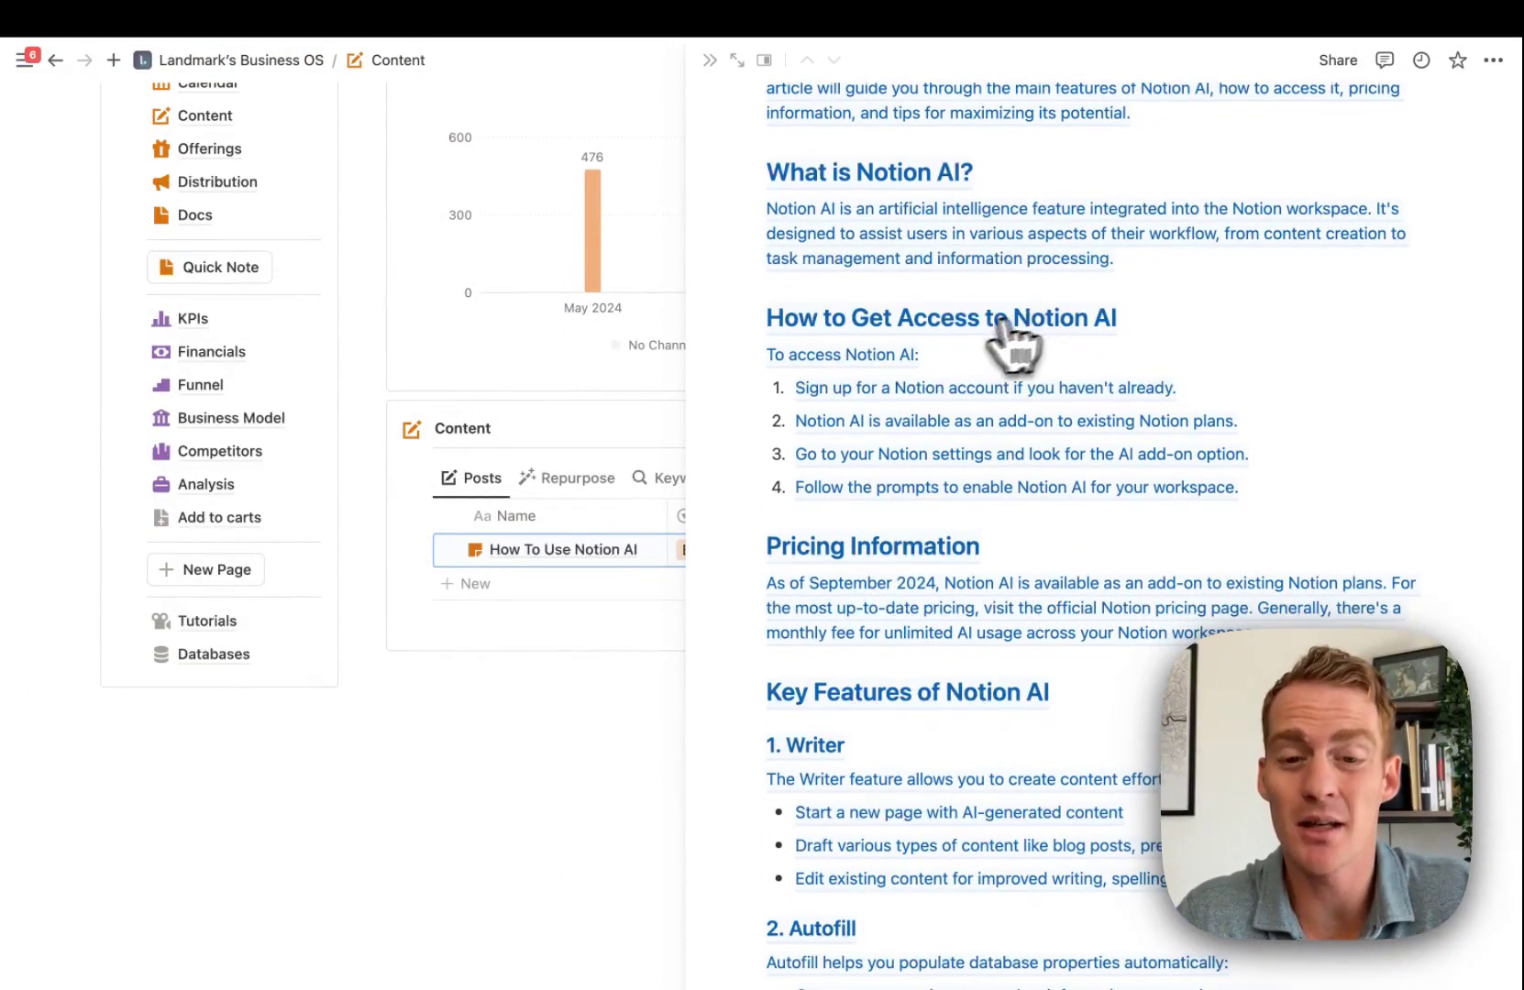
{"action": "scroll", "coordinate": [1128, 385], "scroll_direction": "down", "scroll_amount": 3}
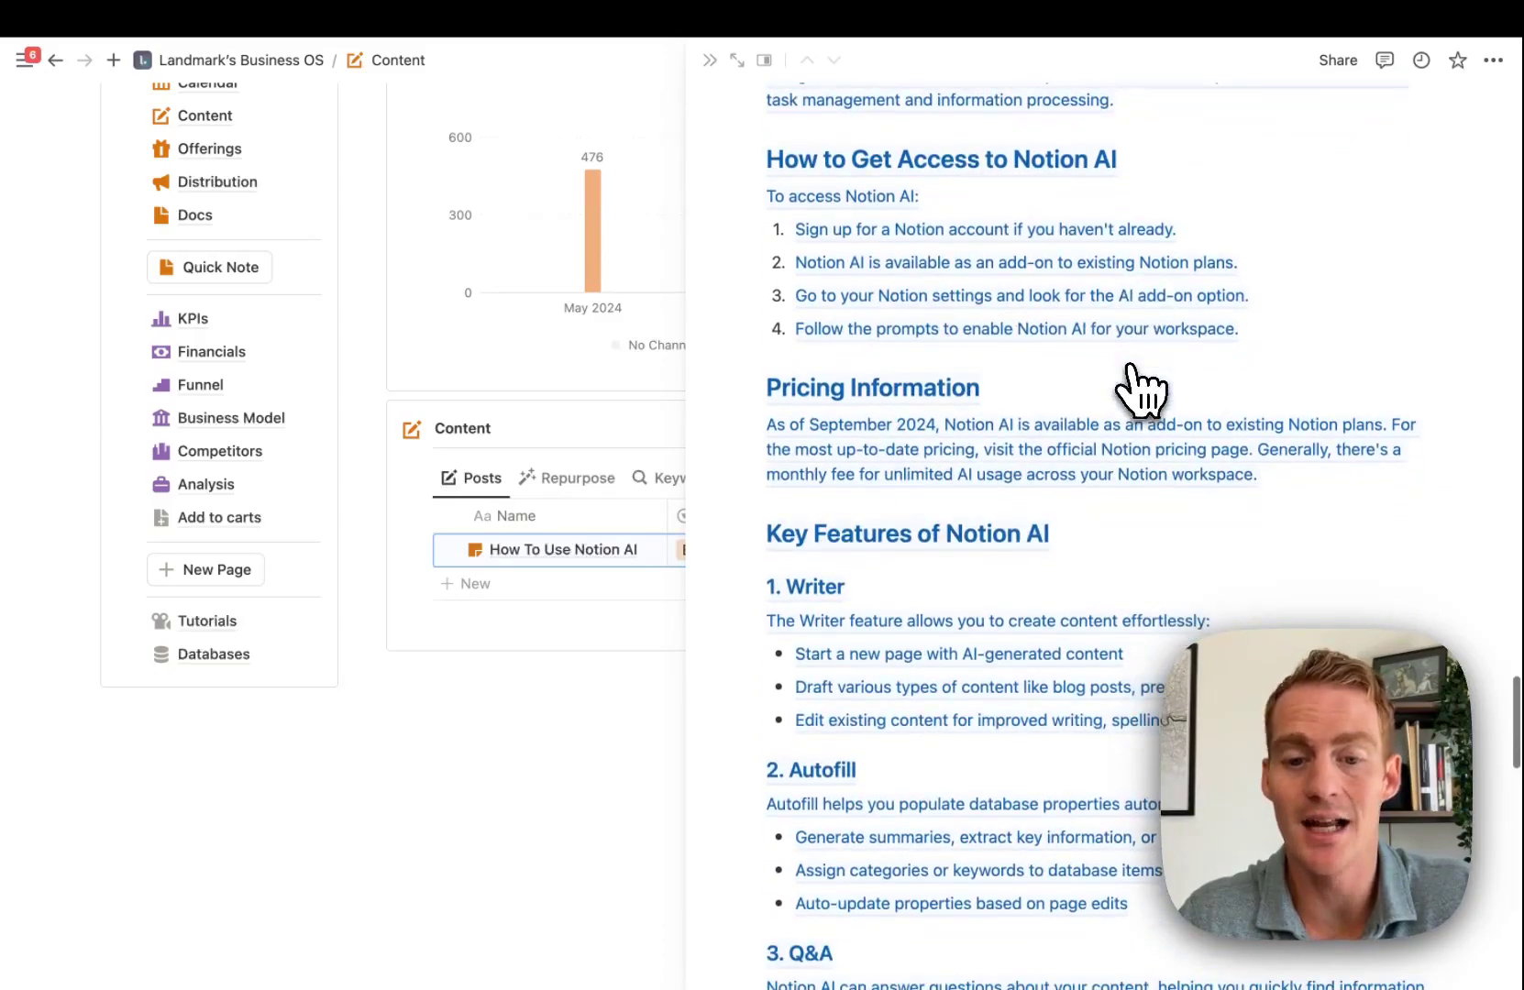
{"action": "scroll", "coordinate": [973, 550], "scroll_direction": "down", "scroll_amount": 5}
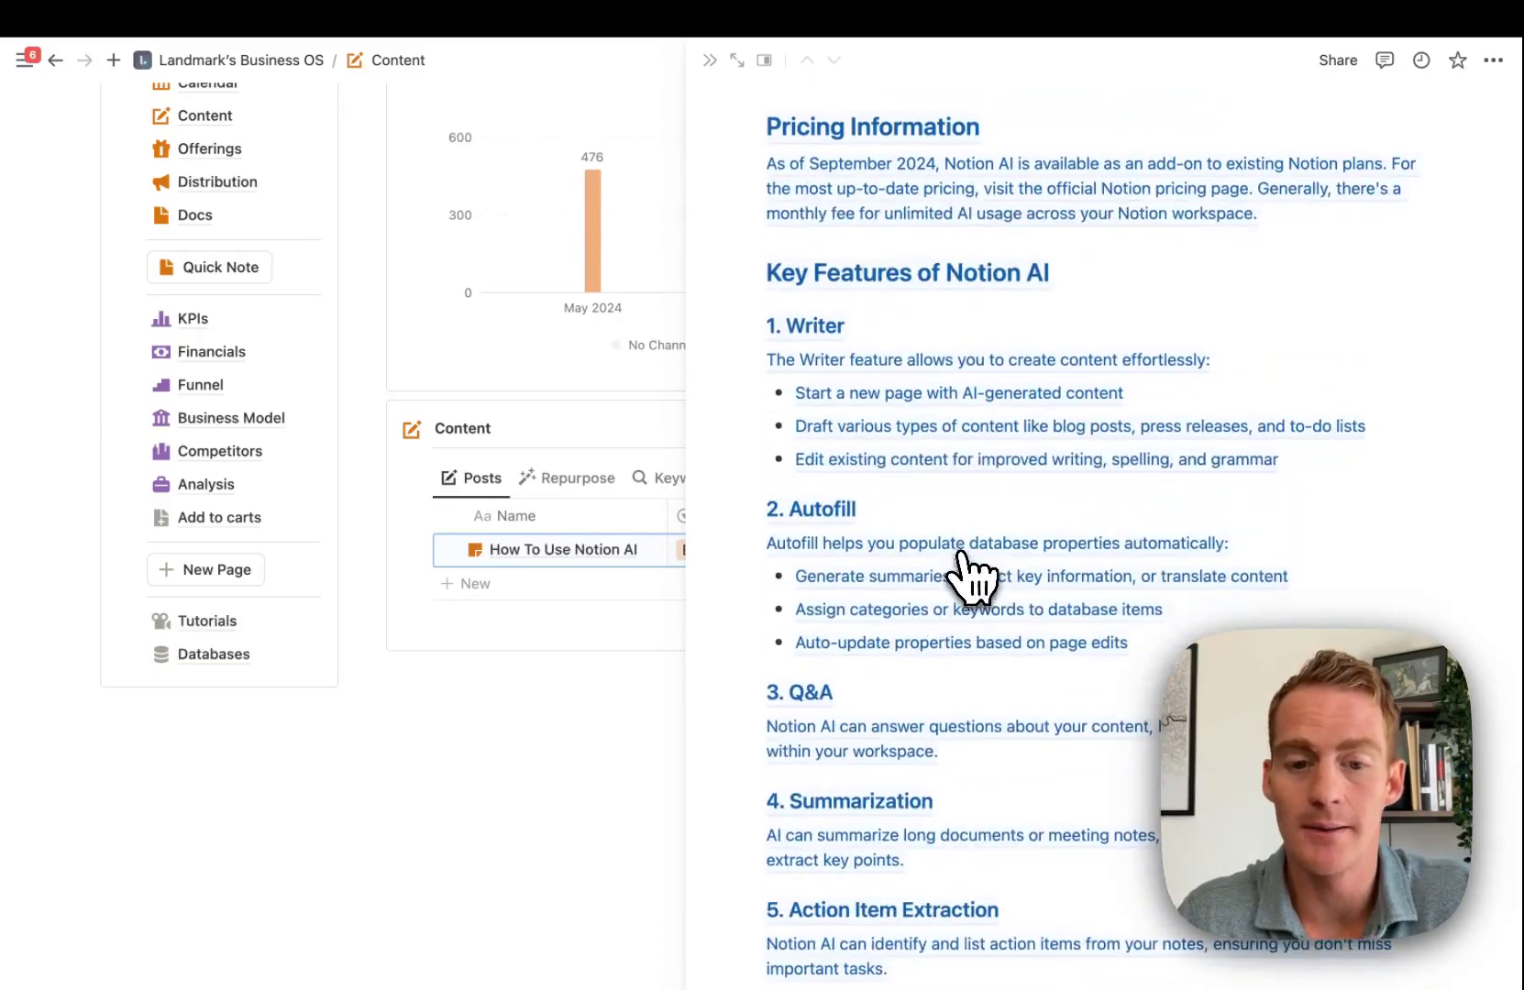
{"action": "scroll", "coordinate": [972, 573], "scroll_direction": "down", "scroll_amount": 3}
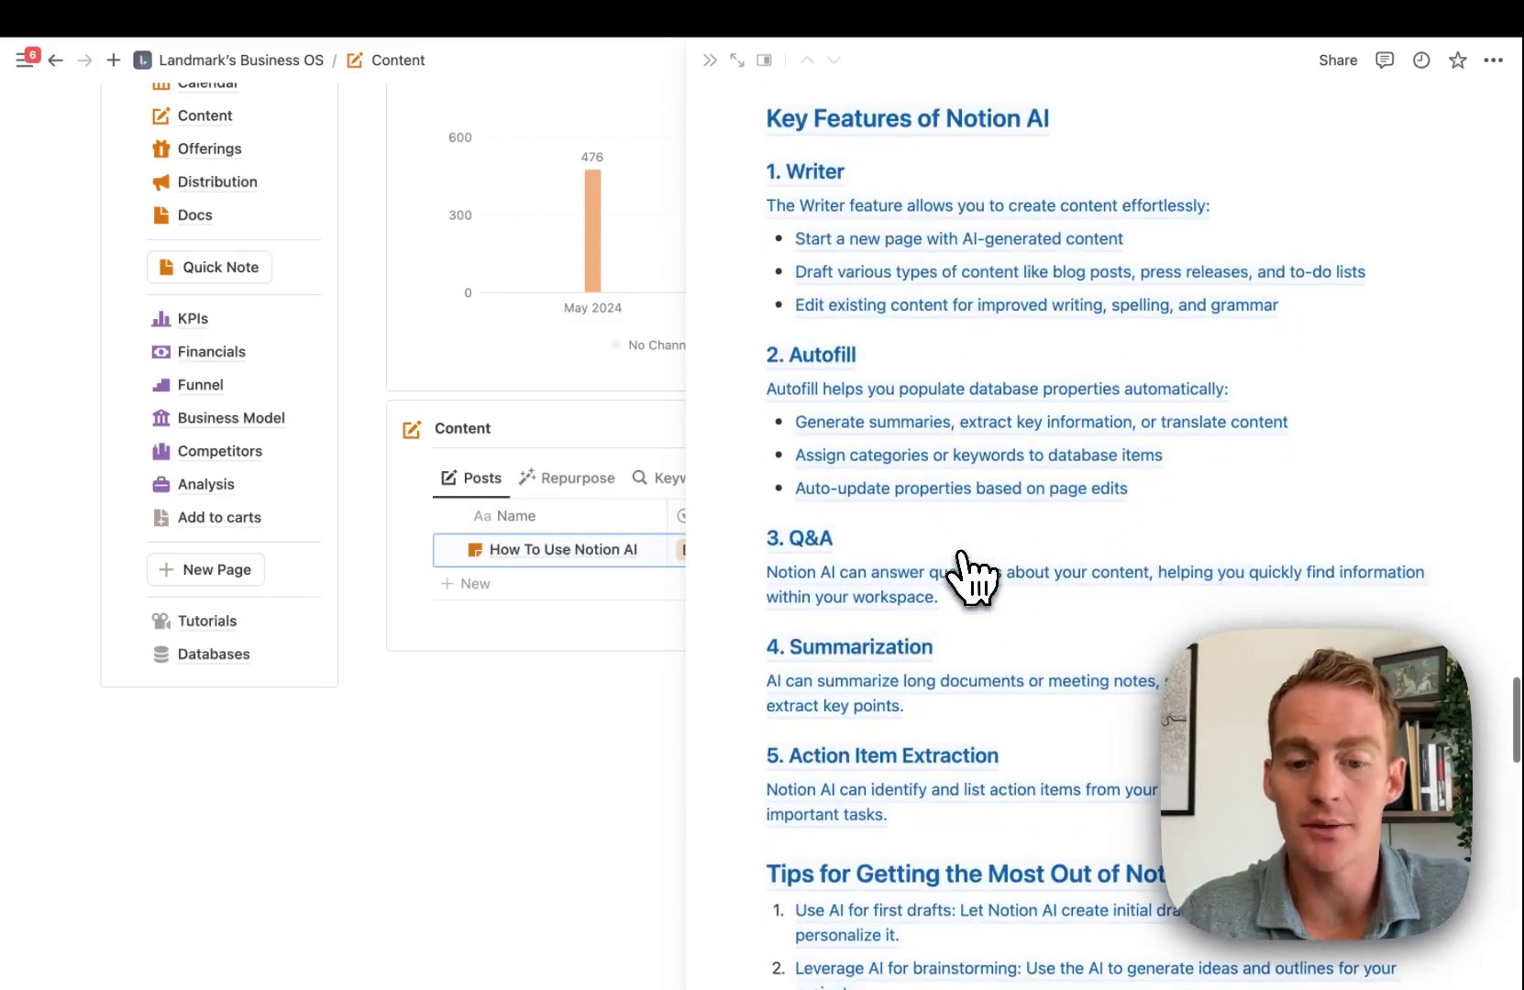
{"action": "scroll", "coordinate": [972, 573], "scroll_direction": "down", "scroll_amount": 15}
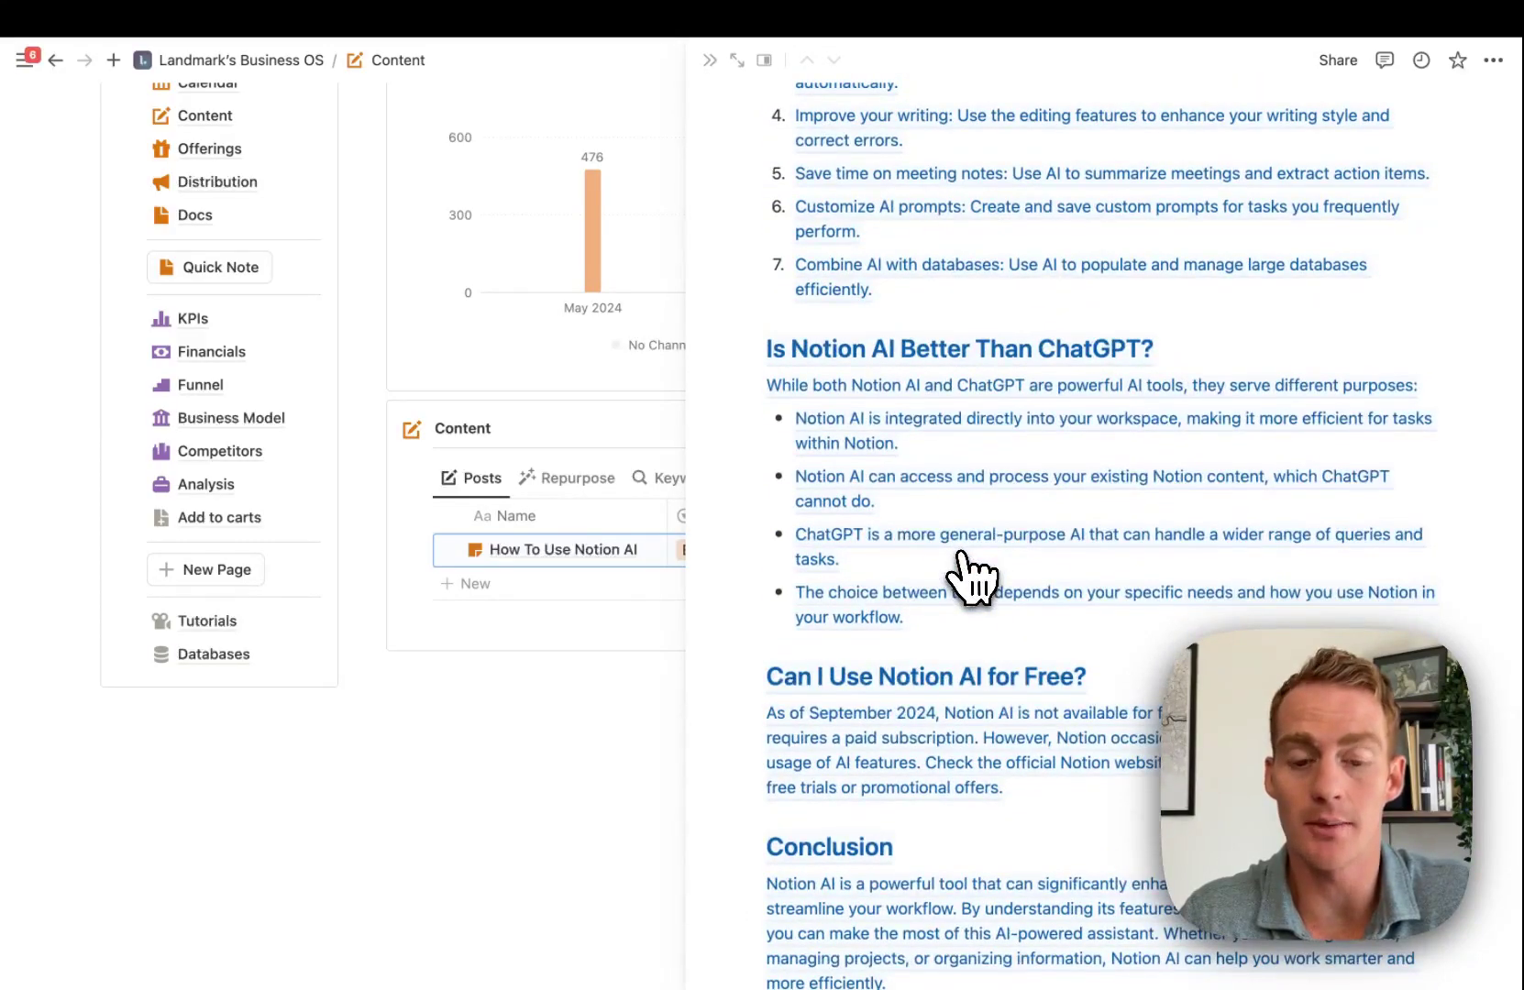
{"action": "scroll", "coordinate": [972, 573], "scroll_direction": "down", "scroll_amount": 3}
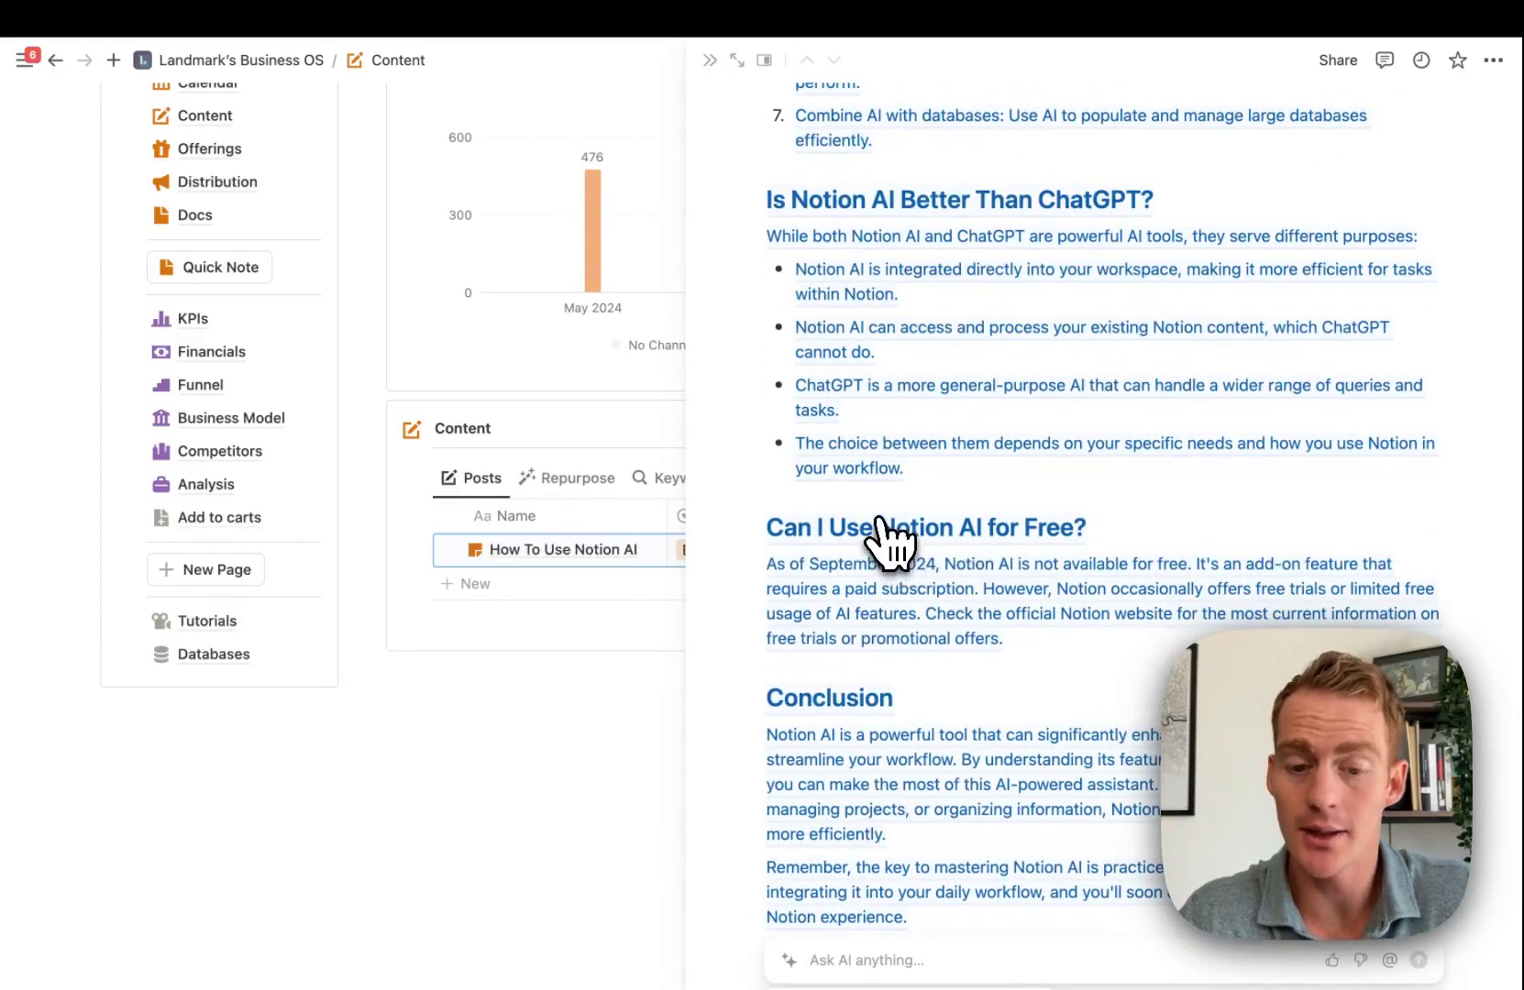
{"action": "scroll", "coordinate": [953, 339], "scroll_direction": "up", "scroll_amount": 4}
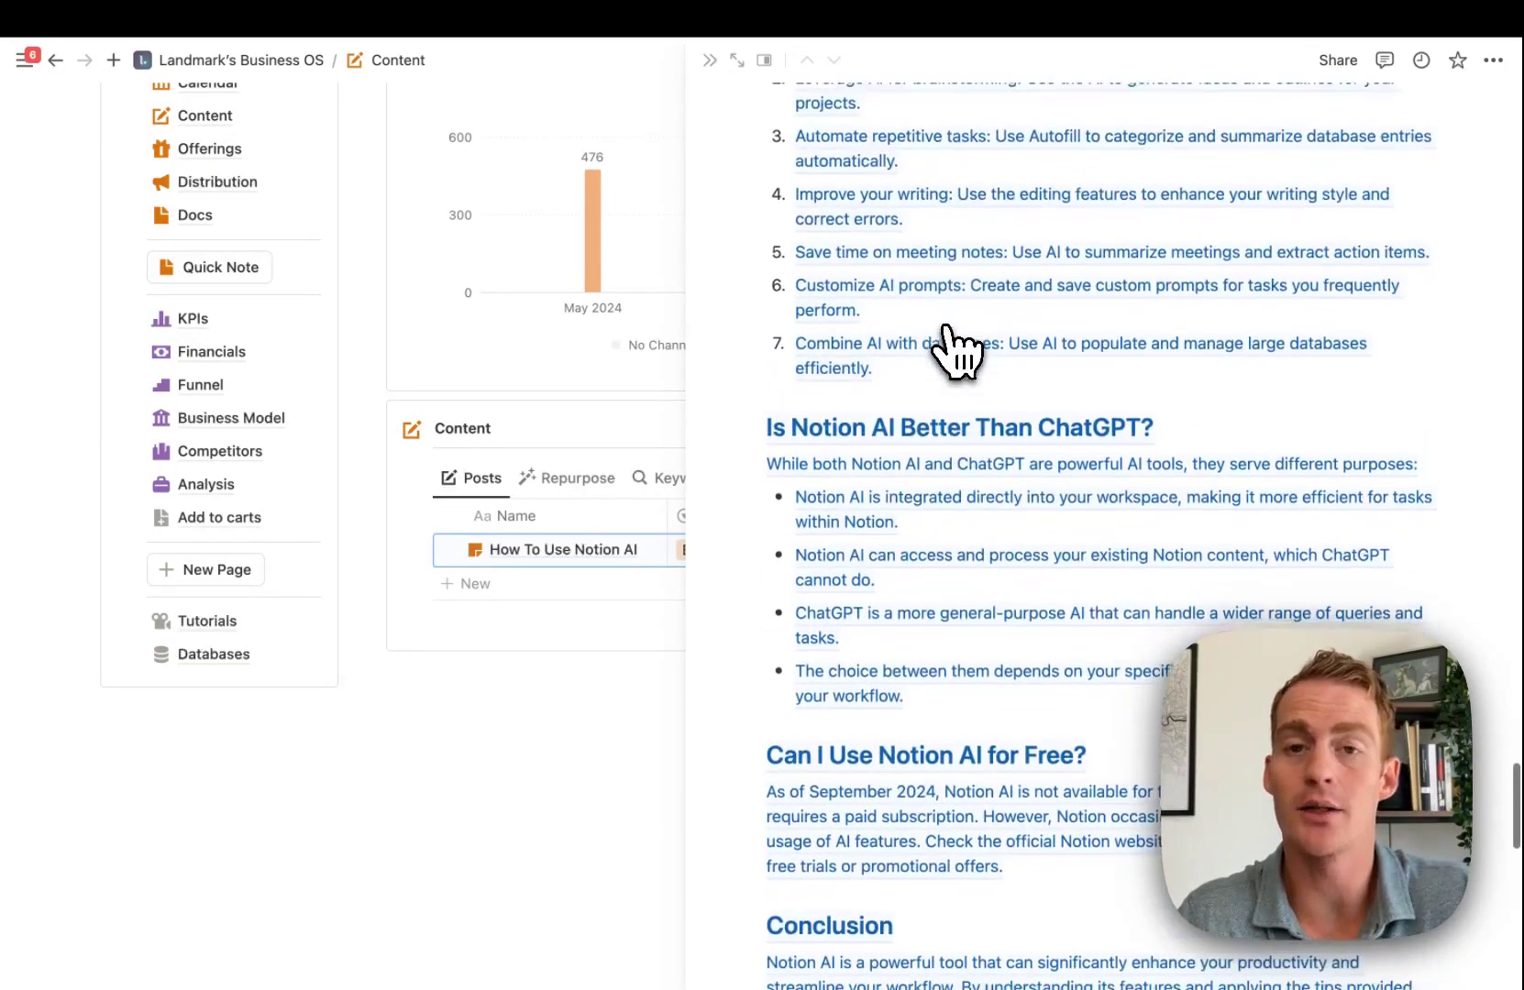
Read the generated article through to its Conclusion and accept it into the page.
{"action": "scroll", "coordinate": [949, 339], "scroll_direction": "down", "scroll_amount": 4}
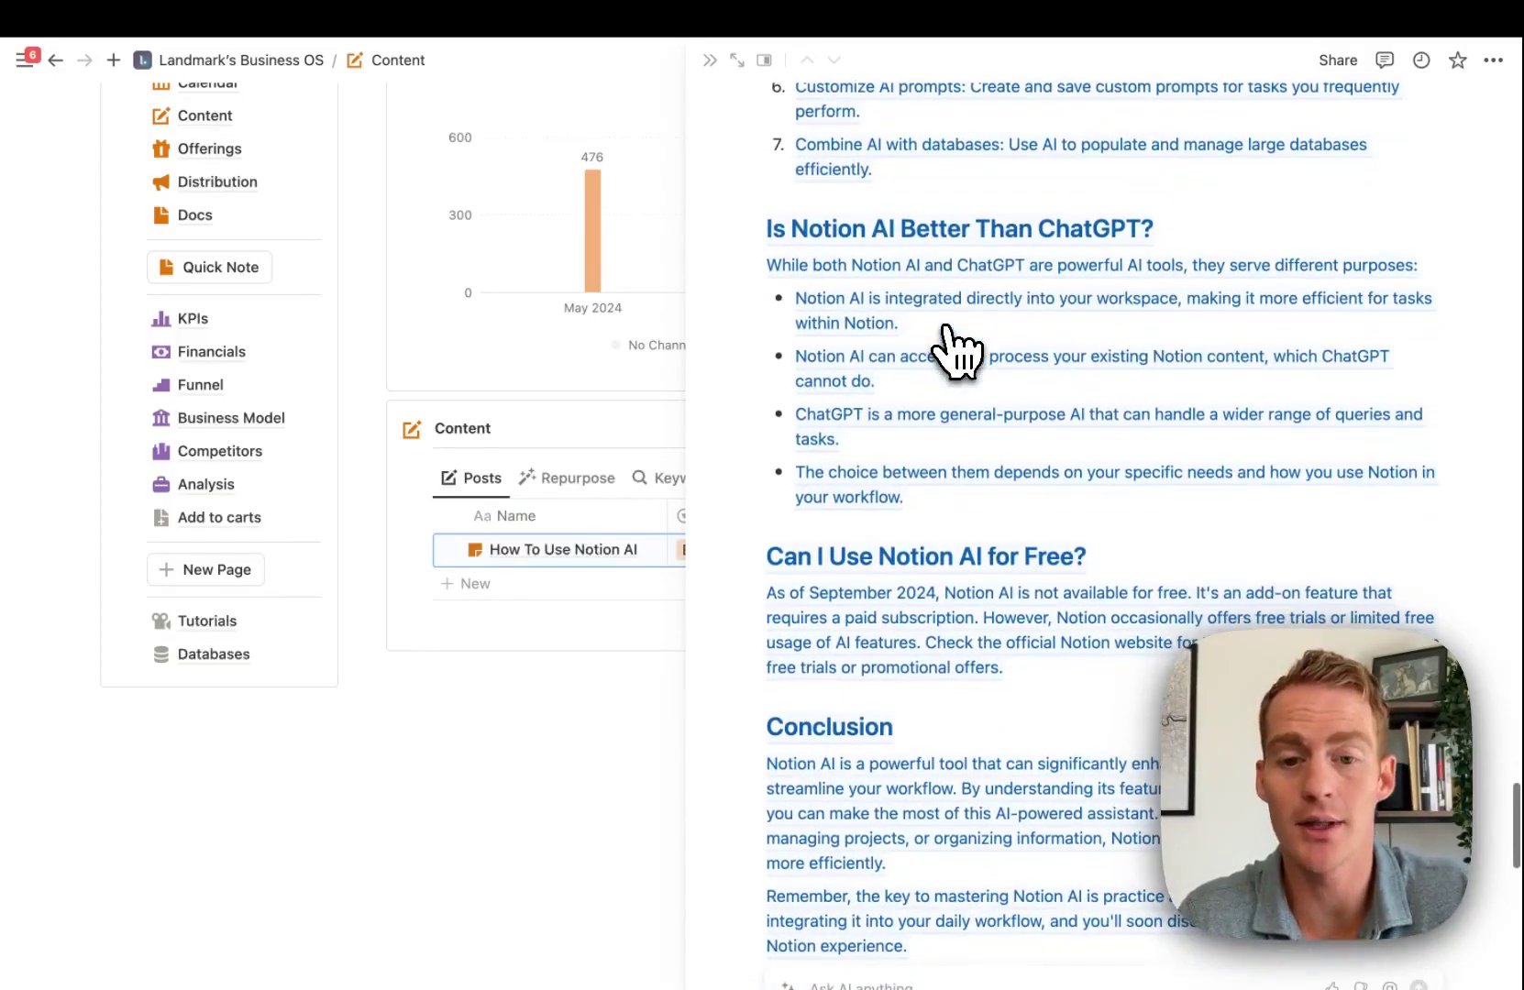
{"action": "scroll", "coordinate": [1006, 266], "scroll_direction": "down", "scroll_amount": 4}
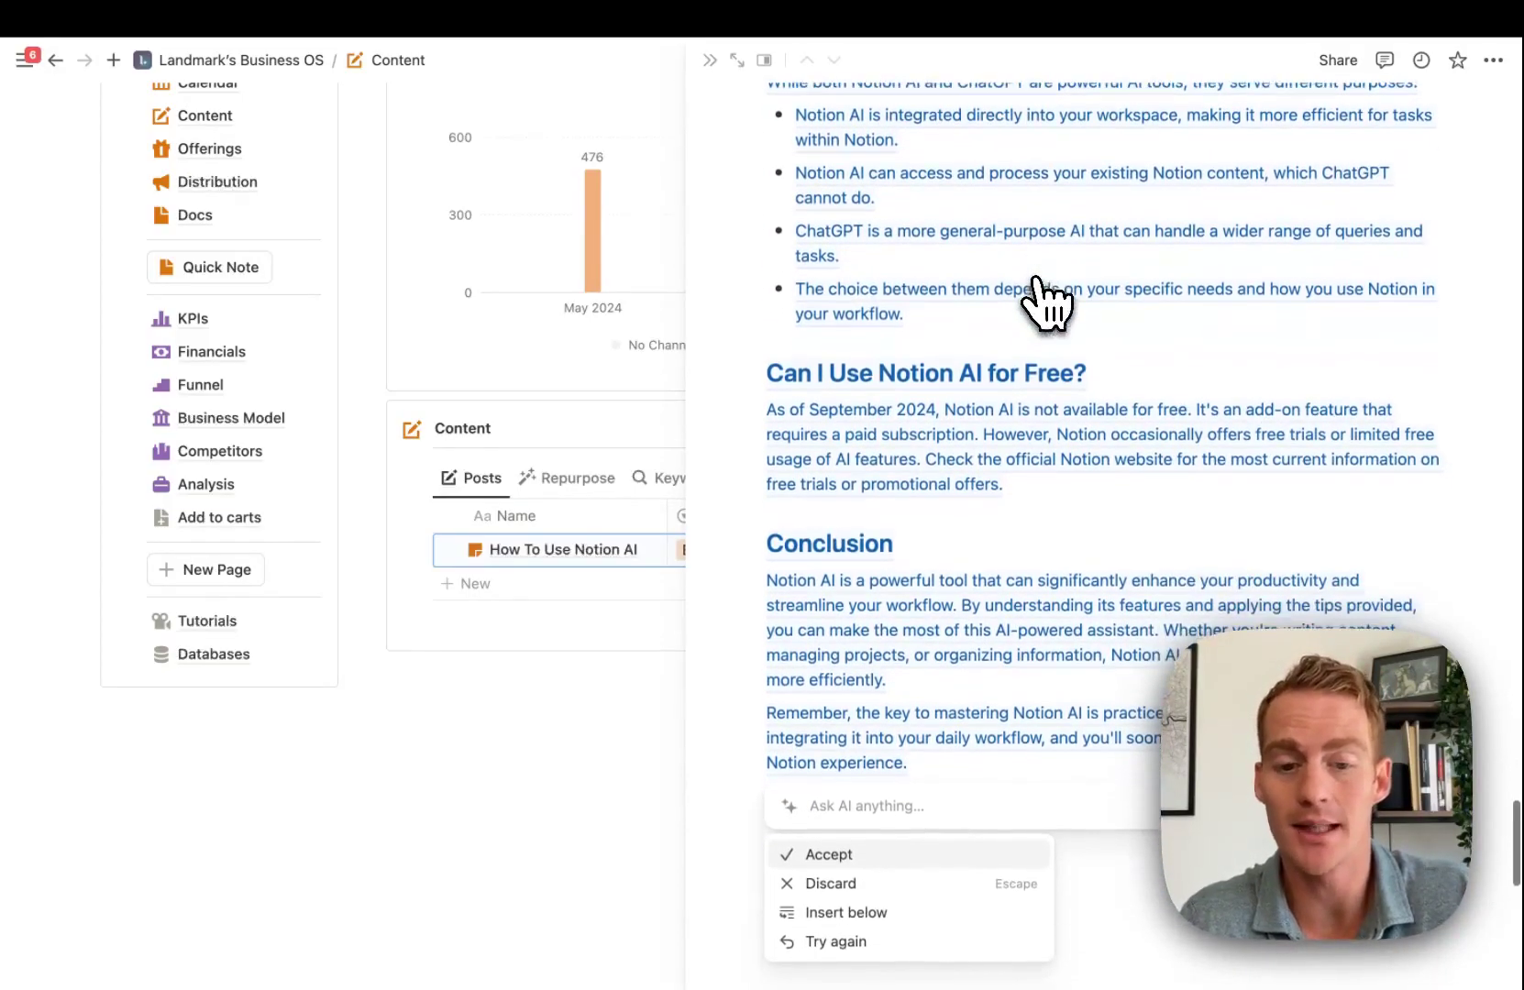
{"action": "scroll", "coordinate": [986, 403], "scroll_direction": "down", "scroll_amount": 3}
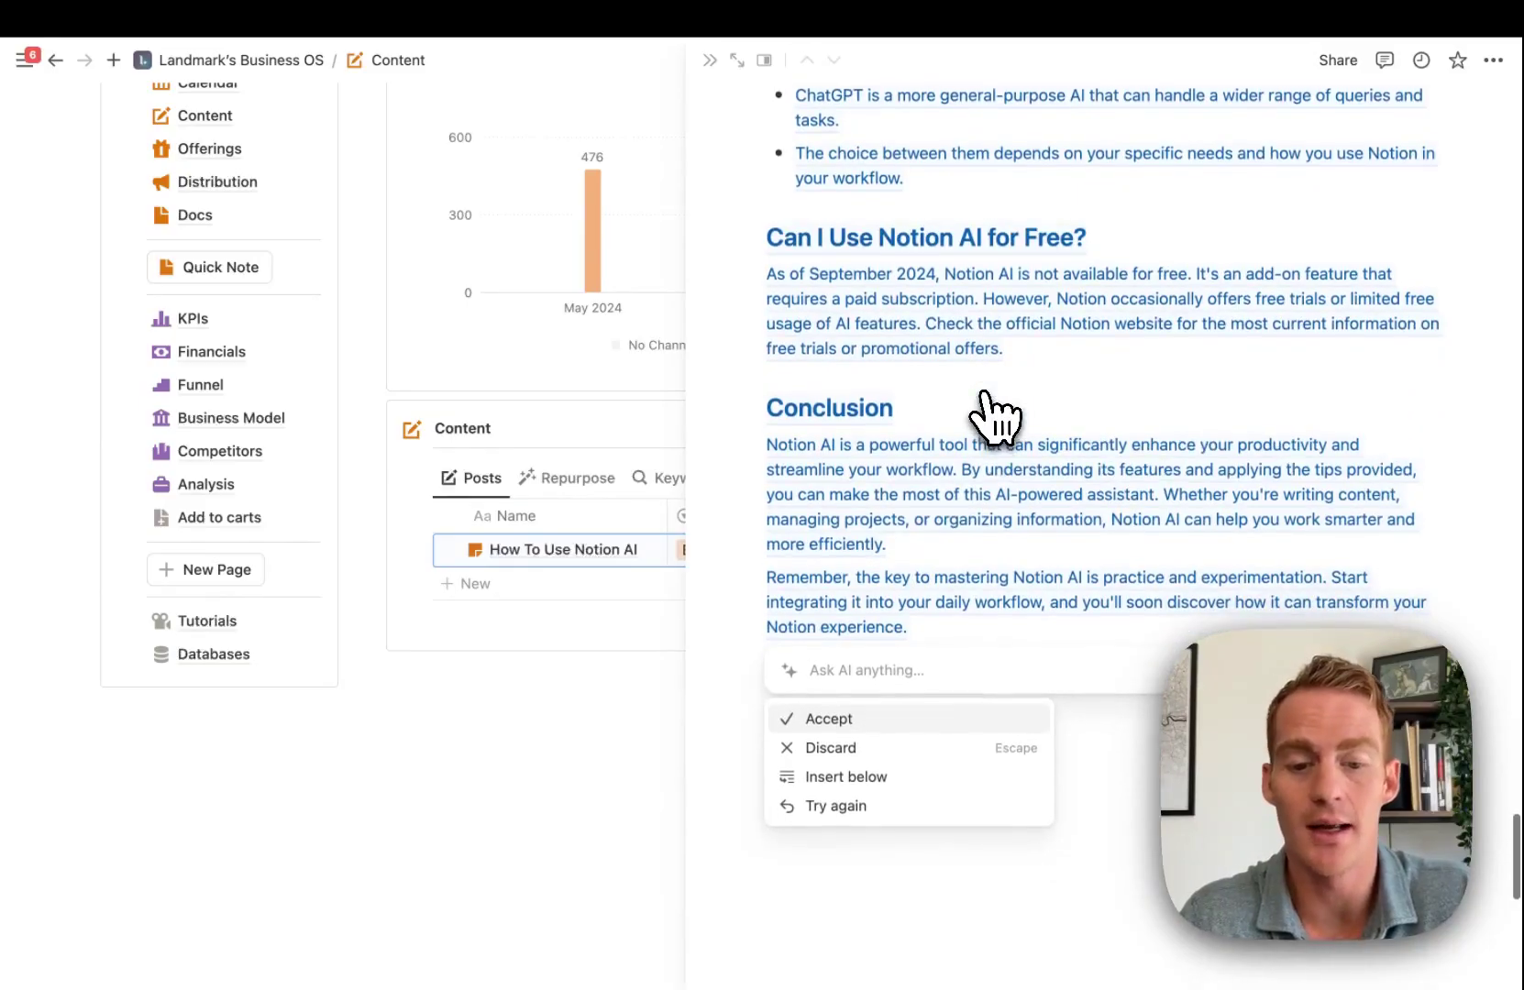
{"action": "left_click", "coordinate": [851, 720]}
Add "Use Notion AI for SEO keyword generation." as the last item under Tips for Getting the Most Out of Notion AI.
{"action": "scroll", "coordinate": [977, 683], "scroll_direction": "down", "scroll_amount": 15}
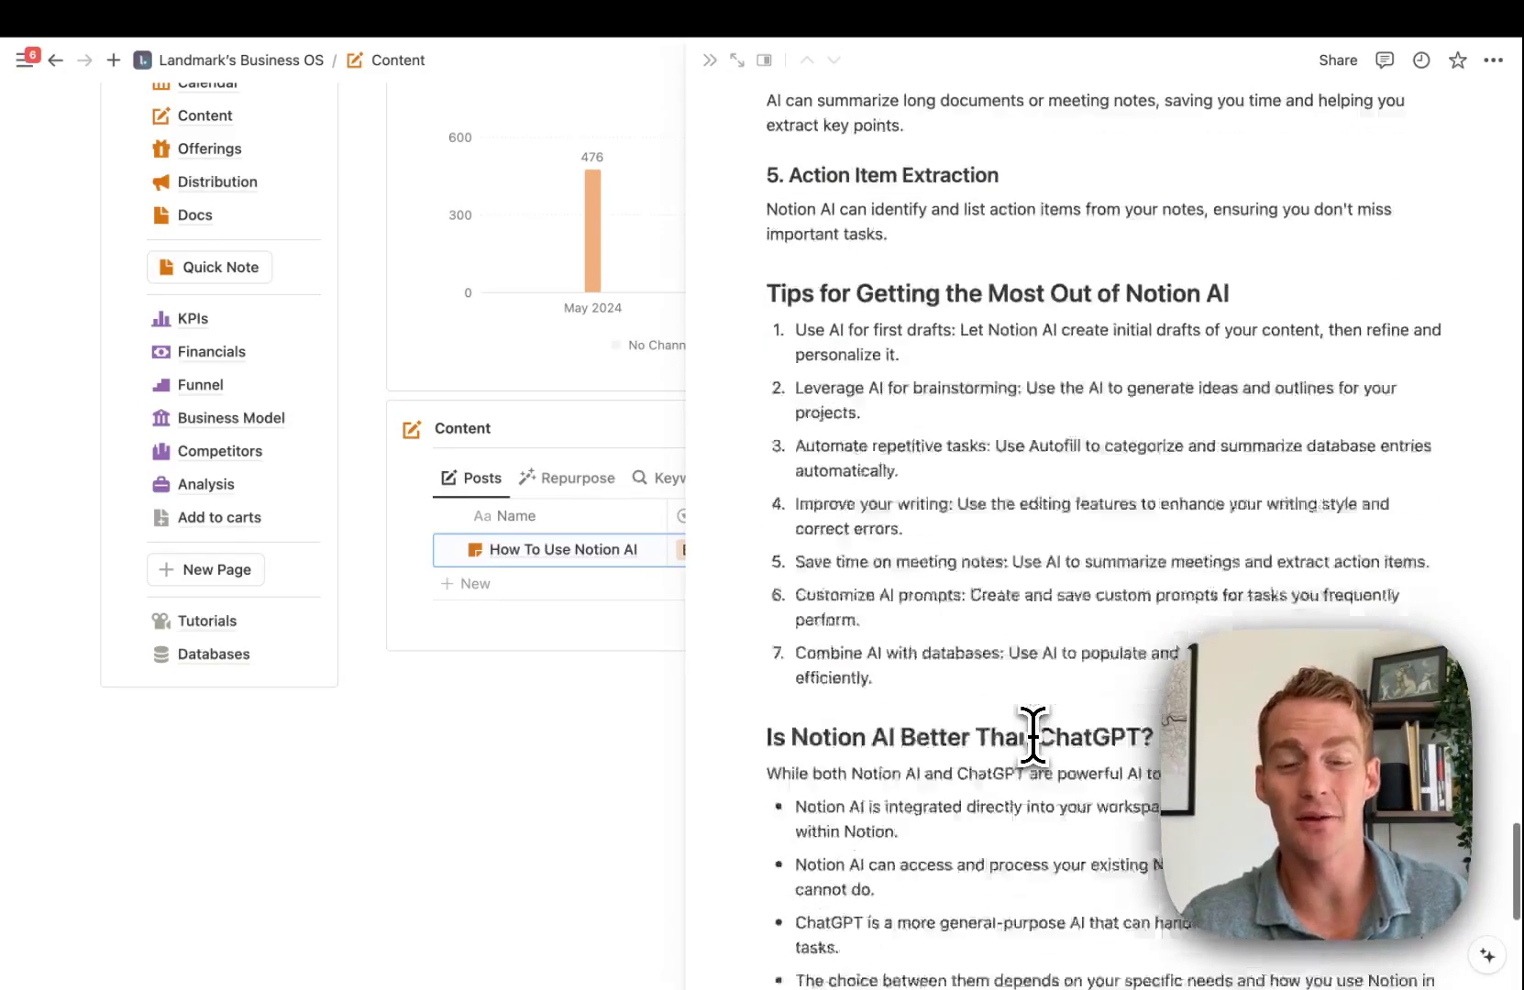
{"action": "scroll", "coordinate": [1034, 734], "scroll_direction": "up", "scroll_amount": 20}
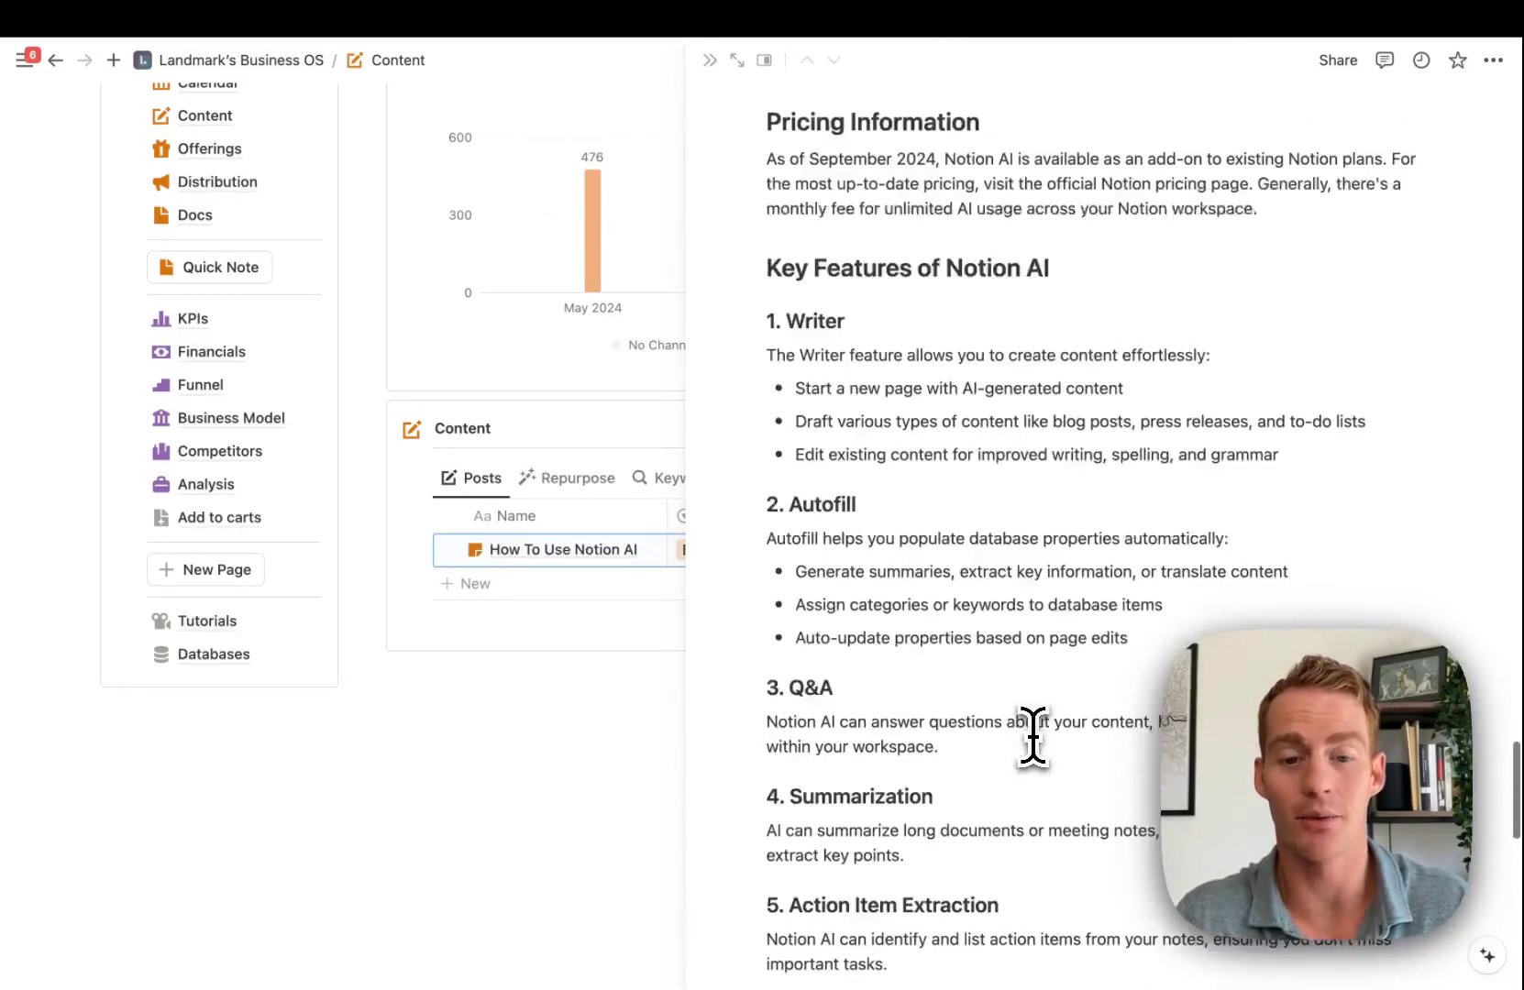
{"action": "scroll", "coordinate": [1033, 733], "scroll_direction": "up", "scroll_amount": 4}
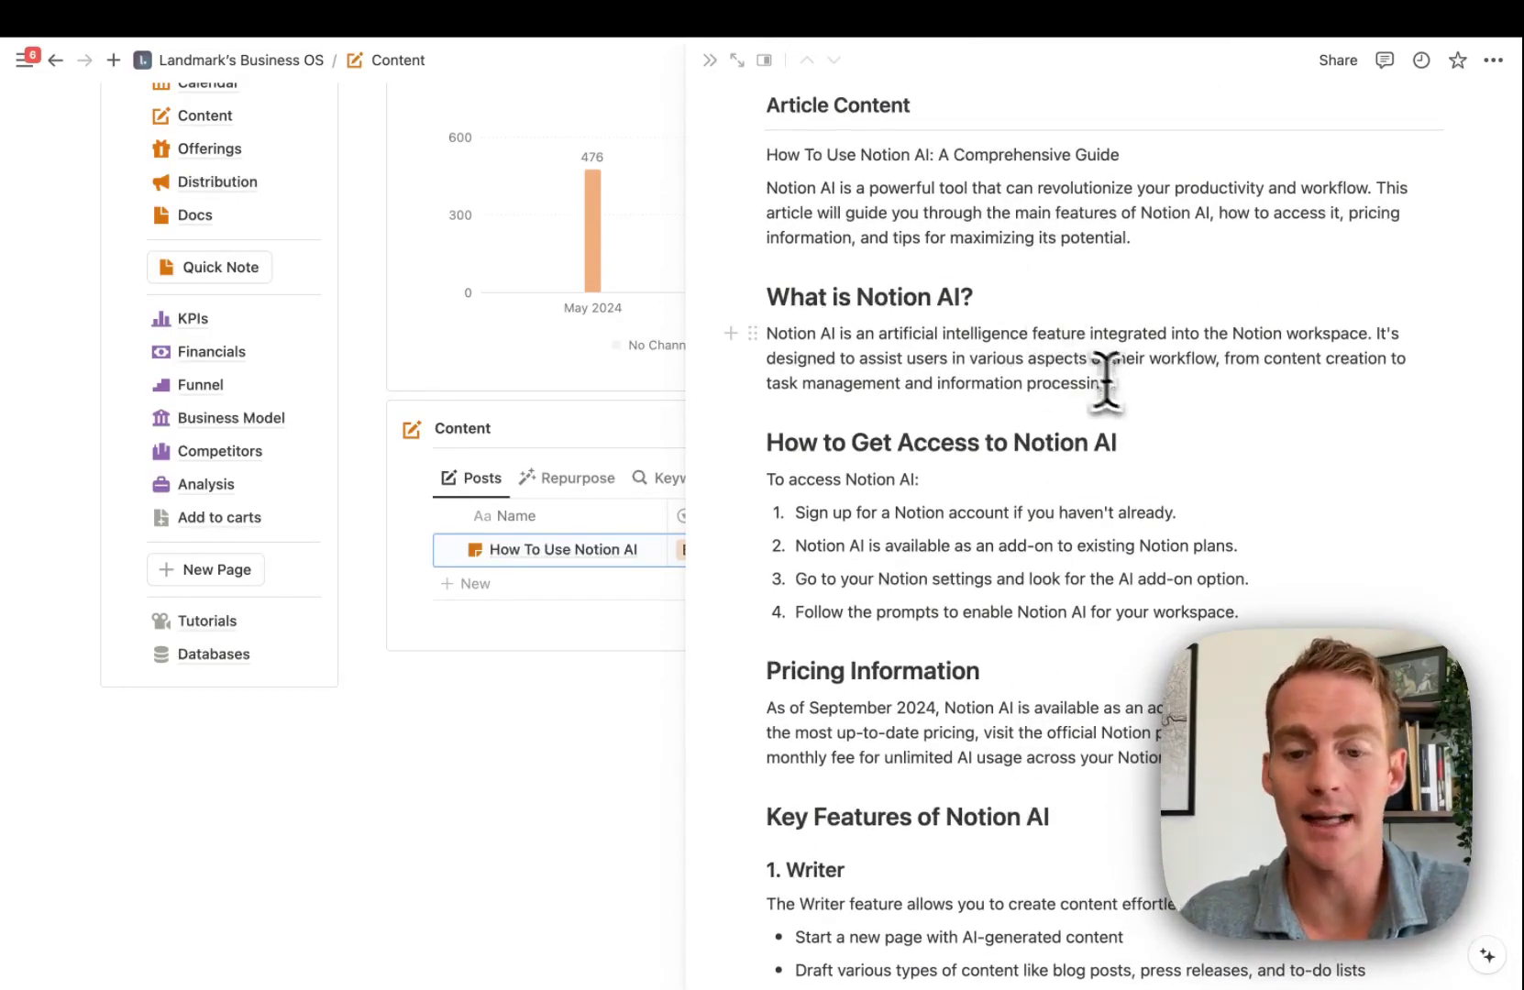
{"action": "scroll", "coordinate": [1107, 472], "scroll_direction": "down", "scroll_amount": 15}
{"action": "scroll", "coordinate": [1105, 476], "scroll_direction": "down", "scroll_amount": 13}
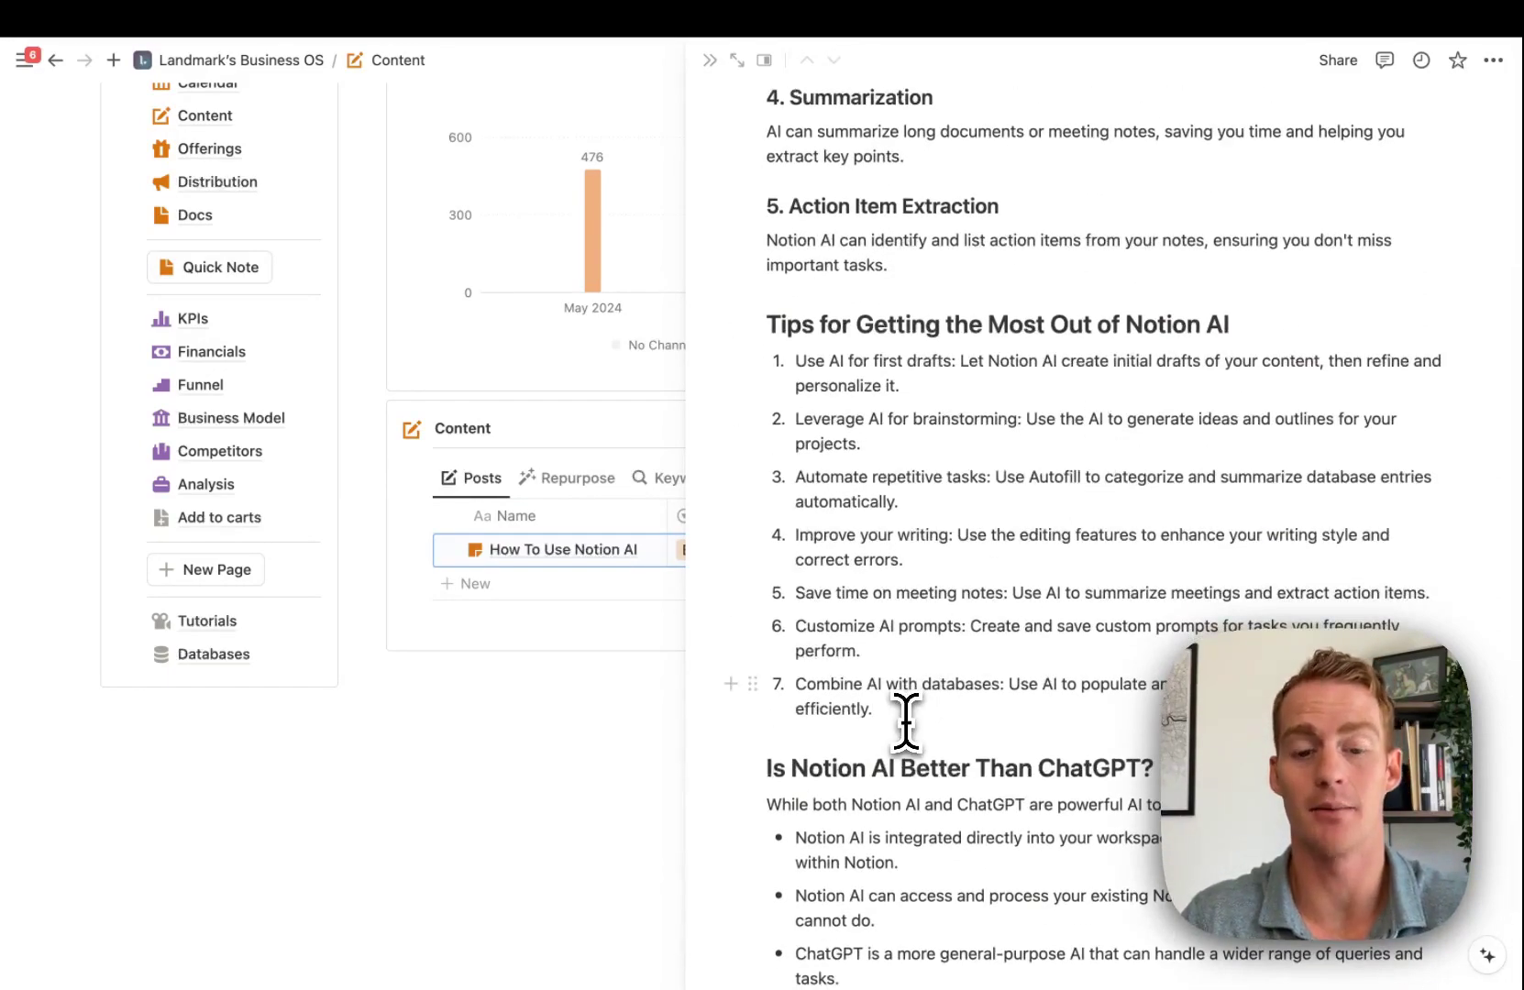
{"action": "left_click", "coordinate": [906, 721]}
{"action": "key", "text": "Return"}
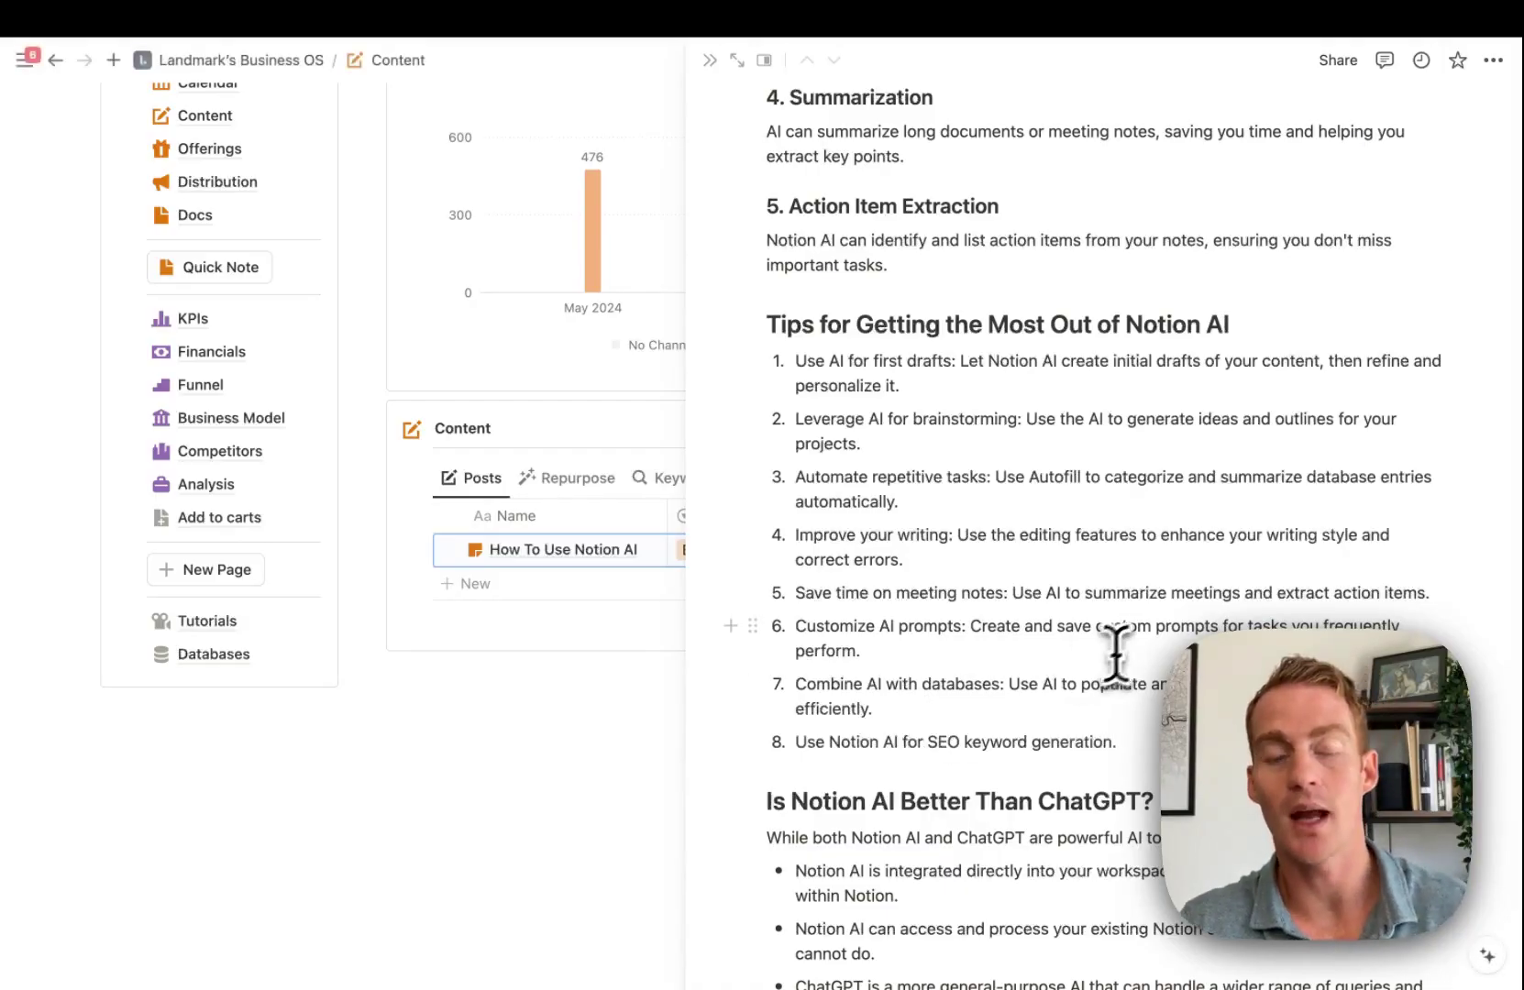
Look over the rest of the article and the brief above it, and close the page.
{"action": "scroll", "coordinate": [1156, 623], "scroll_direction": "down", "scroll_amount": 5}
{"action": "scroll", "coordinate": [1154, 622], "scroll_direction": "down", "scroll_amount": 10}
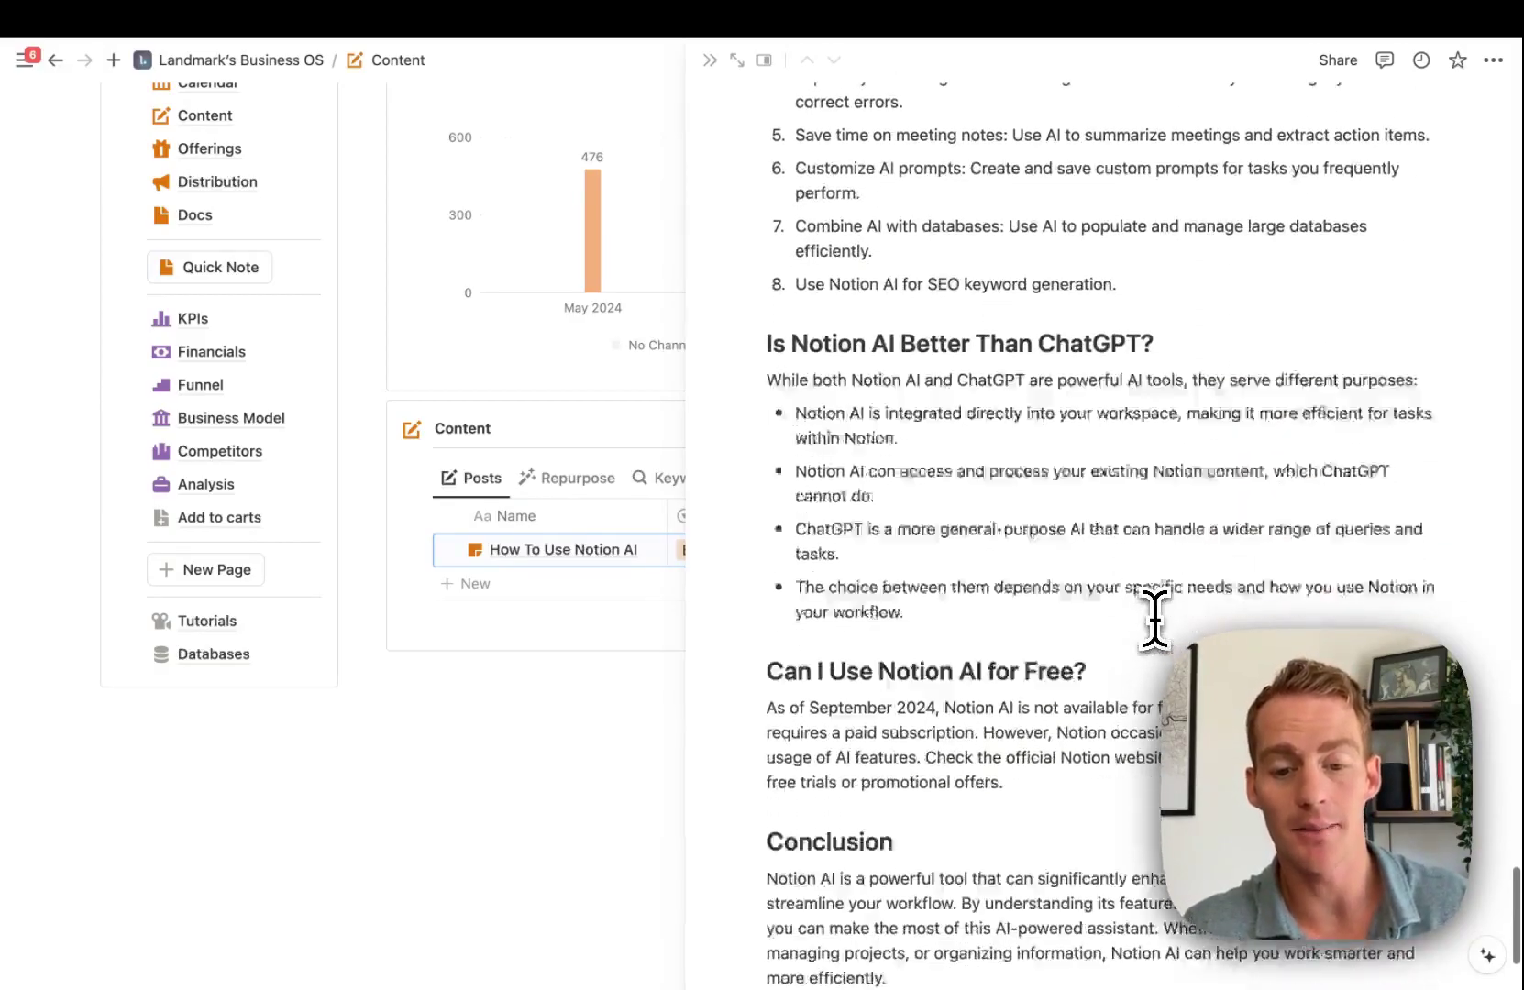
{"action": "scroll", "coordinate": [1154, 622], "scroll_direction": "up", "scroll_amount": 20}
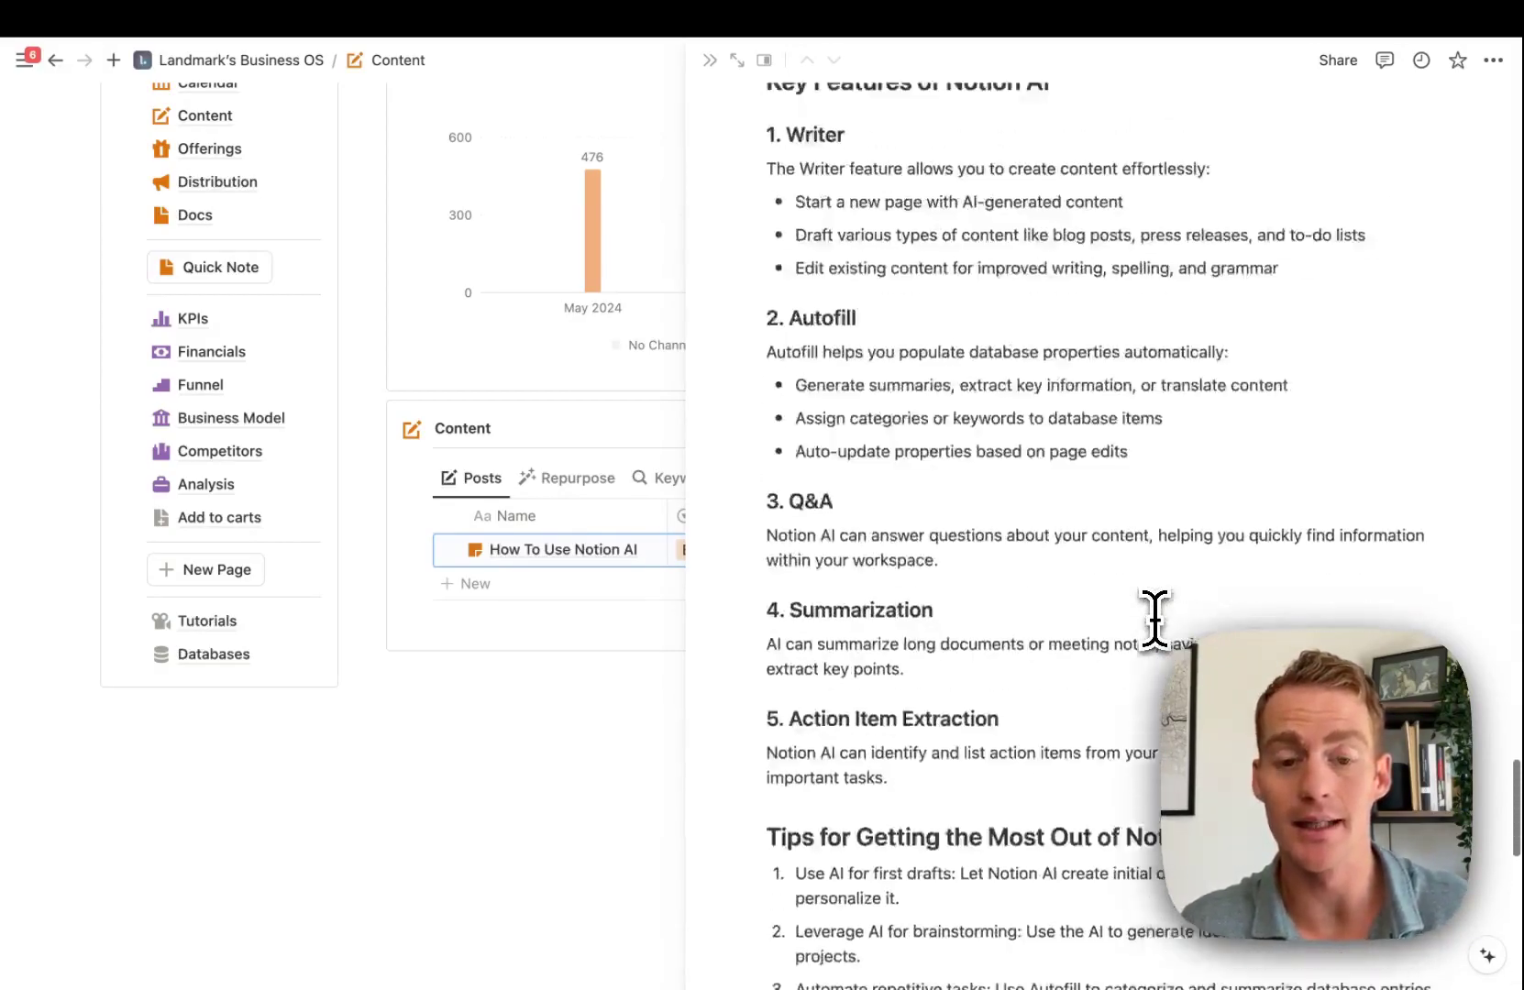
{"action": "scroll", "coordinate": [1154, 622], "scroll_direction": "up", "scroll_amount": 15}
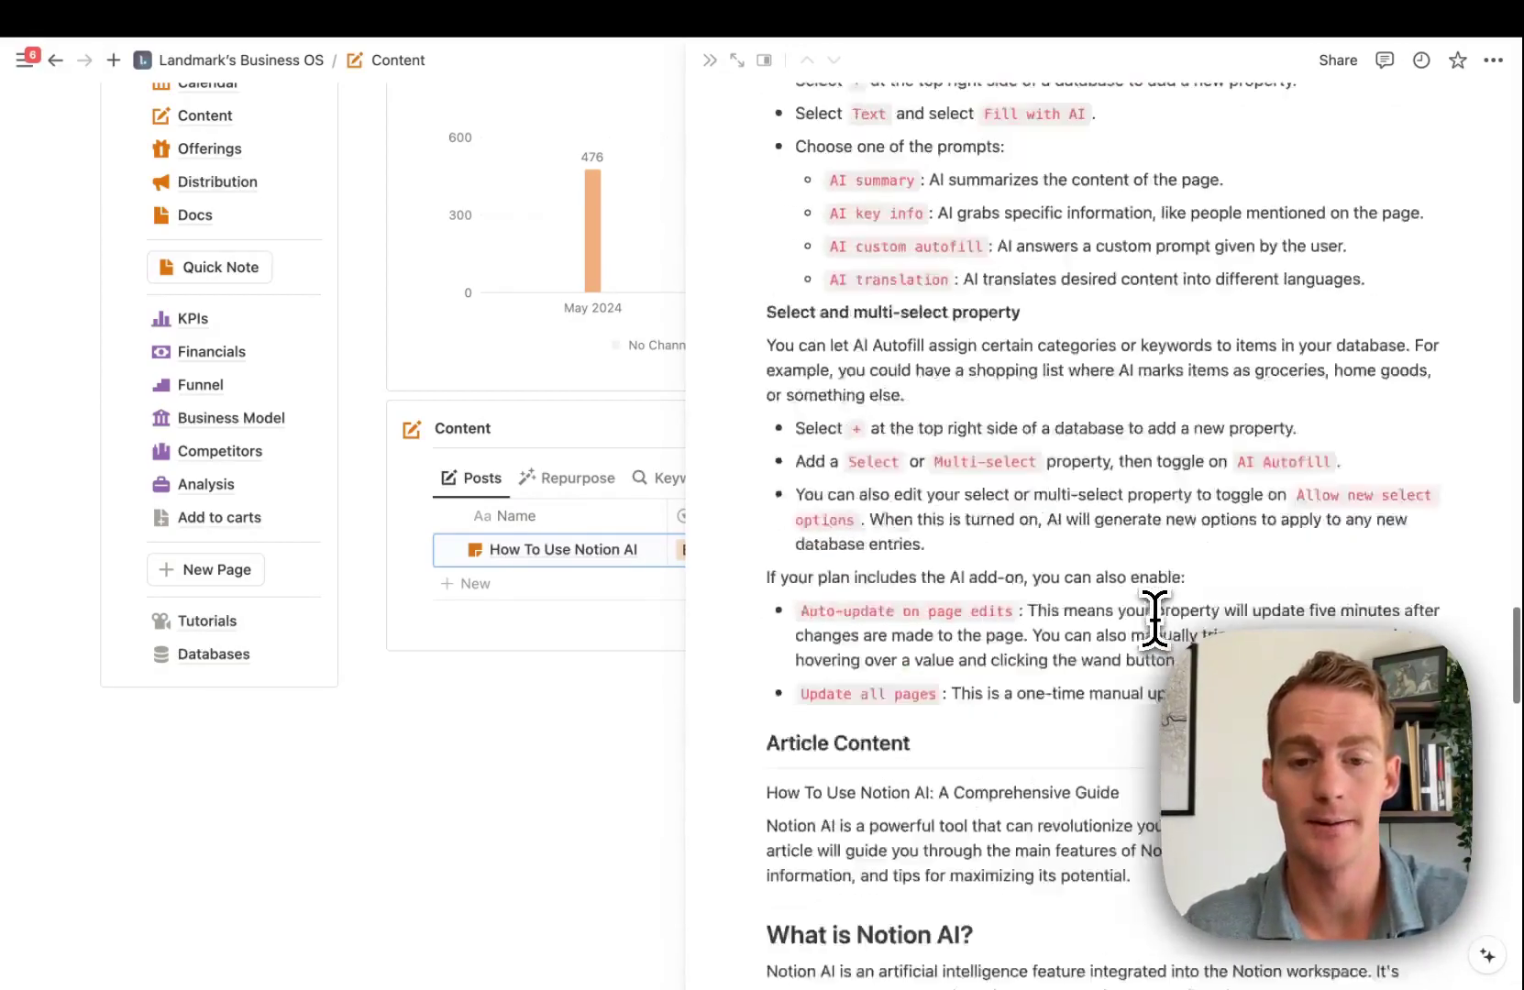
{"action": "key", "text": "Escape"}
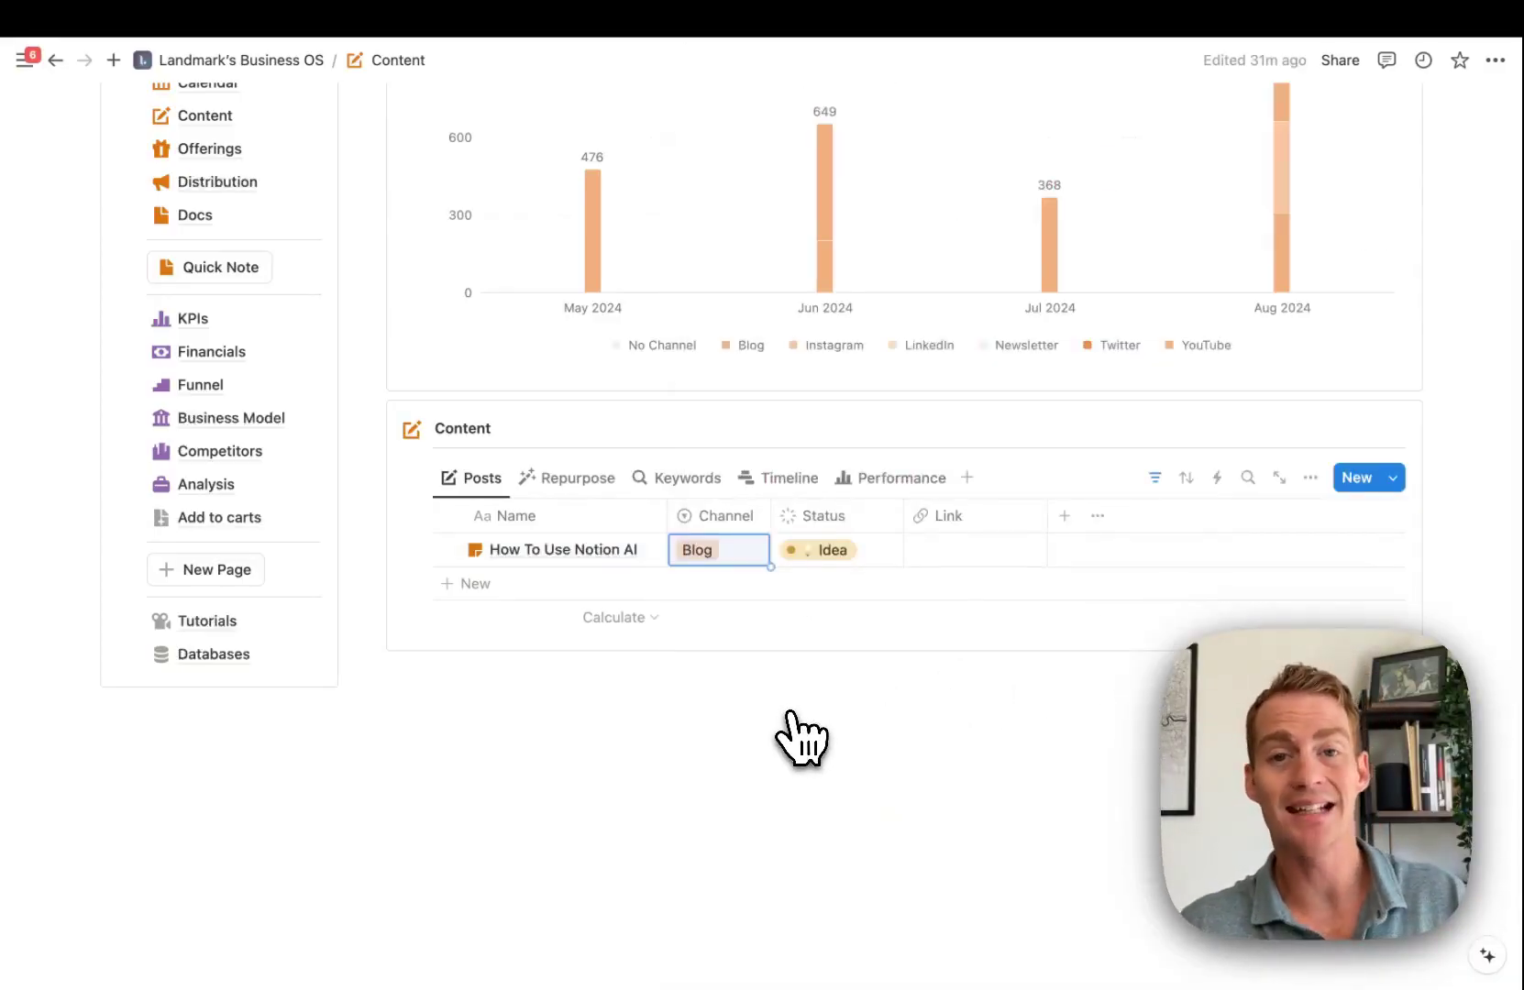
In the Repurpose view, generate the Instagram Post and LinkedIn Post texts with AI for the How To Use Notion AI article.
{"action": "left_click", "coordinate": [605, 484]}
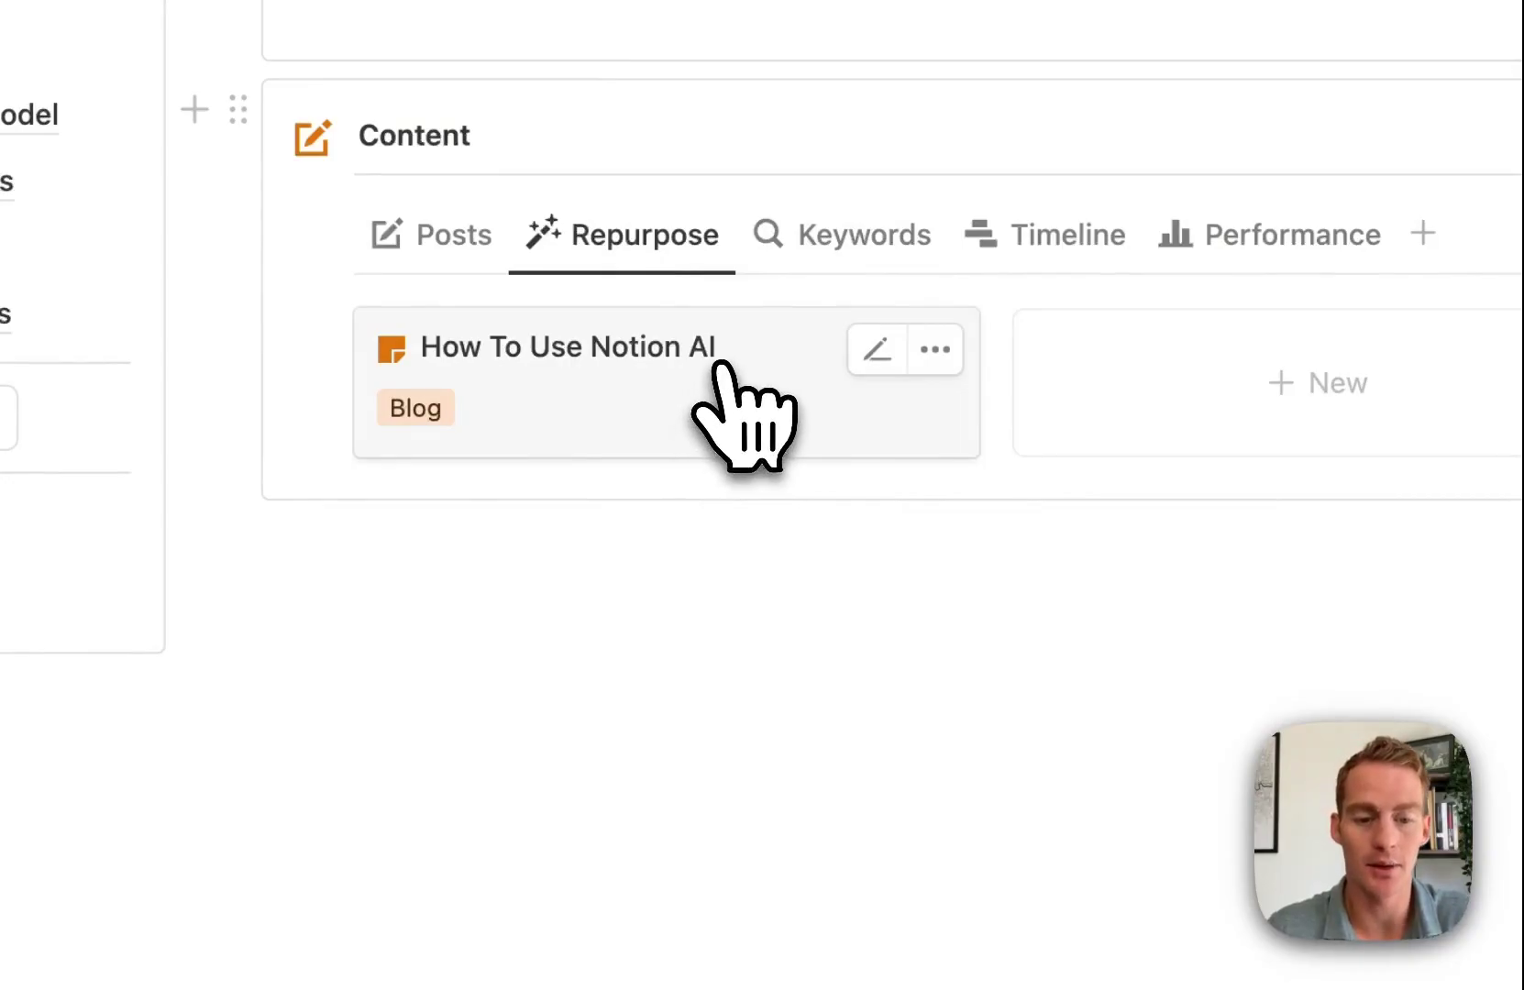
{"action": "left_click", "coordinate": [876, 351]}
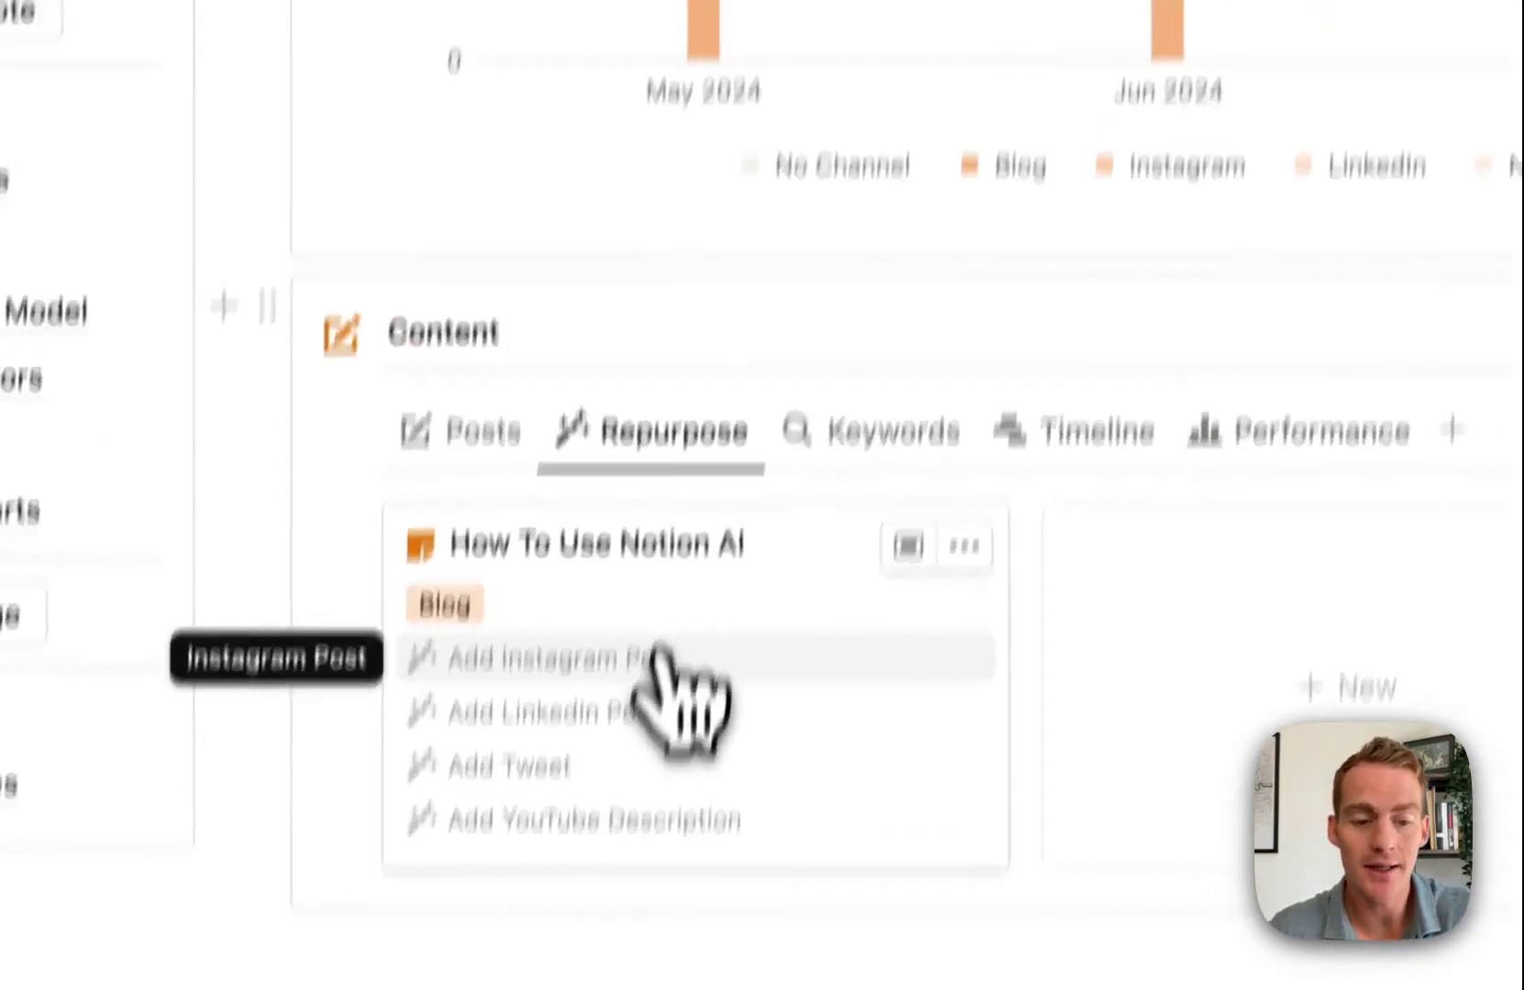
{"action": "left_click", "coordinate": [678, 462]}
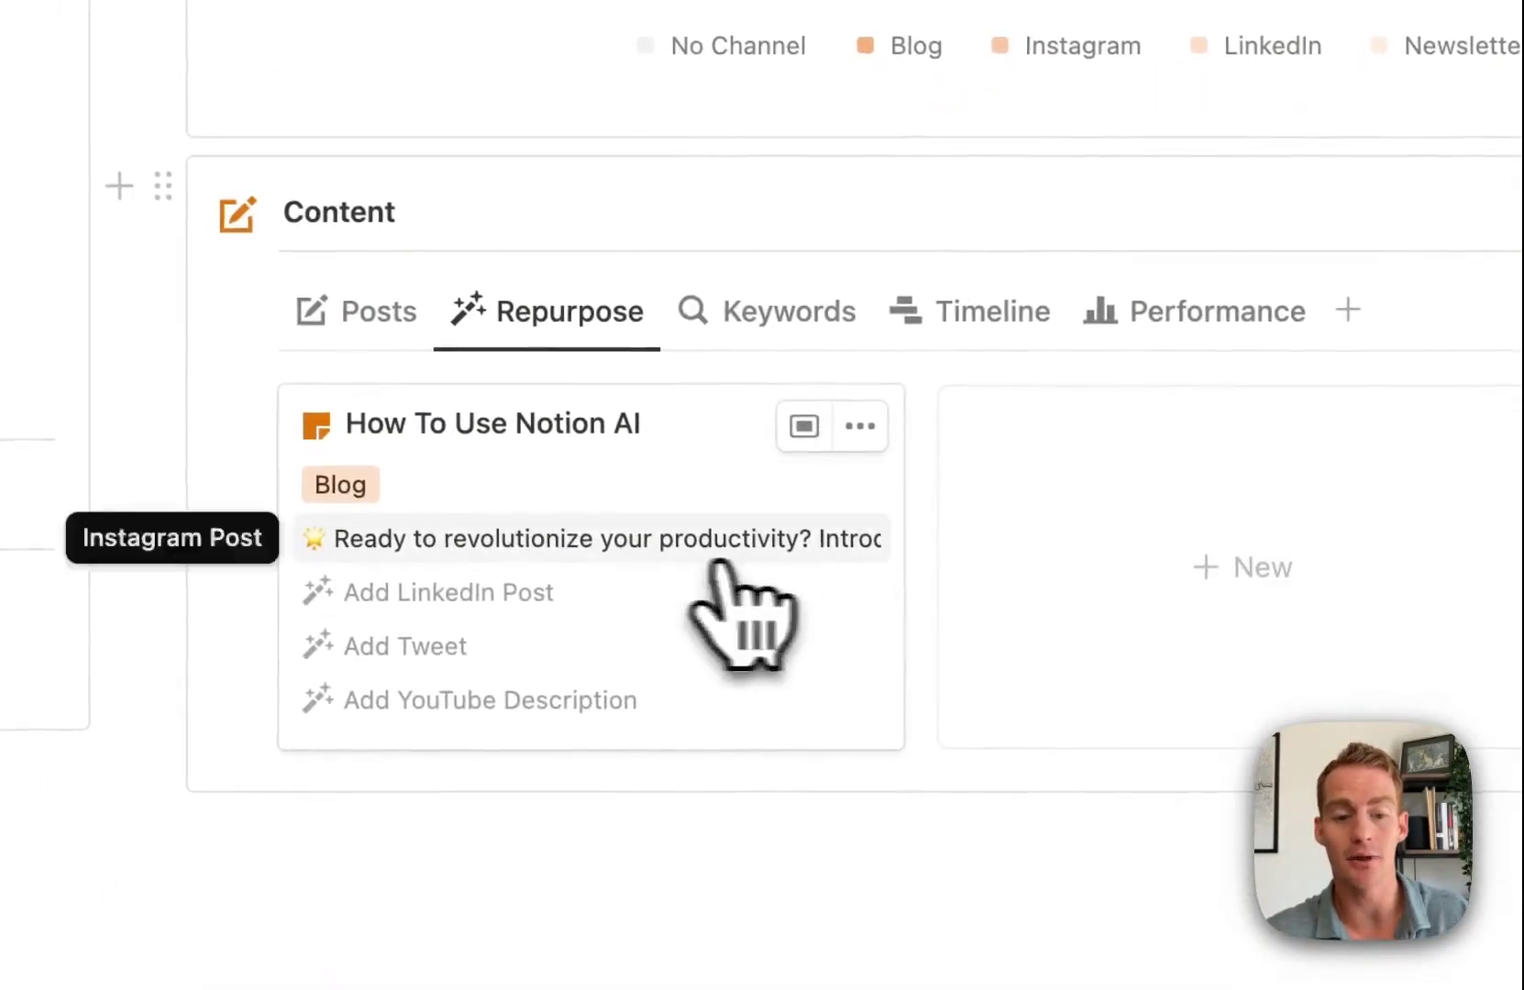
{"action": "left_click", "coordinate": [539, 595]}
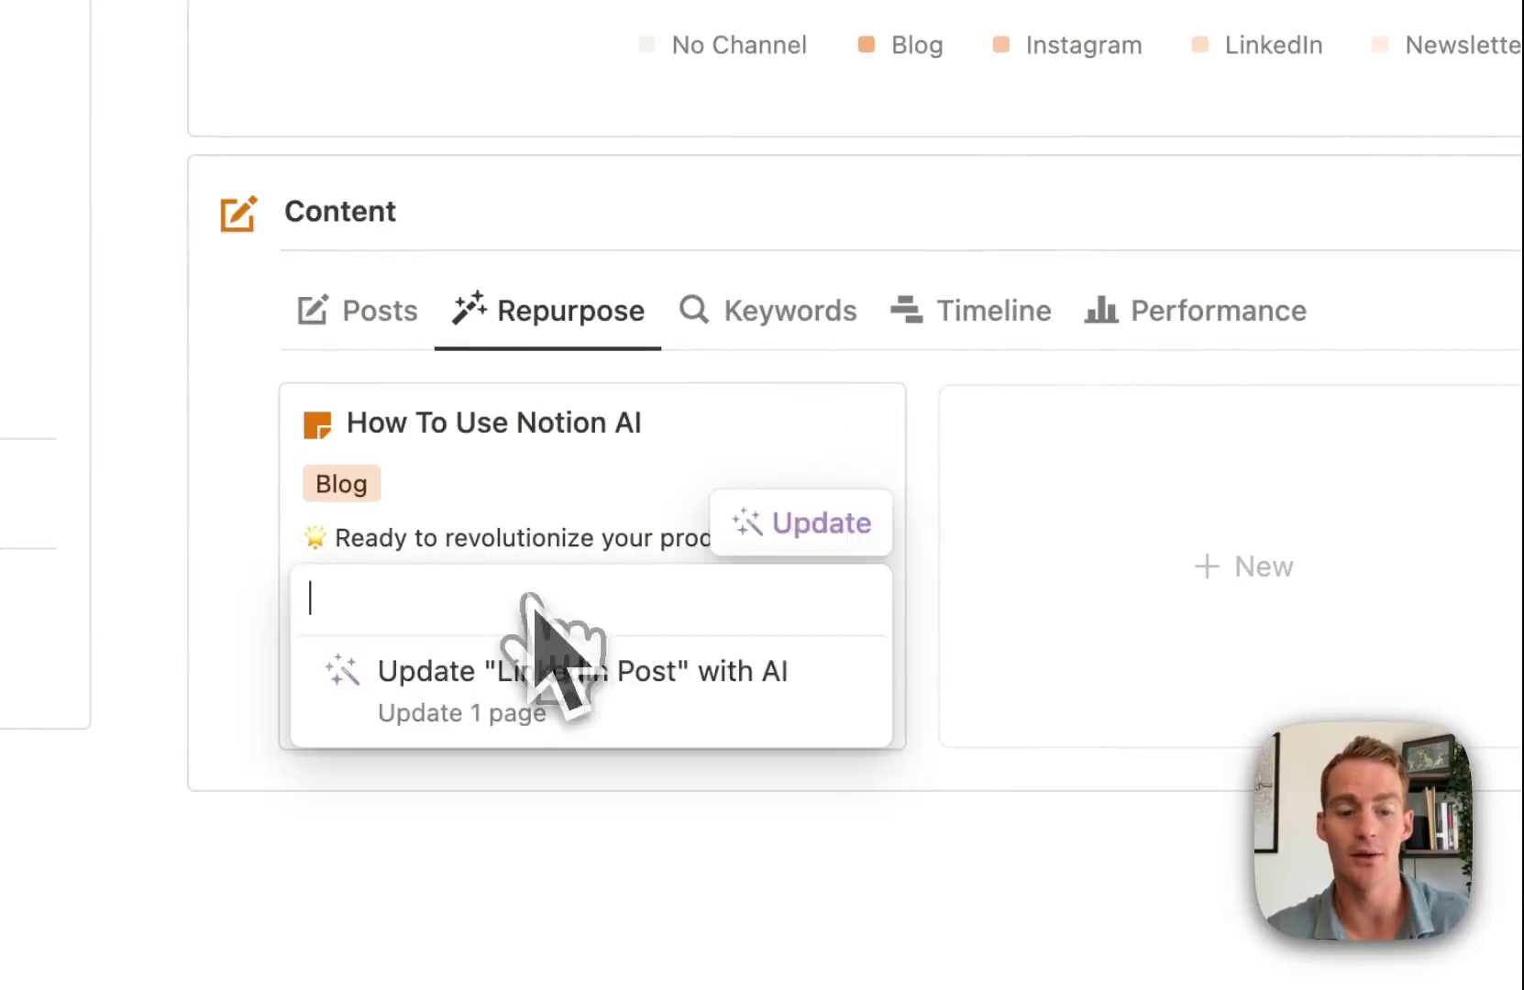
{"action": "left_click", "coordinate": [787, 547]}
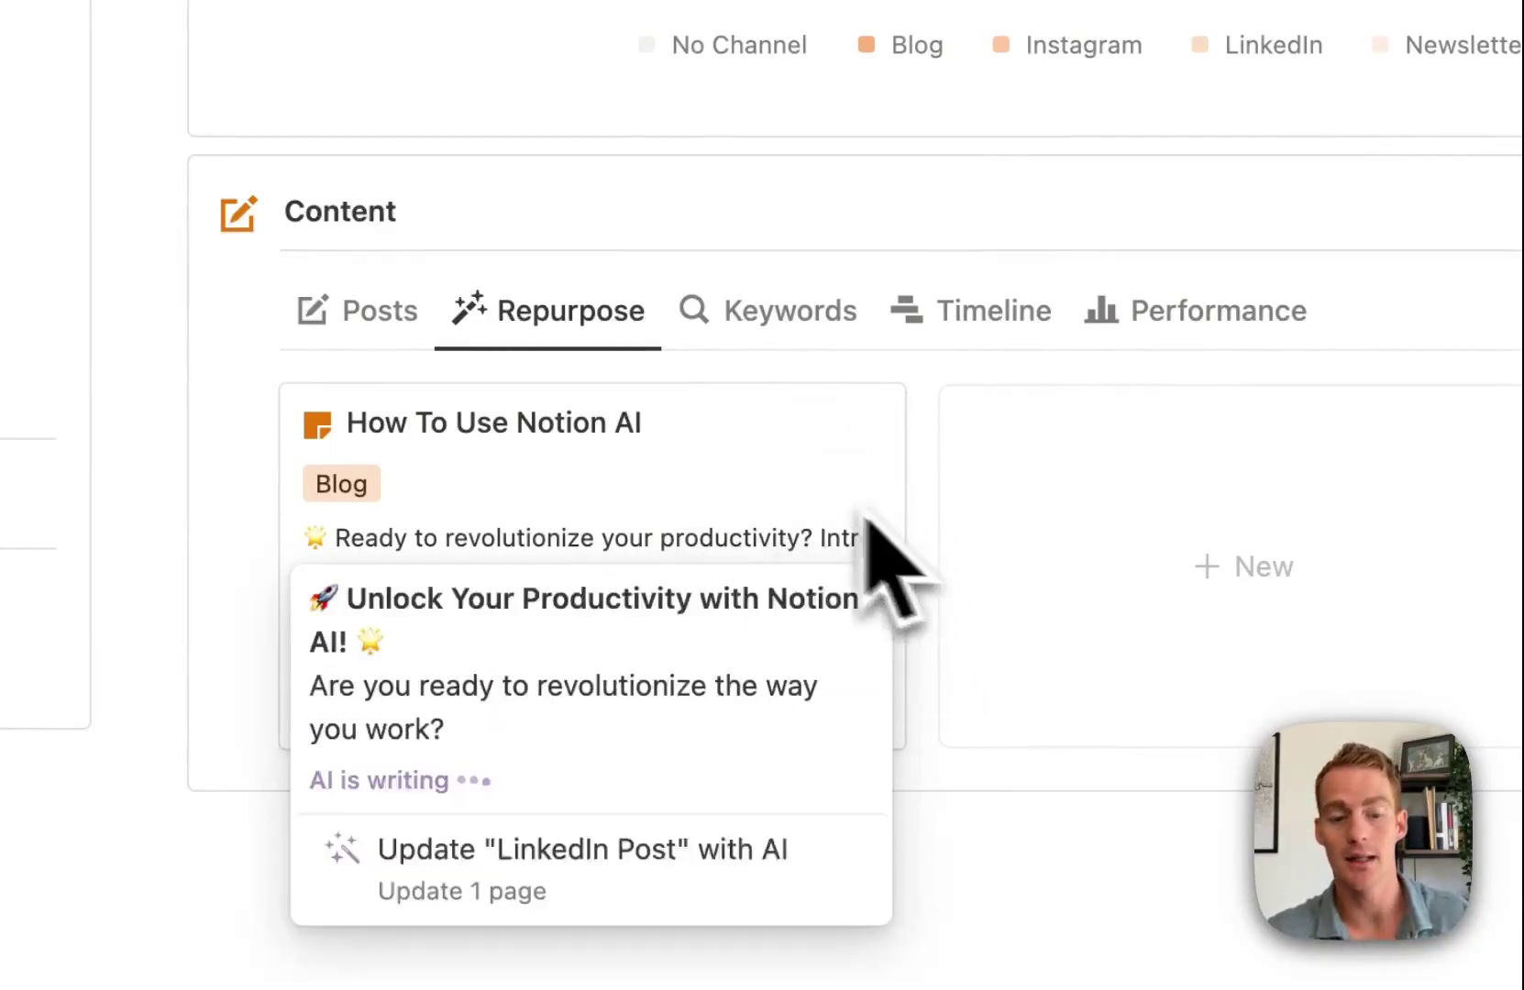
{"action": "left_click", "coordinate": [989, 594]}
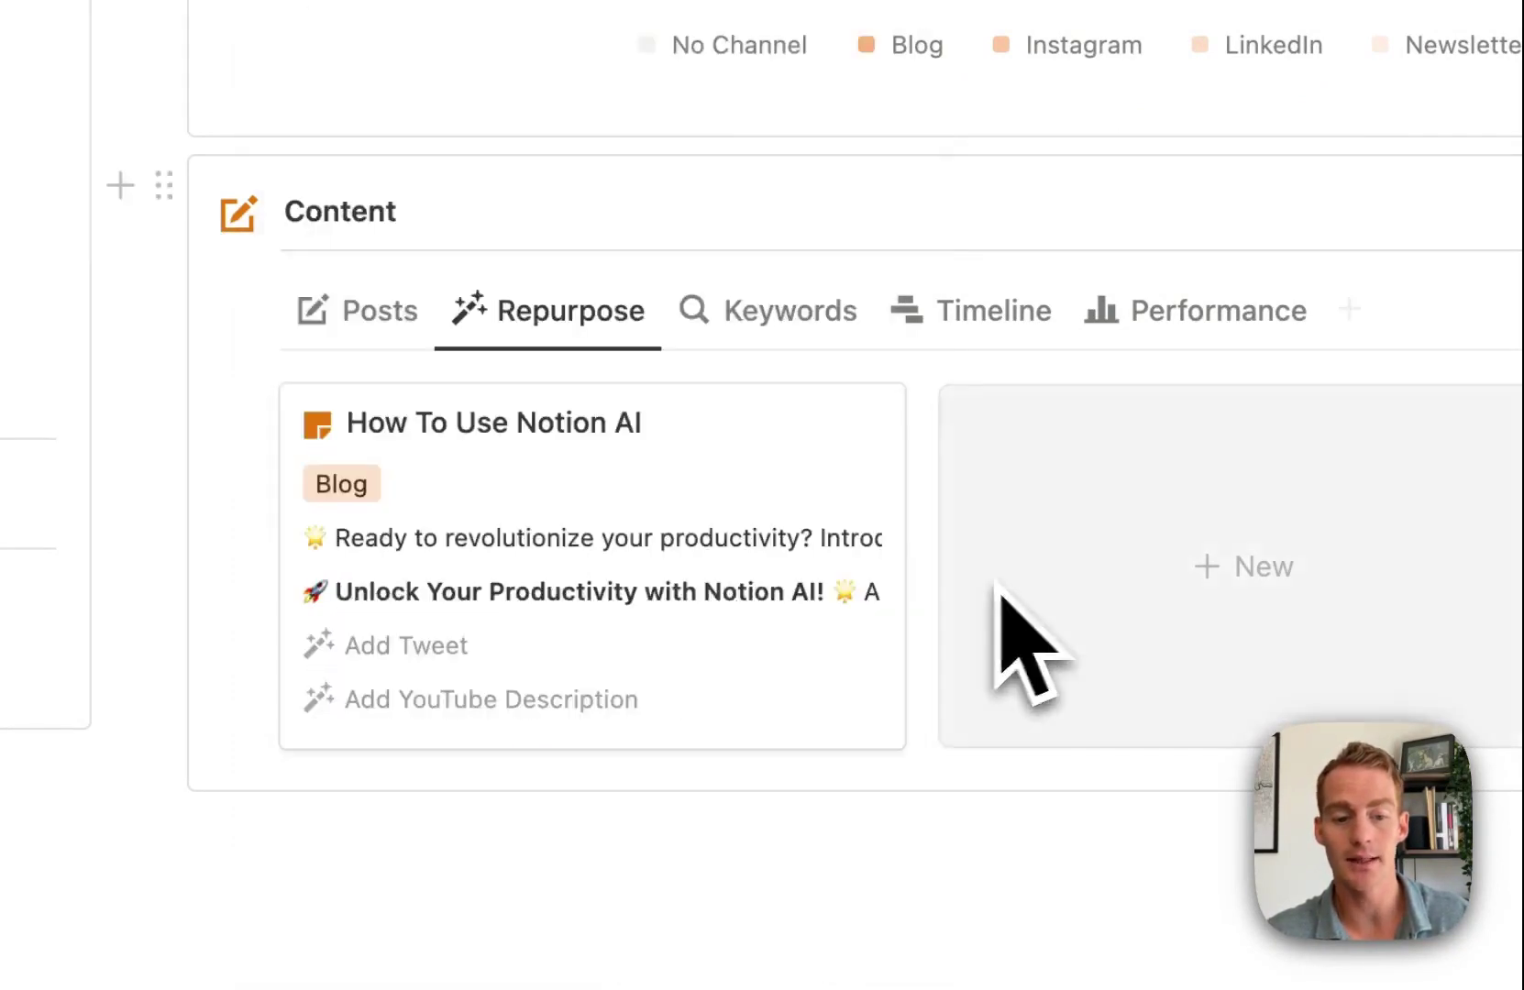
Generate the Tweet and YouTube Description with AI on the How To Use Notion AI card.
{"action": "left_click", "coordinate": [623, 642]}
{"action": "left_click", "coordinate": [747, 603]}
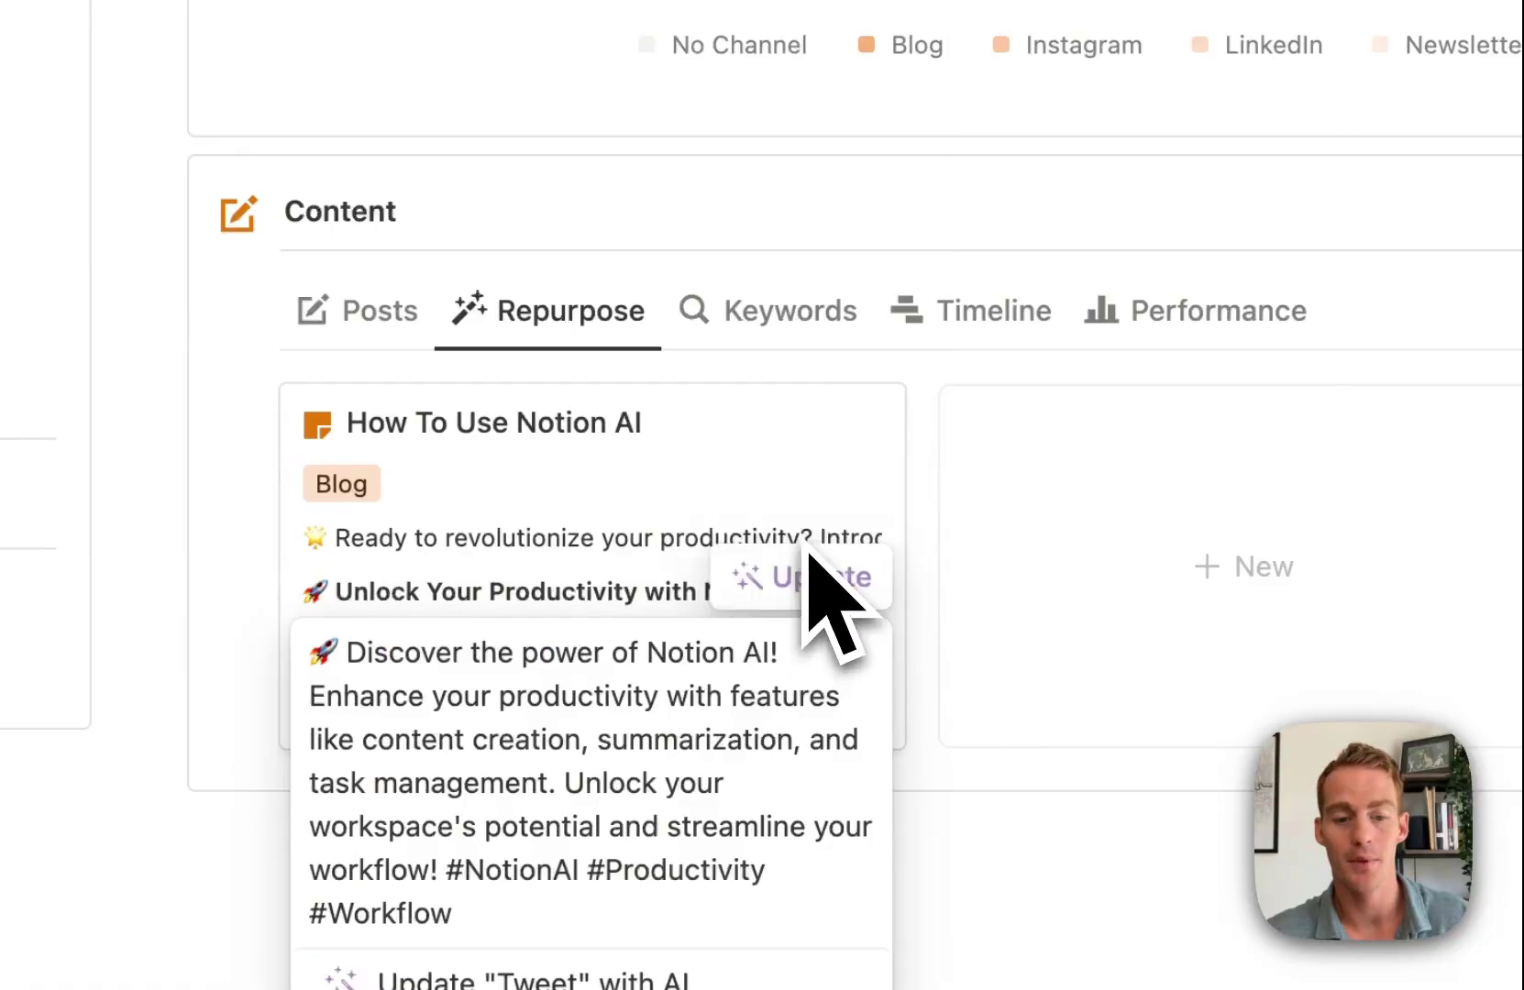
{"action": "key", "text": "Escape"}
{"action": "left_click", "coordinate": [585, 699]}
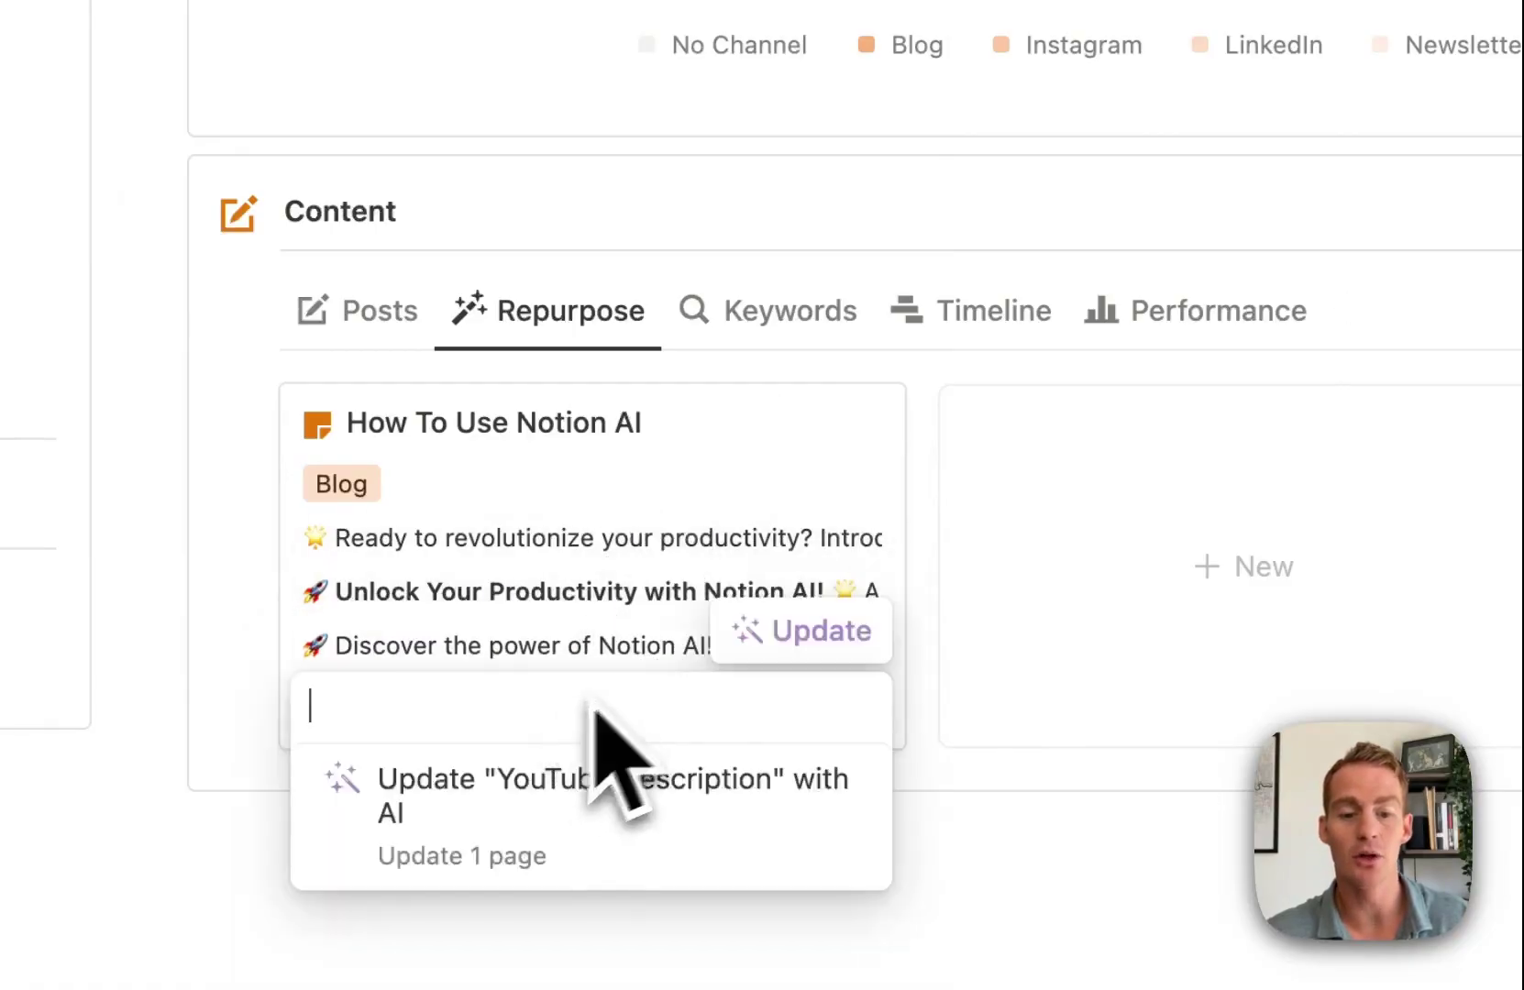
{"action": "left_click", "coordinate": [747, 633]}
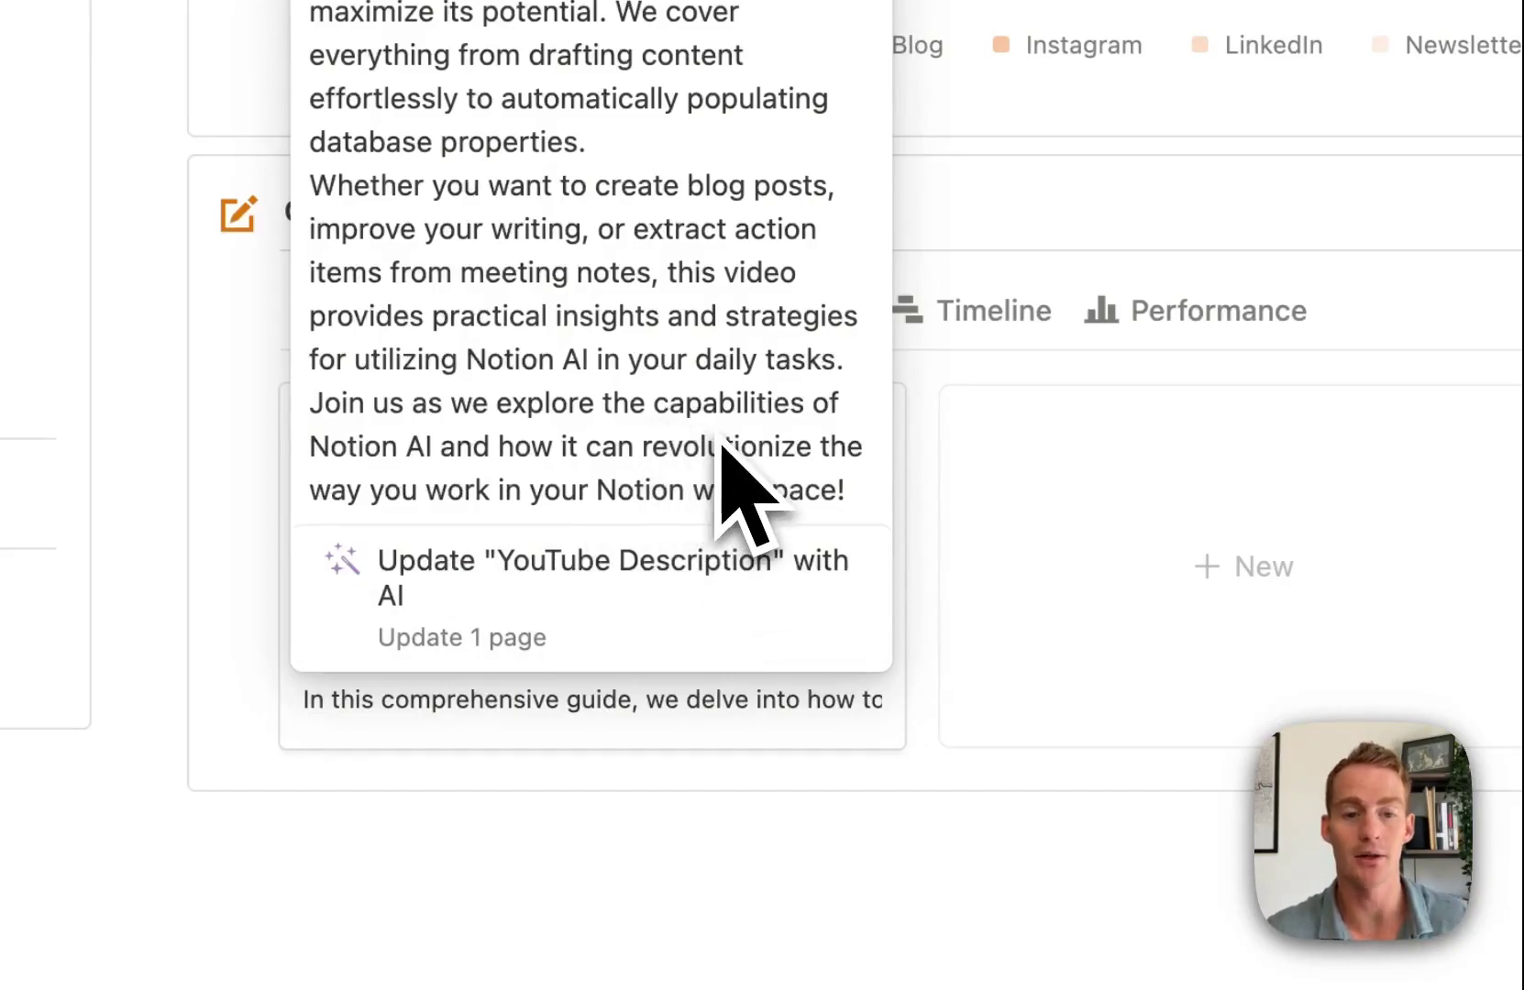
{"action": "left_click", "coordinate": [949, 536]}
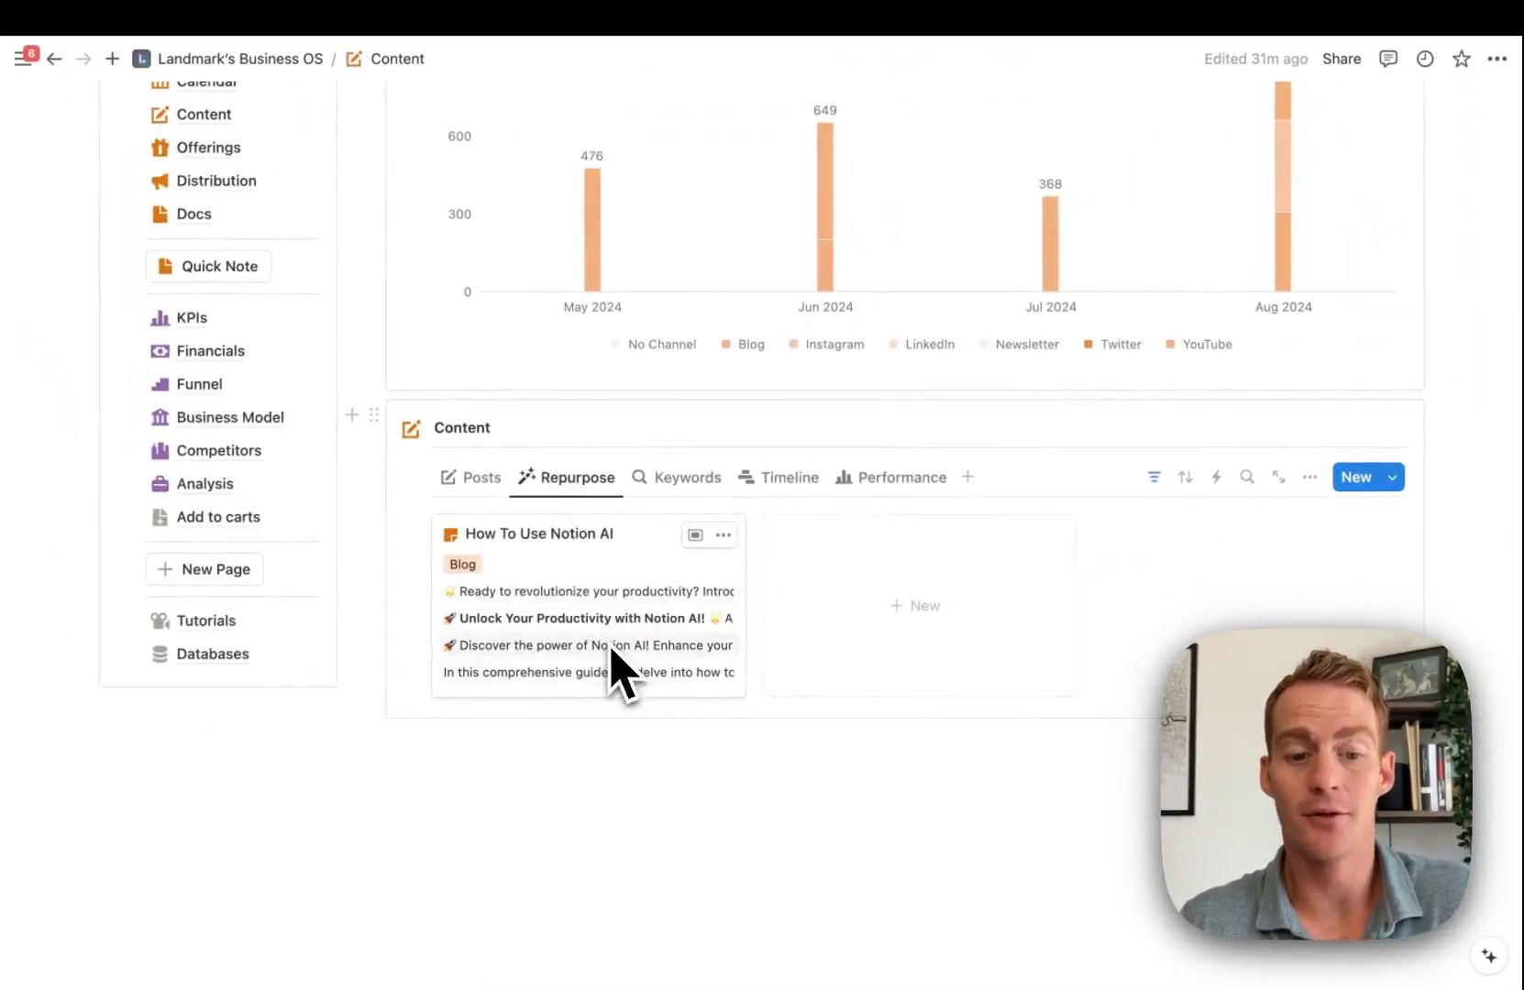
Add a new entry to the Posts view and fill it with the Instagram Post template.
{"action": "left_click", "coordinate": [481, 481]}
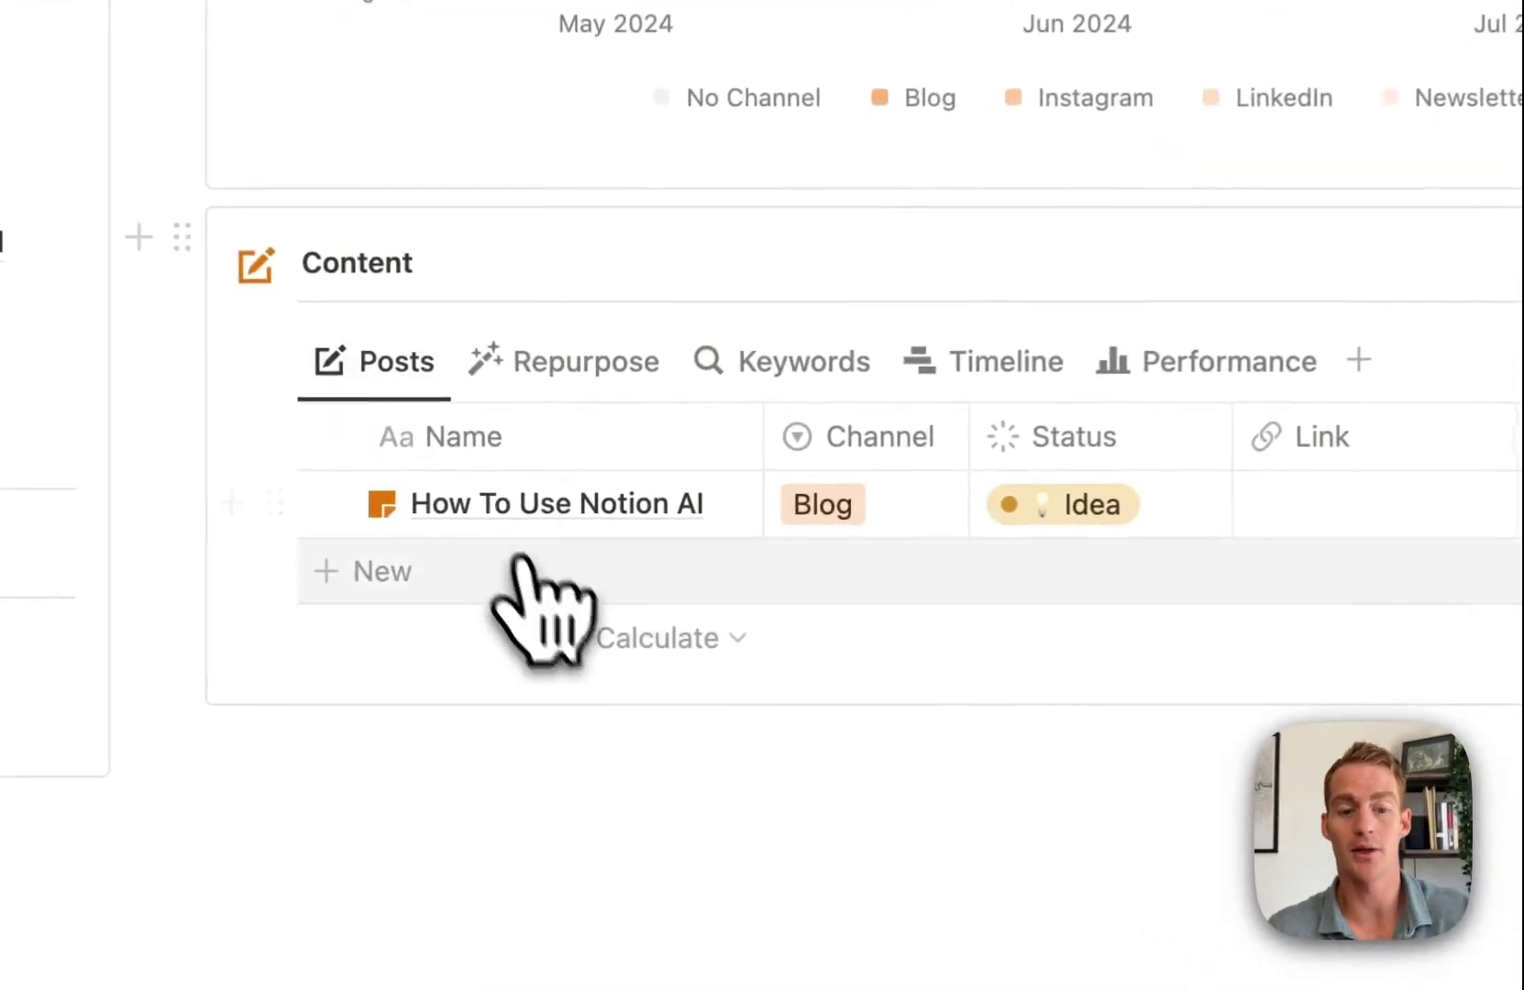
{"action": "left_click", "coordinate": [502, 571]}
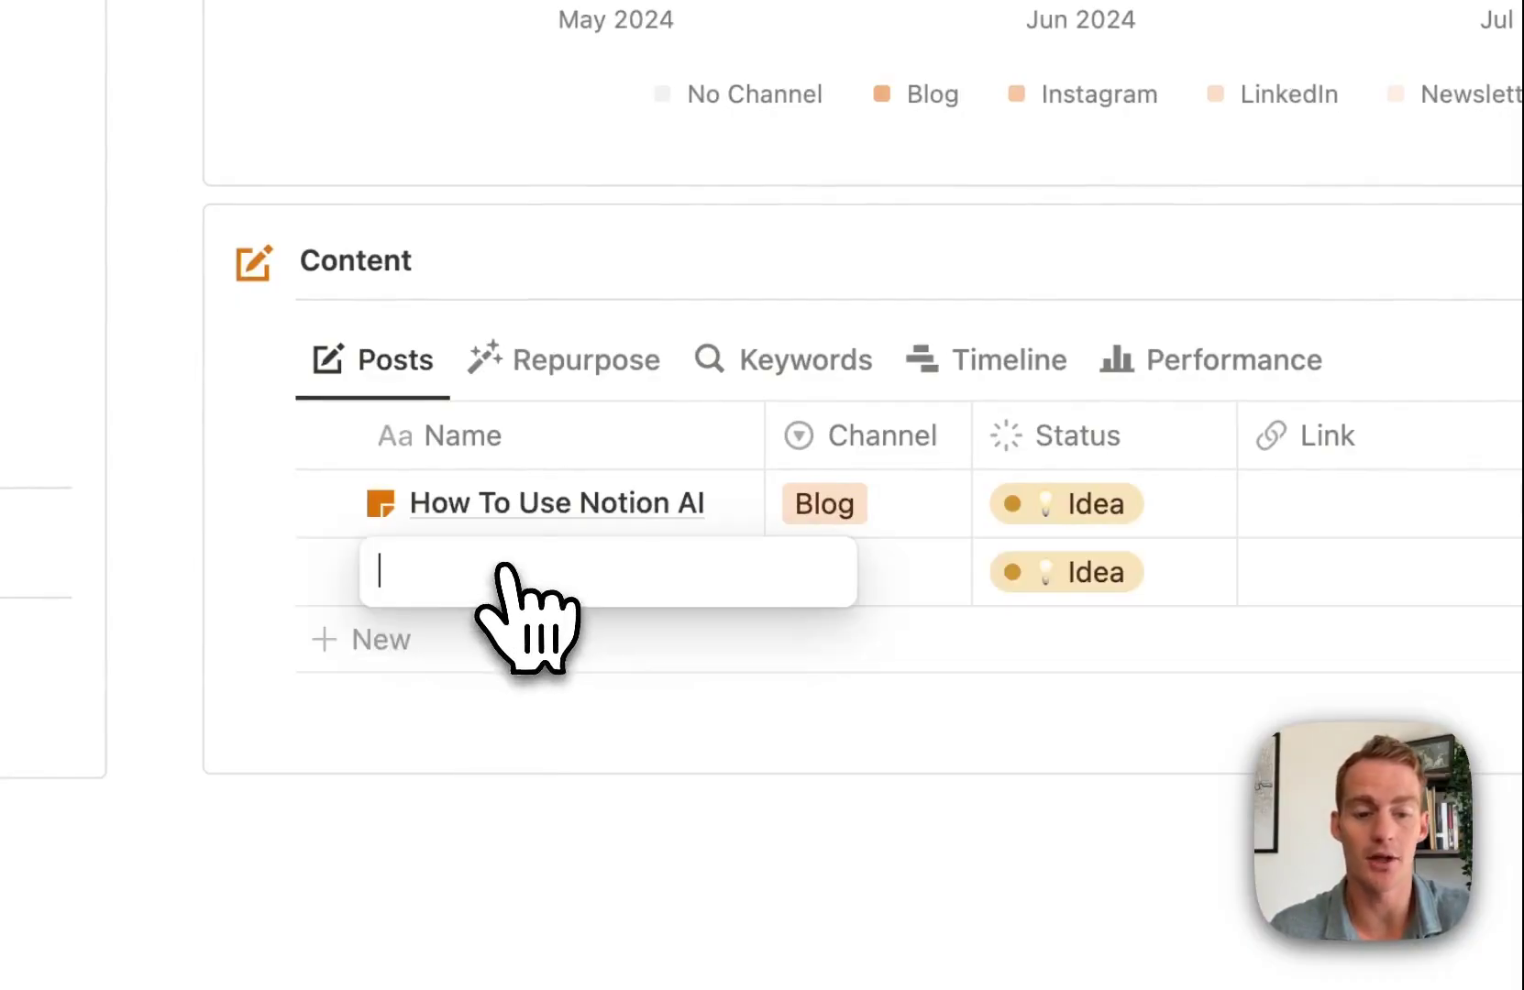
{"action": "left_click", "coordinate": [697, 572]}
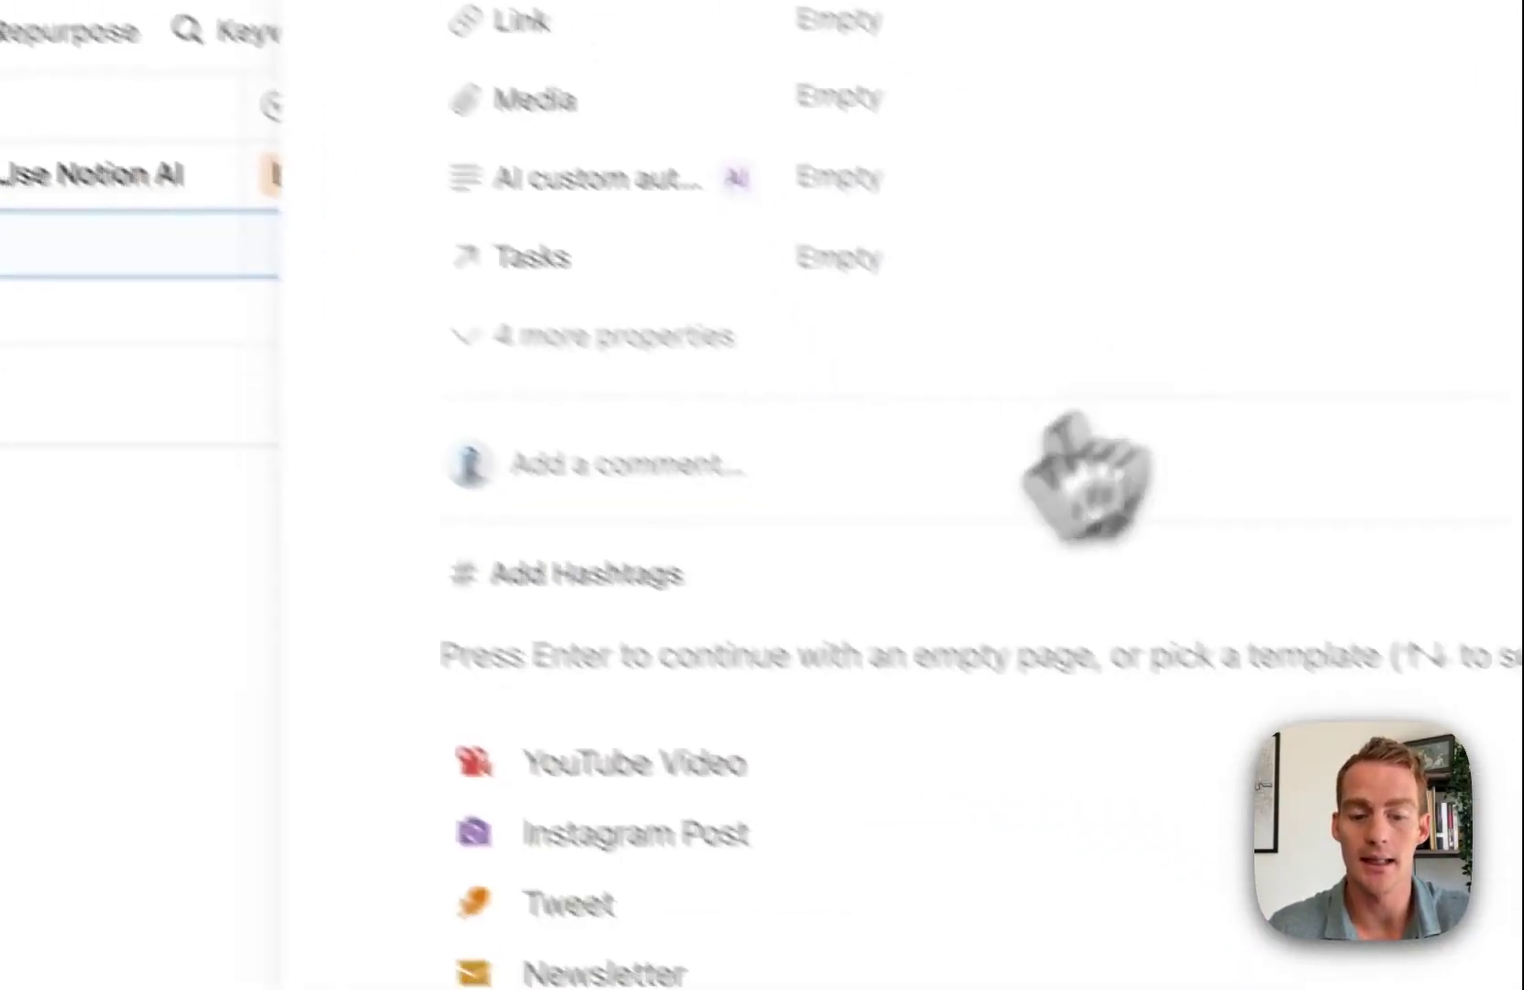
{"action": "left_click", "coordinate": [642, 761]}
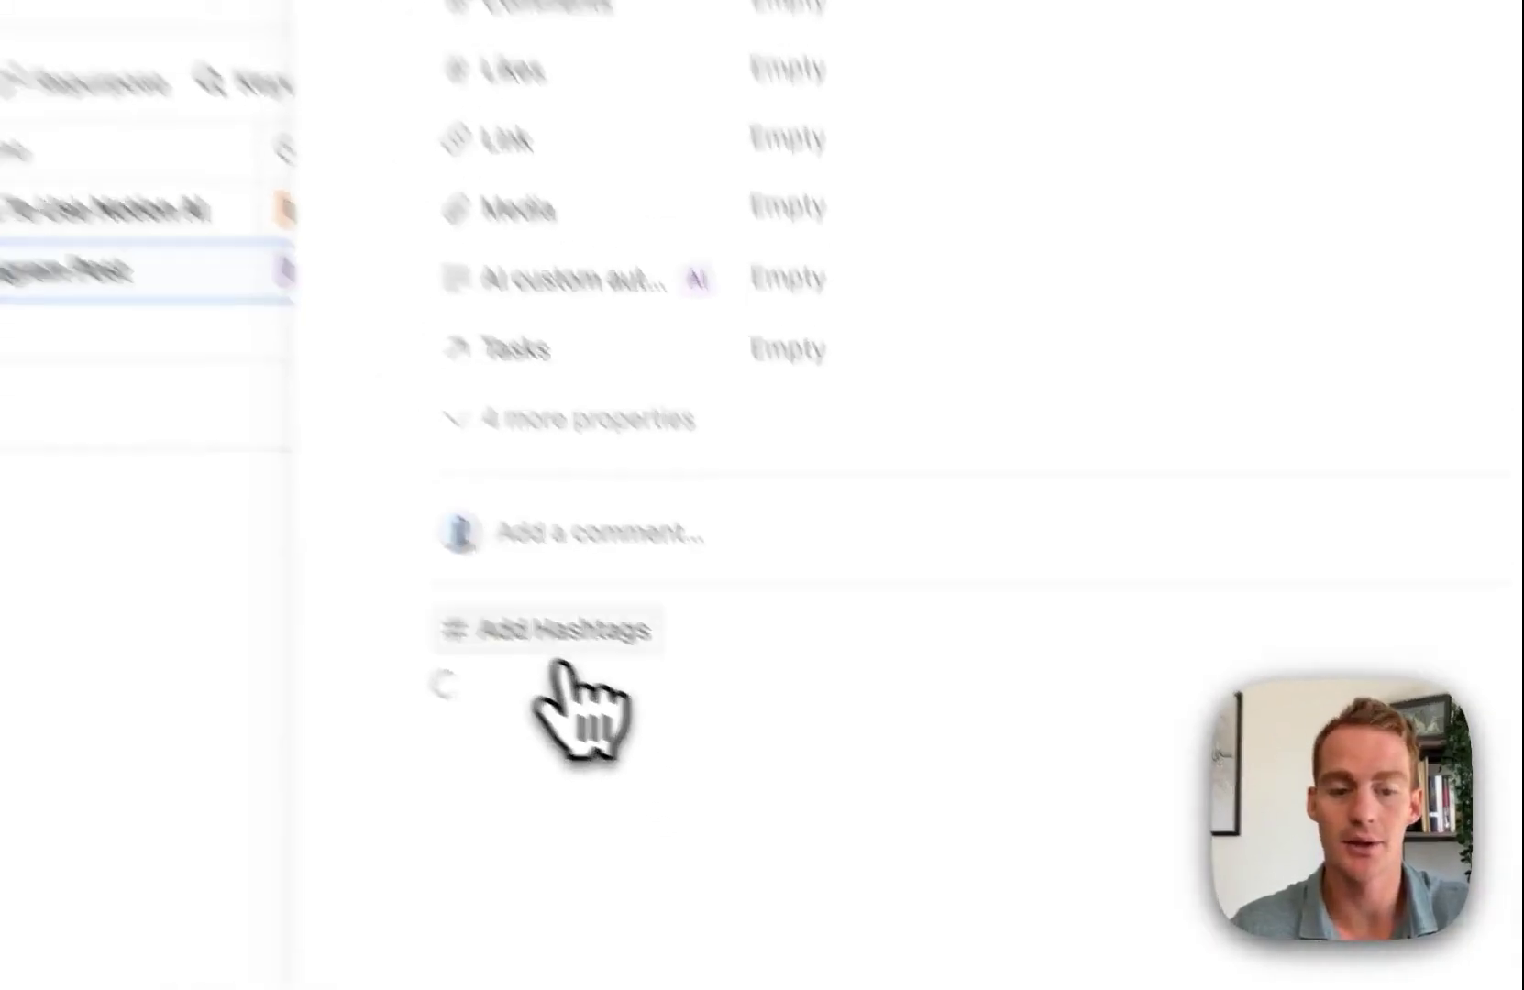
Add two more content entries based on the Tweet and YouTube Video templates, and return to the Repurpose view.
{"action": "left_click", "coordinate": [472, 580]}
{"action": "left_click", "coordinate": [635, 619]}
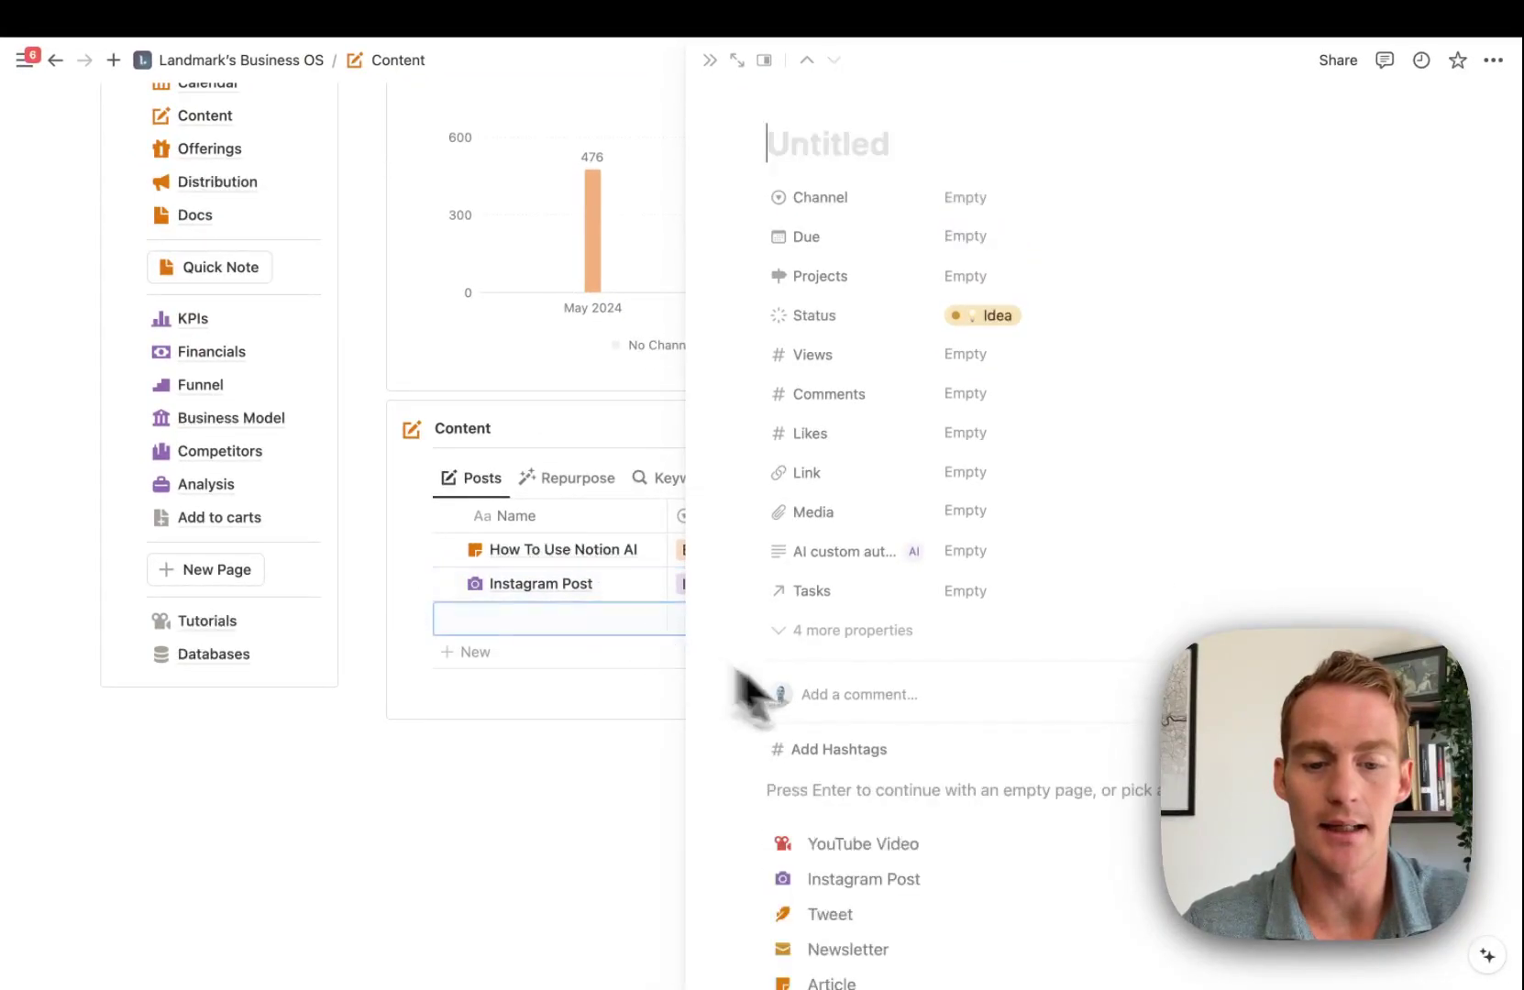
{"action": "scroll", "coordinate": [891, 742], "scroll_direction": "down", "scroll_amount": 3}
{"action": "left_click", "coordinate": [839, 757]}
{"action": "left_click", "coordinate": [605, 591]}
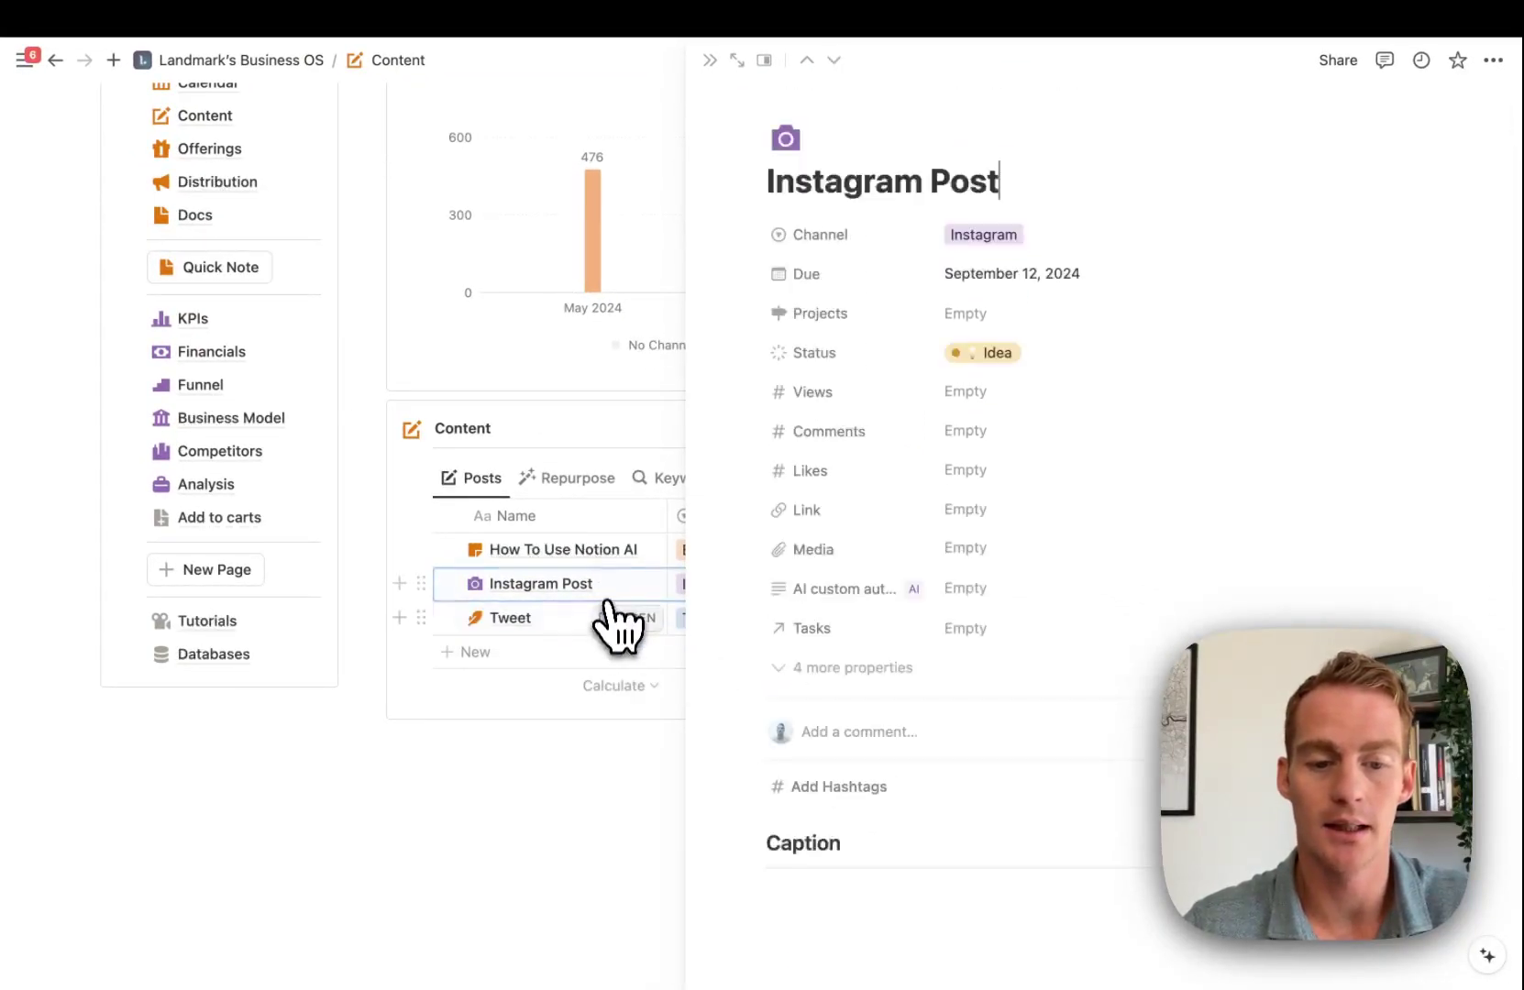
{"action": "left_click_drag", "start_coordinate": [601, 624], "coordinate": [571, 623]}
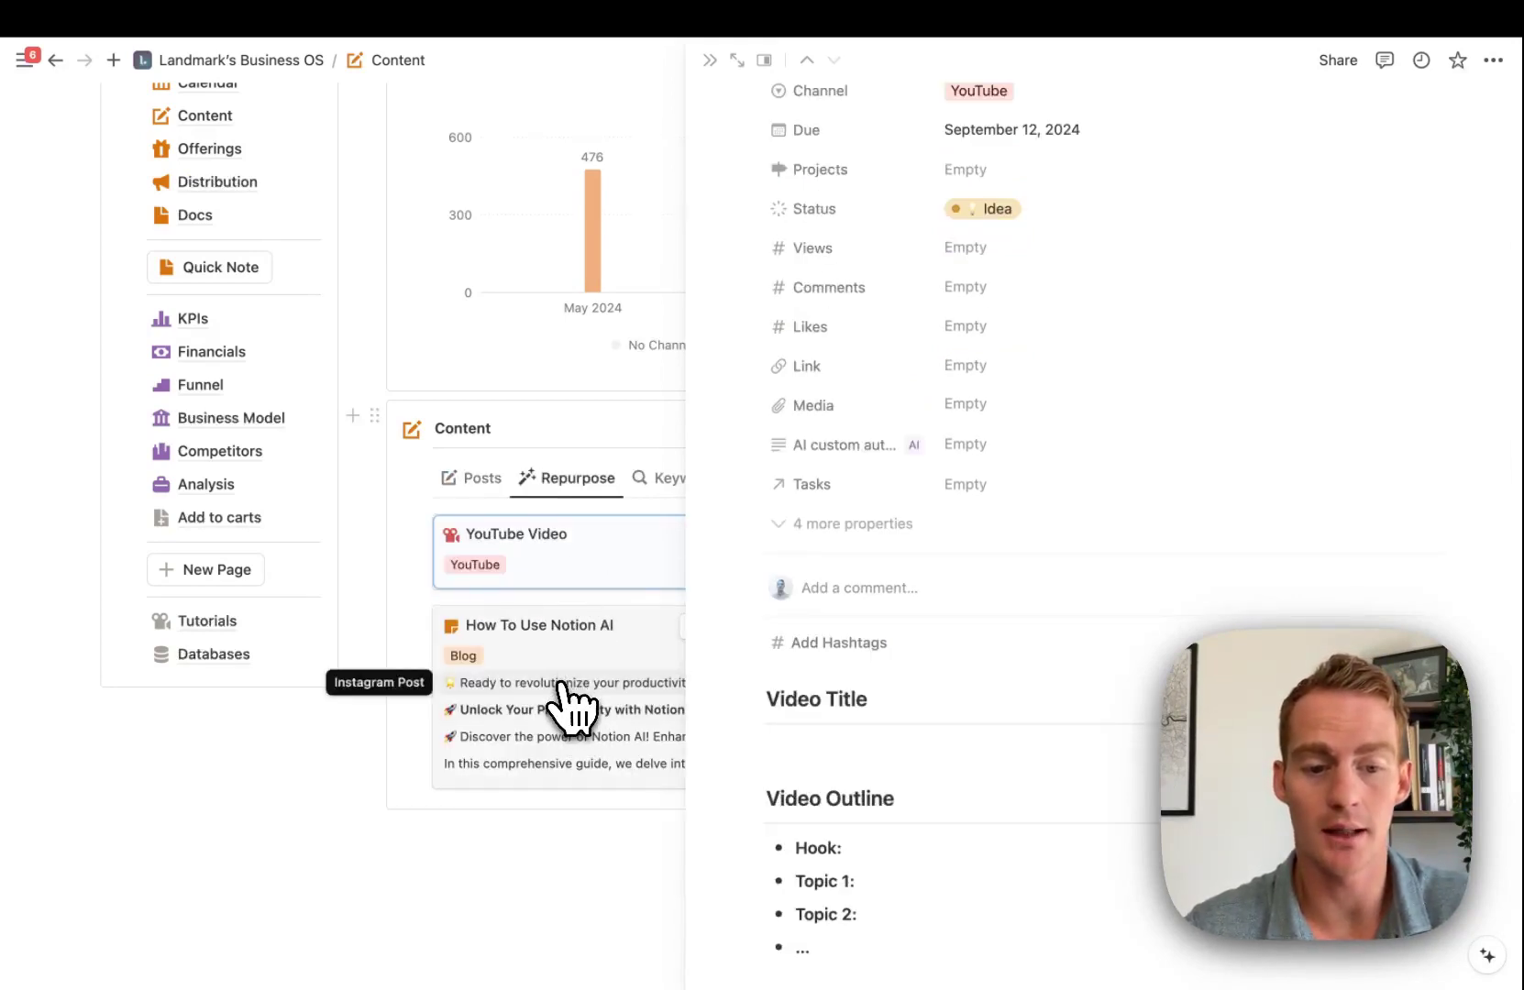
Copy the article's generated Instagram text into the Instagram Post entry's Caption and rename that entry "How To Use Notion AI".
{"action": "scroll", "coordinate": [561, 706], "scroll_direction": "right", "scroll_amount": 3}
{"action": "left_click", "coordinate": [522, 711]}
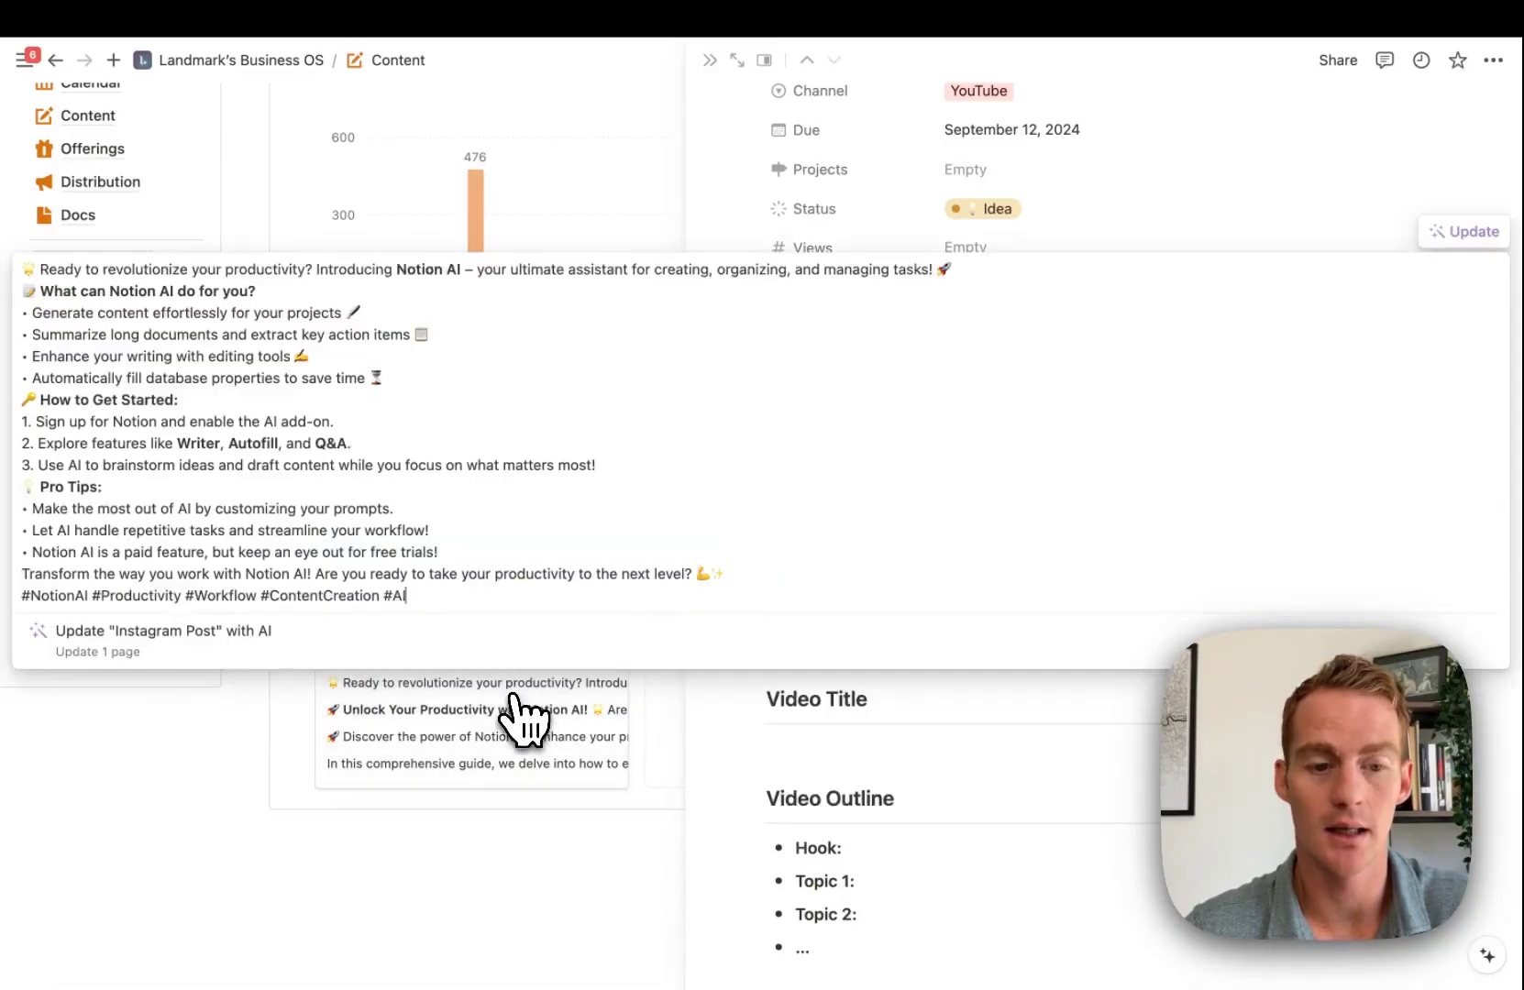
{"action": "key", "text": "ctrl+a"}
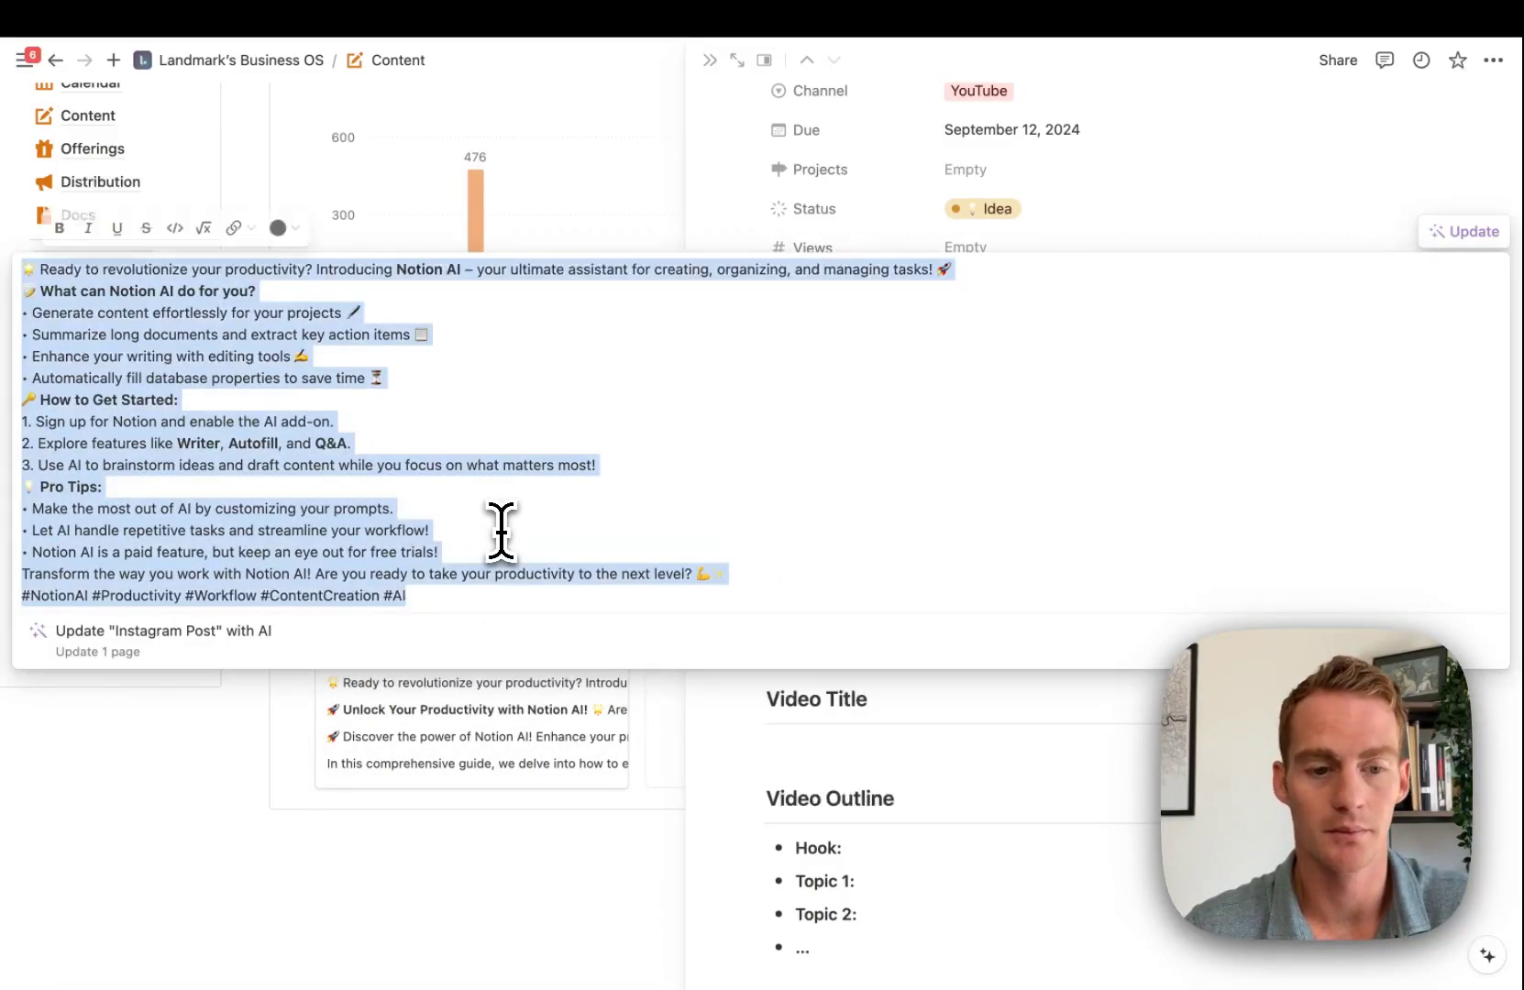
{"action": "left_click", "coordinate": [843, 765]}
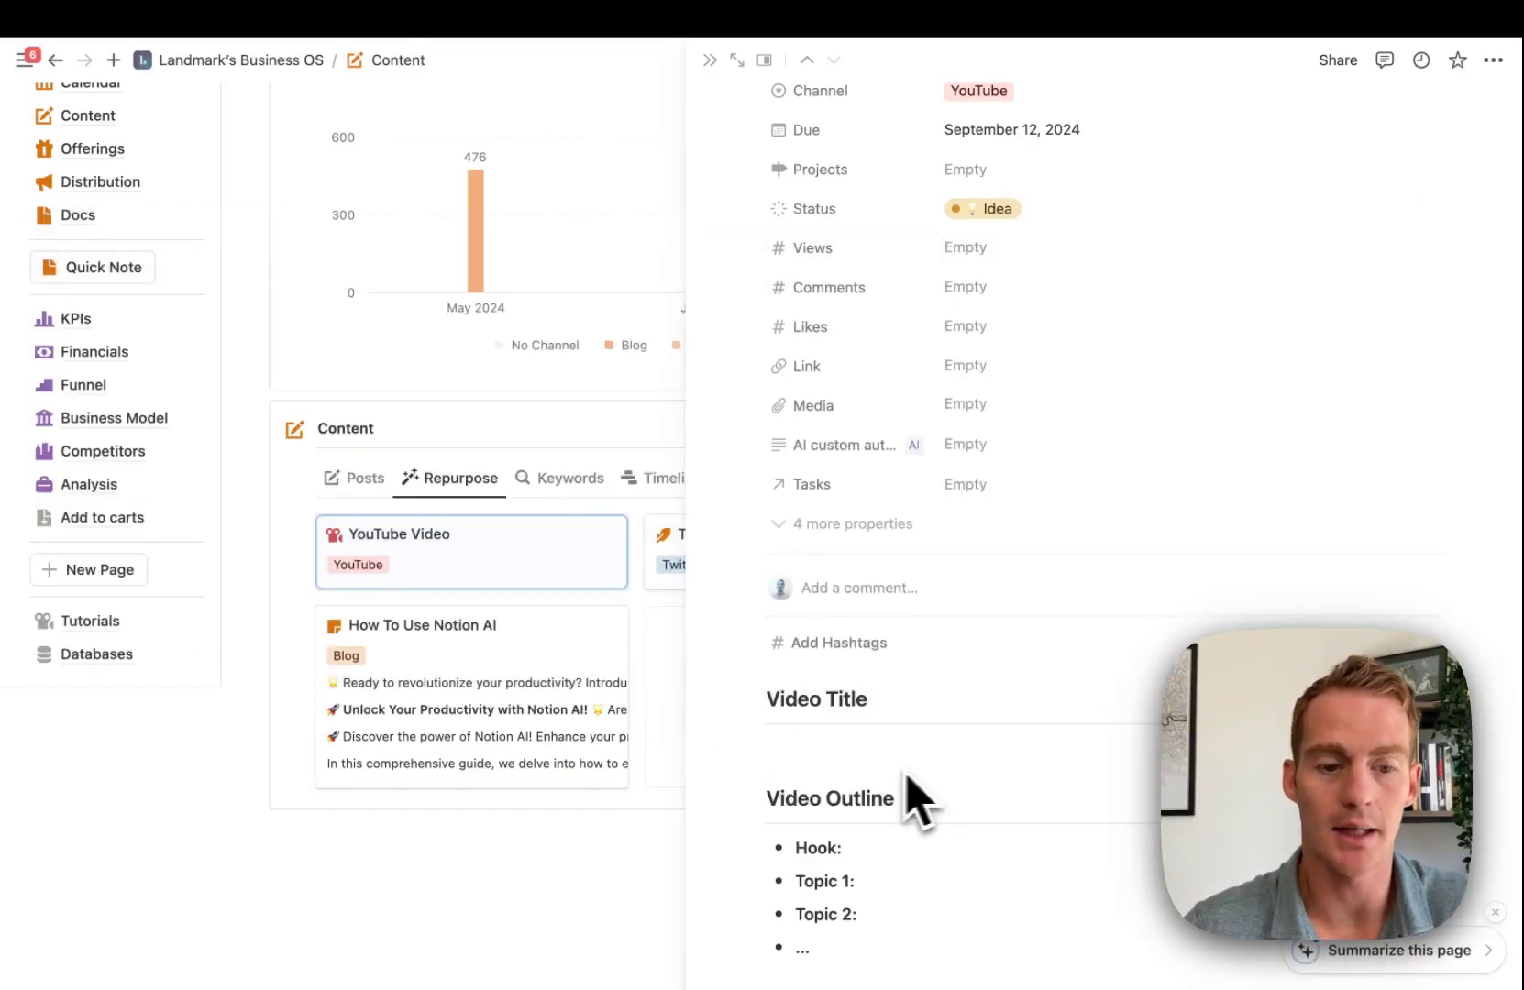
{"action": "scroll", "coordinate": [926, 266], "scroll_direction": "up", "scroll_amount": 3}
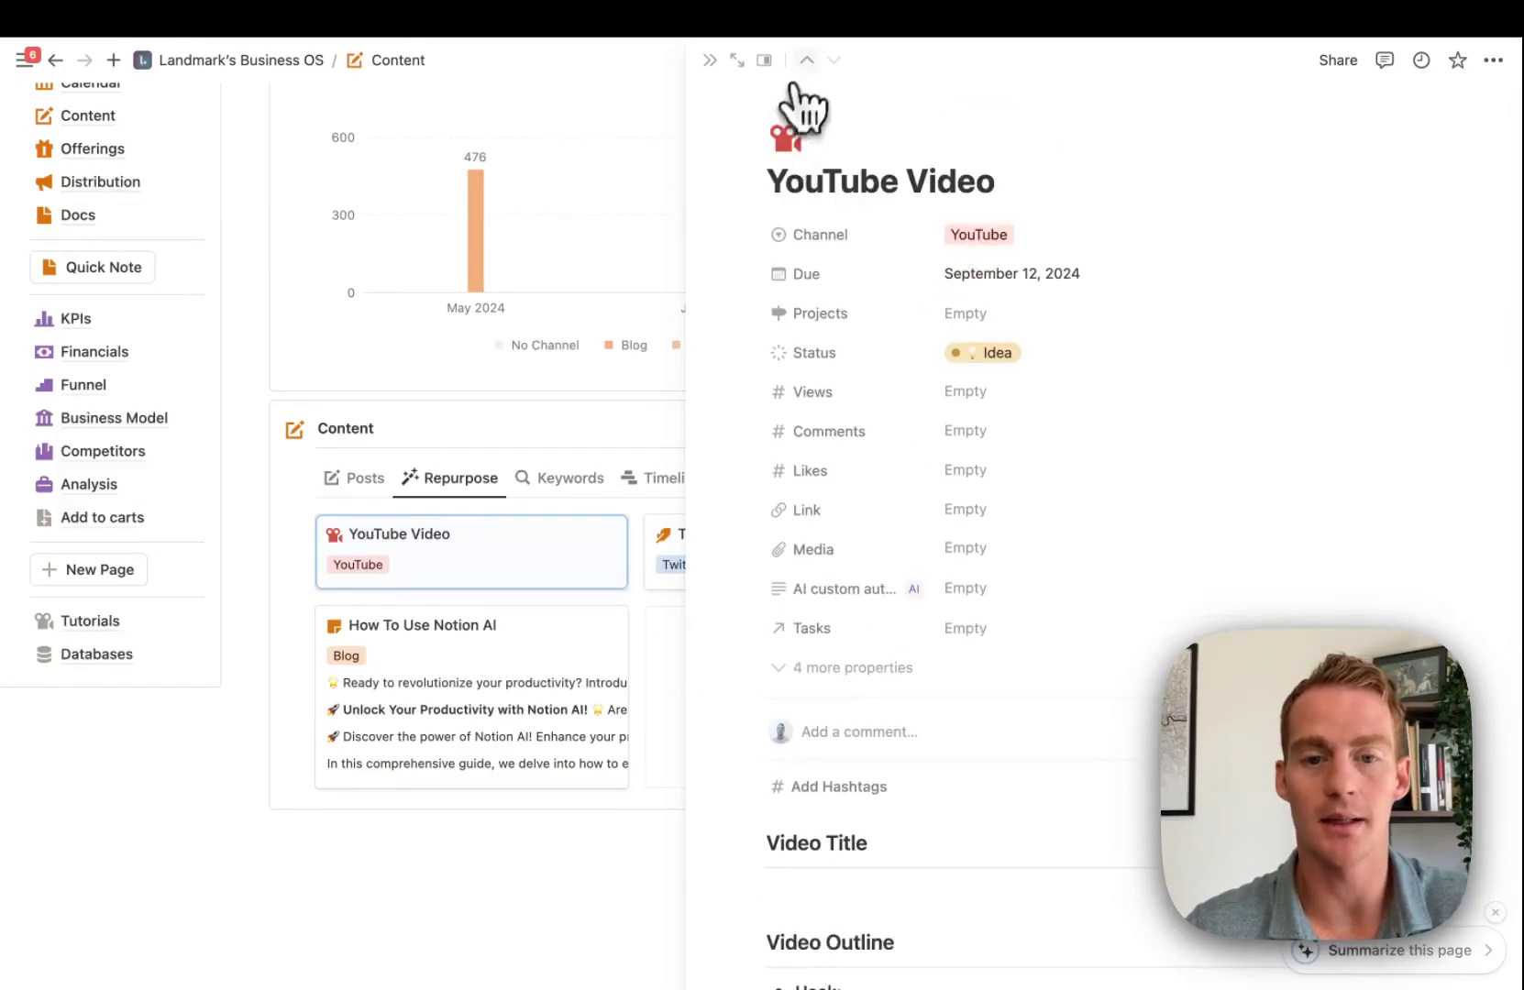
{"action": "key", "text": "ctrl+shift+j"}
{"action": "key", "text": "ctrl+shift+j"}
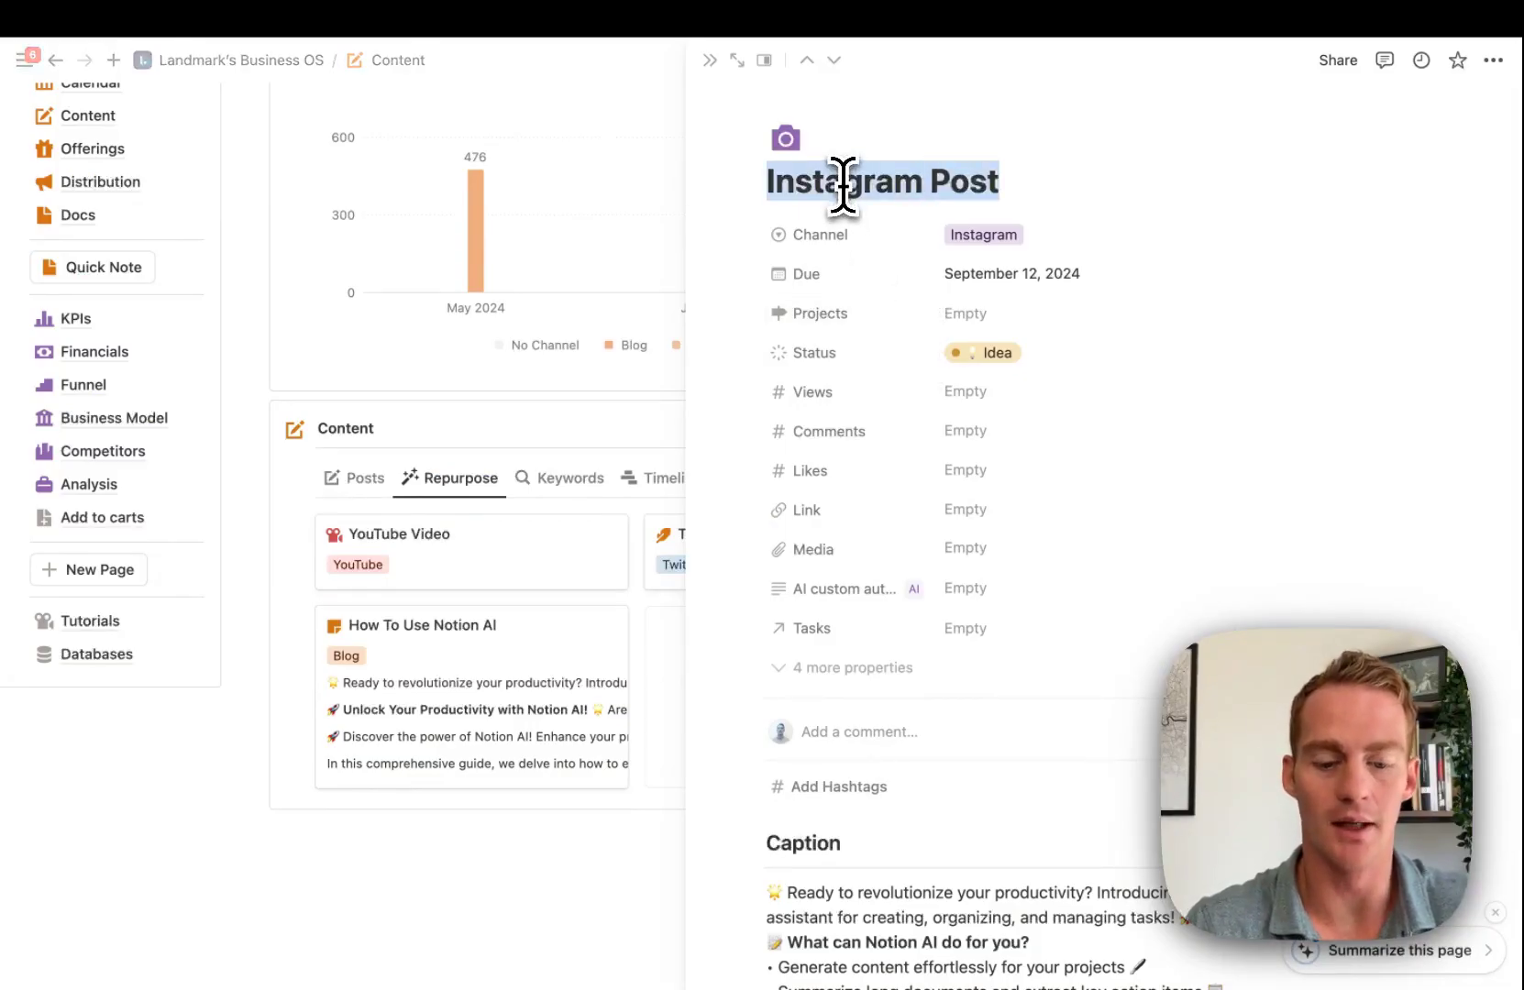
{"action": "type", "text": "How To Use Notion AI"}
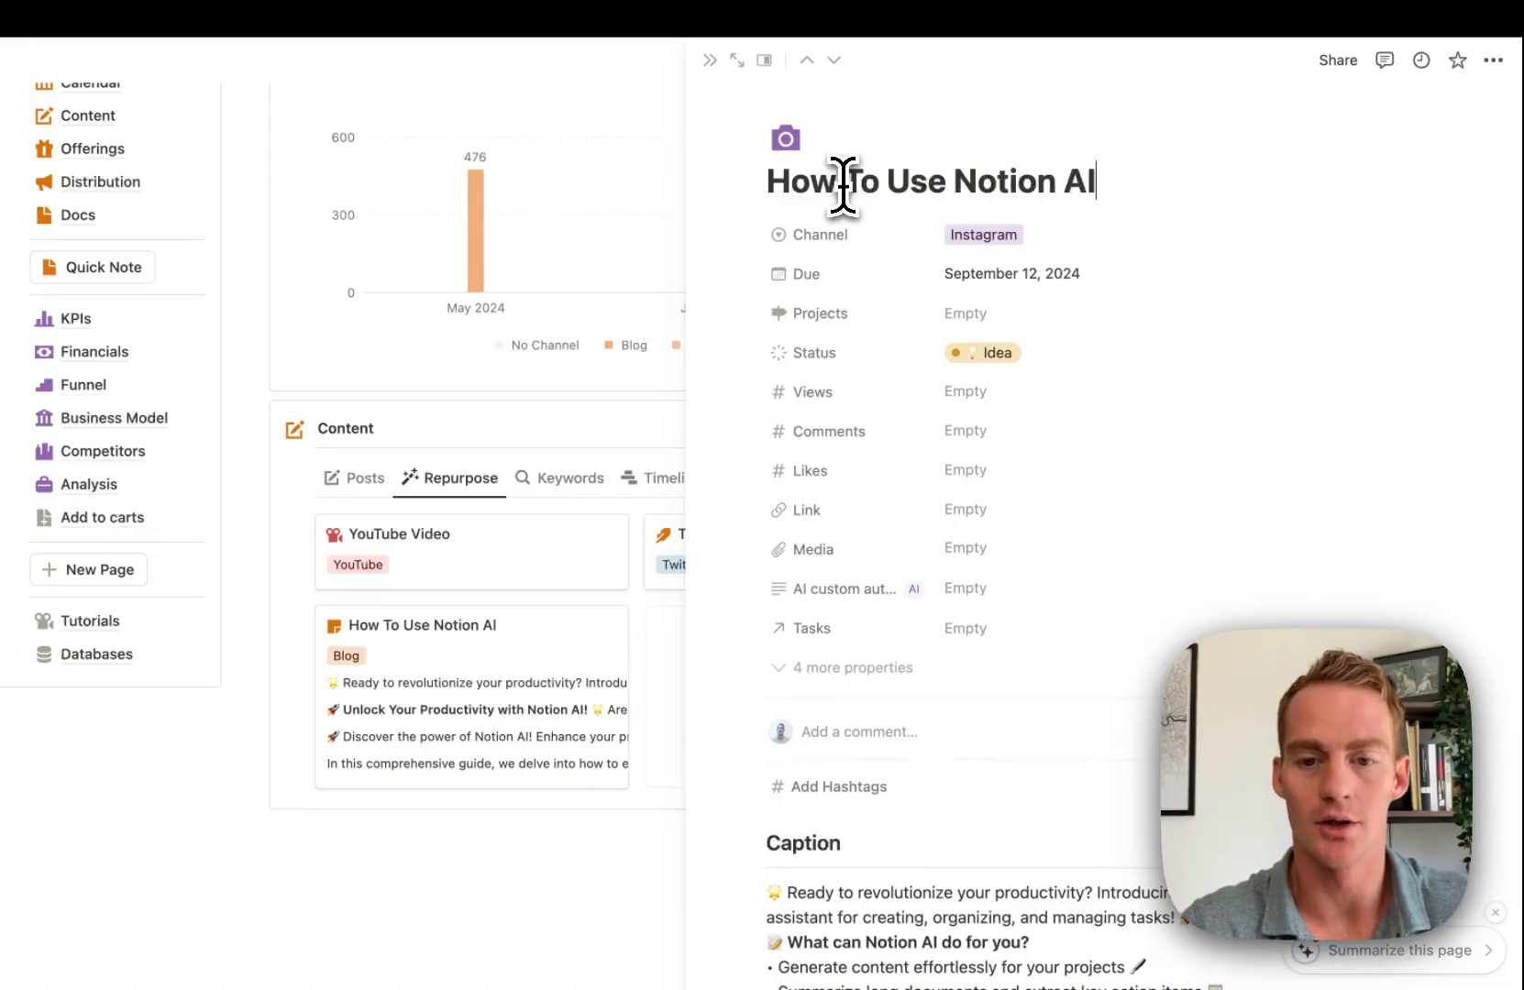
Copy the Instagram entry's title and rename the Tweet and YouTube Video entries "How To Use Notion AI".
{"action": "triple_click", "coordinate": [888, 195]}
{"action": "key", "text": "ctrl+c"}
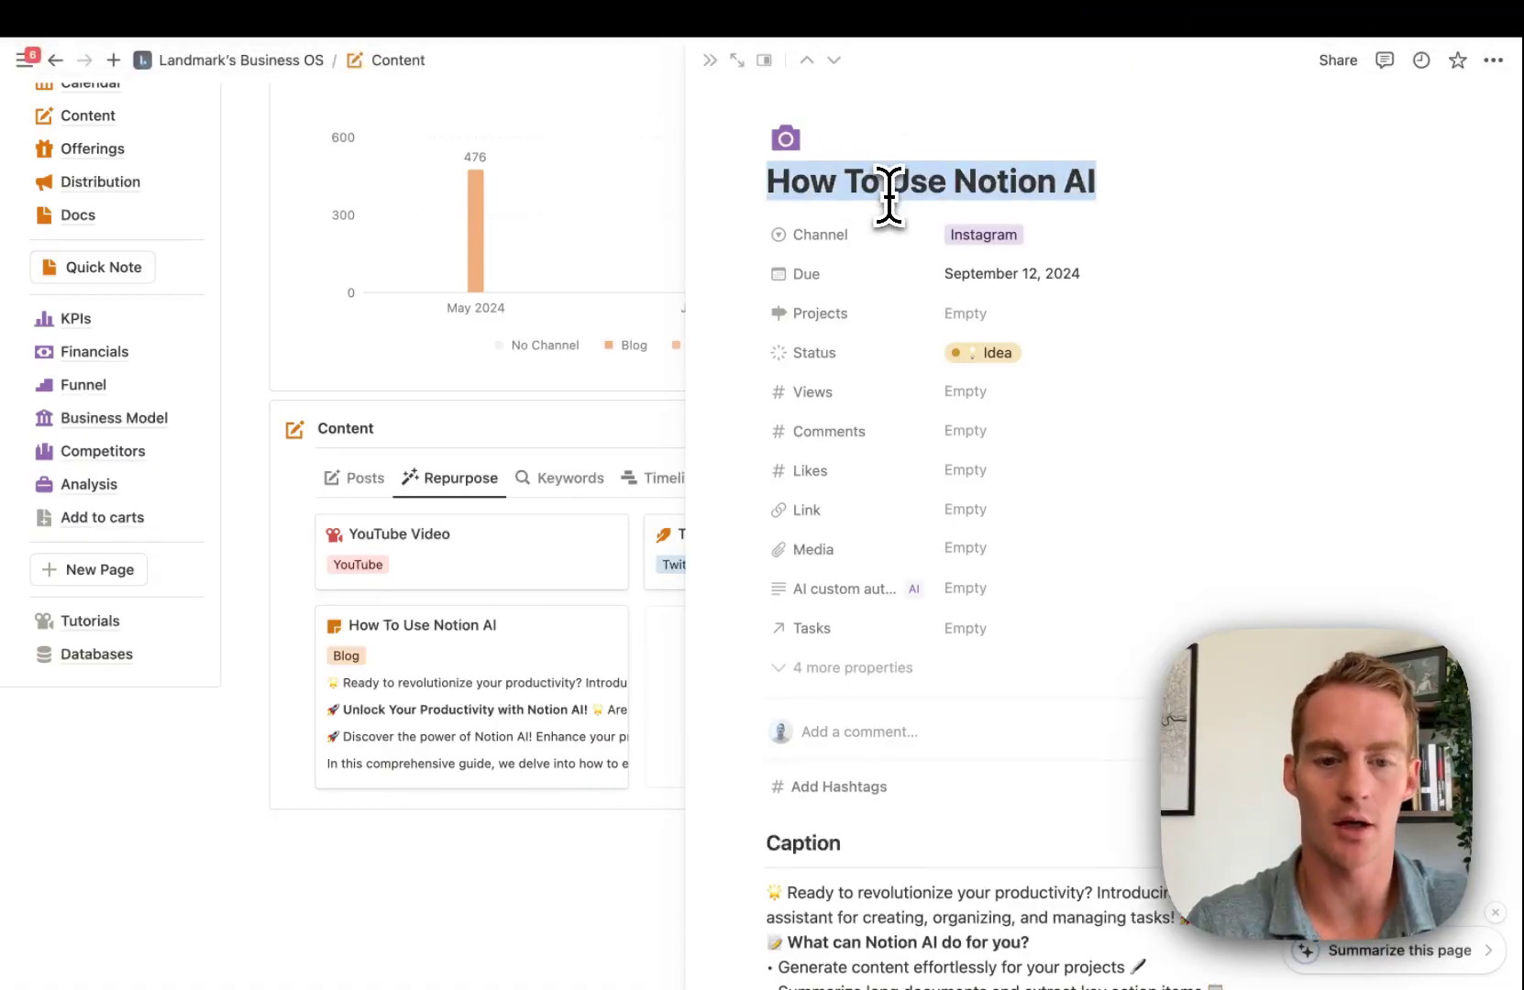
{"action": "left_click", "coordinate": [365, 478]}
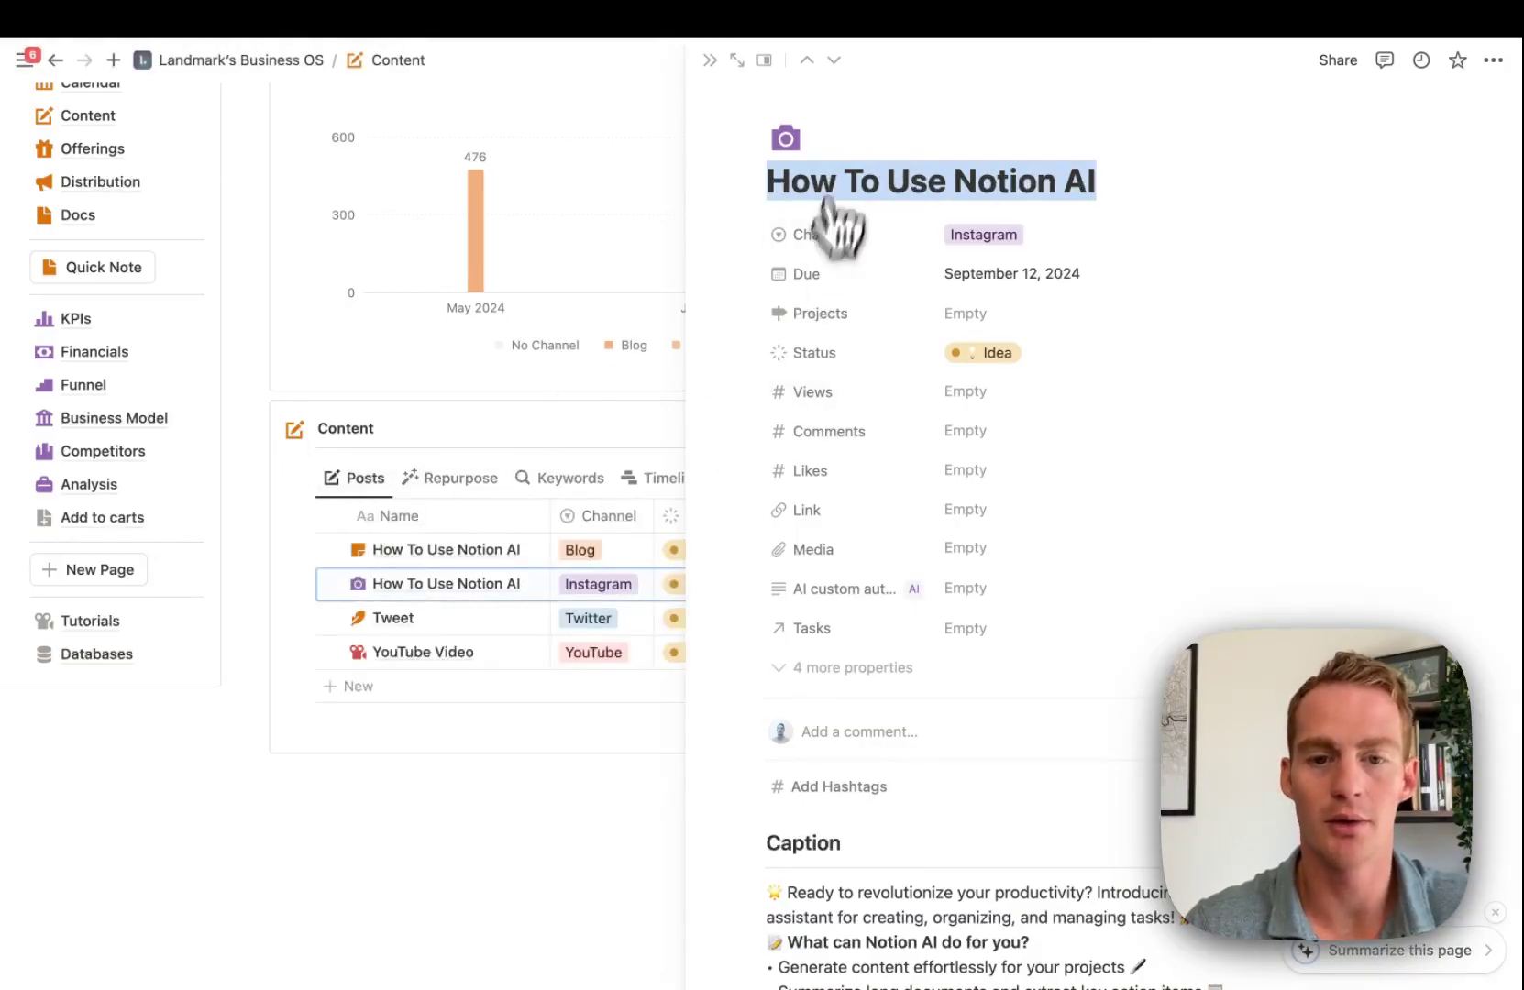
{"action": "left_click", "coordinate": [834, 60]}
{"action": "key", "text": "ctrl+v"}
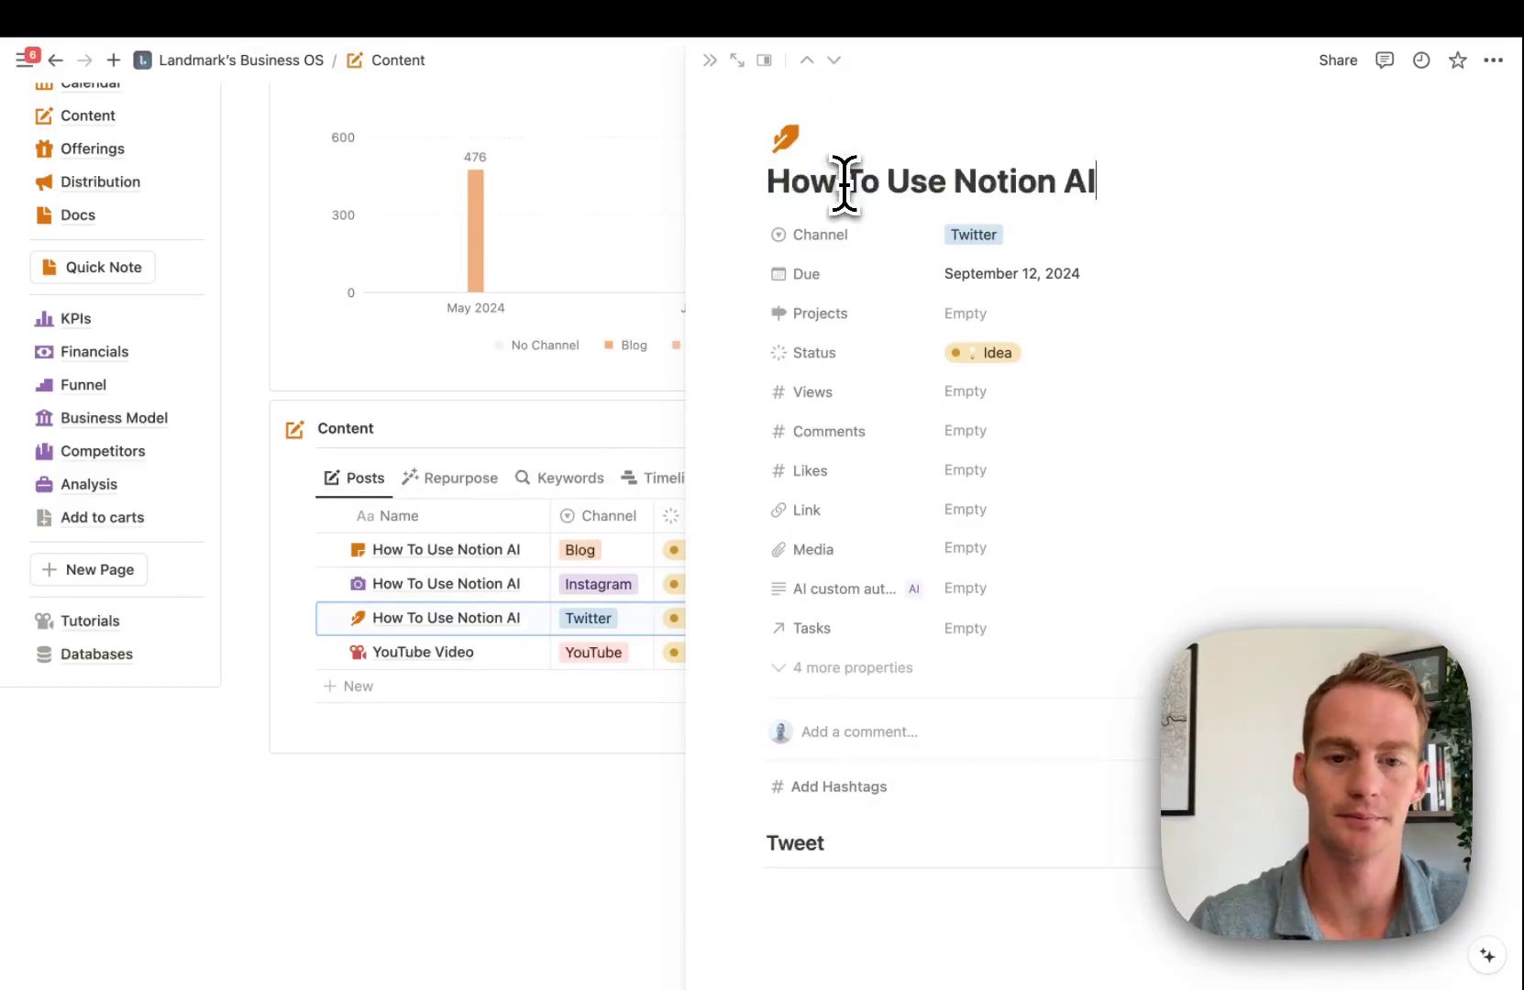
{"action": "left_click", "coordinate": [833, 60]}
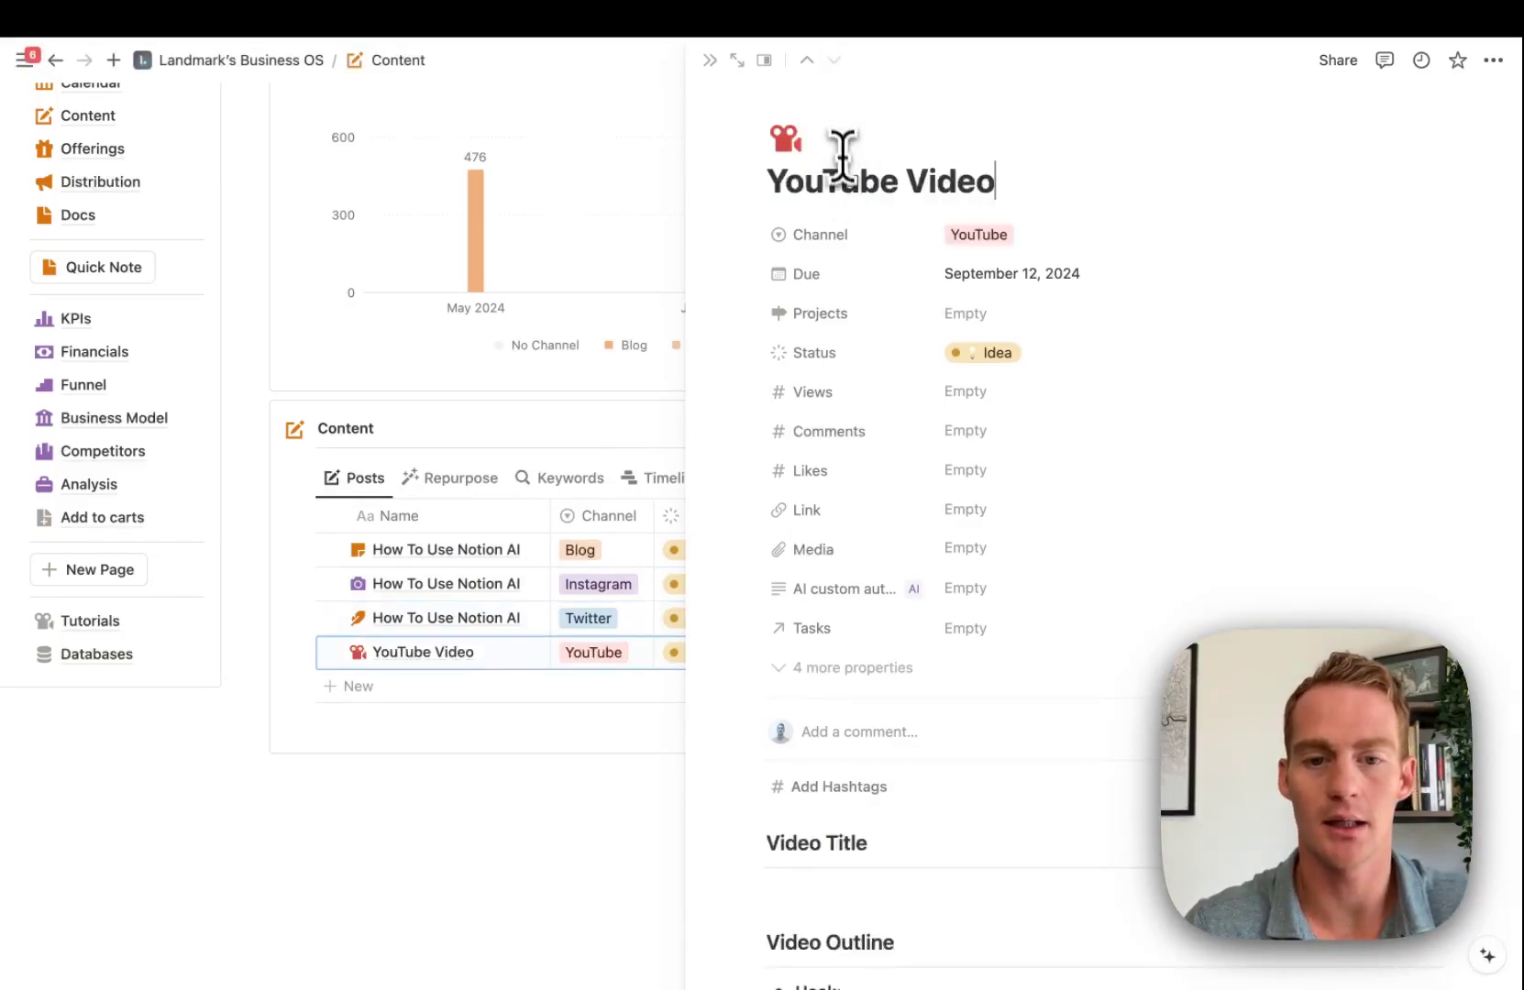
{"action": "key", "text": "ctrl+v"}
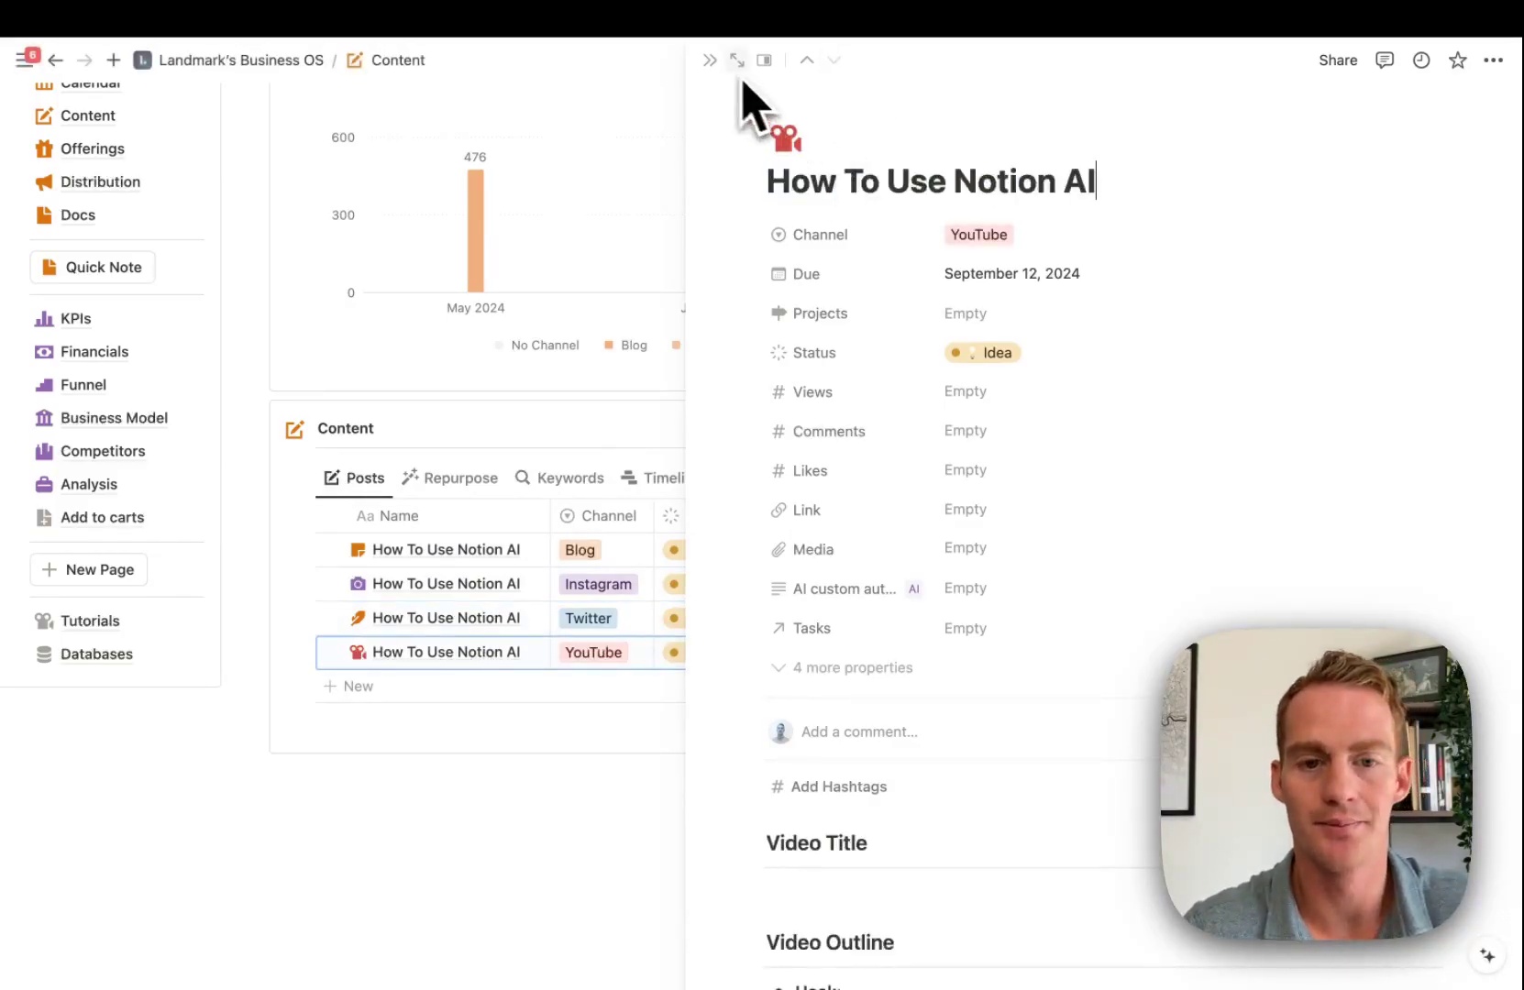
{"action": "left_click", "coordinate": [714, 63]}
Review the renamed entries in the Repurpose and Posts views and look over the blog entry's properties.
{"action": "left_click", "coordinate": [587, 478]}
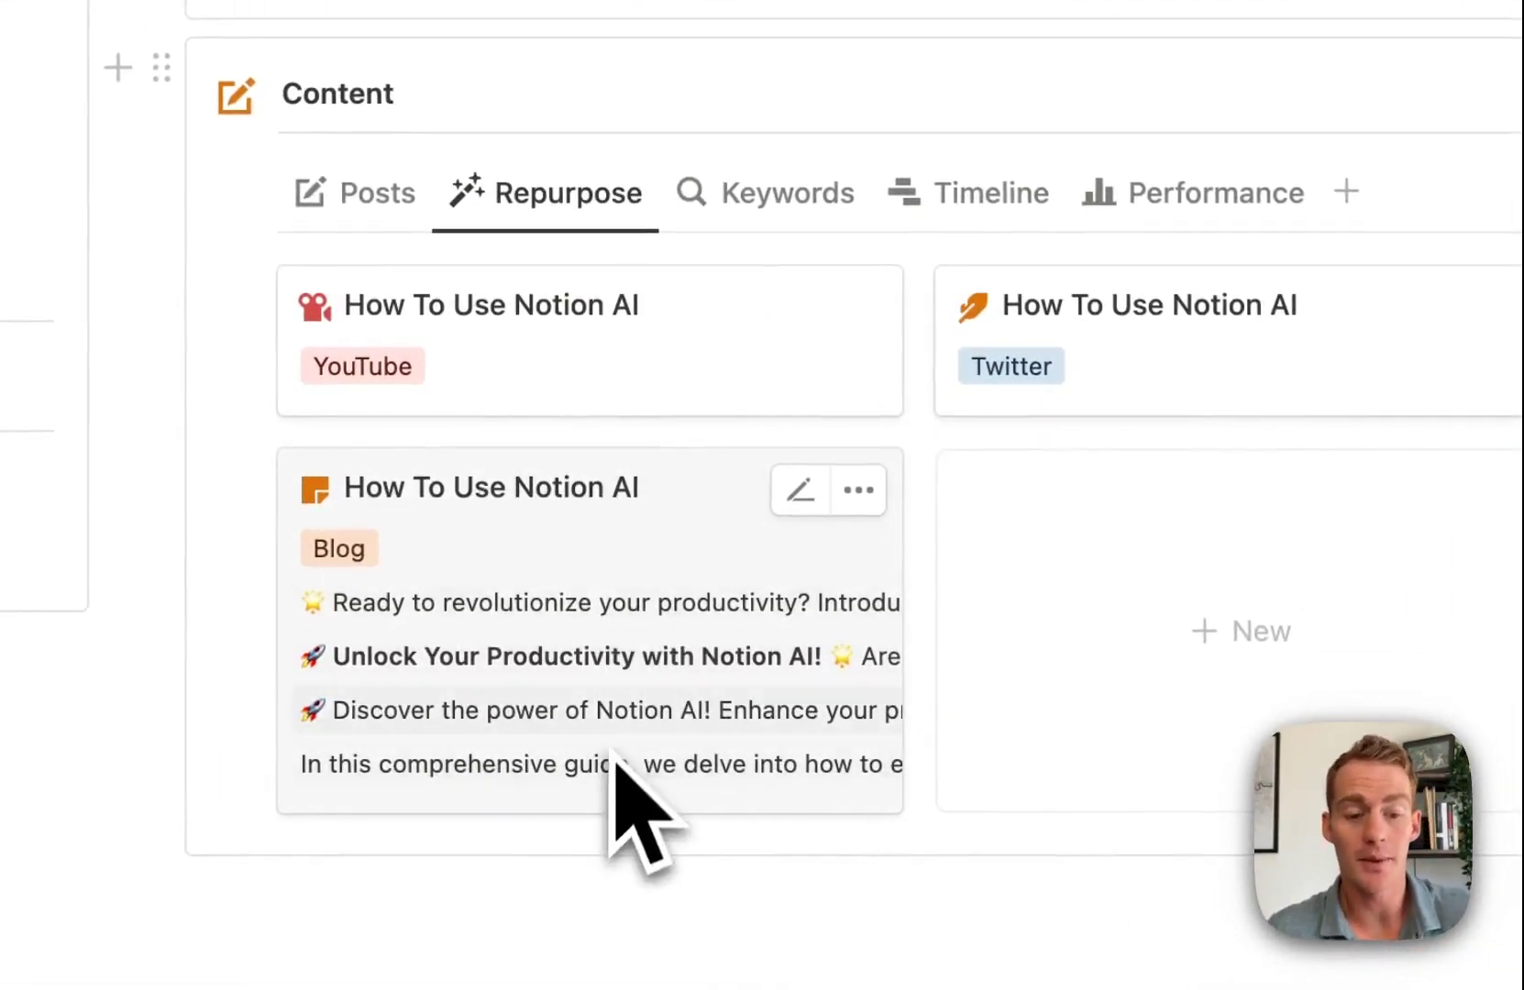
{"action": "left_click", "coordinate": [389, 215]}
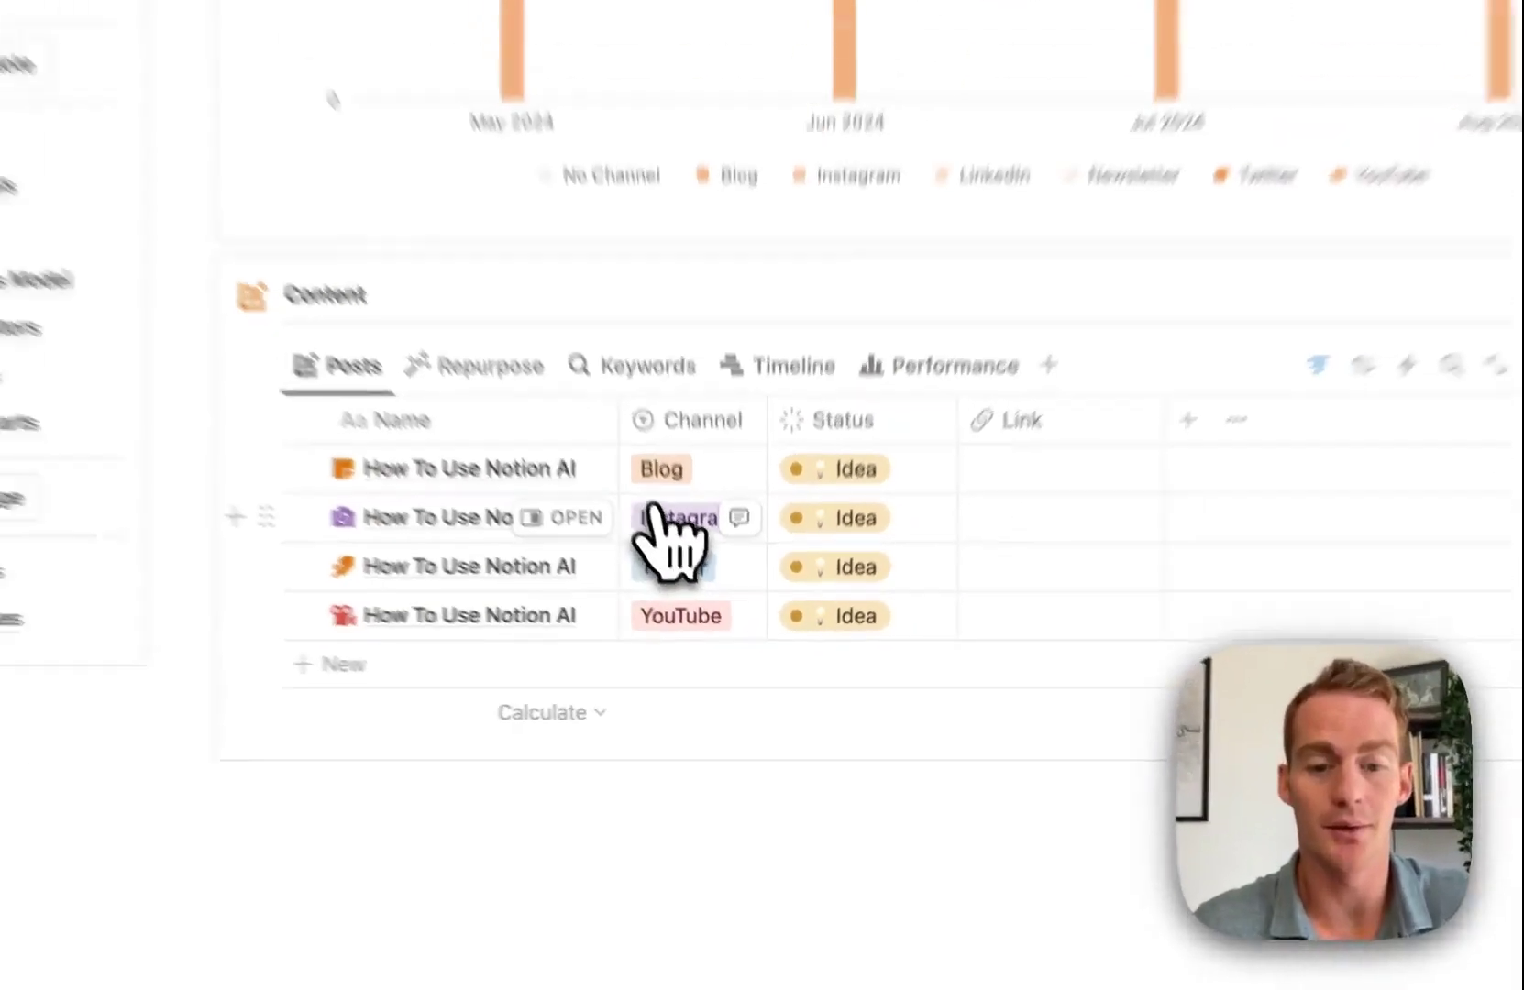
{"action": "left_click", "coordinate": [629, 540]}
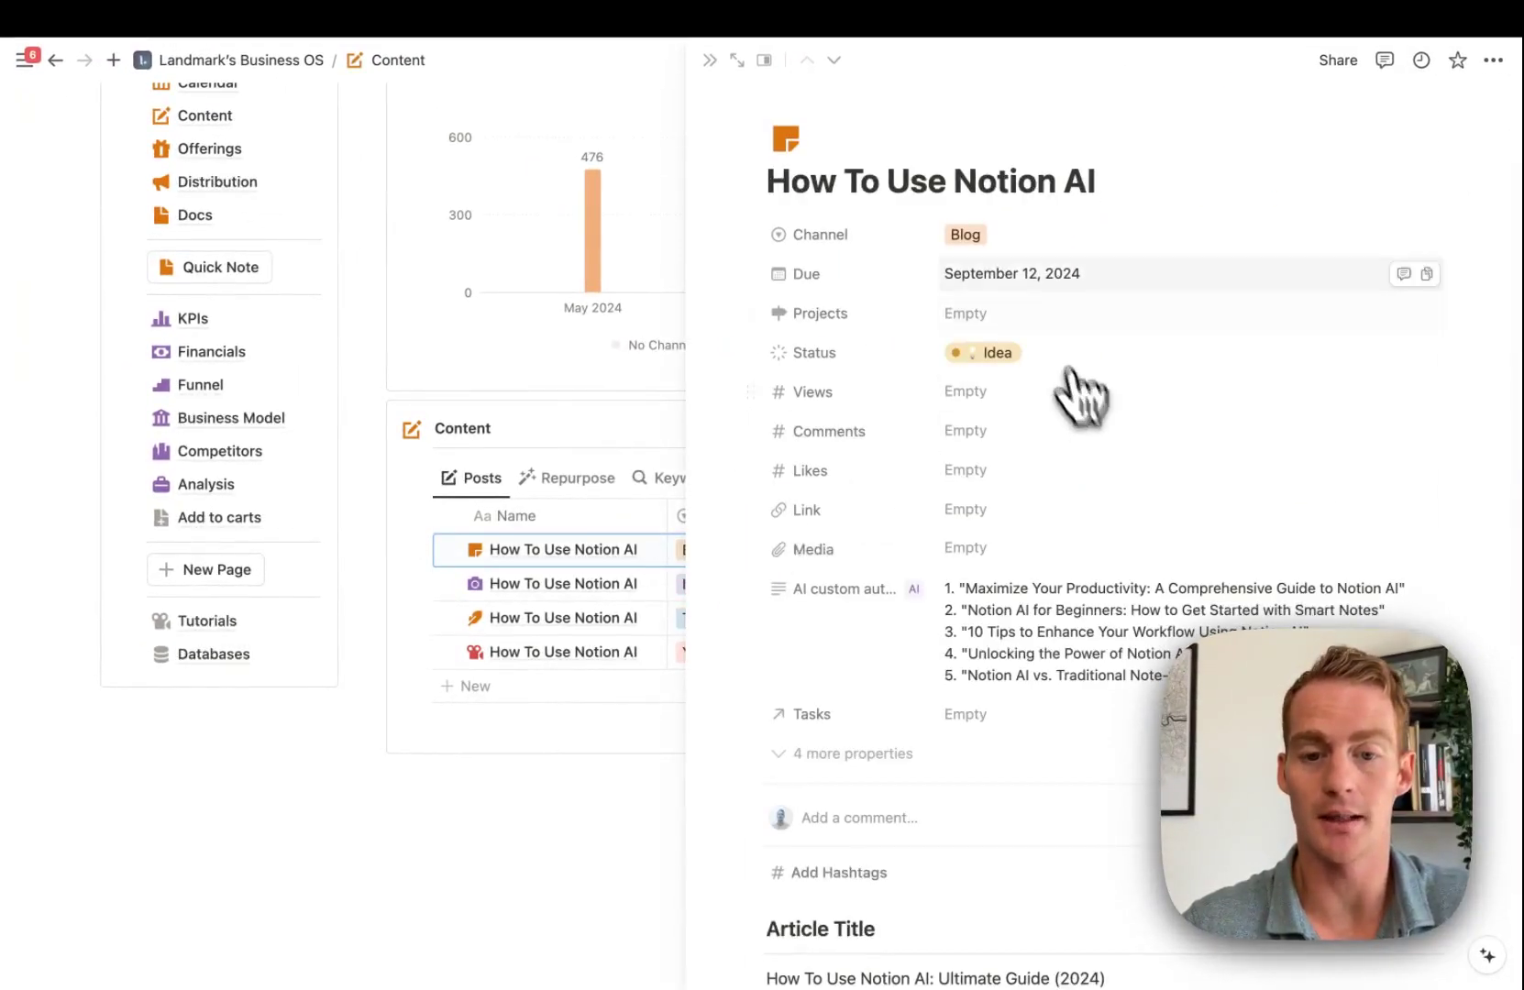
{"action": "key", "text": "Escape"}
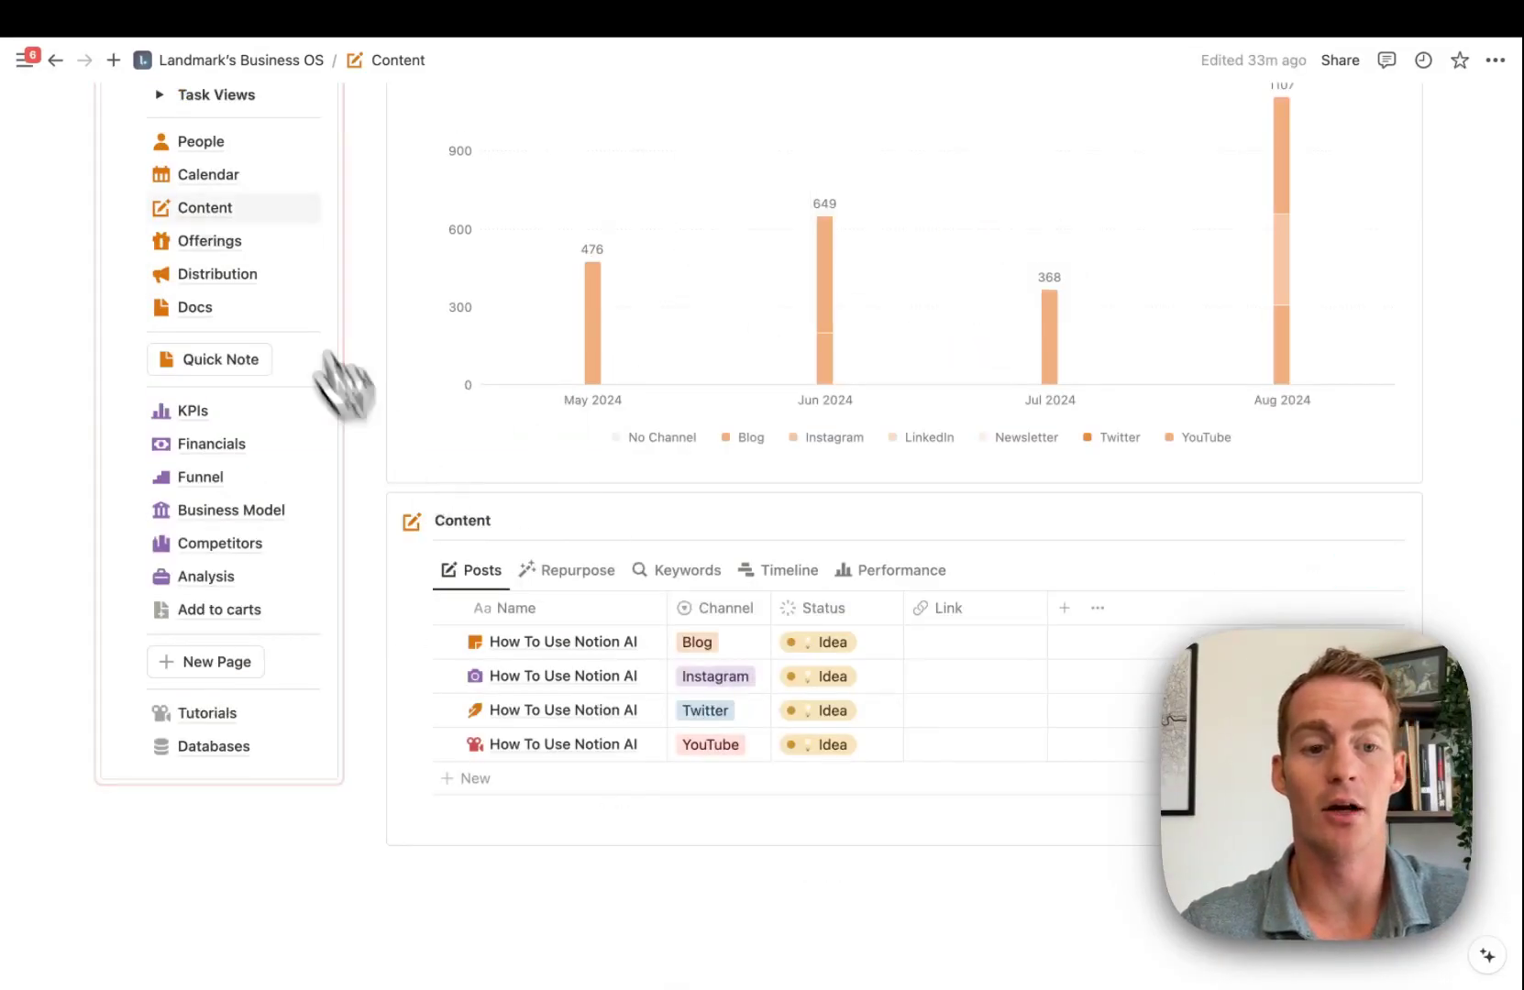
In the Calendar page's Content view, reschedule the Twitter entry to September 13, the Instagram entry to September 14 and the Blog entry to September 16.
{"action": "left_click", "coordinate": [222, 187]}
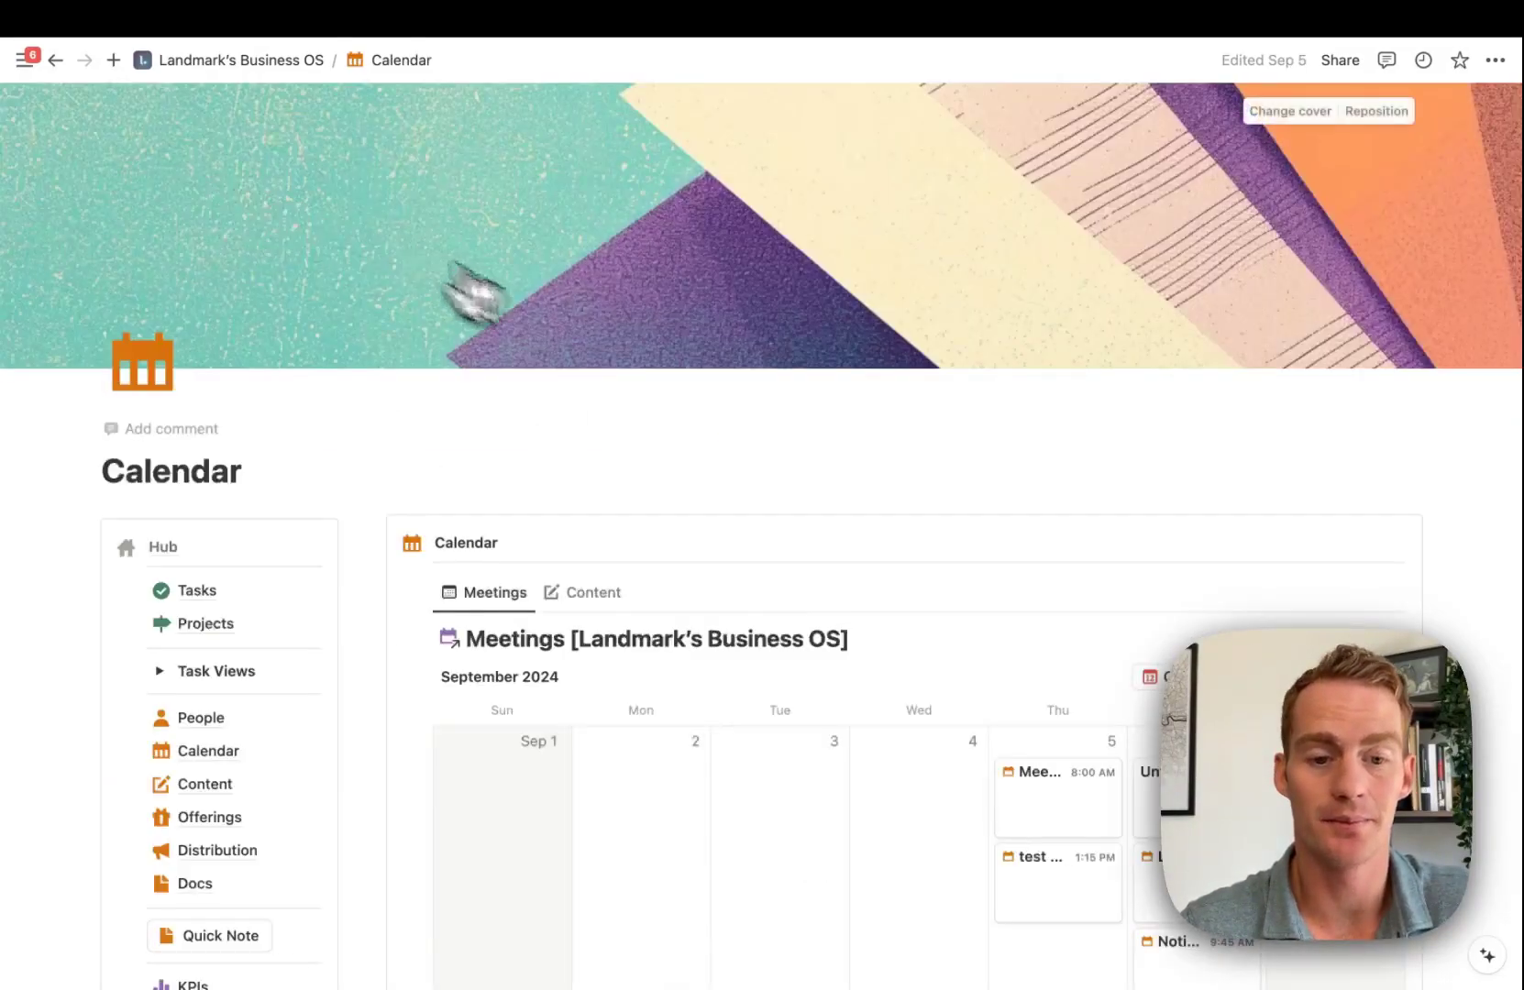
{"action": "left_click", "coordinate": [613, 587]}
{"action": "scroll", "coordinate": [603, 588], "scroll_direction": "down", "scroll_amount": 3}
{"action": "scroll", "coordinate": [614, 613], "scroll_direction": "down", "scroll_amount": 2}
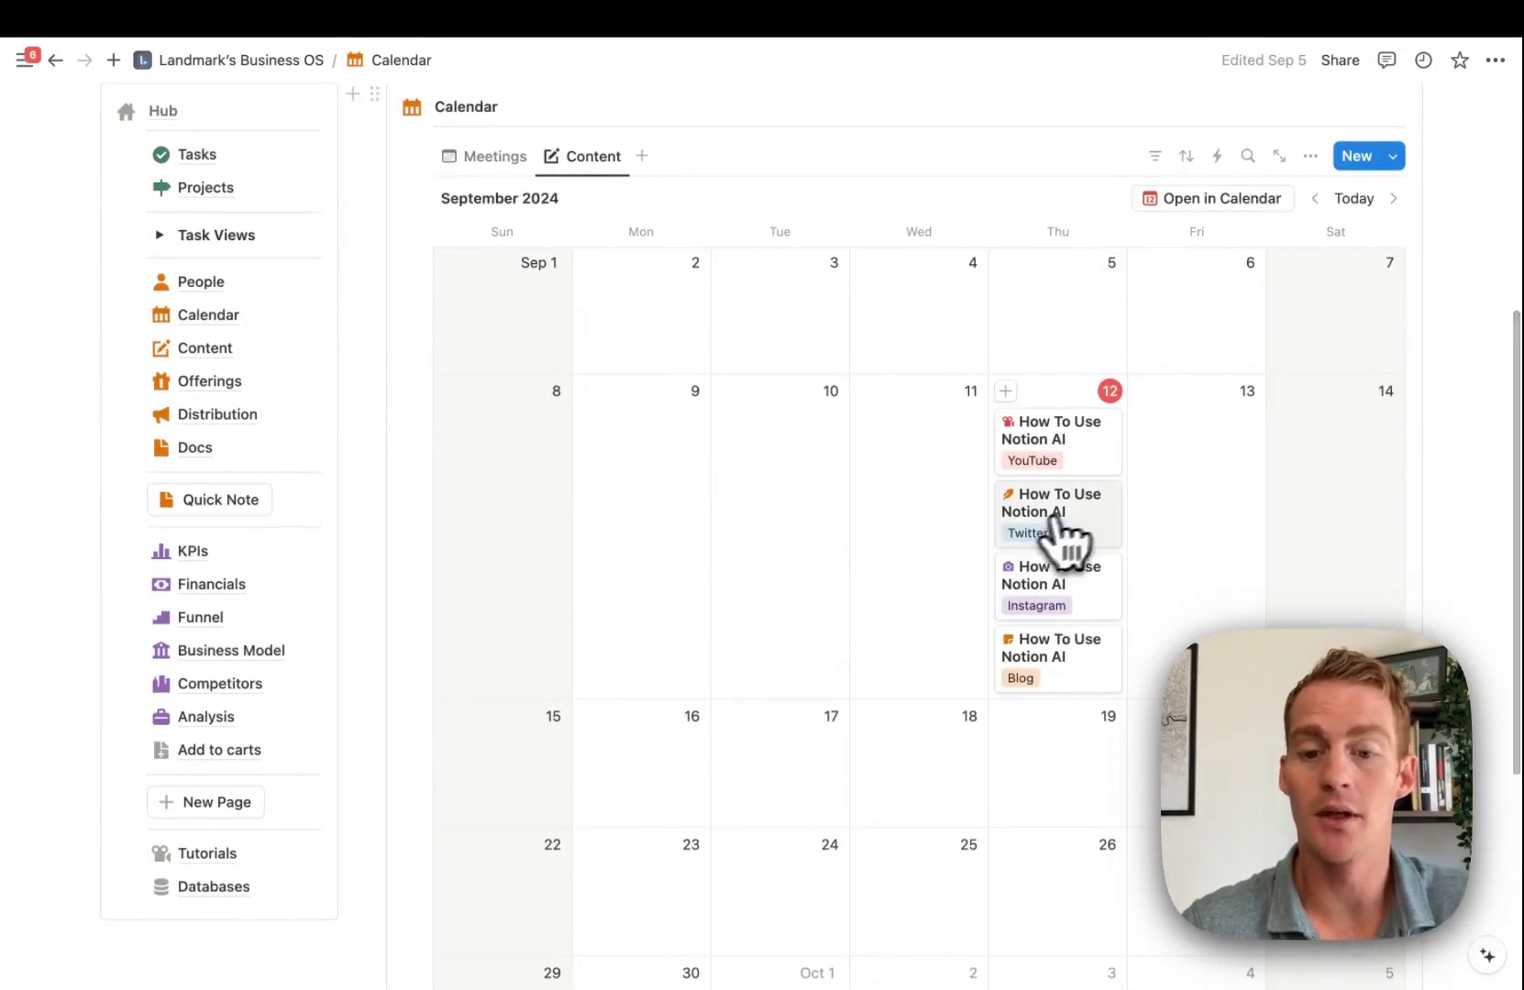
{"action": "left_click_drag", "start_coordinate": [1065, 518], "coordinate": [1192, 522]}
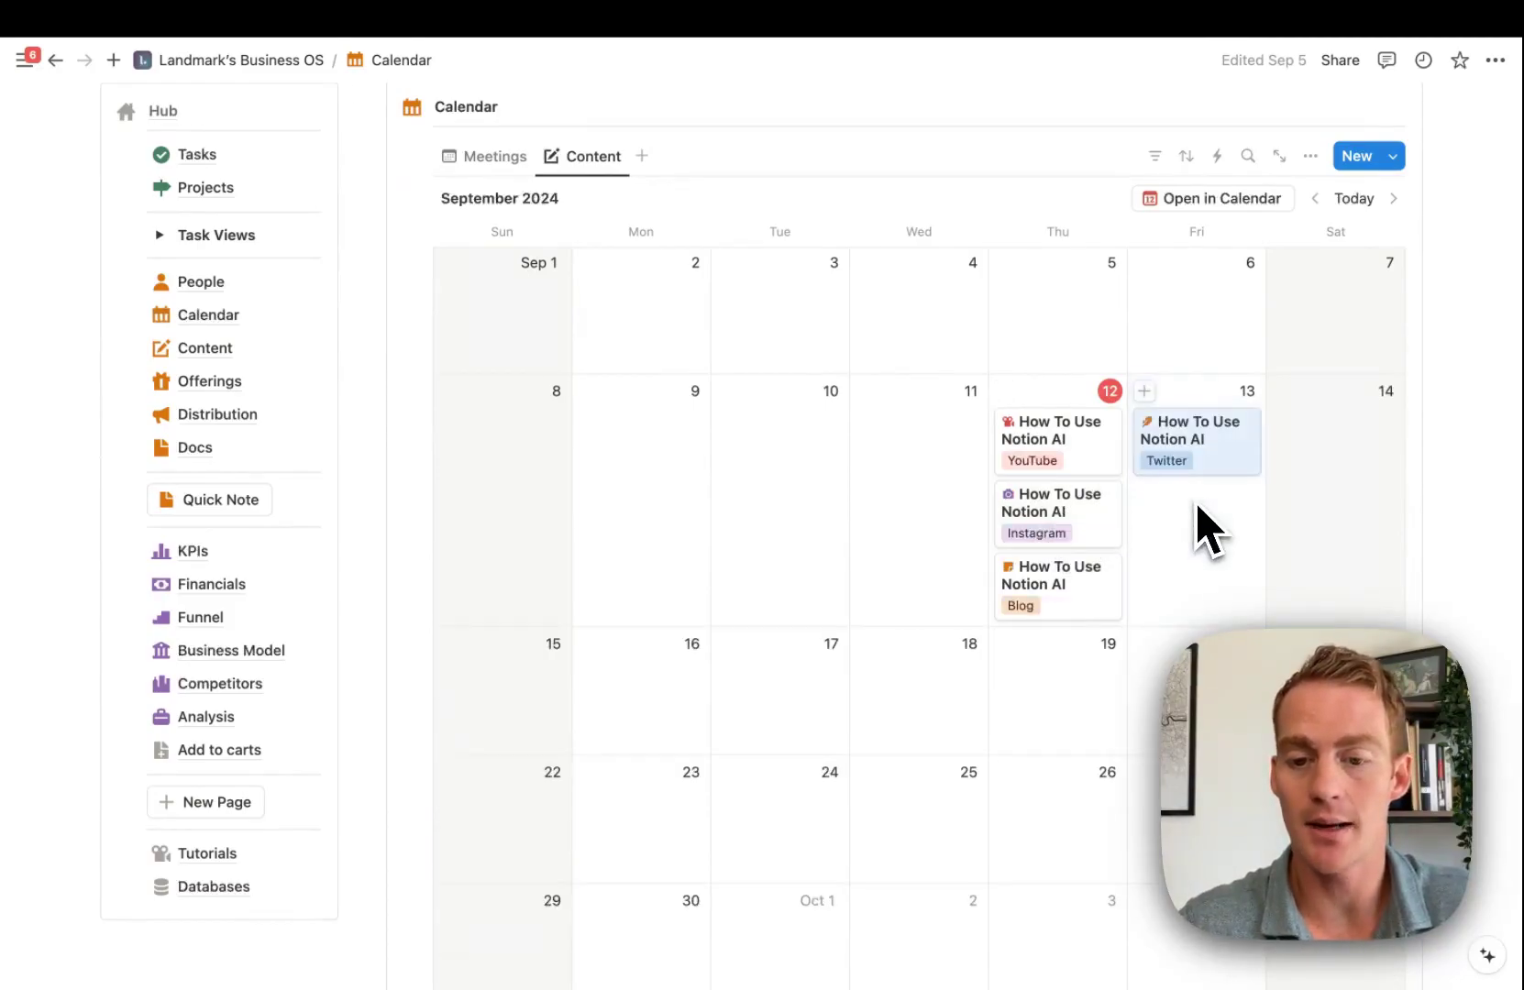
{"action": "left_click_drag", "start_coordinate": [1084, 536], "coordinate": [1329, 532]}
{"action": "left_click_drag", "start_coordinate": [1054, 537], "coordinate": [680, 605]}
Return to the Content page and set the Views of the "How To Use Notion AI" blog entry to 250.
{"action": "scroll", "coordinate": [728, 646], "scroll_direction": "up", "scroll_amount": 3}
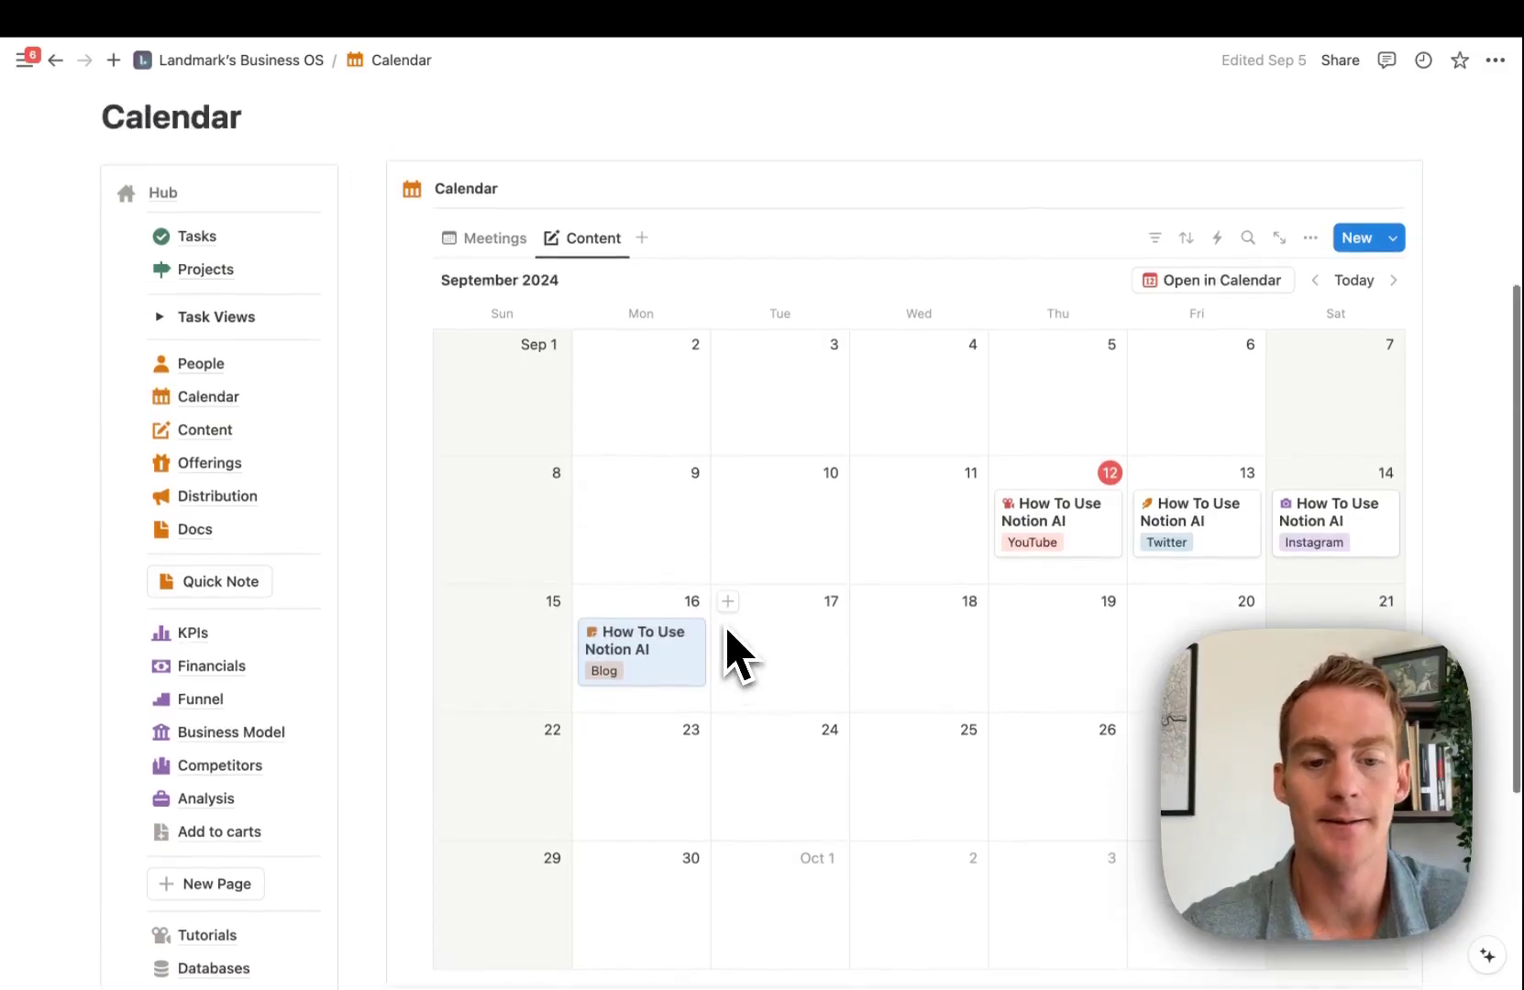
{"action": "left_click", "coordinate": [229, 510]}
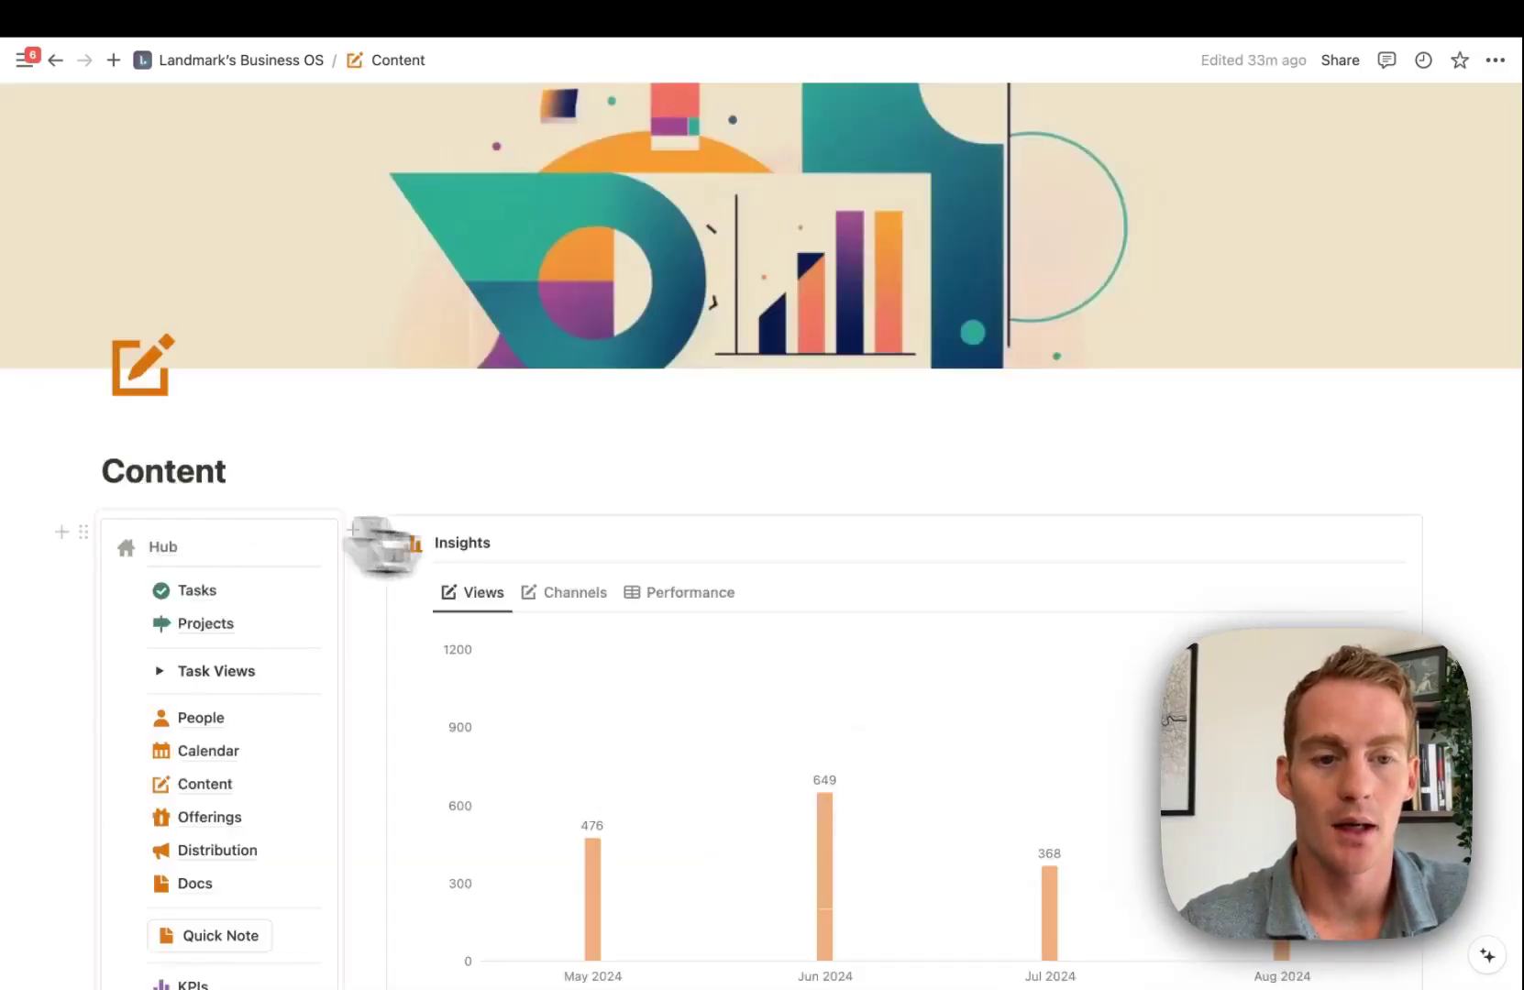
{"action": "scroll", "coordinate": [738, 525], "scroll_direction": "down", "scroll_amount": 10}
{"action": "scroll", "coordinate": [742, 531], "scroll_direction": "down", "scroll_amount": 1}
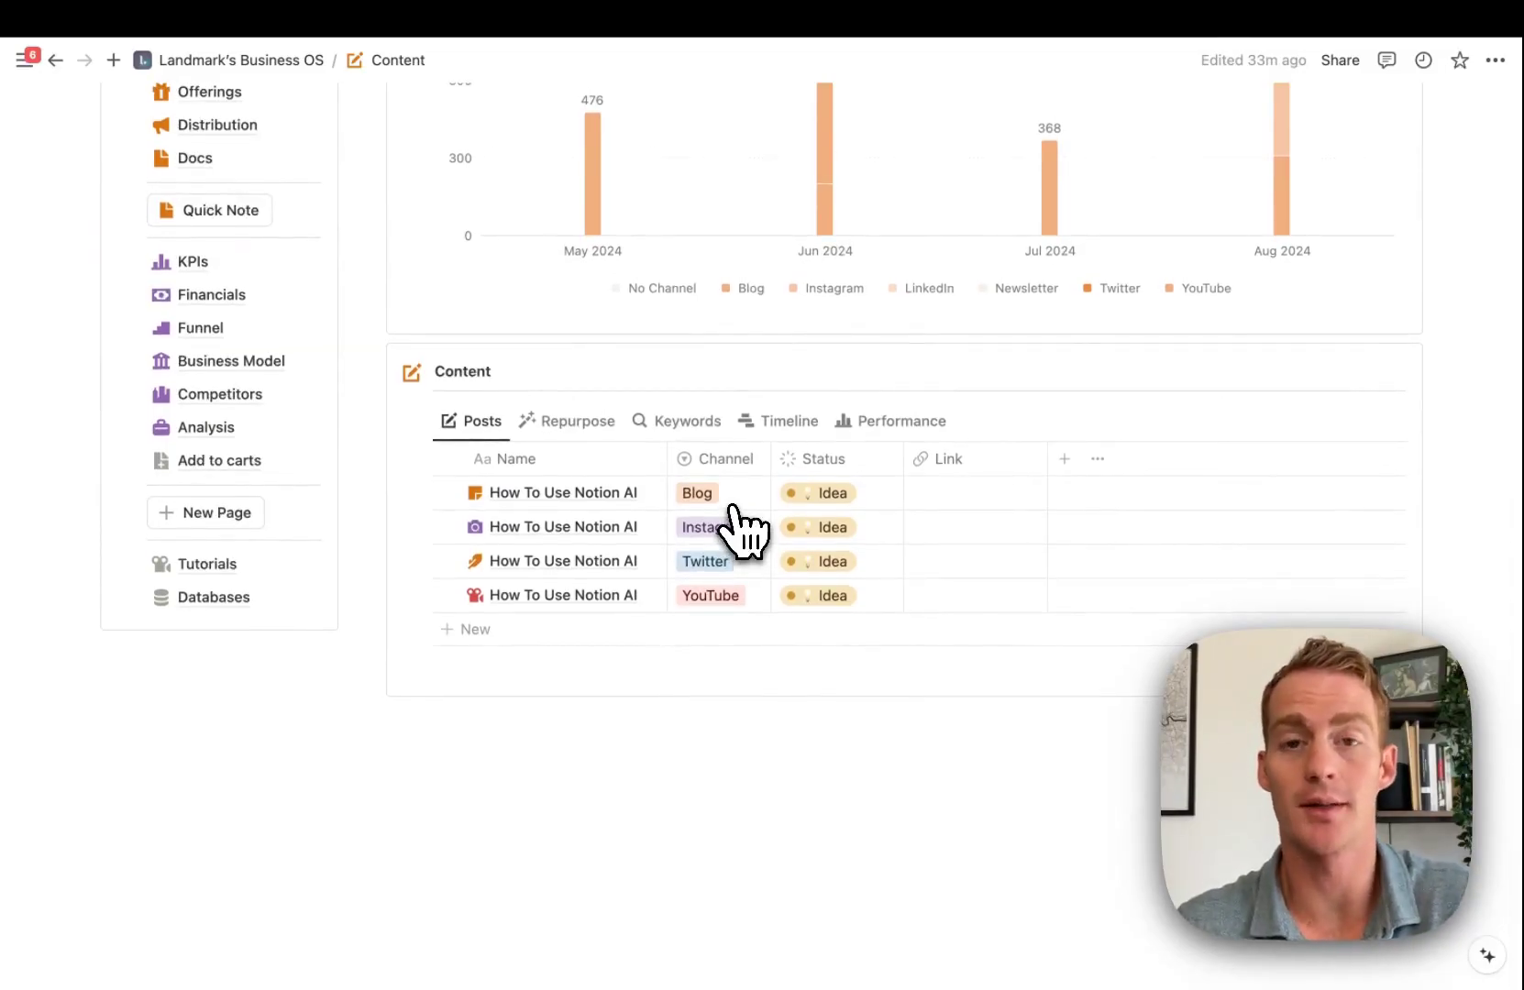
{"action": "scroll", "coordinate": [742, 531], "scroll_direction": "up", "scroll_amount": 4}
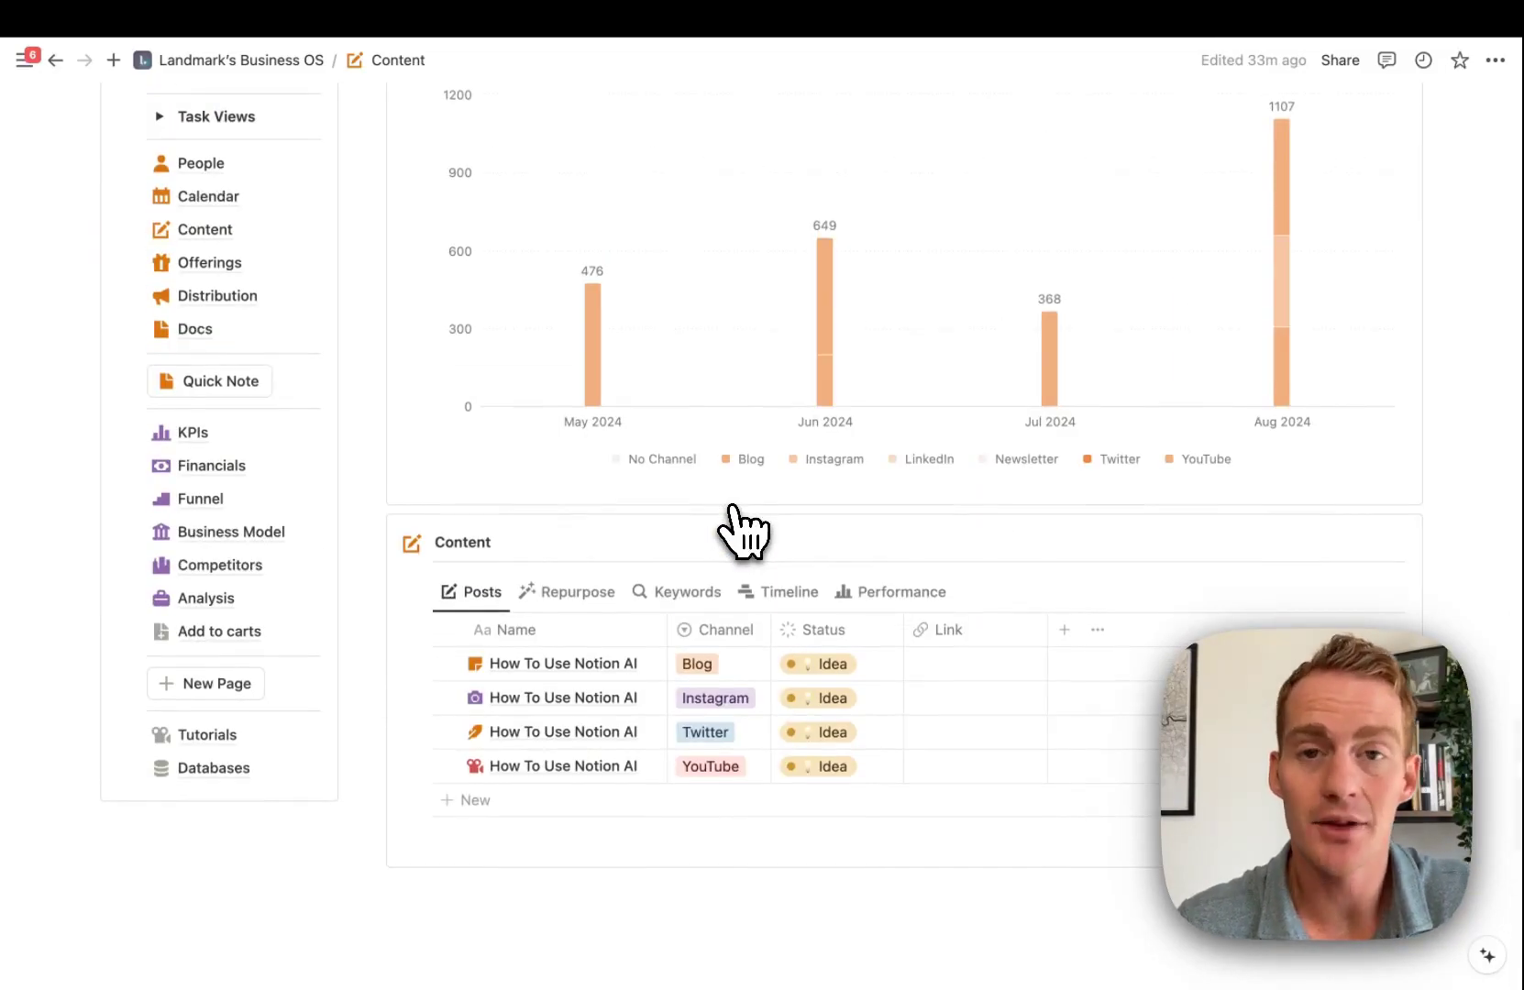
{"action": "left_click", "coordinate": [620, 669]}
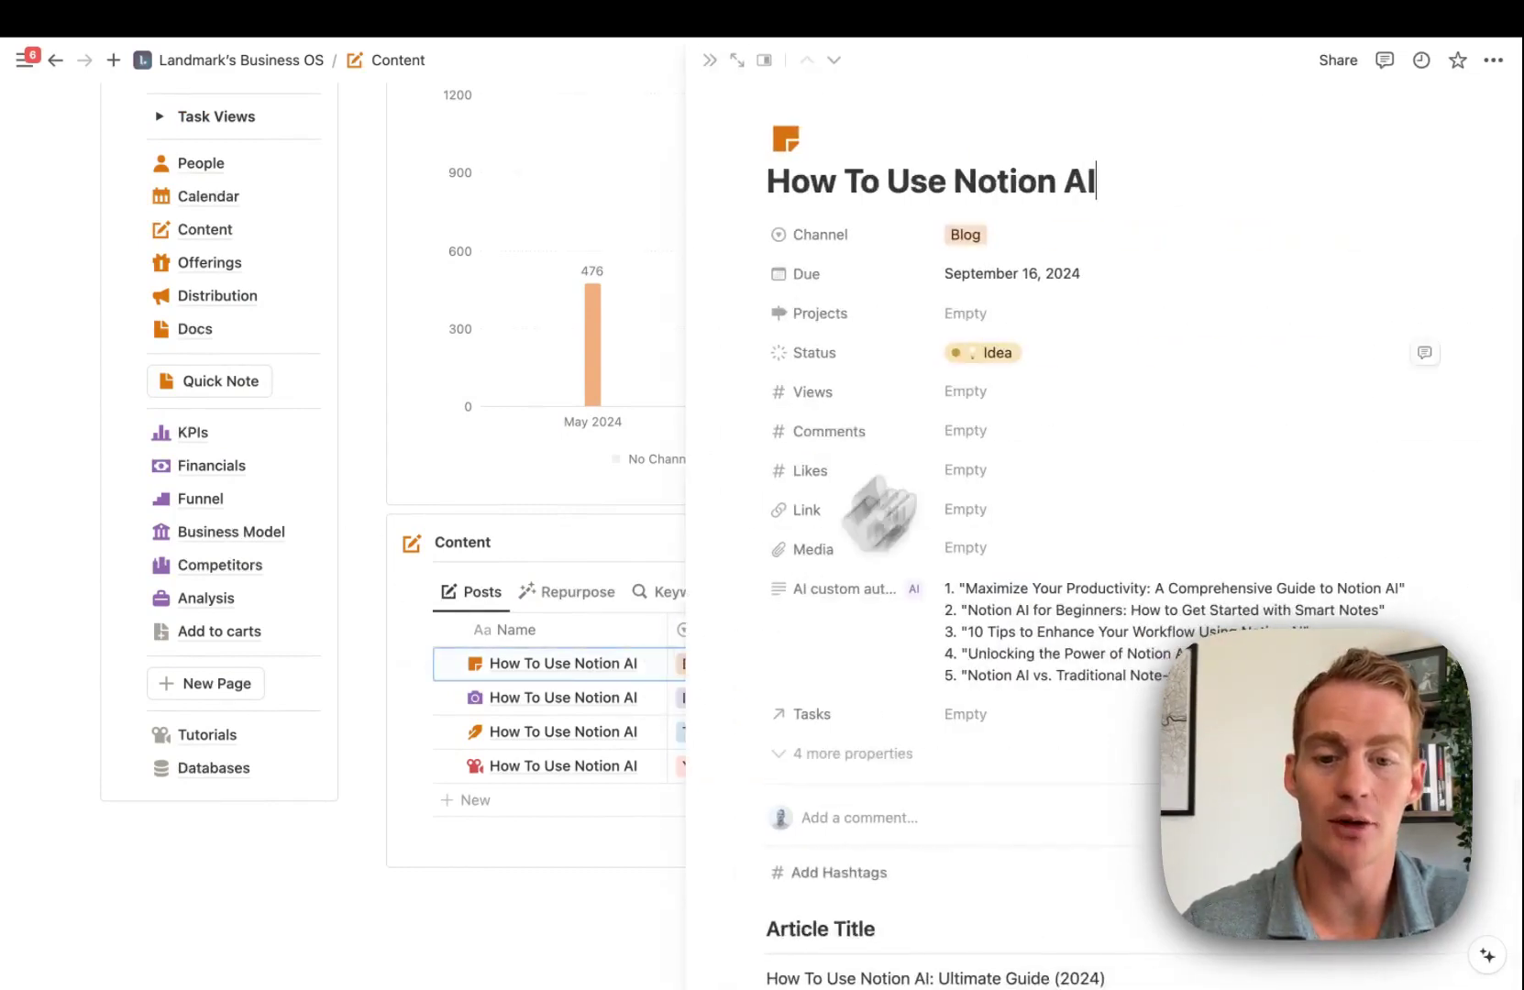
{"action": "left_click", "coordinate": [979, 403]}
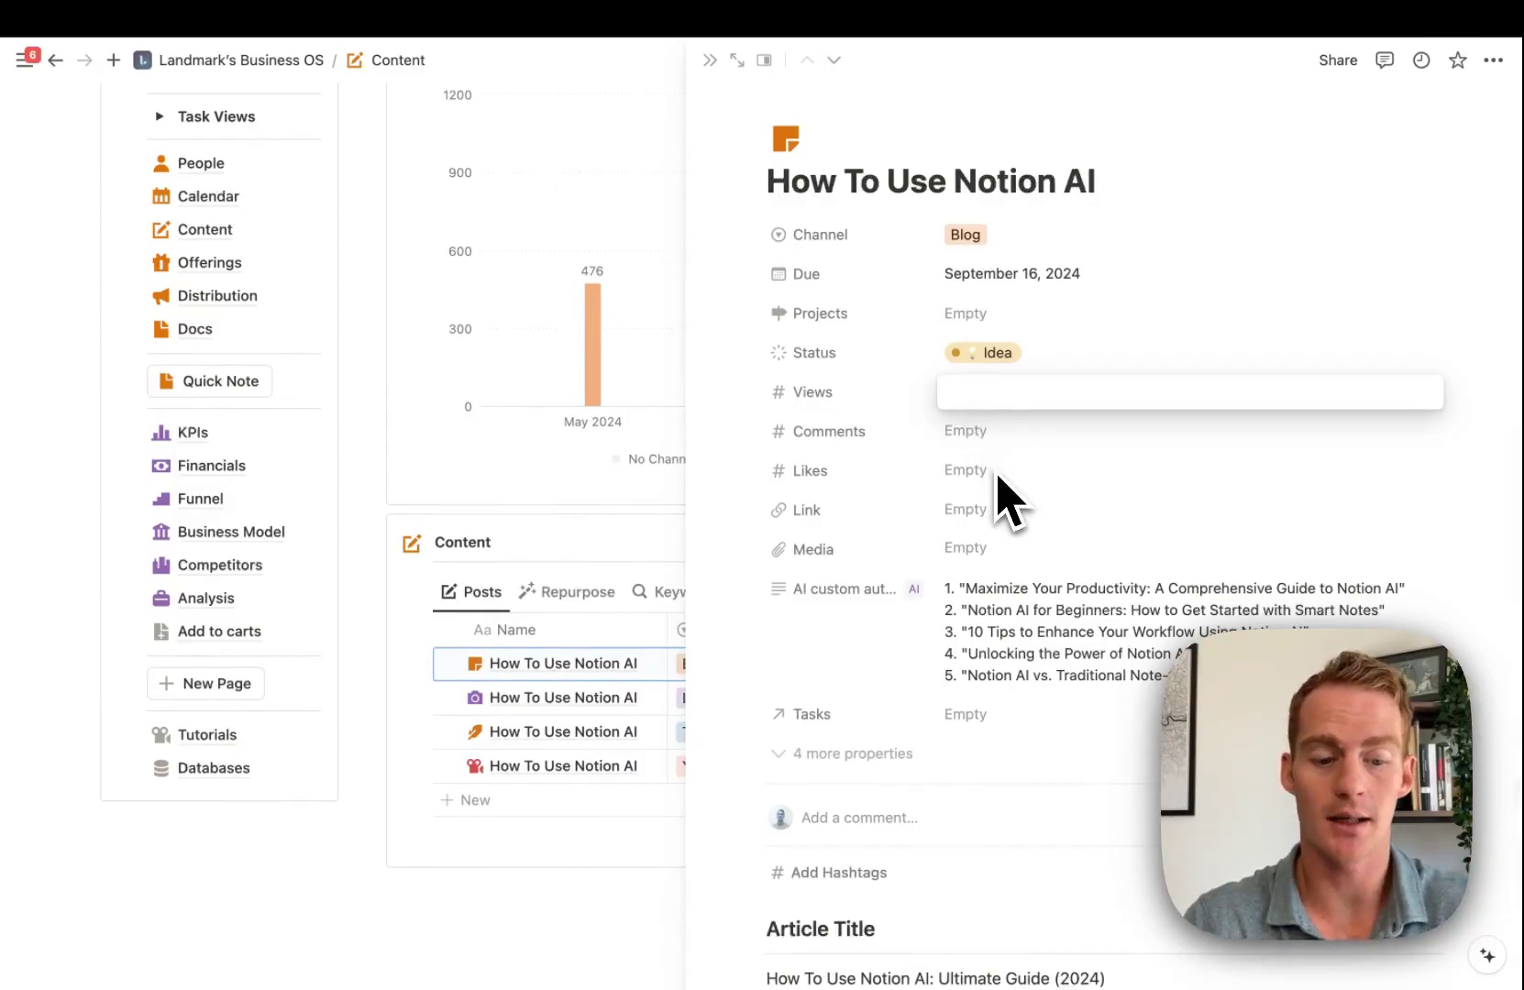
Set the Instagram entry's Views to 1500, Comments to 2 and Likes to 25, and narrow the entry preview to view the September 2024 chart bar.
{"action": "key", "text": "super+shift+j"}
{"action": "left_click", "coordinate": [973, 399]}
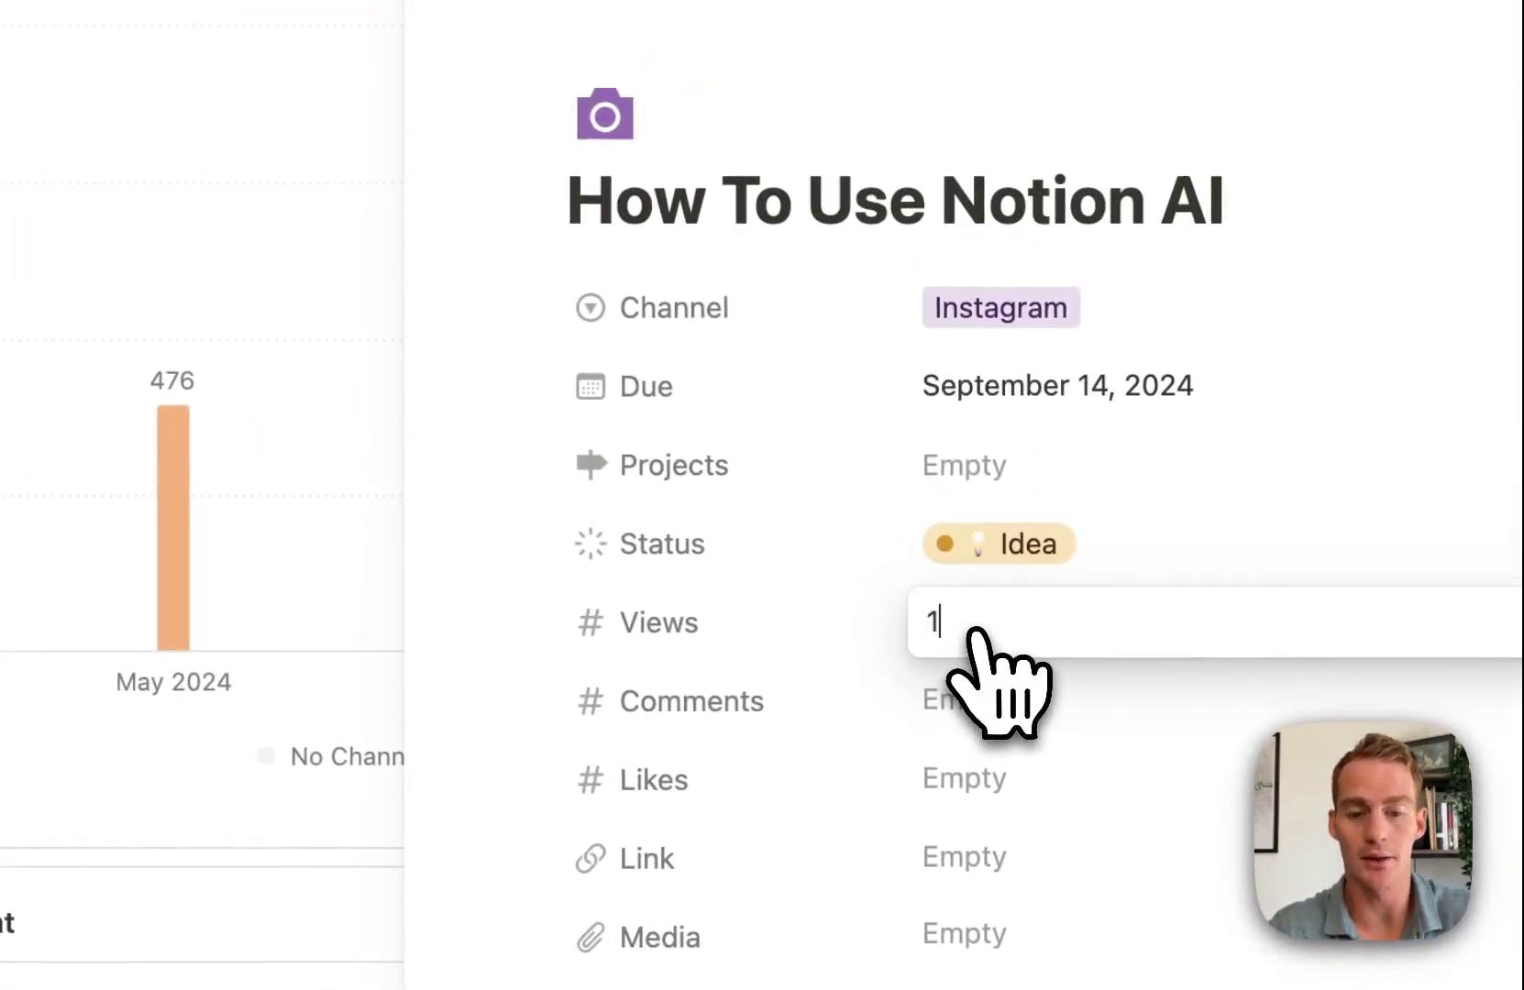
{"action": "key", "text": "Return"}
{"action": "left_click", "coordinate": [958, 706]}
{"action": "type", "text": "2"}
{"action": "key", "text": "Return"}
{"action": "left_click", "coordinate": [969, 805]}
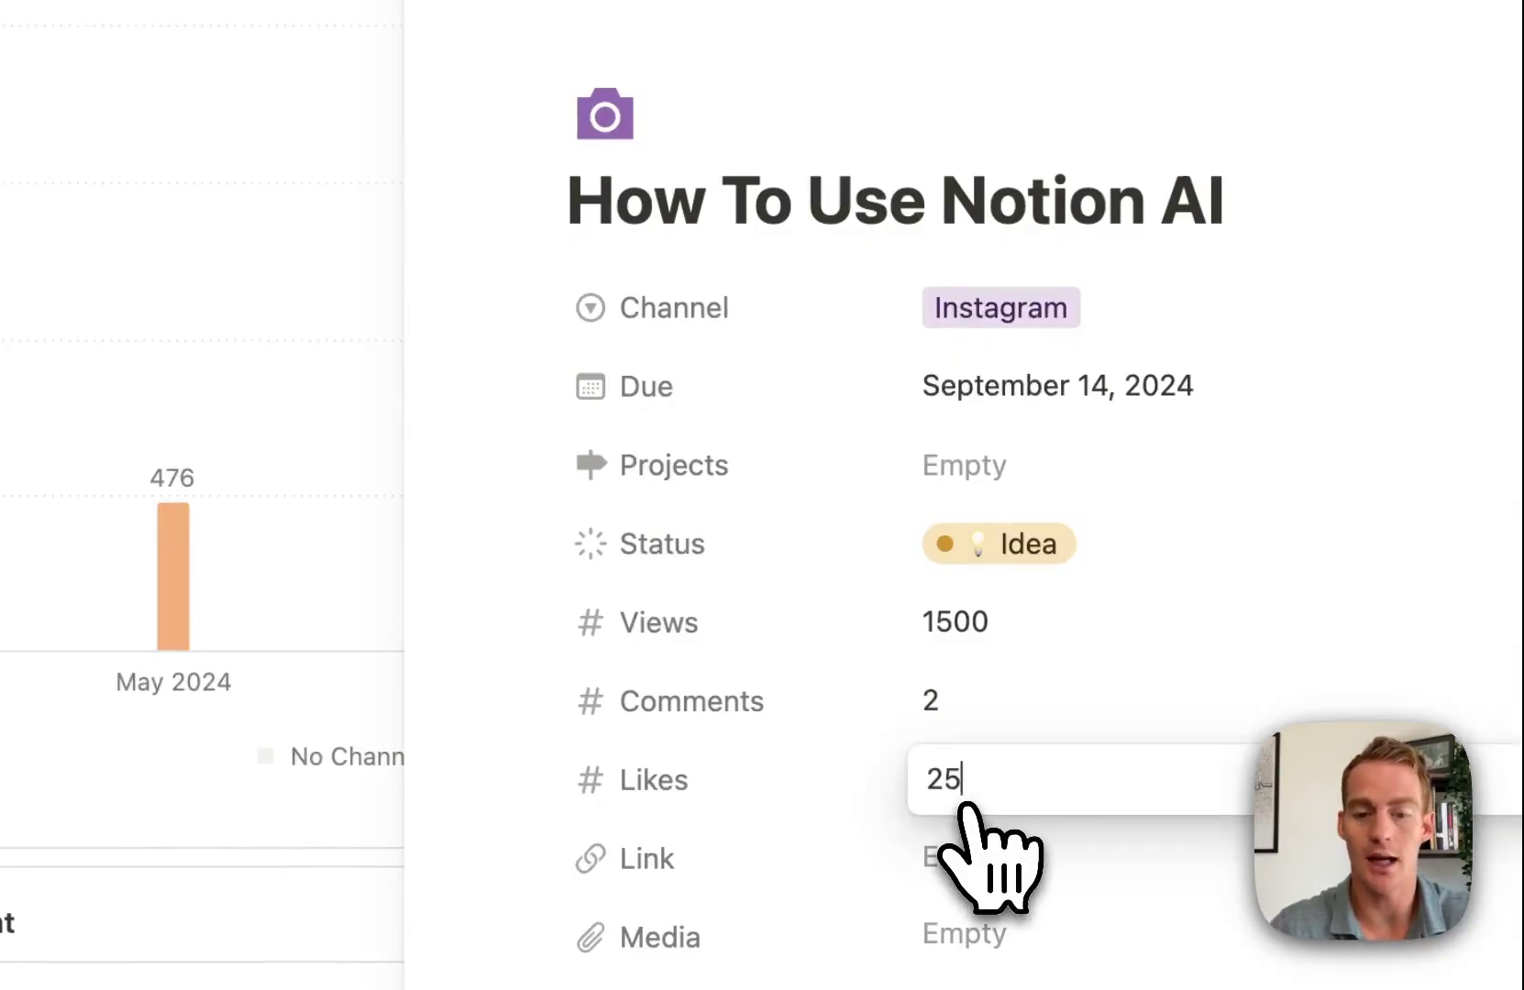
{"action": "type", "text": "25"}
{"action": "key", "text": "Return"}
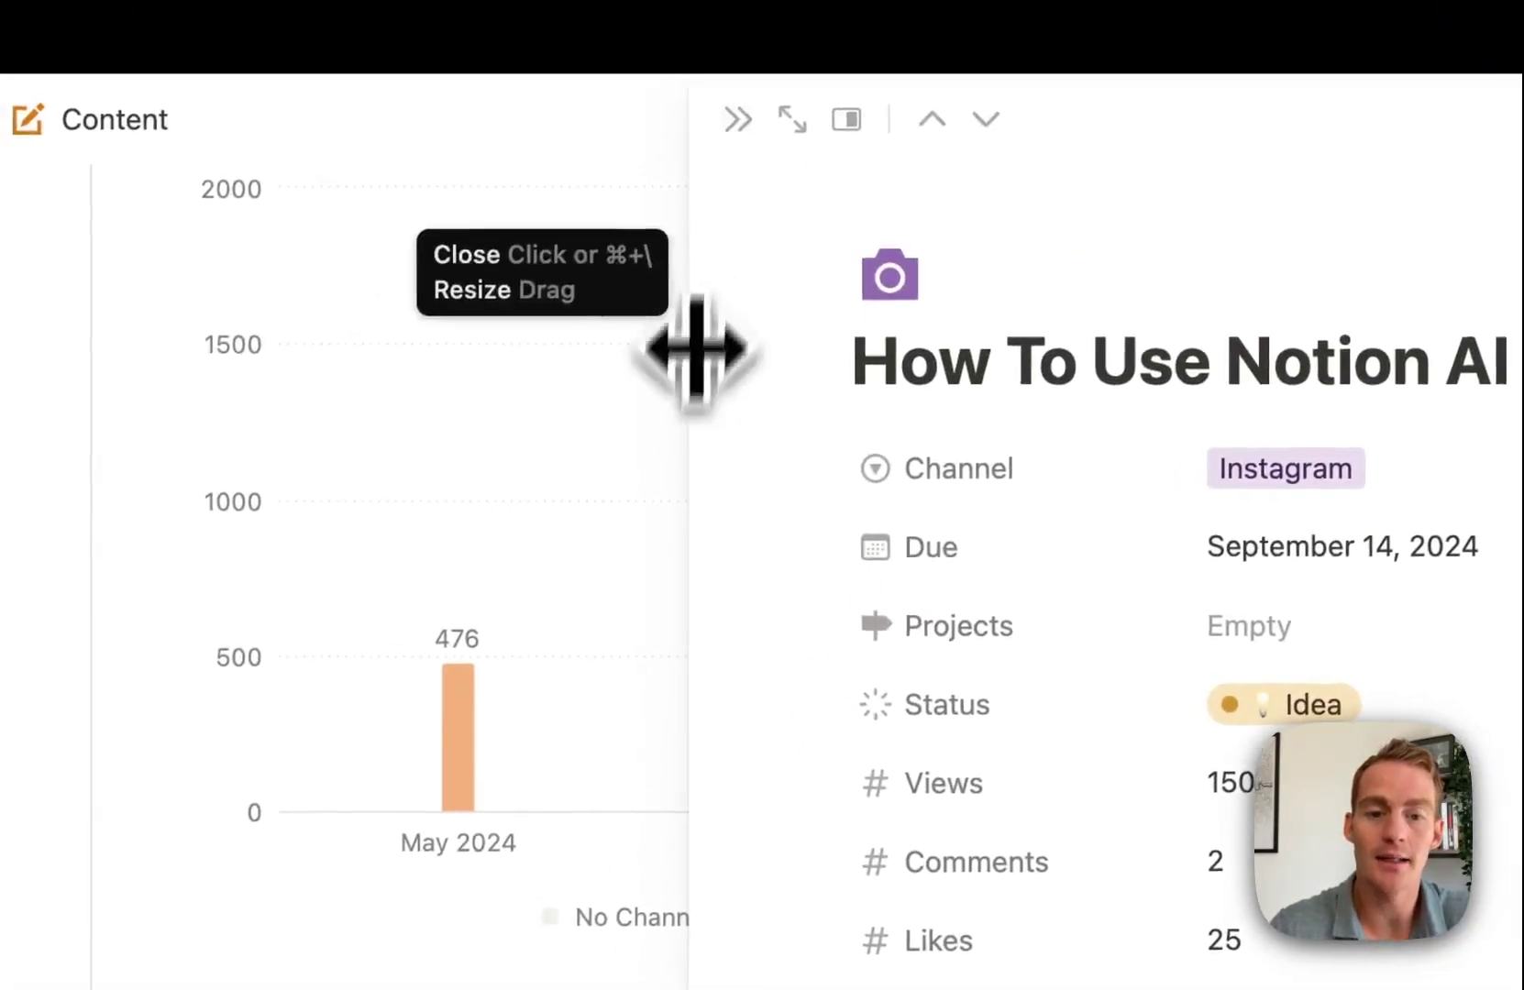
{"action": "left_click_drag", "start_coordinate": [698, 319], "coordinate": [830, 302]}
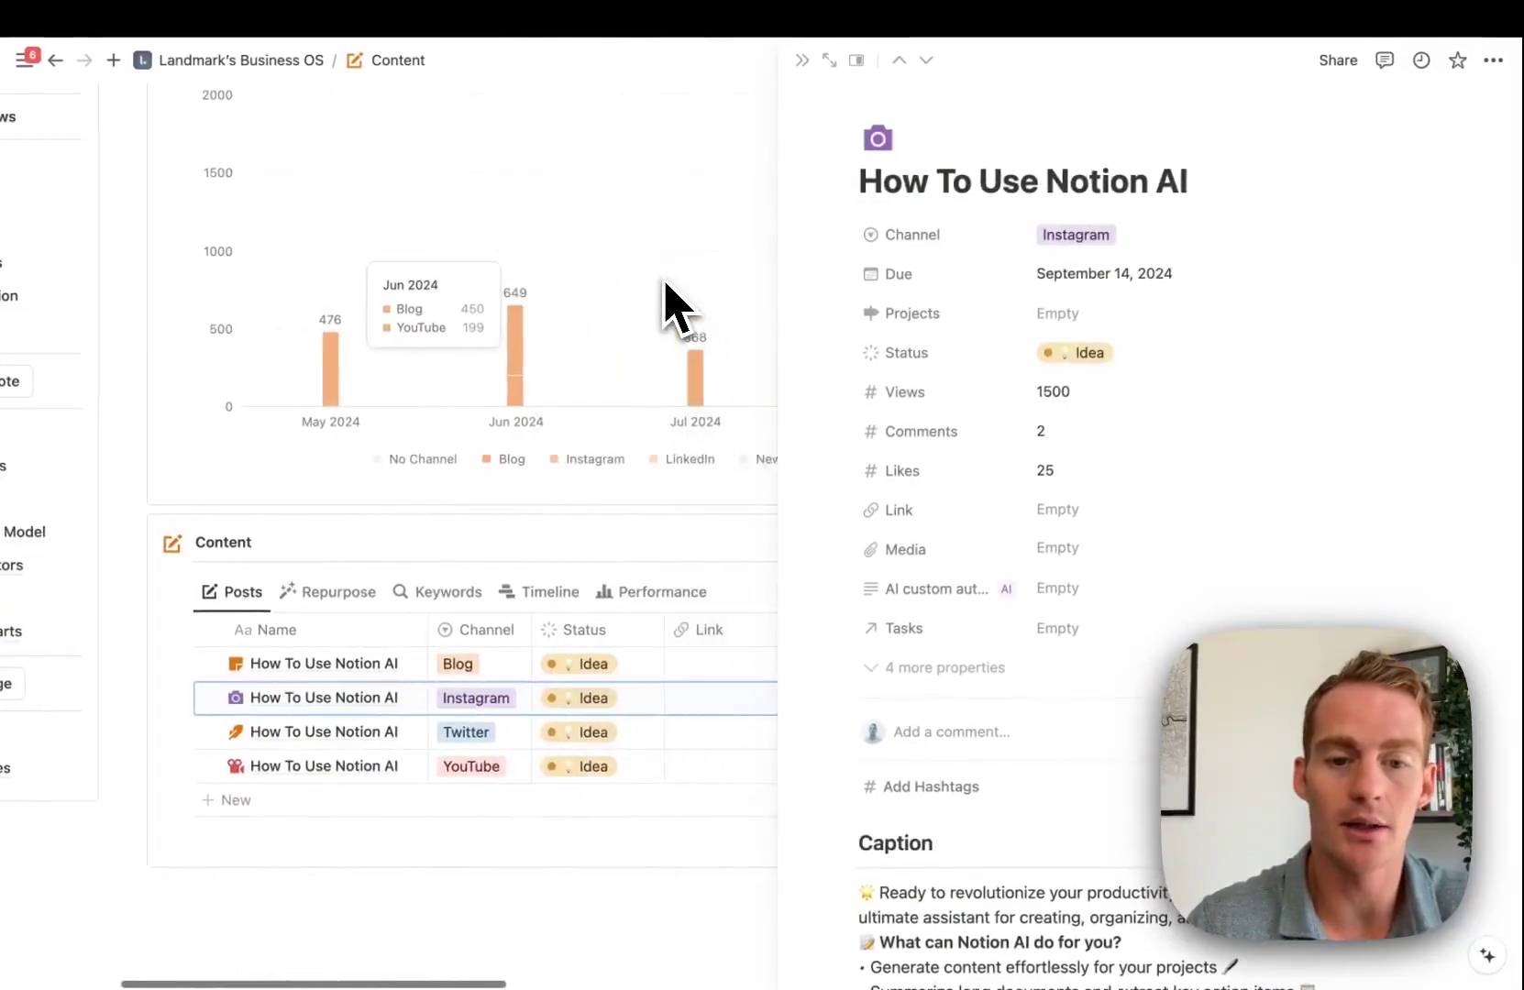
{"action": "scroll", "coordinate": [666, 286], "scroll_direction": "right", "scroll_amount": 5}
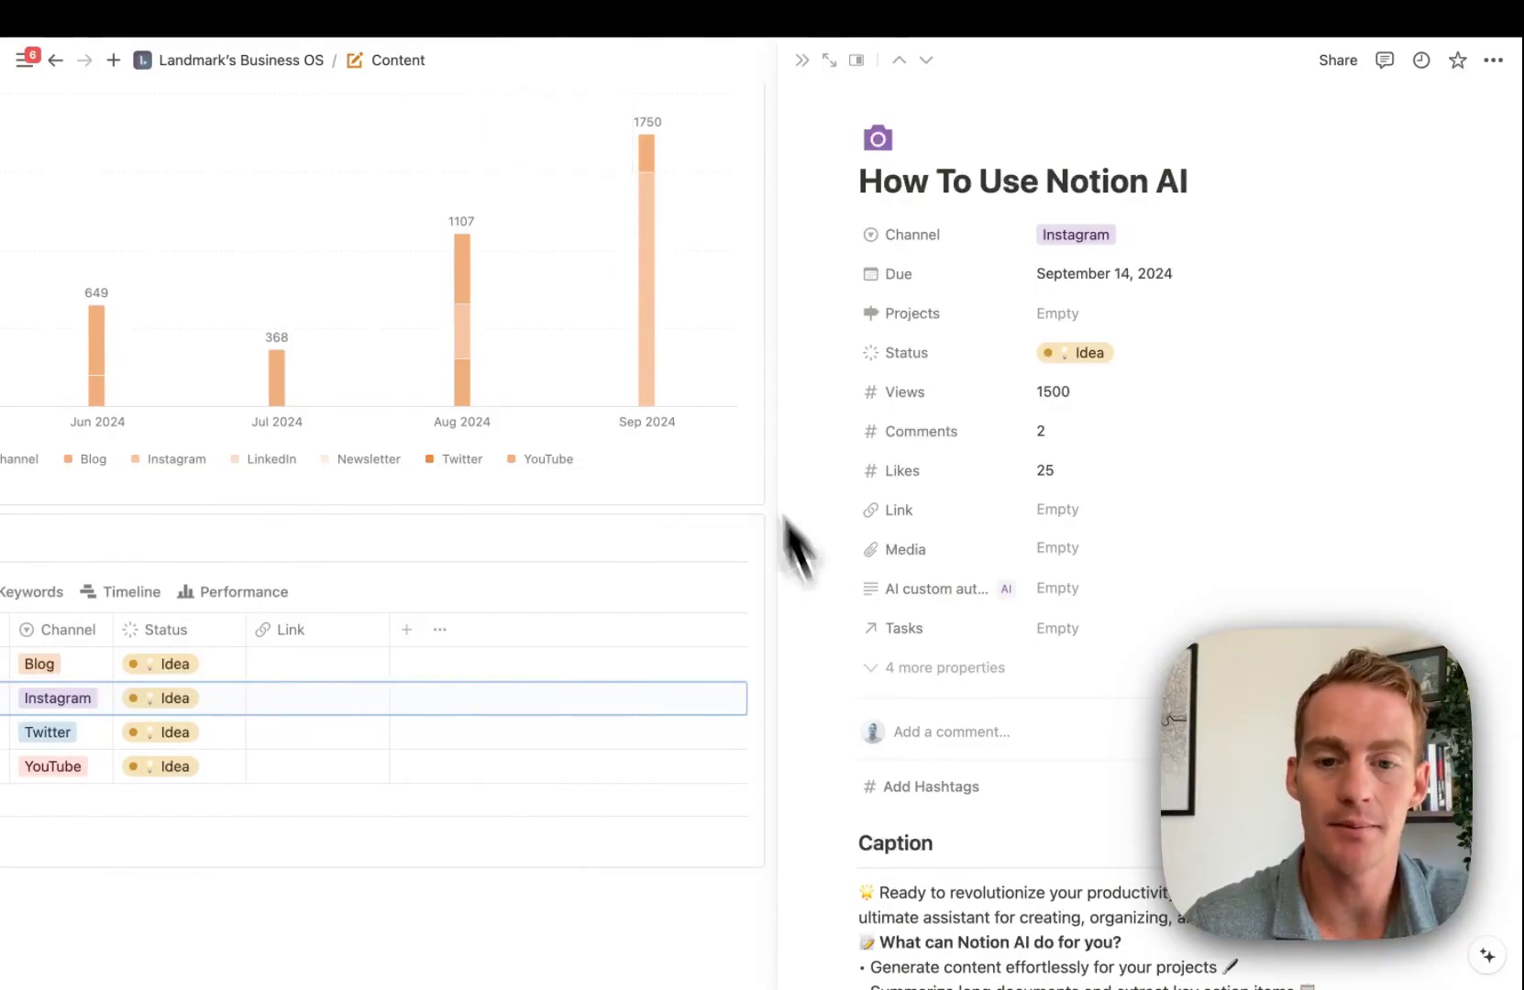
Set the YouTube entry's Views to 1000, Comments to 3 and Likes to 10, and check the chart's September 2024 channel breakdown.
{"action": "left_click", "coordinate": [926, 59]}
{"action": "left_click", "coordinate": [927, 61]}
{"action": "left_click", "coordinate": [928, 62]}
{"action": "left_click", "coordinate": [1096, 394]}
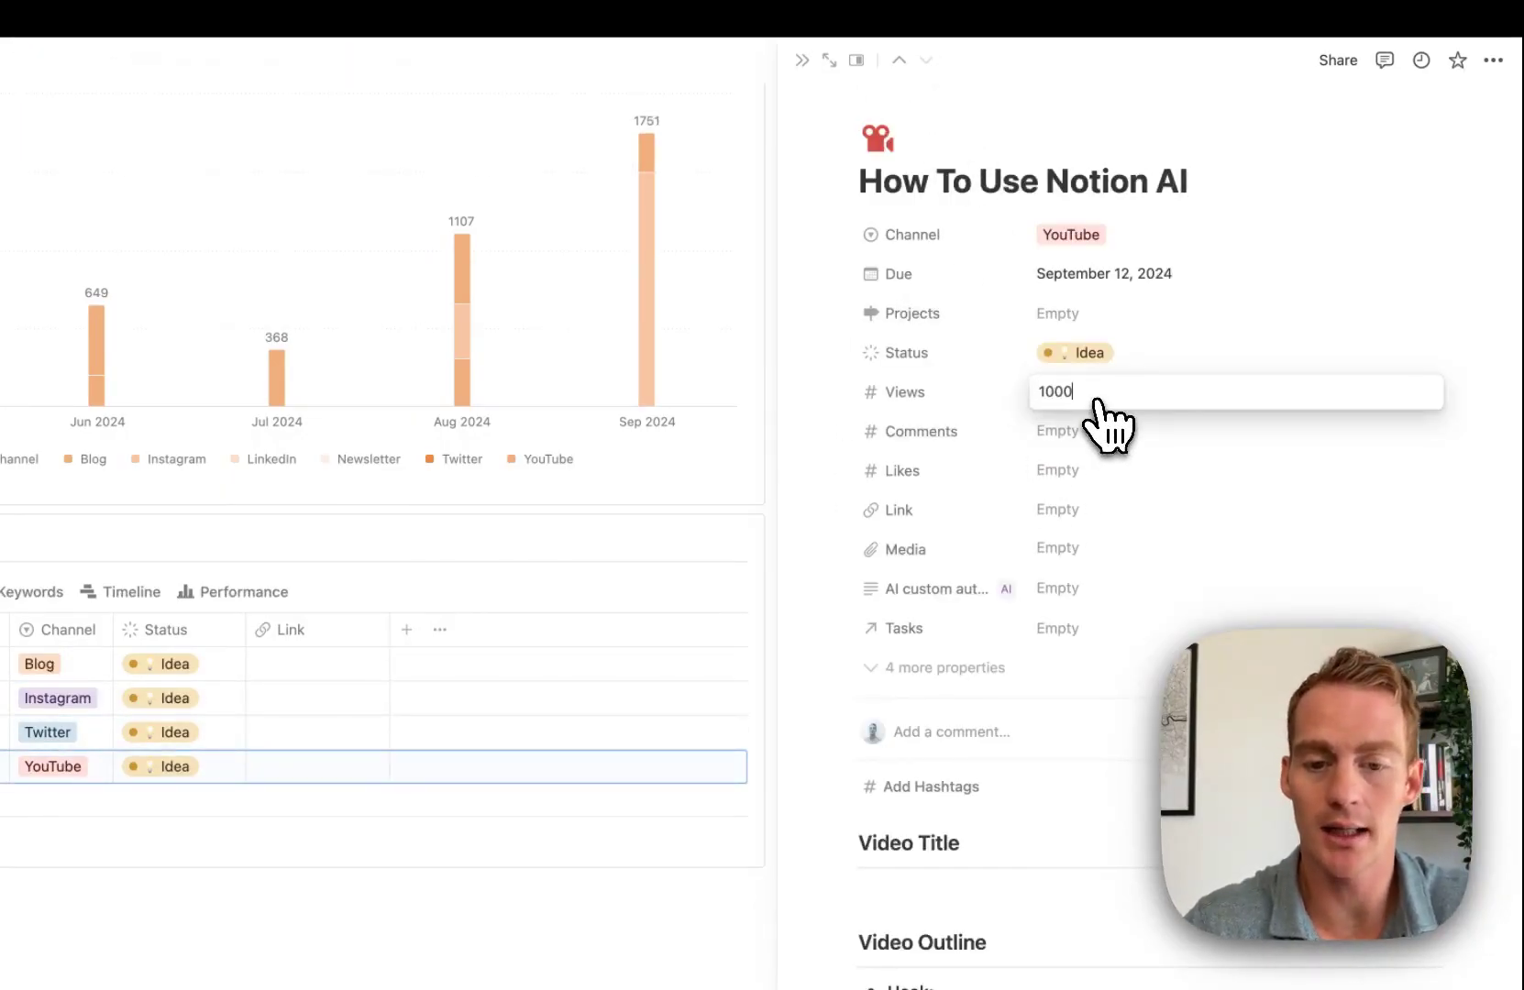
{"action": "key", "text": "Return"}
{"action": "left_click", "coordinate": [1072, 436]}
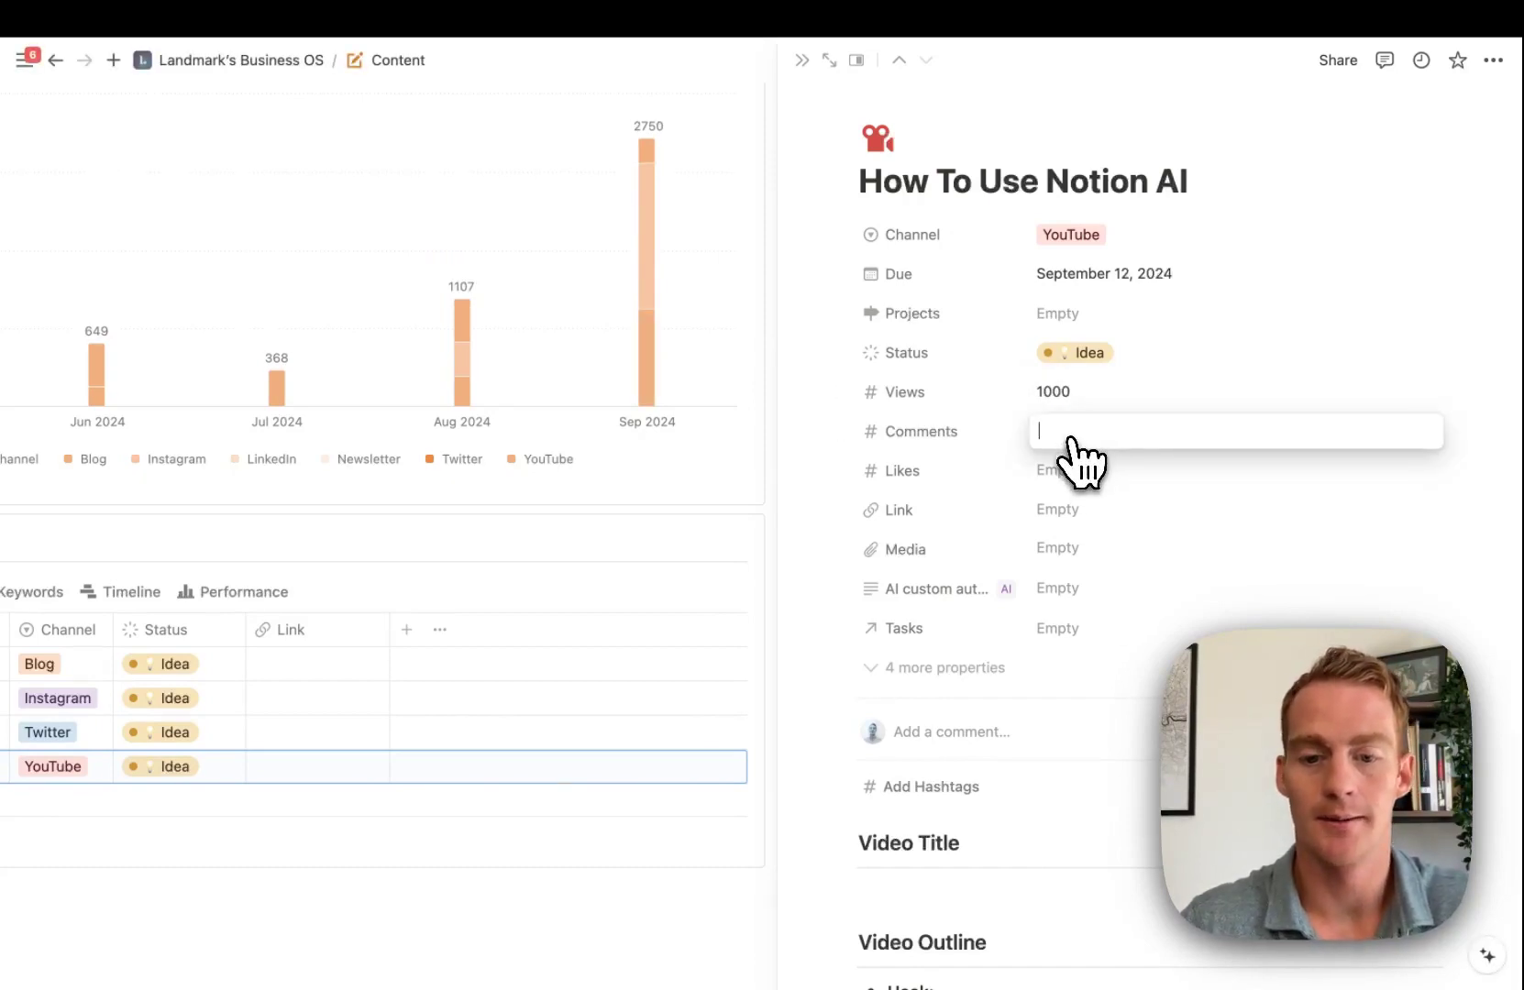
{"action": "type", "text": "3"}
{"action": "key", "text": "Return"}
{"action": "left_click", "coordinate": [1051, 486]}
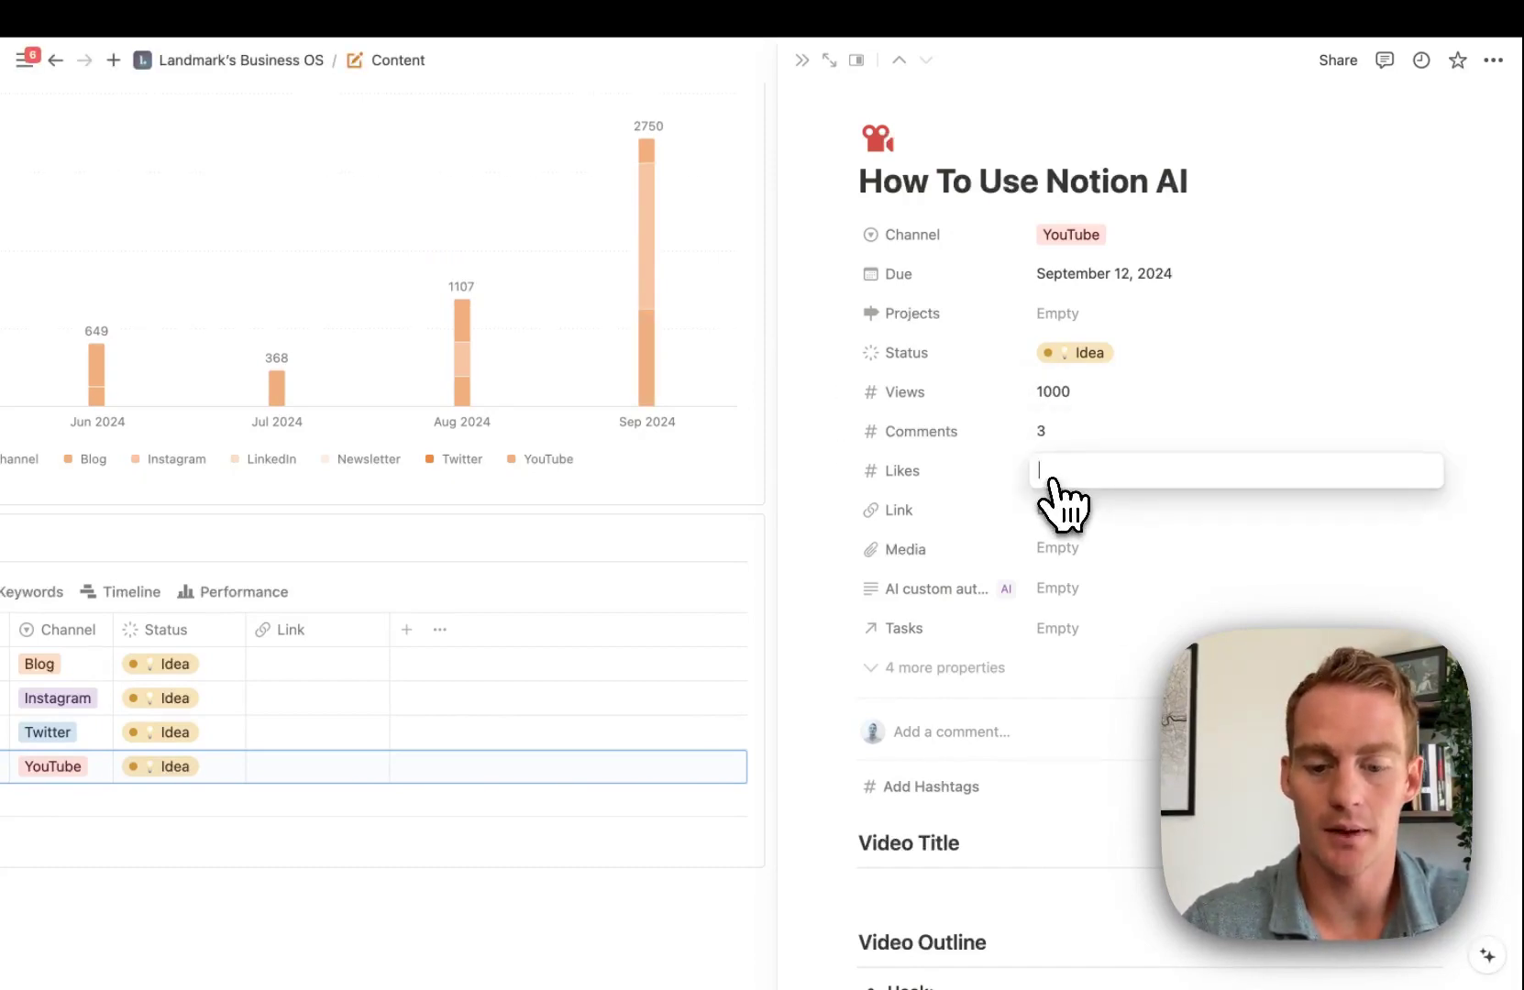
{"action": "type", "text": "10"}
{"action": "key", "text": "Return"}
{"action": "mouse_move", "coordinate": [637, 220]}
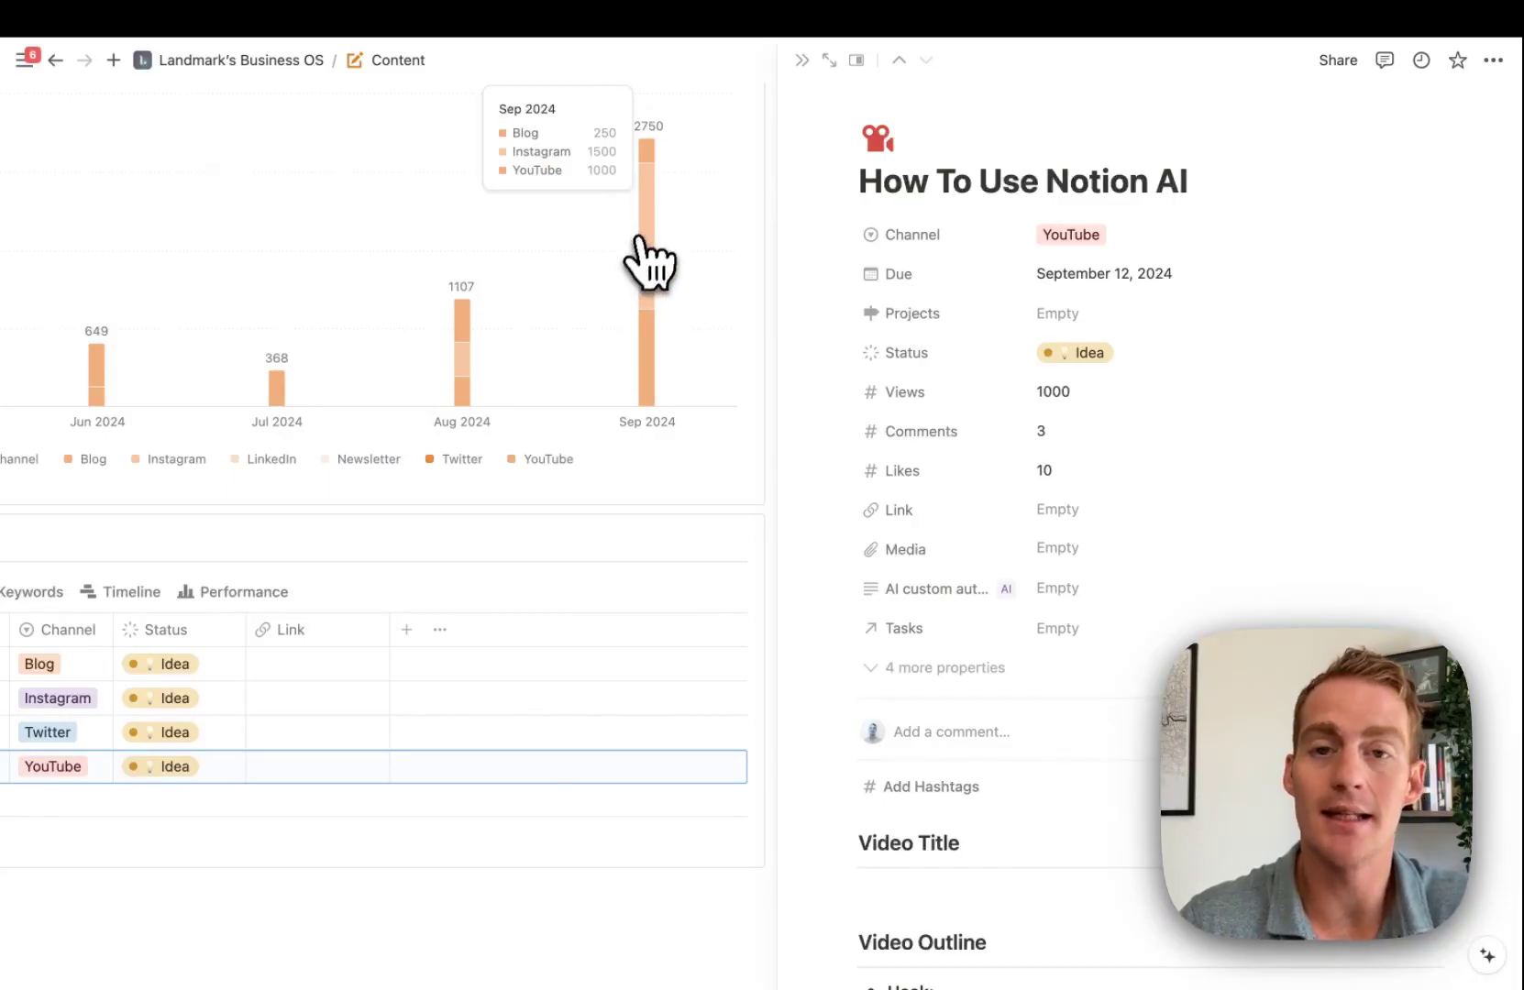